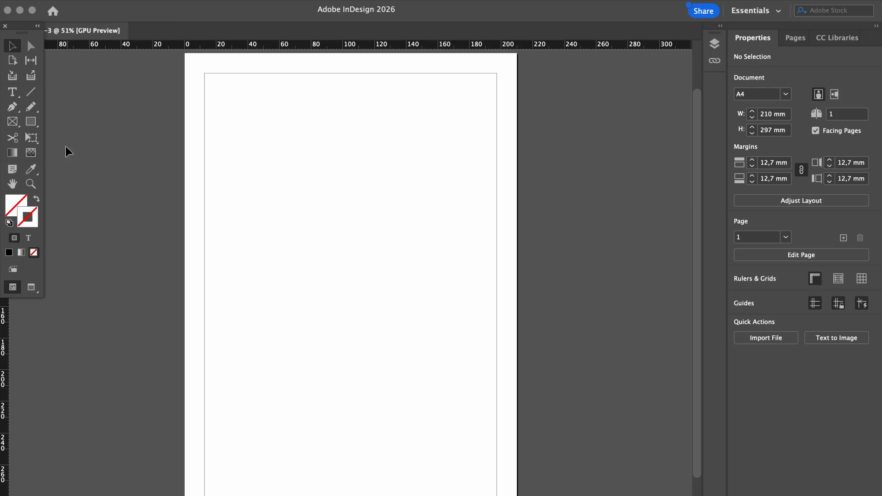
Draw a rectangle covering the whole A4 page and fill it with pale cream (fffae3)
{"action": "left_click", "coordinate": [30, 121]}
{"action": "left_click_drag", "start_coordinate": [186, 57], "coordinate": [517, 495]}
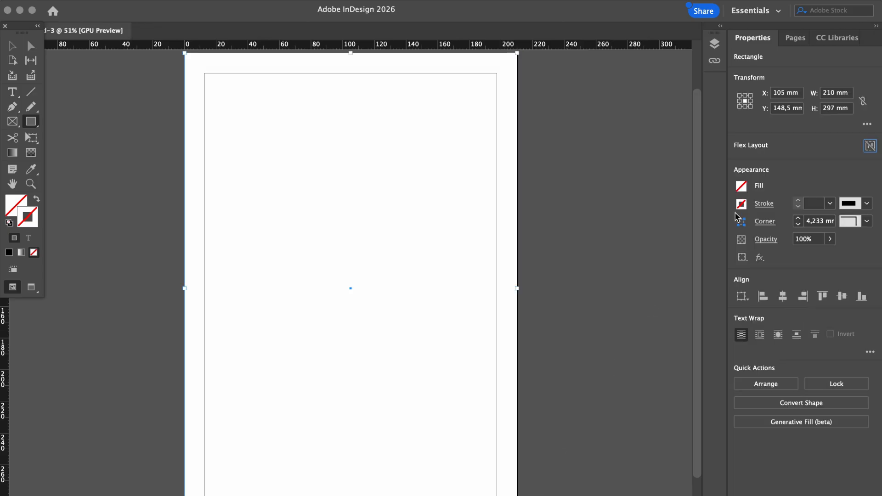
{"action": "left_click", "coordinate": [742, 186]}
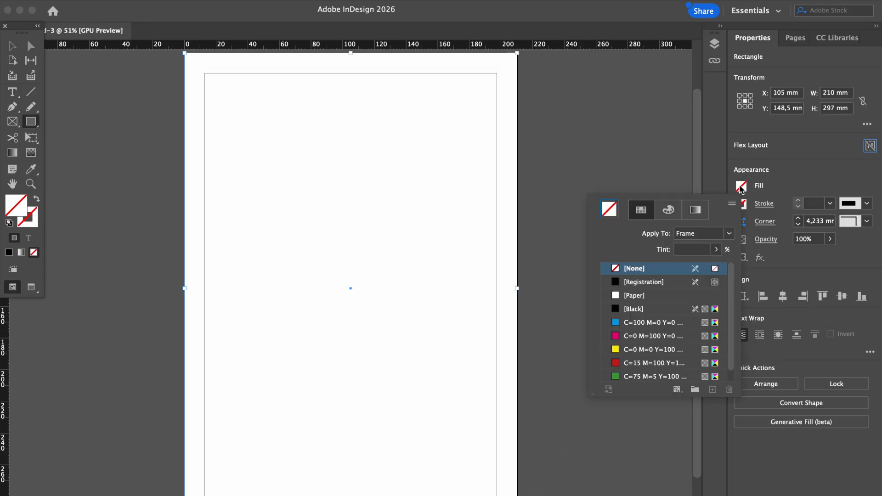
{"action": "left_click", "coordinate": [637, 282]}
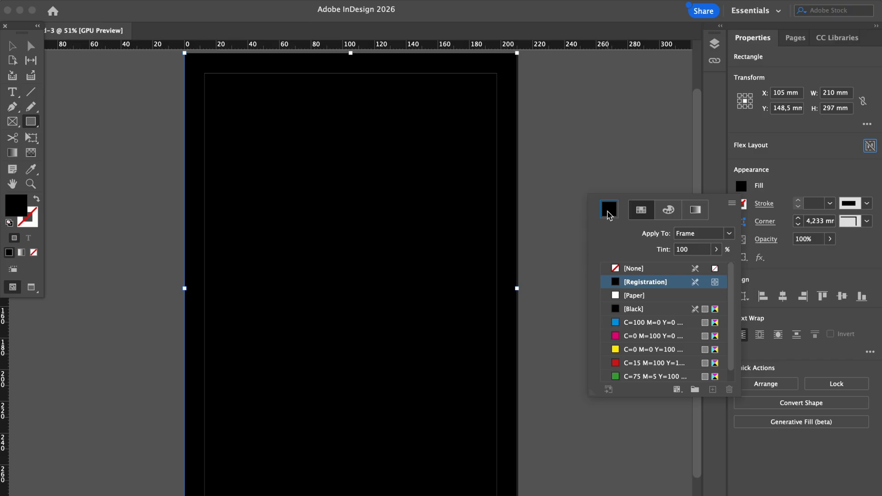
{"action": "left_click", "coordinate": [628, 296]}
{"action": "double_click", "coordinate": [610, 209]}
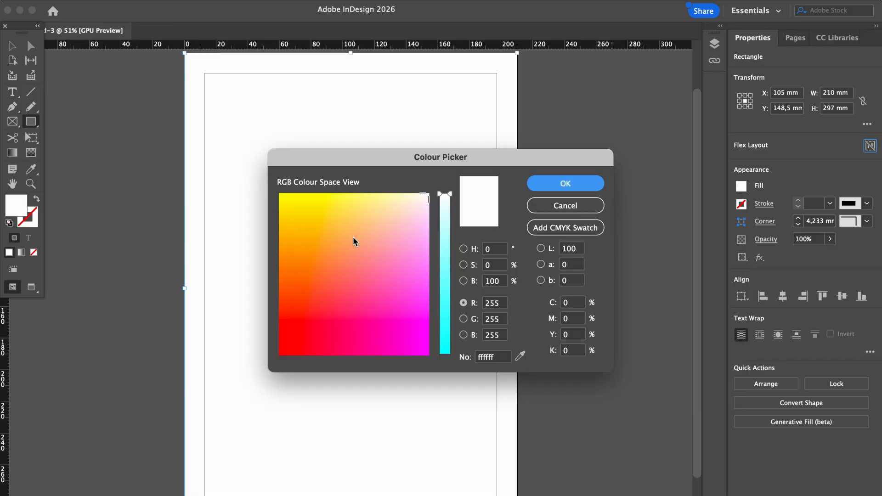
{"action": "mouse_move", "coordinate": [422, 213]}
{"action": "left_mouse_down"}
{"action": "mouse_move", "coordinate": [419, 199]}
{"action": "mouse_move", "coordinate": [380, 199]}
{"action": "mouse_move", "coordinate": [412, 196]}
{"action": "left_mouse_up"}
{"action": "left_click", "coordinate": [558, 182]}
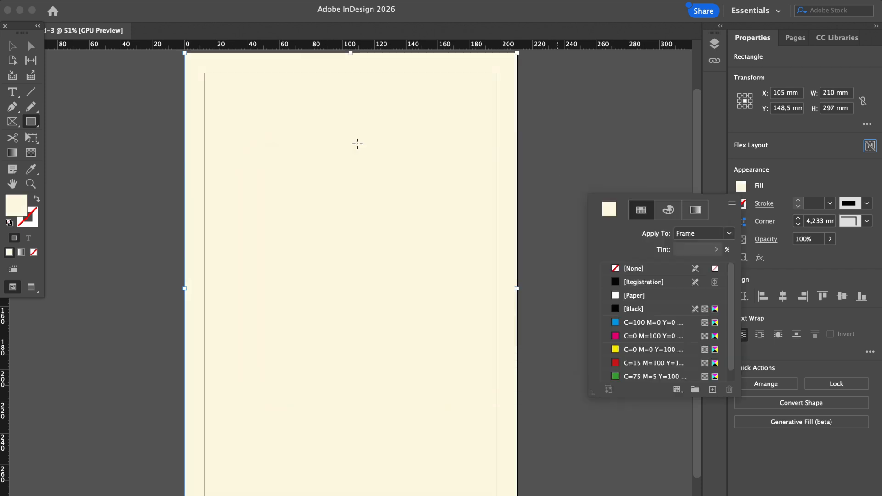
{"action": "left_click", "coordinate": [15, 48]}
{"action": "left_click", "coordinate": [11, 51]}
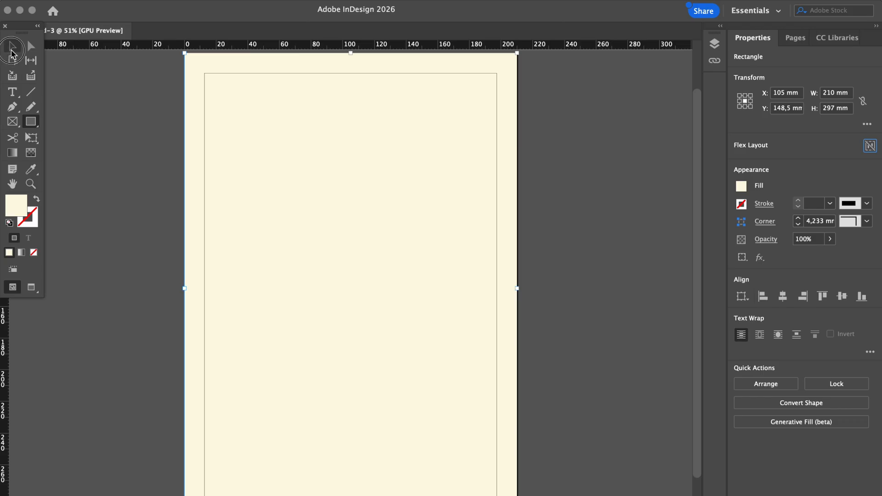
{"action": "left_click", "coordinate": [110, 132]}
Fit the page in the window and draw a second rectangle just inside the page edge
{"action": "key", "text": "super+0"}
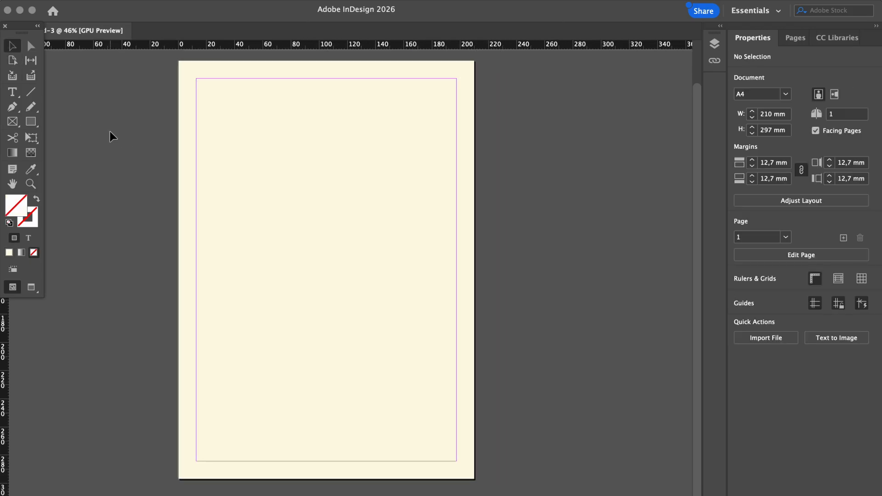
{"action": "scroll", "coordinate": [109, 131], "scroll_direction": "left", "scroll_amount": 1}
{"action": "scroll", "coordinate": [109, 131], "scroll_direction": "up", "scroll_amount": 1}
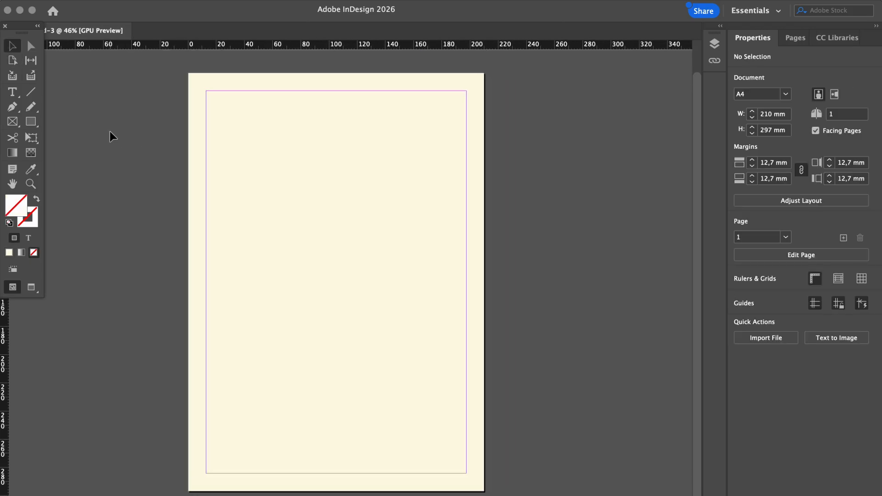
{"action": "left_click", "coordinate": [31, 122]}
{"action": "mouse_move", "coordinate": [192, 76]}
{"action": "left_mouse_down"}
{"action": "mouse_move", "coordinate": [419, 308]}
{"action": "mouse_move", "coordinate": [479, 487]}
{"action": "left_mouse_up"}
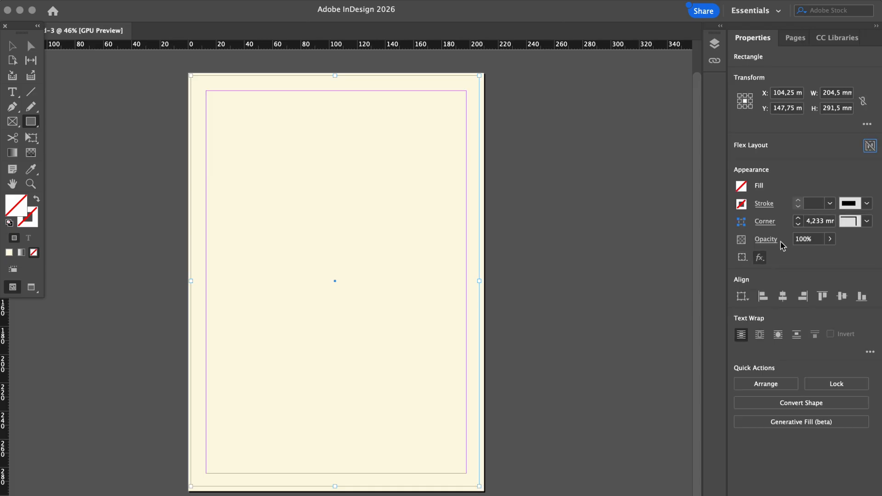
Try outline colours for the new frame in the Colour Picker, entering hex ffffff
{"action": "left_click", "coordinate": [741, 203]}
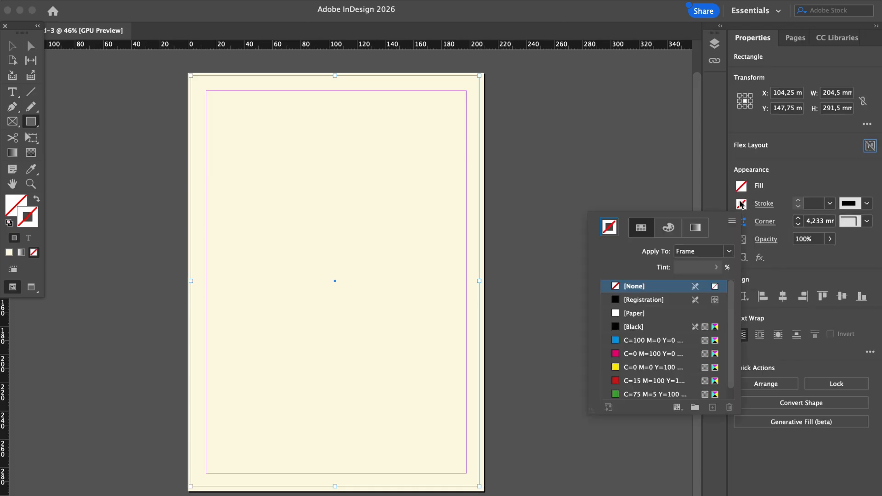
{"action": "left_click", "coordinate": [631, 326]}
{"action": "double_click", "coordinate": [615, 232]}
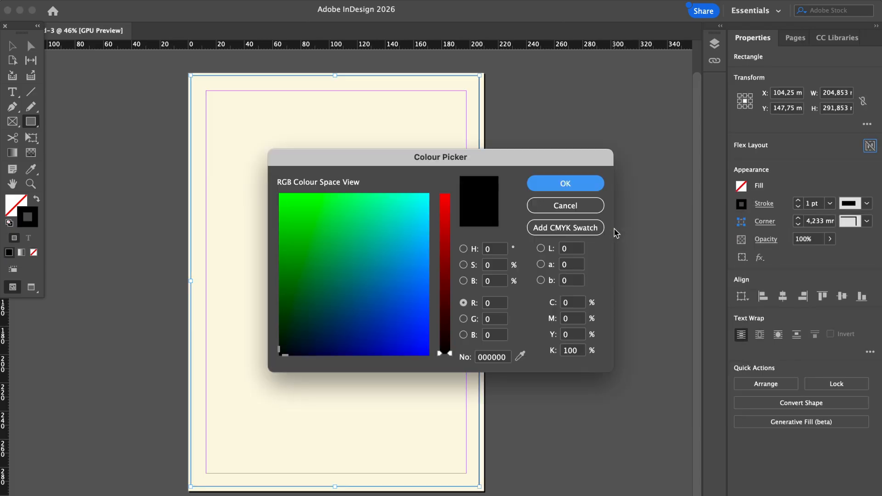
{"action": "left_click", "coordinate": [282, 347]}
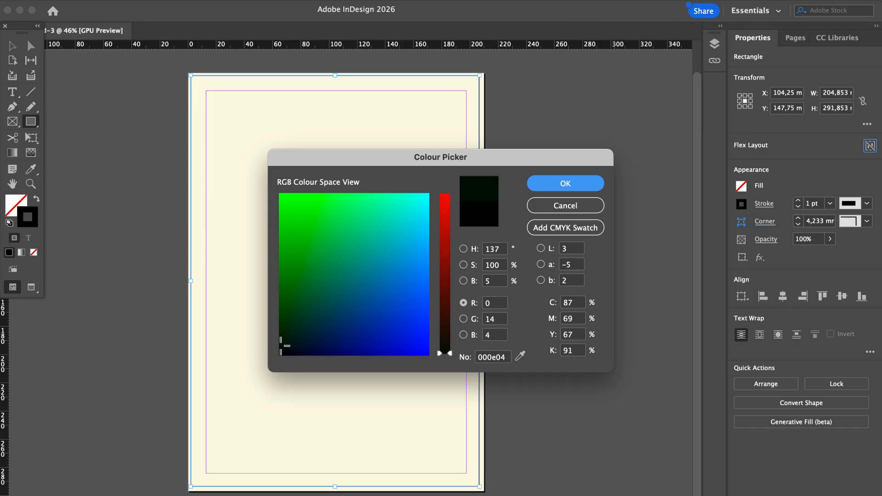
{"action": "left_click", "coordinate": [283, 345]}
{"action": "left_click", "coordinate": [286, 347]}
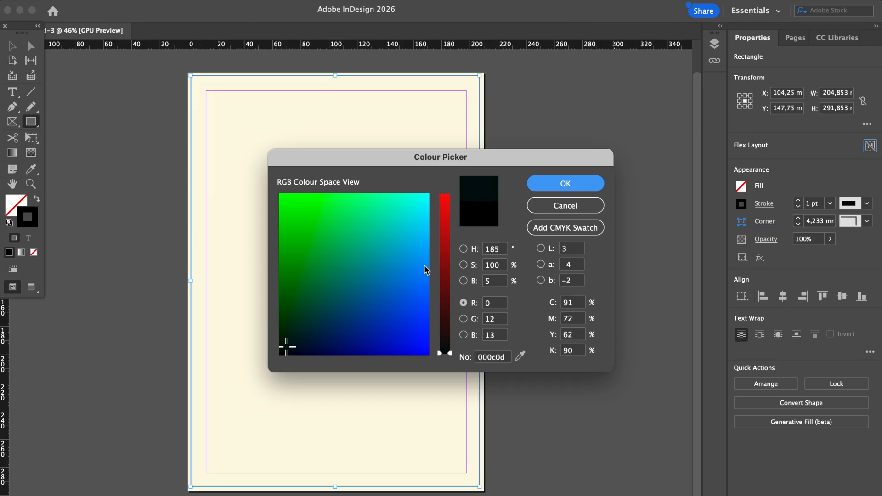
{"action": "left_click_drag", "start_coordinate": [285, 347], "coordinate": [283, 348]}
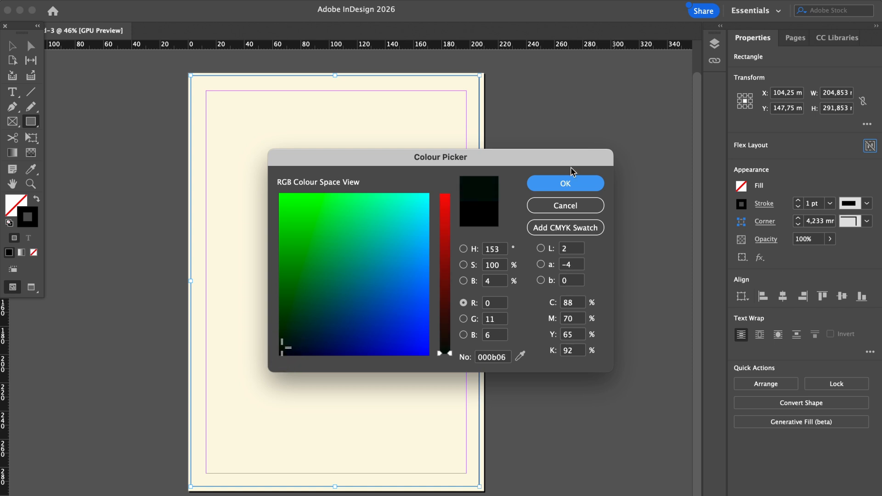
{"action": "left_click", "coordinate": [490, 358]}
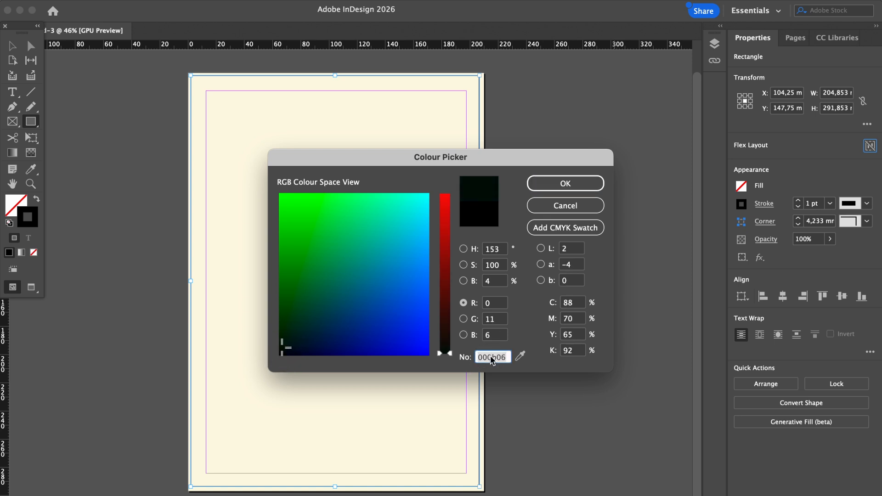
{"action": "type", "text": "ffffff"}
{"action": "key", "text": "Return"}
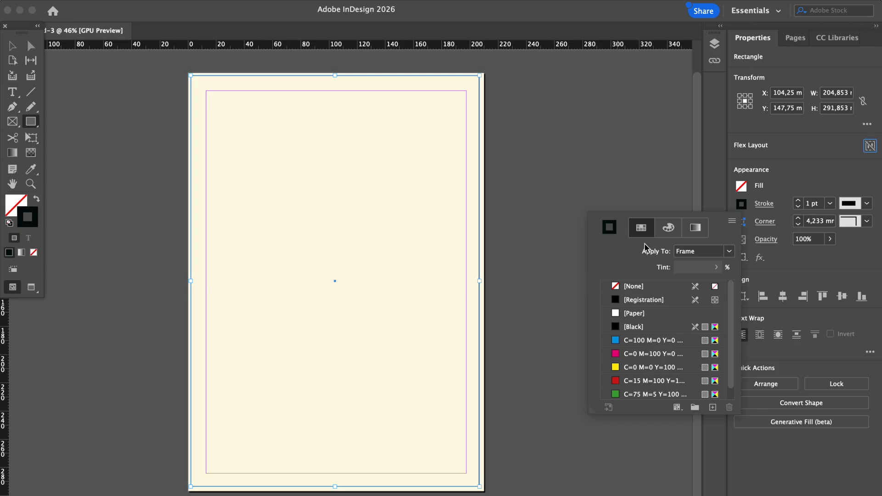
Set the frame's outline back to [Black] from the stroke swatches
{"action": "left_click", "coordinate": [619, 312]}
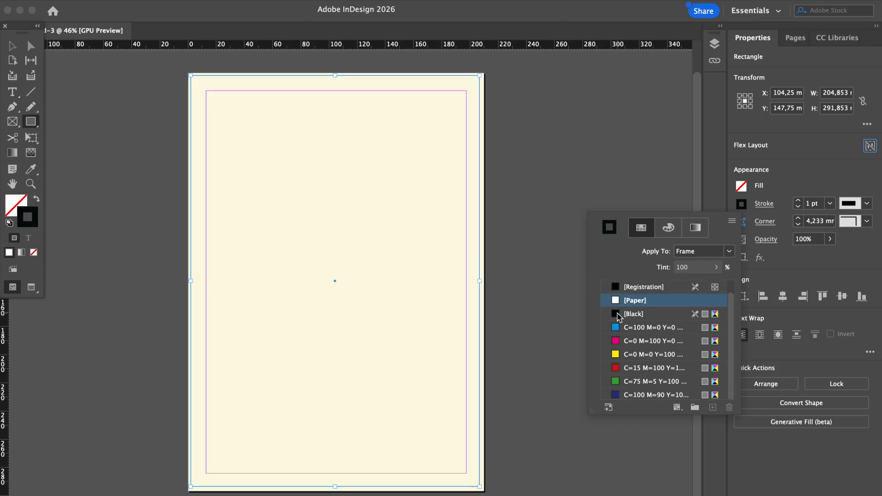
{"action": "double_click", "coordinate": [610, 228]}
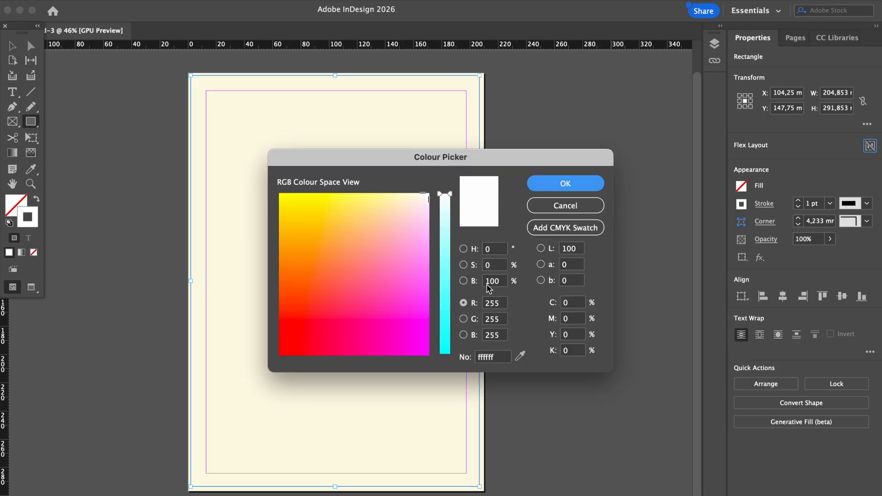
{"action": "left_click", "coordinate": [588, 207]}
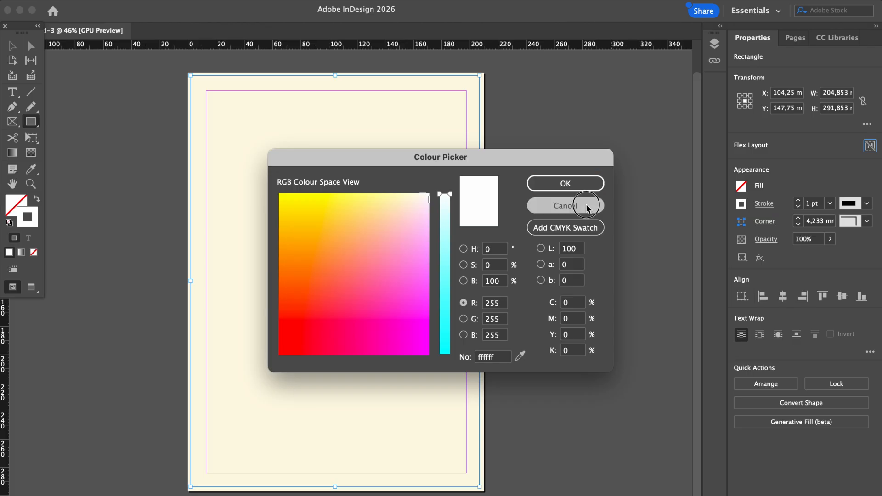
{"action": "left_click", "coordinate": [743, 205]}
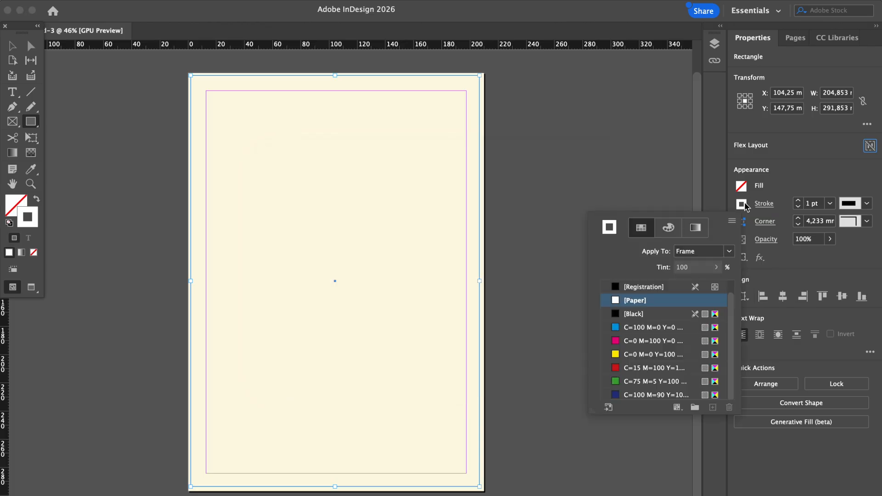
{"action": "left_click", "coordinate": [634, 315]}
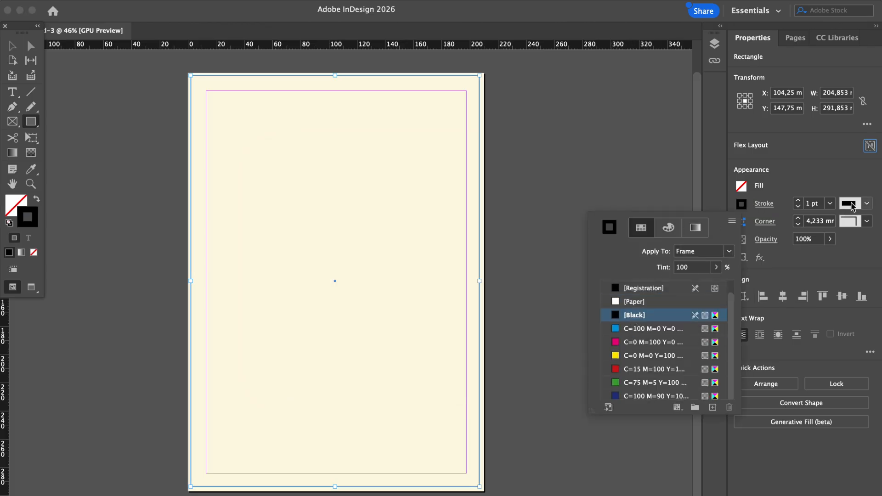
{"action": "left_click", "coordinate": [832, 204]}
Set the outline weight to 0,3 pt and deselect the frame
{"action": "left_click_drag", "start_coordinate": [812, 205], "coordinate": [796, 204]}
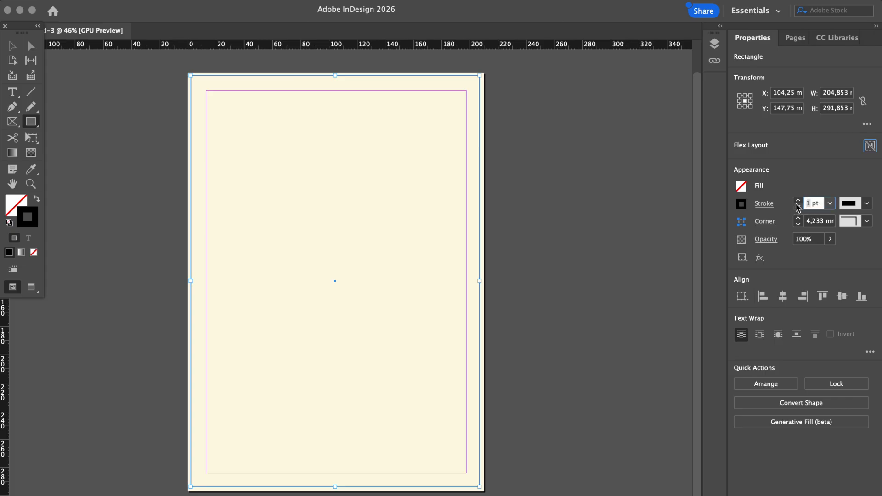
{"action": "key", "text": "Return"}
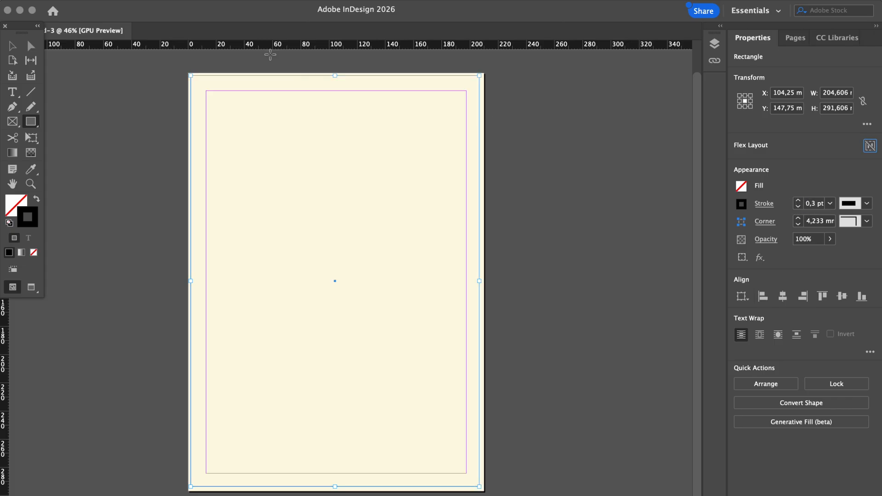
{"action": "left_click", "coordinate": [17, 48]}
{"action": "left_click", "coordinate": [90, 127]}
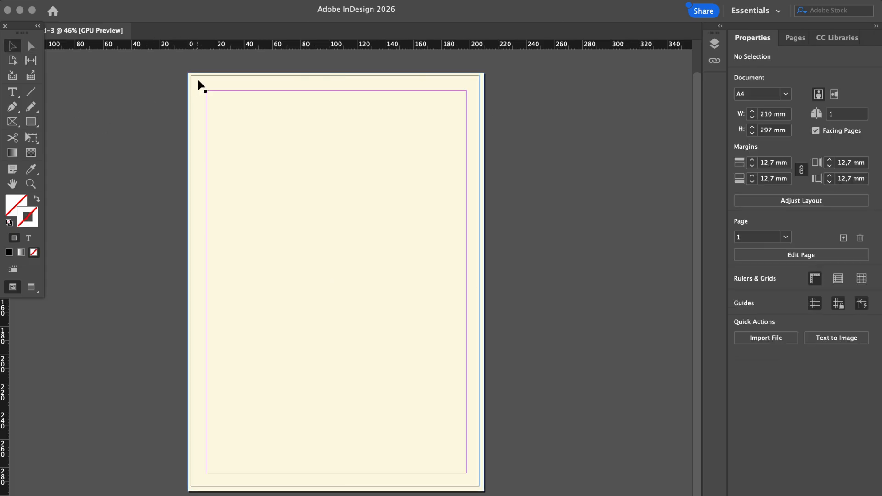
{"action": "mouse_move", "coordinate": [202, 79]}
{"action": "left_mouse_down"}
{"action": "mouse_move", "coordinate": [211, 83]}
{"action": "mouse_move", "coordinate": [204, 80]}
{"action": "left_mouse_up"}
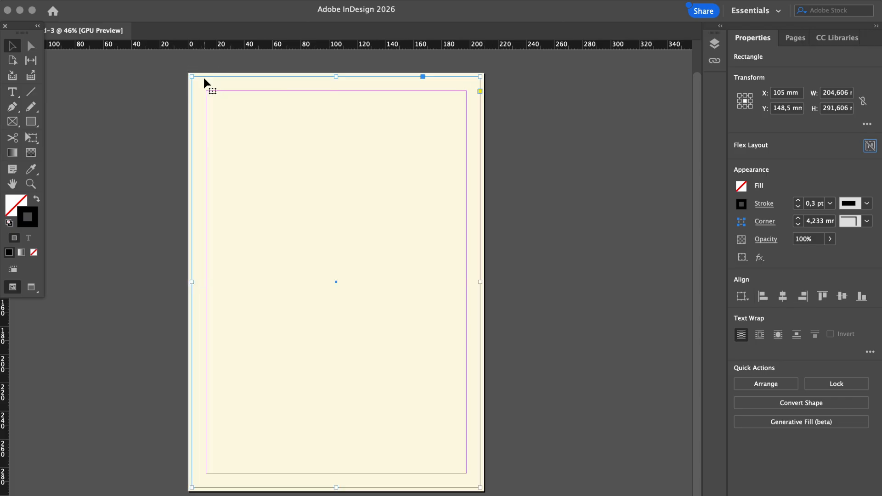
{"action": "left_click", "coordinate": [504, 145]}
{"action": "key", "text": "w"}
{"action": "key", "text": "w"}
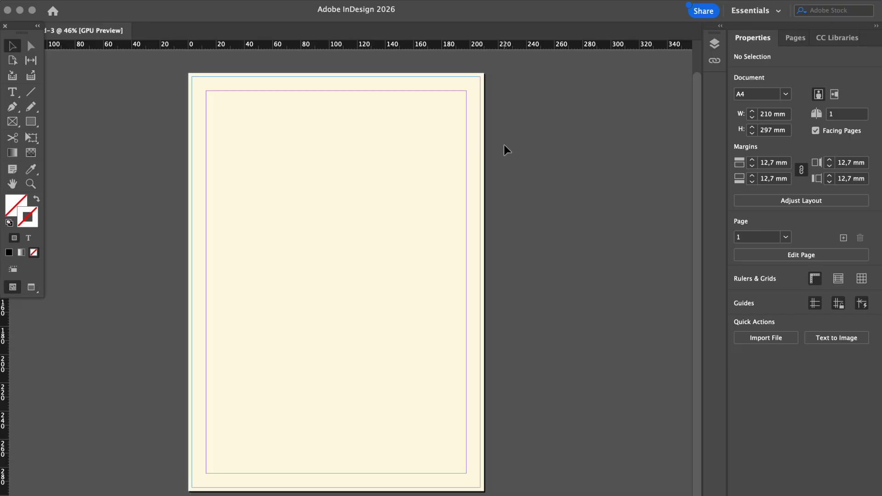
{"action": "left_click", "coordinate": [481, 143]}
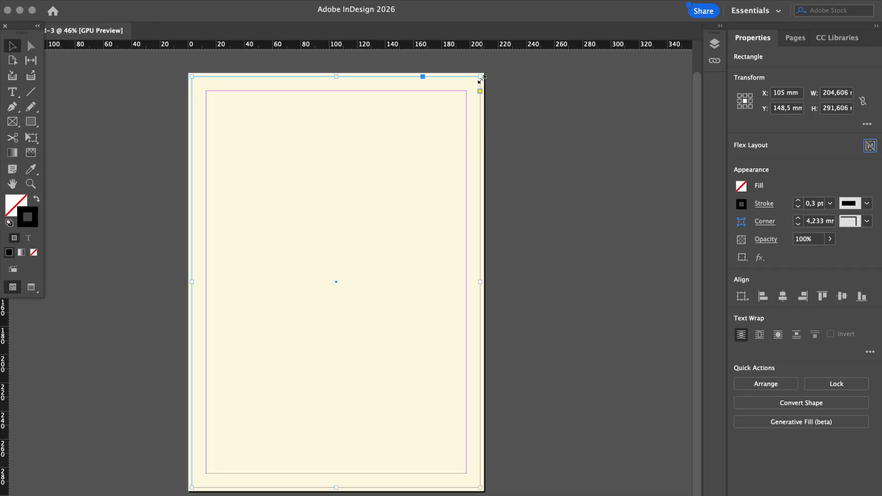
{"action": "left_click_drag", "start_coordinate": [480, 77], "coordinate": [462, 79]}
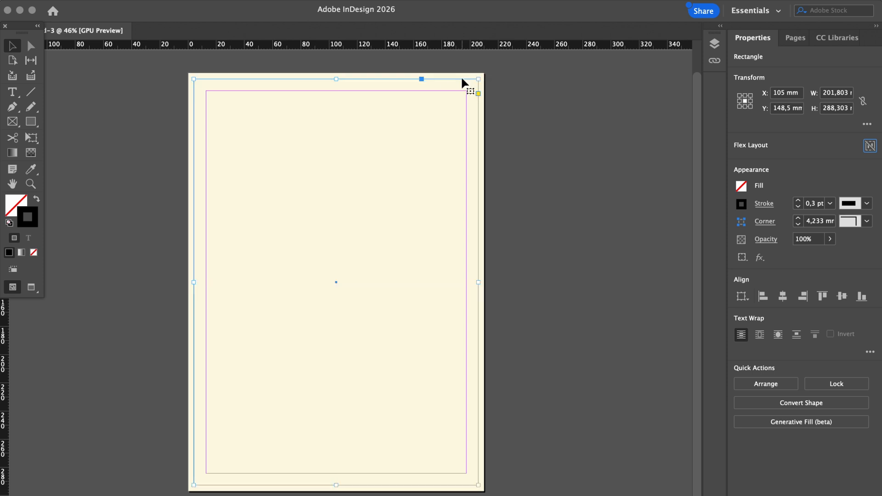
{"action": "left_click", "coordinate": [576, 145]}
{"action": "key", "text": "w"}
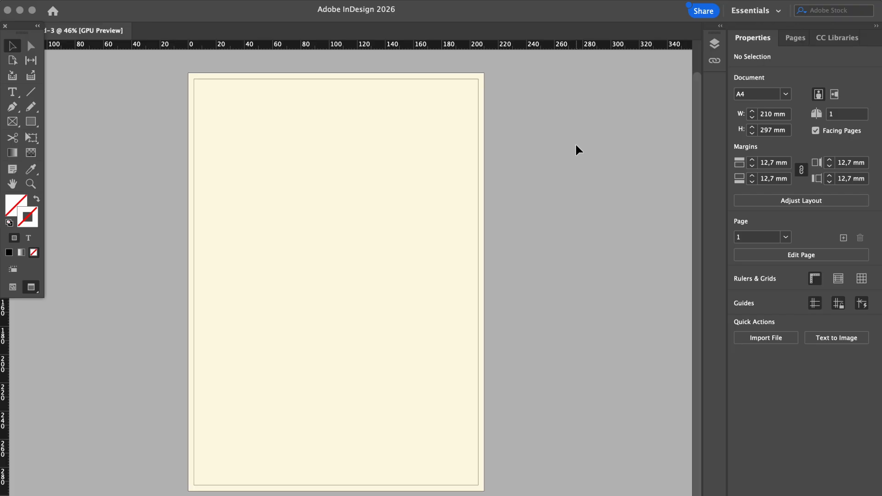
{"action": "key", "text": "w"}
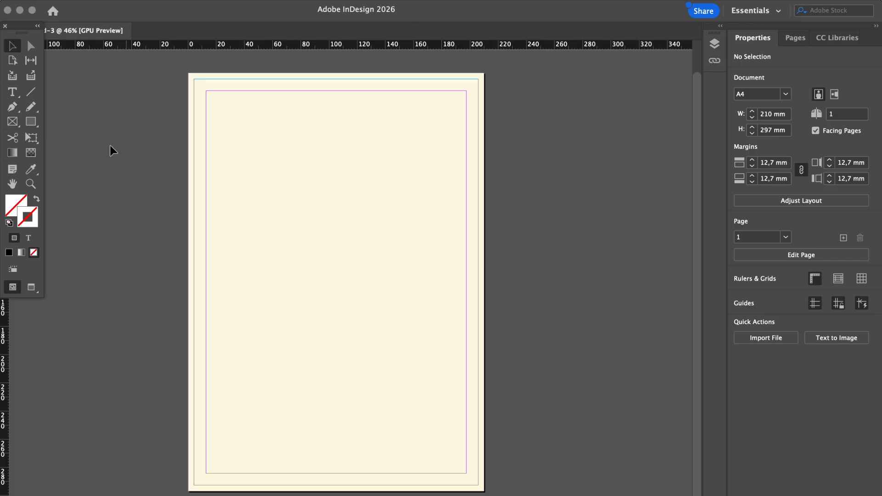
Draw a horizontal line across the page about a third down with a black stroke
{"action": "left_click", "coordinate": [30, 94]}
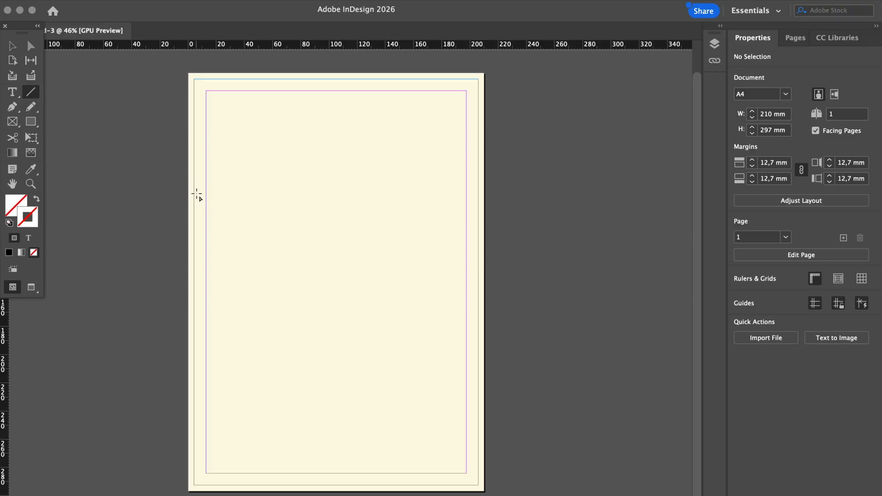
{"action": "left_click_drag", "start_coordinate": [194, 194], "coordinate": [479, 194]}
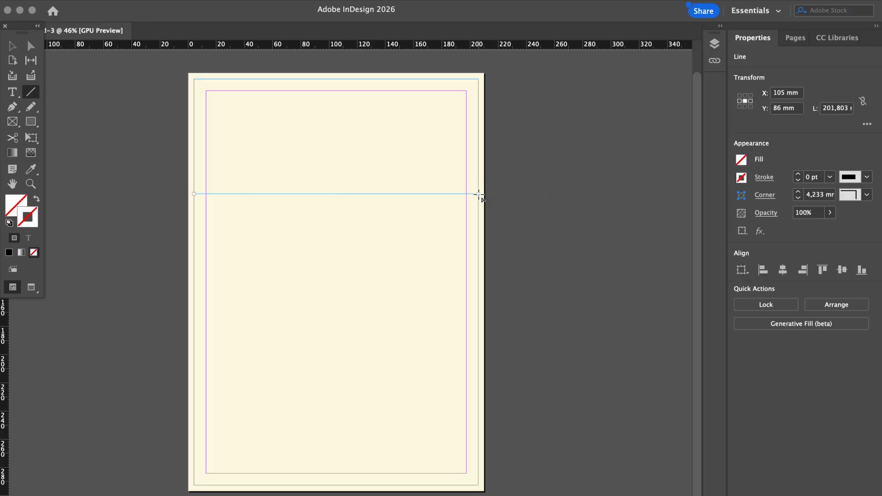
{"action": "left_click", "coordinate": [741, 177]}
{"action": "left_click", "coordinate": [639, 300]}
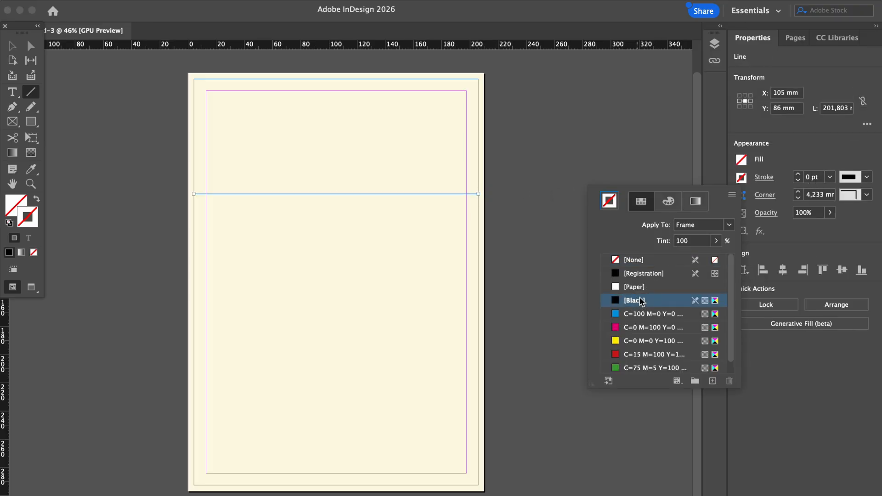
{"action": "left_click", "coordinate": [799, 177]}
{"action": "left_click", "coordinate": [806, 177]}
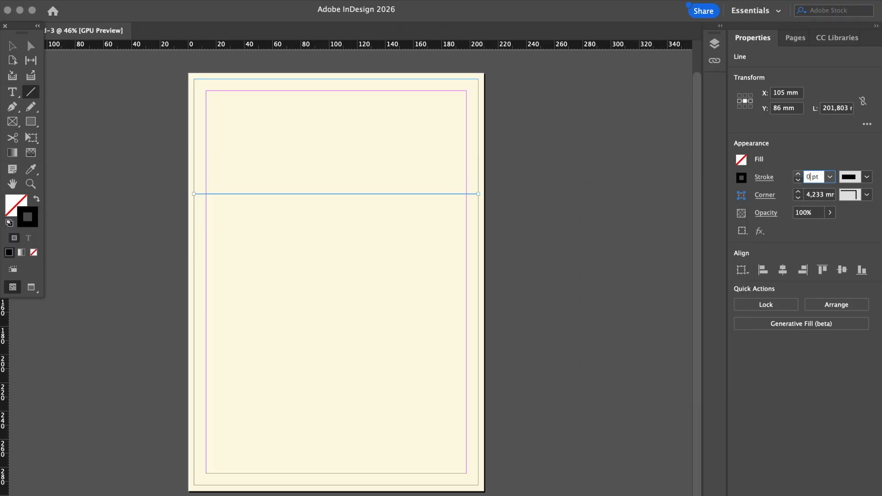
{"action": "key", "text": "Return"}
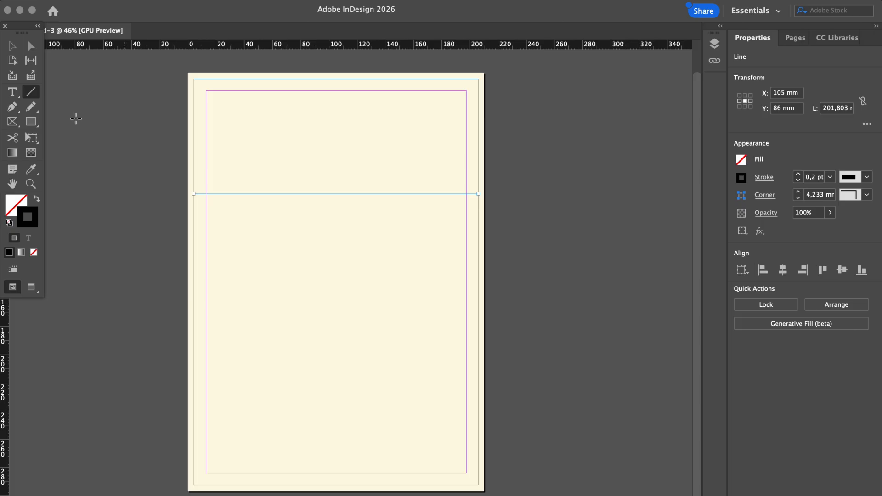
Preview the page without guides and reselect the horizontal line
{"action": "left_click", "coordinate": [11, 46]}
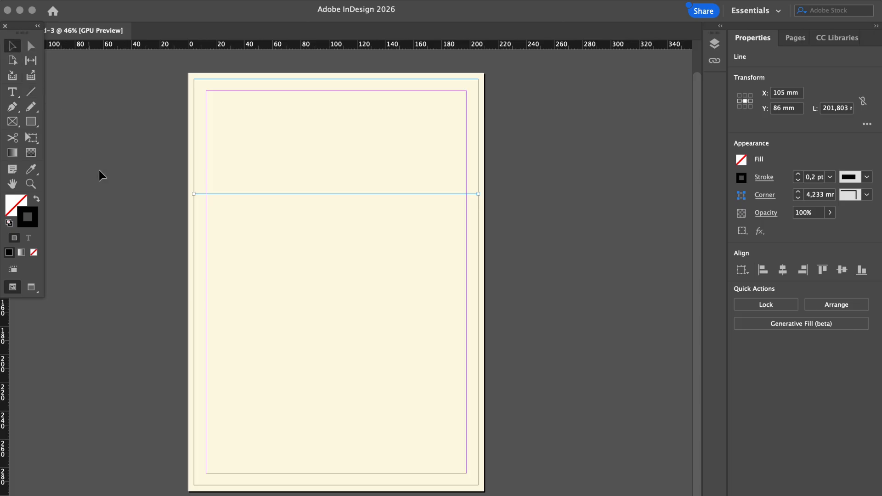
{"action": "left_click", "coordinate": [142, 153]}
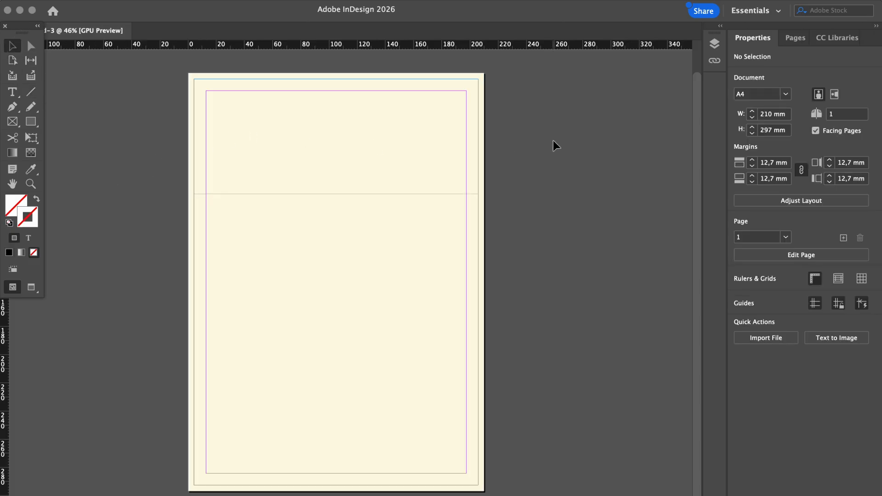
{"action": "key", "text": "w"}
{"action": "left_click", "coordinate": [466, 194]}
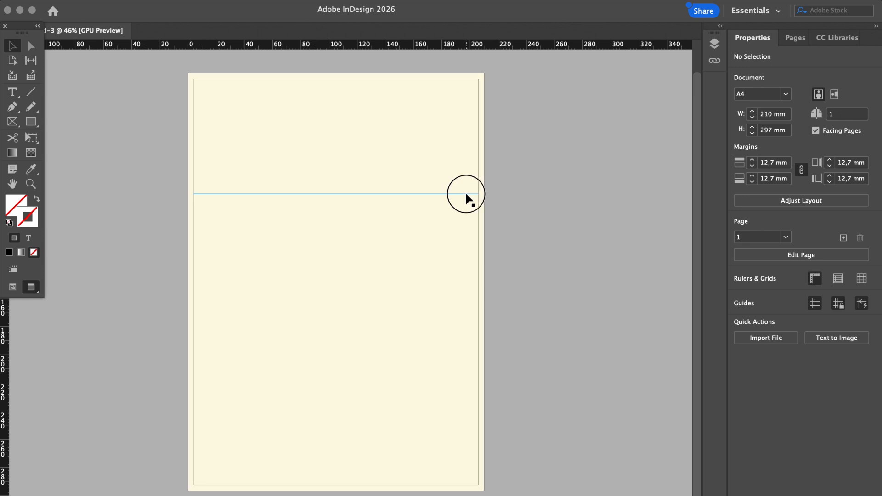
{"action": "left_click", "coordinate": [477, 149]}
{"action": "left_click", "coordinate": [440, 189]}
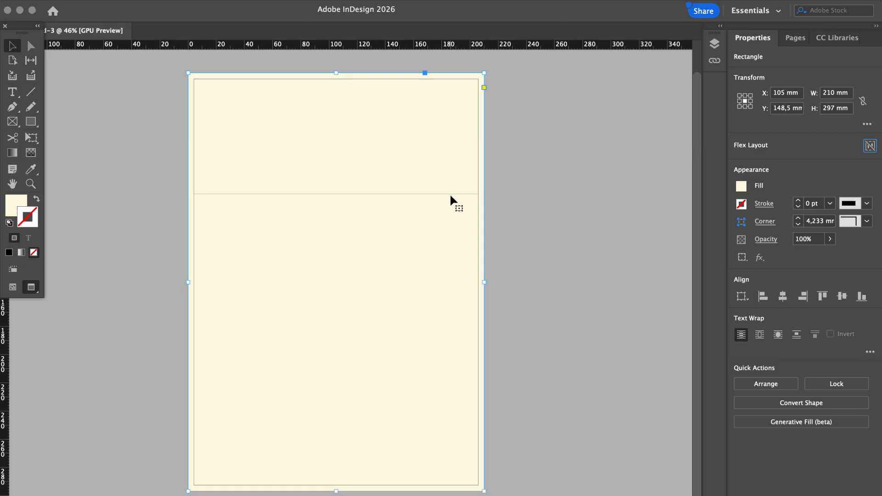
{"action": "left_click", "coordinate": [450, 194]}
Change the line's stroke weight to 0.3 pt and deselect it
{"action": "left_click", "coordinate": [814, 179]}
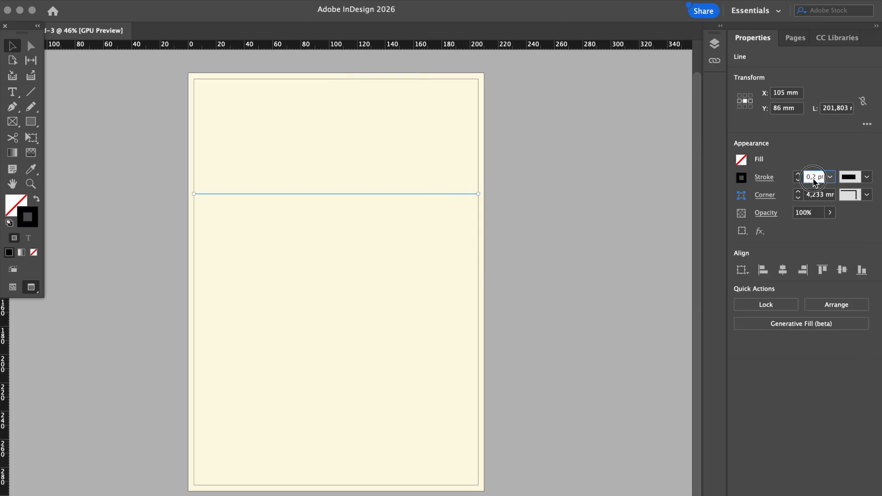
{"action": "type", "text": "3"}
{"action": "key", "text": "Return"}
{"action": "left_click", "coordinate": [819, 176]}
{"action": "key", "text": "BackSpace"}
{"action": "key", "text": "Return"}
{"action": "left_click", "coordinate": [605, 249]}
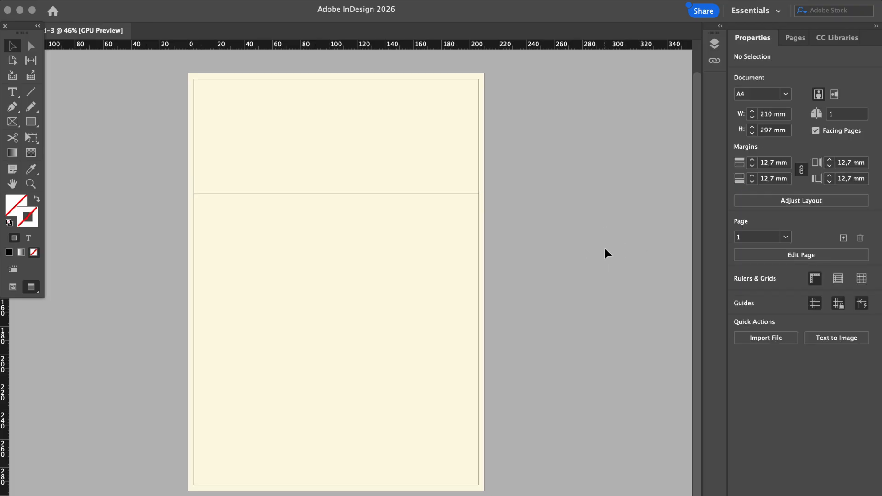
Paste the phone, website and email contact row and move it to the page top
{"action": "key", "text": "ctrl+v"}
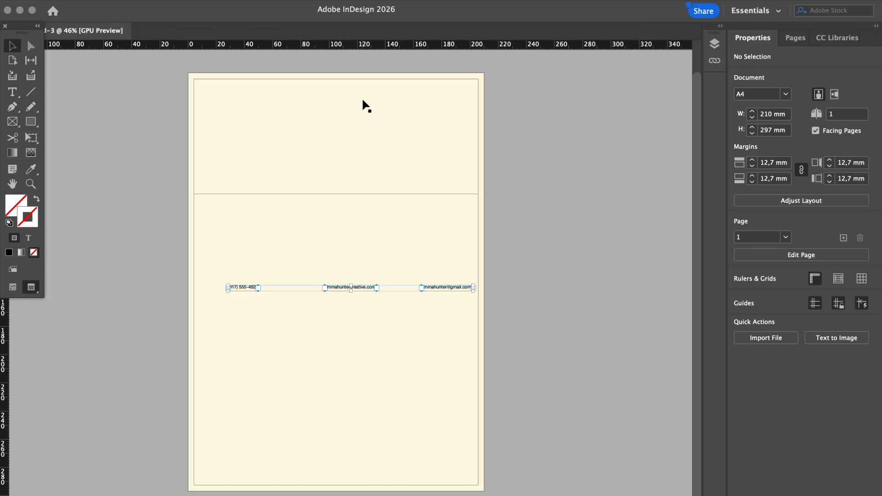
{"action": "left_click_drag", "start_coordinate": [366, 288], "coordinate": [354, 93]}
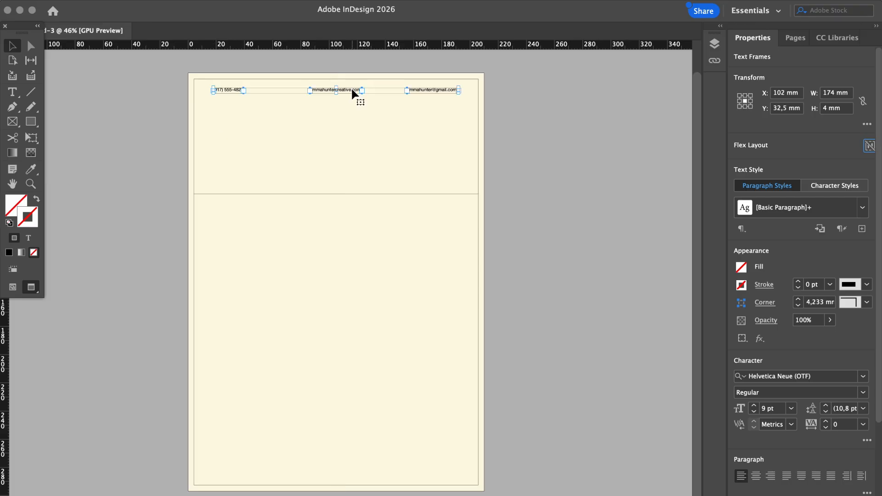
{"action": "left_click", "coordinate": [521, 115]}
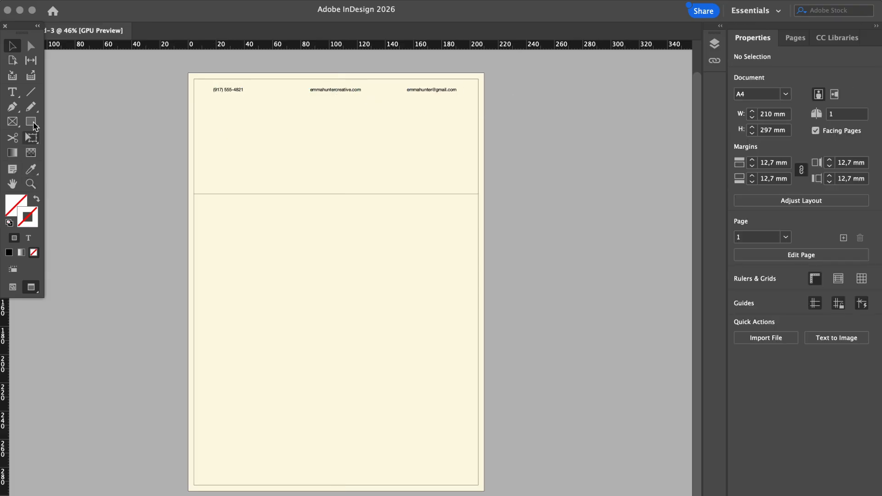
{"action": "left_click", "coordinate": [18, 96]}
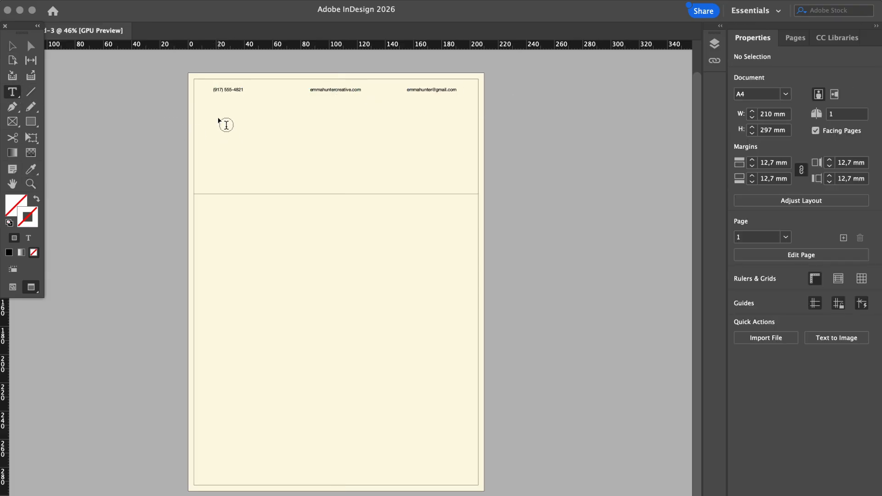
Create a heading text frame below the contact row and set its font to Helvetica Neue
{"action": "left_click_drag", "start_coordinate": [212, 117], "coordinate": [471, 173]}
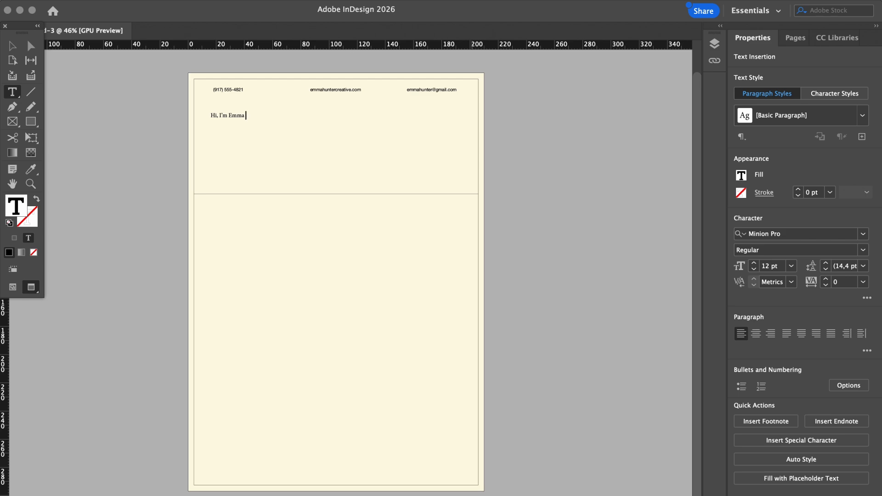
{"action": "left_click", "coordinate": [13, 46]}
{"action": "left_click", "coordinate": [774, 350]}
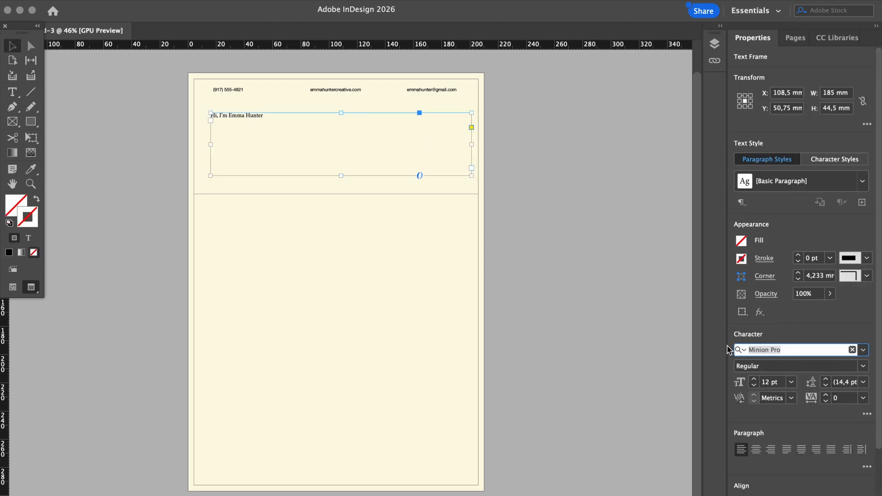
{"action": "type", "text": "helvetica"}
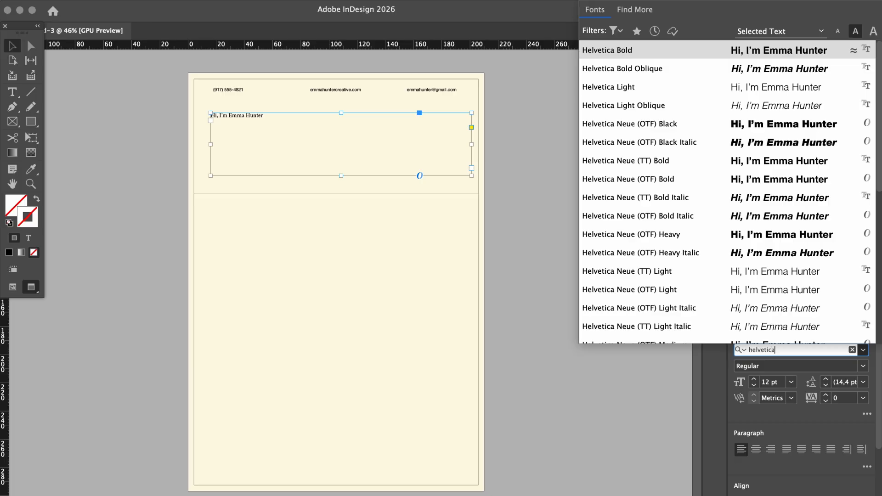
{"action": "type", "text": " ne"}
{"action": "left_click", "coordinate": [664, 326]}
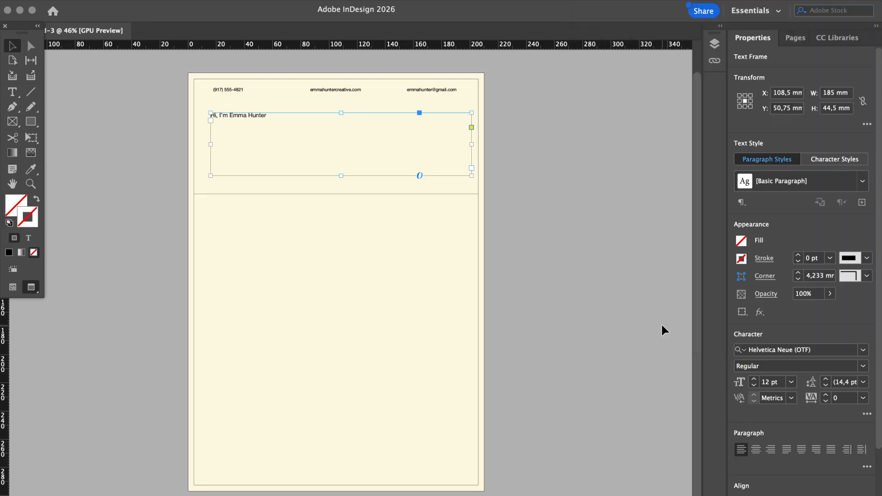
Make the heading Helvetica Neue Light at 60 pt with tightened tracking
{"action": "left_click", "coordinate": [769, 383]}
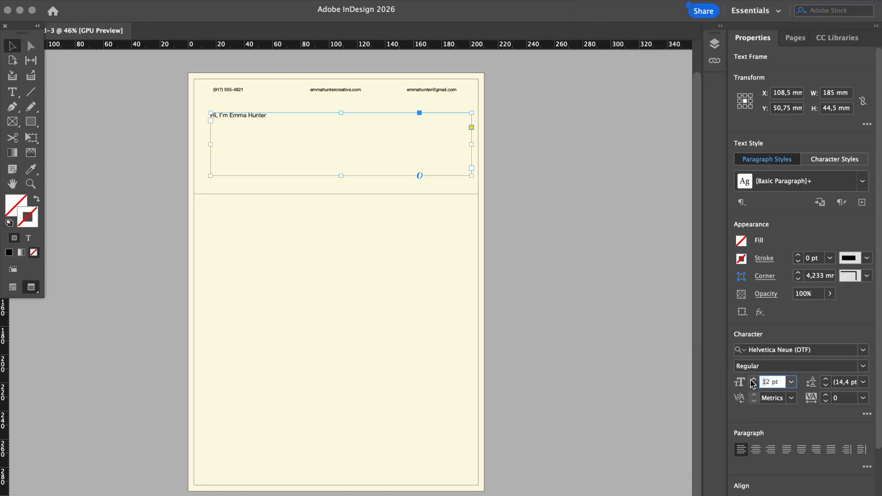
{"action": "key", "text": "BackSpace"}
{"action": "type", "text": "50"}
{"action": "key", "text": "Return"}
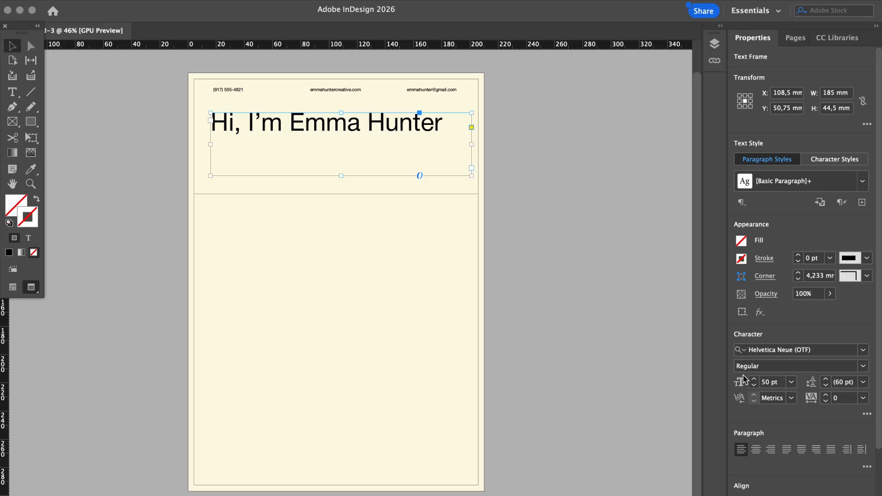
{"action": "left_click", "coordinate": [826, 401]}
{"action": "left_click", "coordinate": [826, 401]}
{"action": "left_click", "coordinate": [826, 401]}
{"action": "left_click", "coordinate": [826, 401]}
{"action": "left_click", "coordinate": [826, 401]}
{"action": "left_click", "coordinate": [826, 401]}
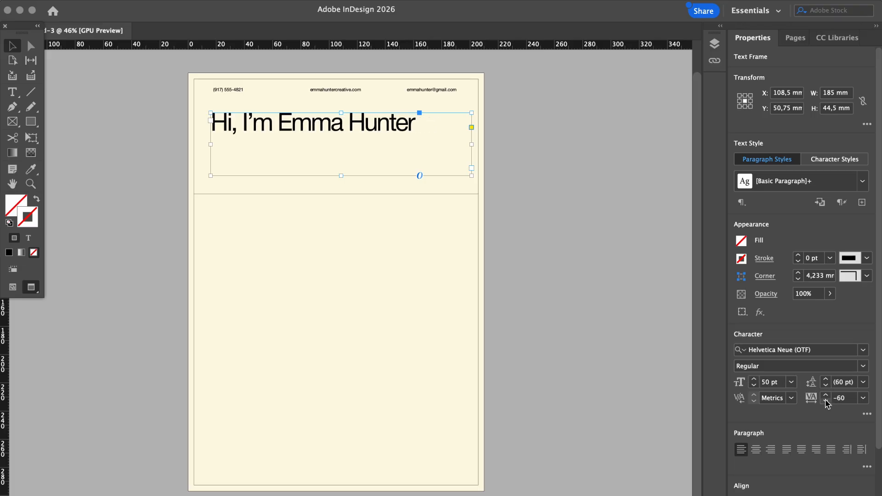
{"action": "left_click", "coordinate": [761, 383]}
{"action": "type", "text": "6"}
{"action": "key", "text": "Return"}
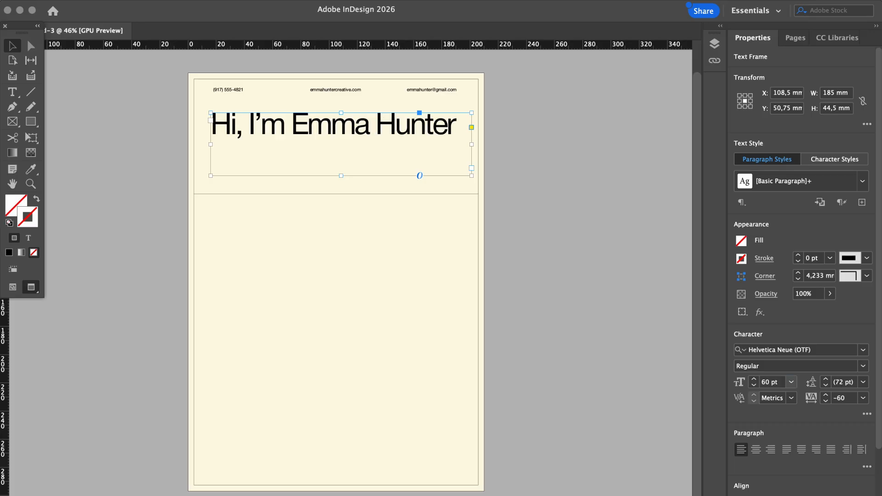
{"action": "left_click", "coordinate": [864, 366]}
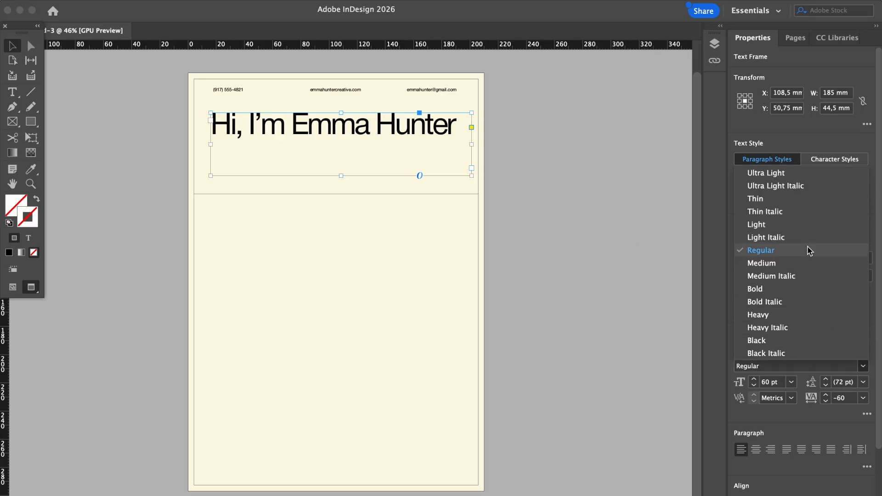
{"action": "left_click", "coordinate": [800, 225]}
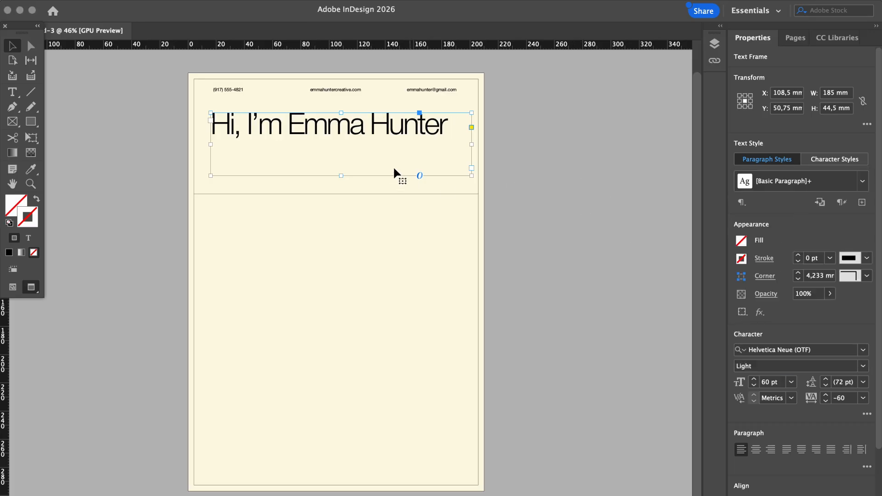
Set heading tracking to -70 and resize the frame to 165 mm wide, 23 mm tall
{"action": "left_click_drag", "start_coordinate": [340, 175], "coordinate": [346, 146]}
{"action": "left_click", "coordinate": [826, 401]}
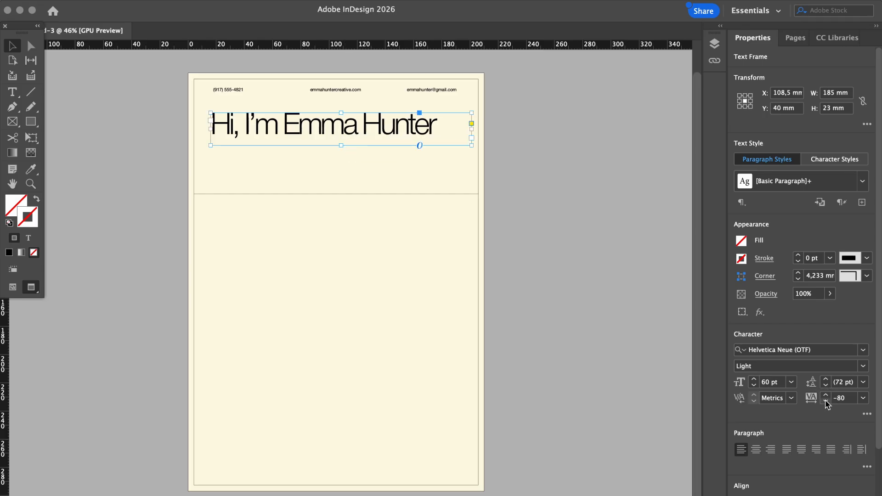
{"action": "left_click", "coordinate": [826, 395]}
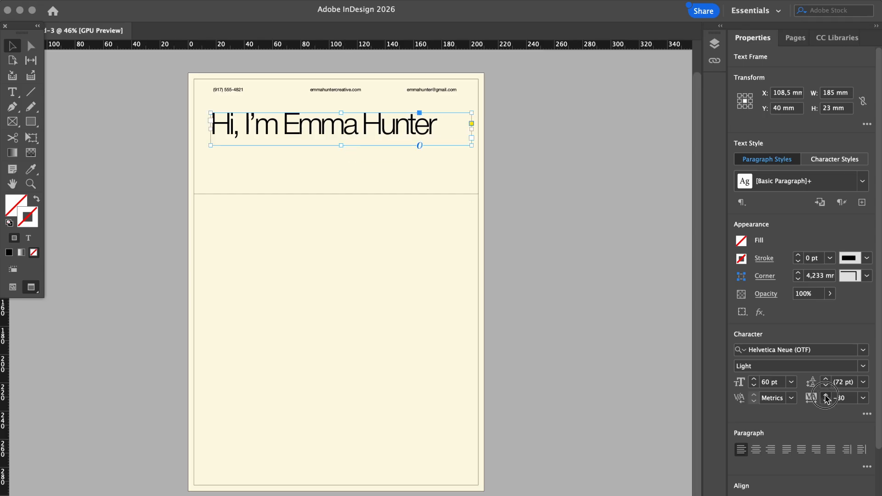
{"action": "left_click", "coordinate": [630, 217]}
{"action": "left_click_drag", "start_coordinate": [406, 126], "coordinate": [418, 129]}
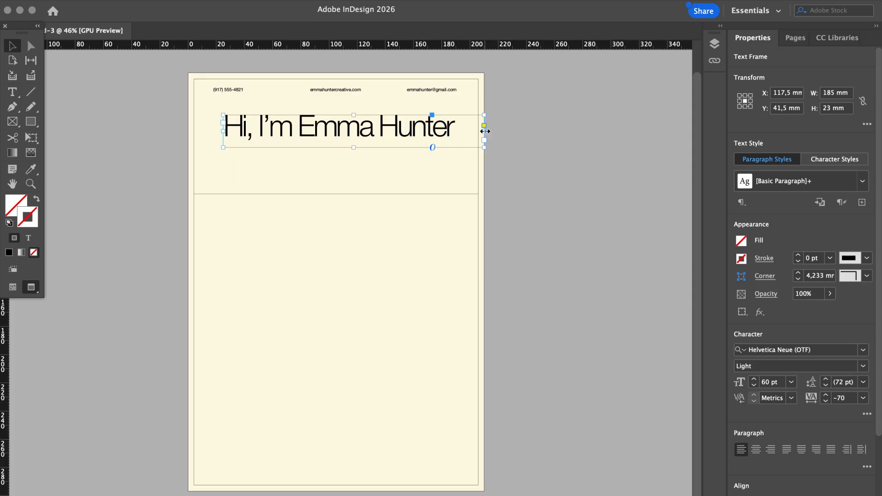
{"action": "left_click_drag", "start_coordinate": [484, 131], "coordinate": [456, 130]}
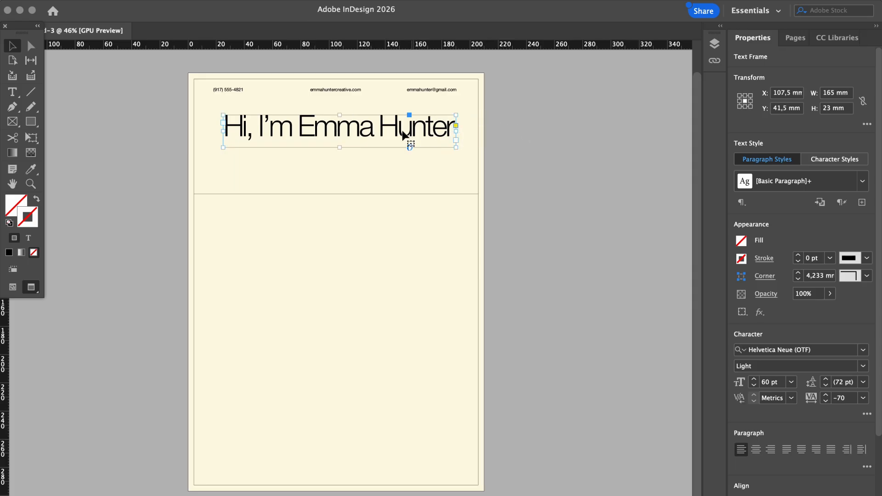
{"action": "left_click", "coordinate": [378, 131]}
{"action": "left_click_drag", "start_coordinate": [378, 131], "coordinate": [378, 139]}
{"action": "left_click", "coordinate": [554, 129]}
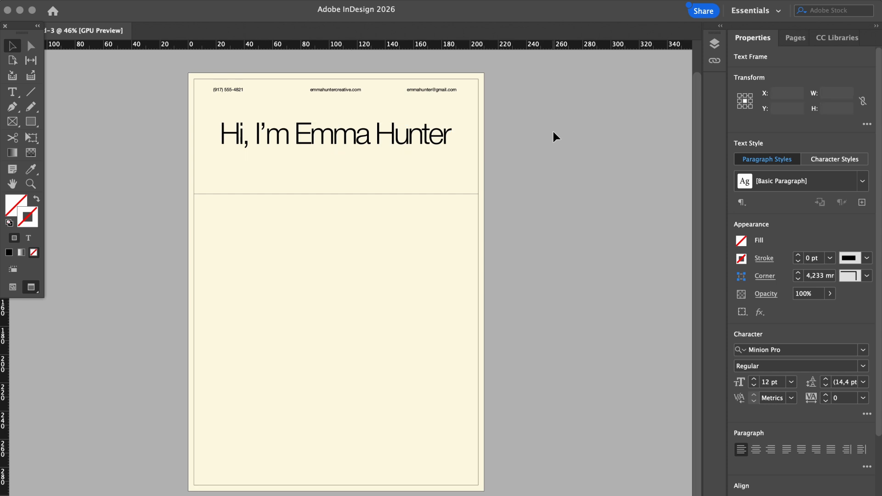
Move the rule under the heading and add a vertical copy down mid-page as a column divider
{"action": "left_click_drag", "start_coordinate": [399, 192], "coordinate": [398, 171]}
{"action": "left_click", "coordinate": [539, 185]}
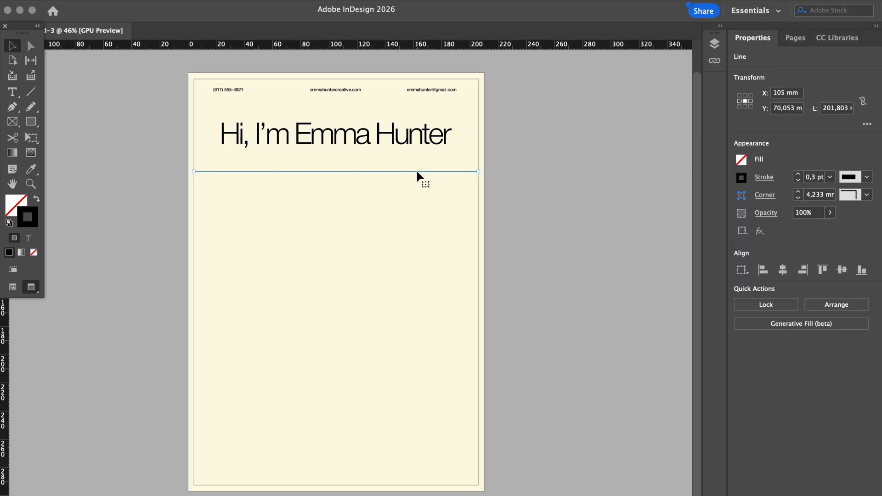
{"action": "left_click_drag", "start_coordinate": [419, 176], "coordinate": [434, 293]}
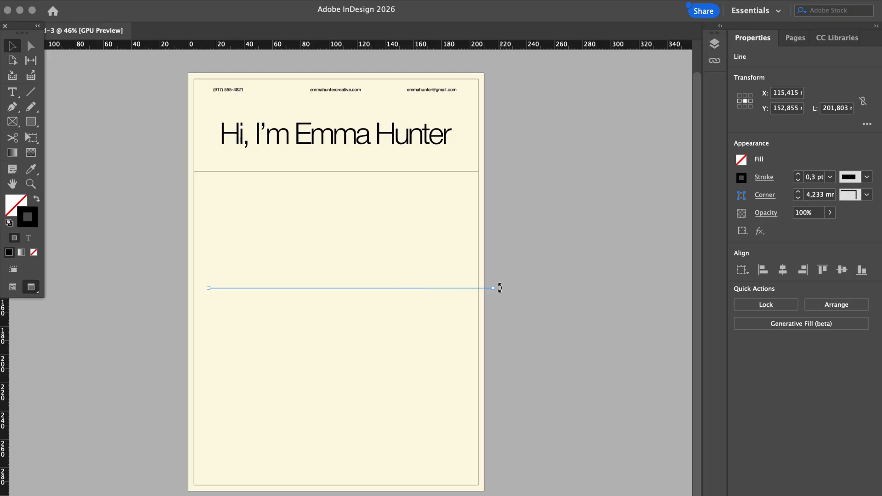
{"action": "left_click_drag", "start_coordinate": [500, 288], "coordinate": [348, 400]}
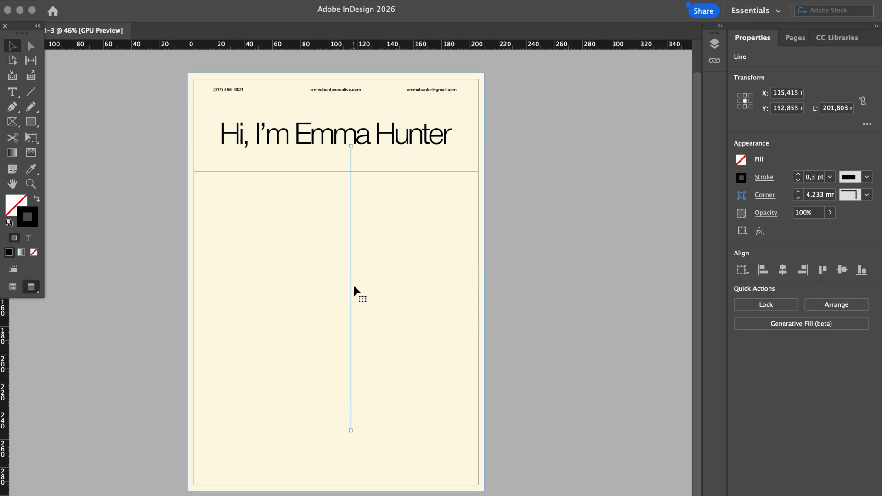
{"action": "left_click_drag", "start_coordinate": [350, 280], "coordinate": [346, 302]}
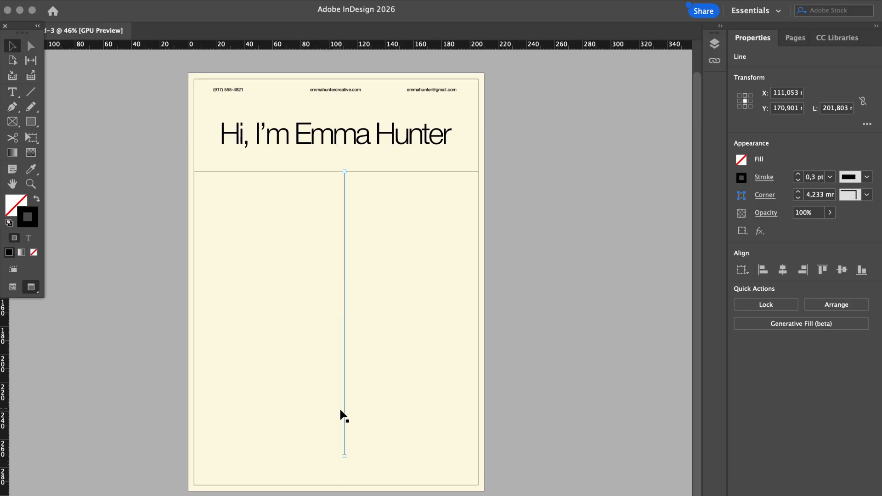
{"action": "left_click_drag", "start_coordinate": [344, 455], "coordinate": [345, 485]}
{"action": "key", "text": "super+z"}
{"action": "left_click", "coordinate": [540, 414]}
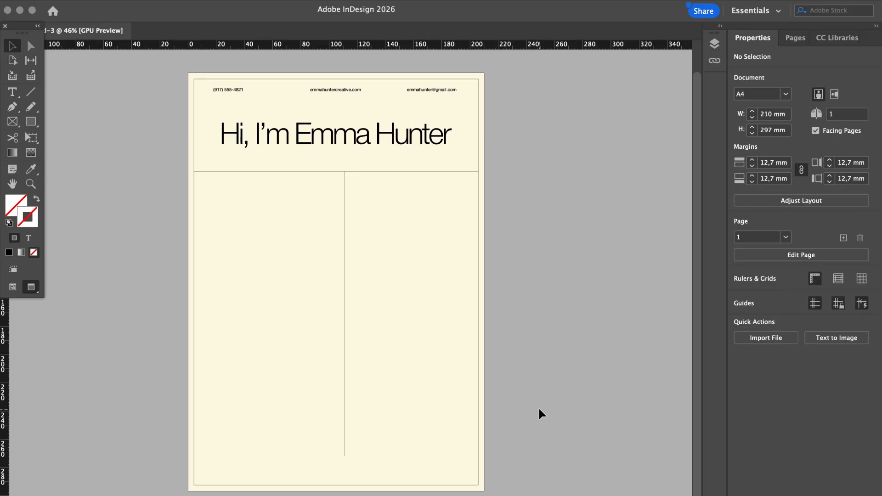
Select the email, website and phone frames together and lower them to Y 14.7 mm
{"action": "key", "text": "w"}
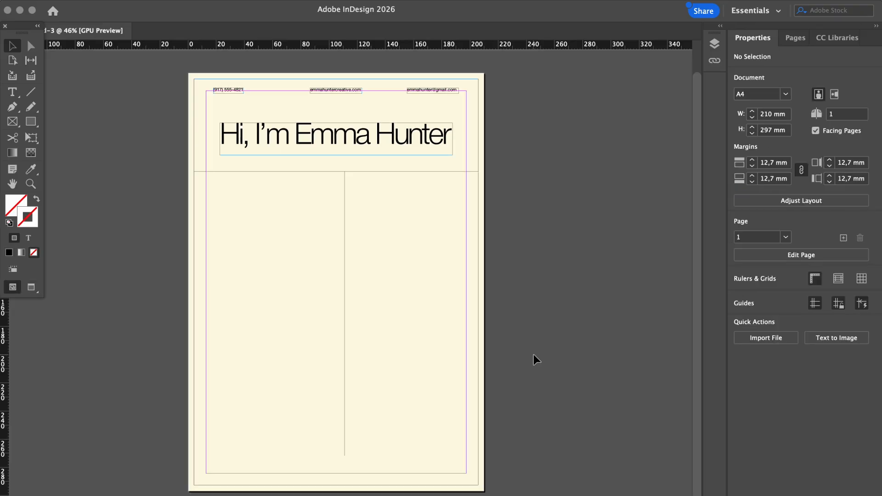
{"action": "key", "text": "w"}
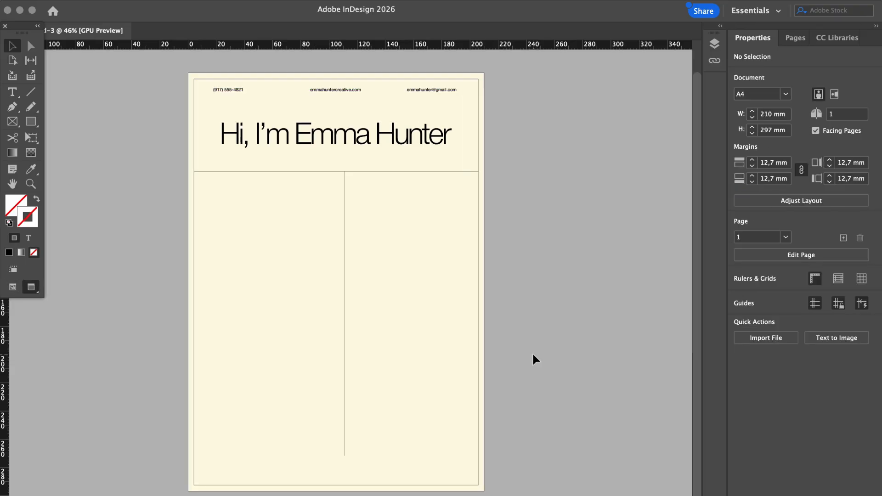
{"action": "key", "text": "w"}
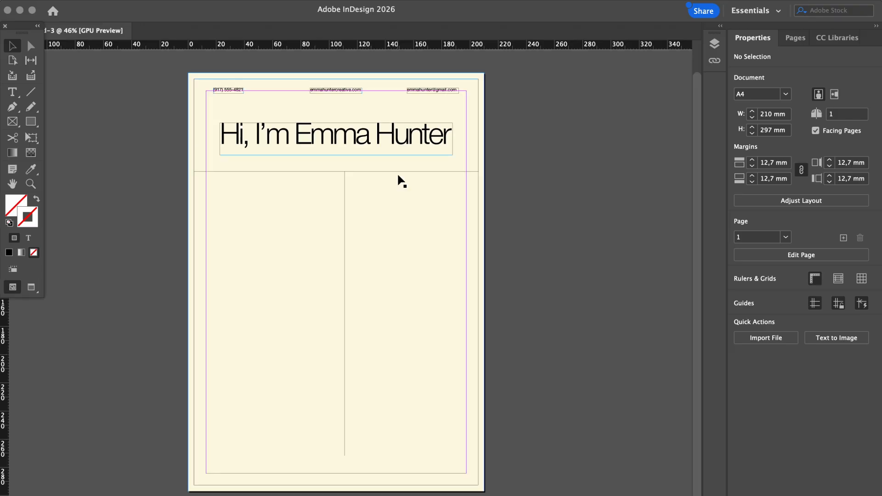
{"action": "left_click", "coordinate": [436, 93]}
{"action": "left_click", "coordinate": [355, 92], "text": "shift"}
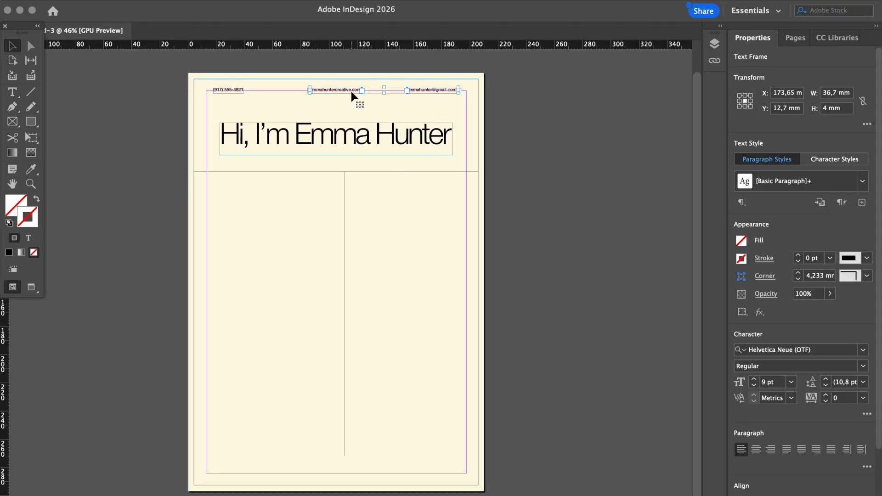
{"action": "left_click", "coordinate": [239, 94], "text": "shift"}
{"action": "left_click_drag", "start_coordinate": [323, 89], "coordinate": [350, 98]}
{"action": "key", "text": "w"}
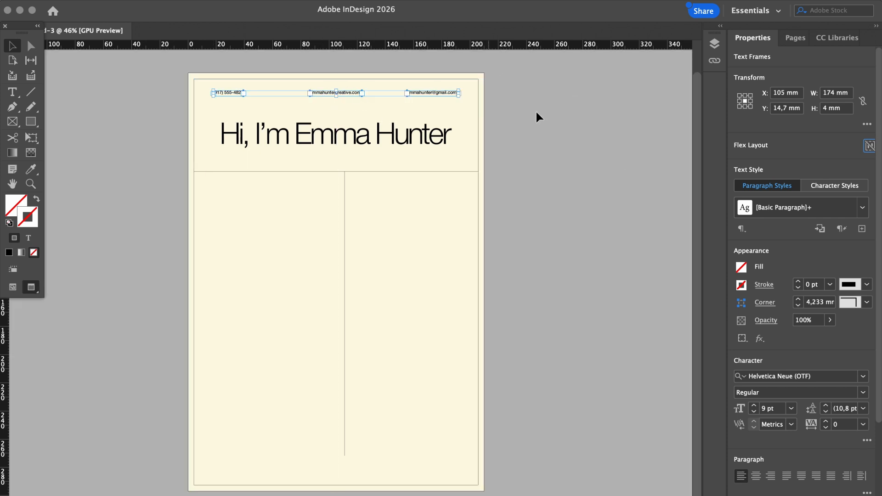
{"action": "left_click", "coordinate": [543, 134]}
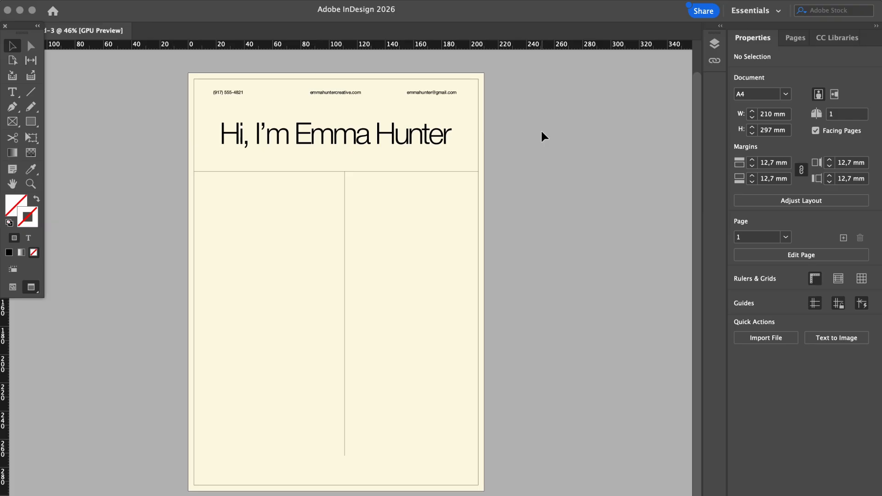
Select the greeting heading and preview the finished page layout without guides
{"action": "key", "text": "w"}
{"action": "key", "text": "w"}
{"action": "key", "text": "w"}
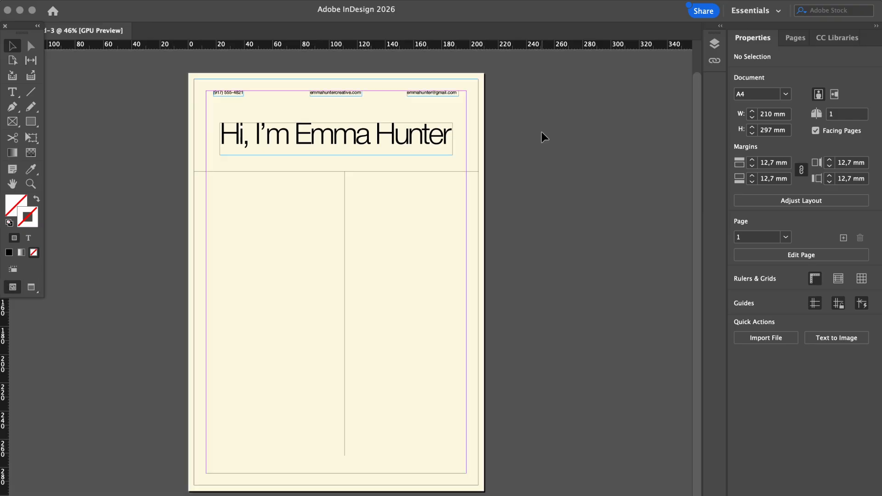
{"action": "left_click", "coordinate": [423, 135]}
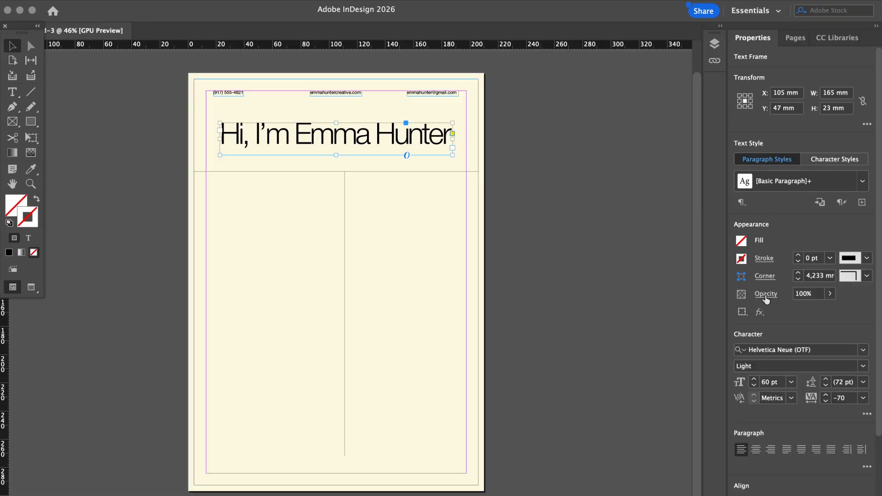
{"action": "key", "text": "w"}
{"action": "left_click", "coordinate": [620, 243]}
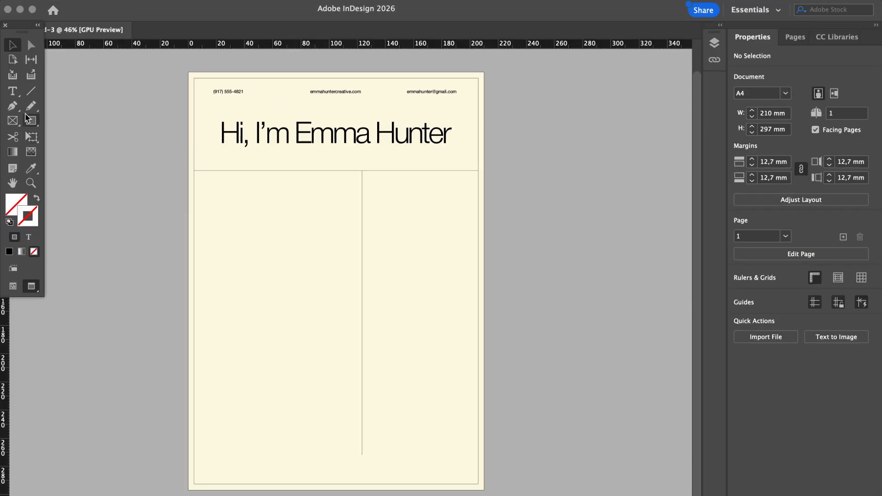
Draw a text frame in the left column, paste the intro paragraph, and set it to 9 pt
{"action": "left_click", "coordinate": [14, 95]}
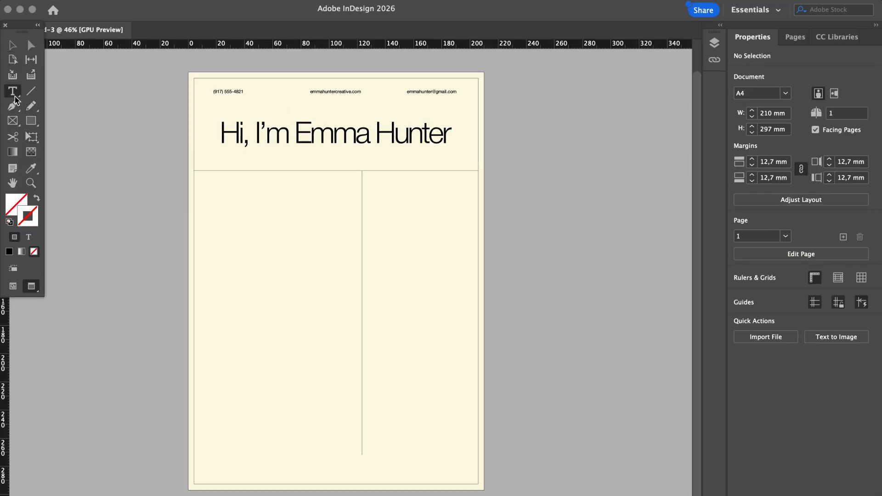
{"action": "left_click_drag", "start_coordinate": [206, 181], "coordinate": [348, 238]}
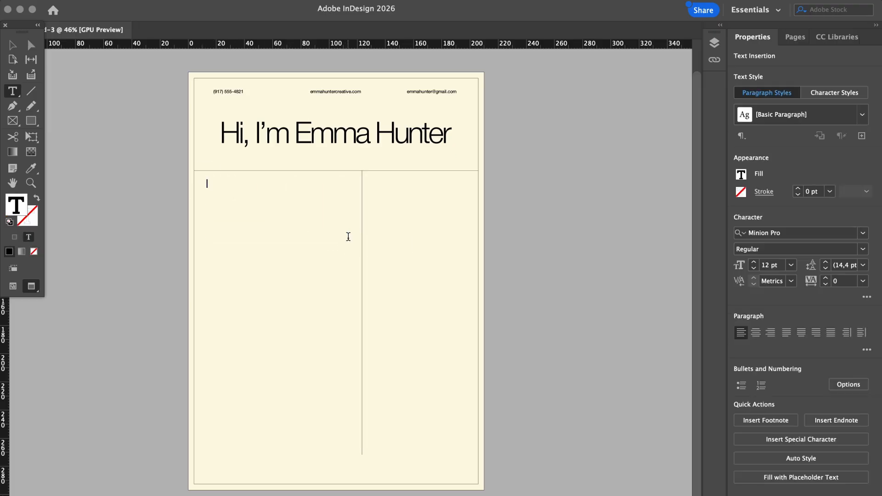
{"action": "type", "text": "Creative and results-driven marketing professional with a strong eye for branding, storytelling, and digital strategy. Experienced in developing engaging campaigns across social media, email, and web platforms. Passionate about turning ideas into impactful marketing experiences that connect brands with people."}
{"action": "key", "text": "Escape"}
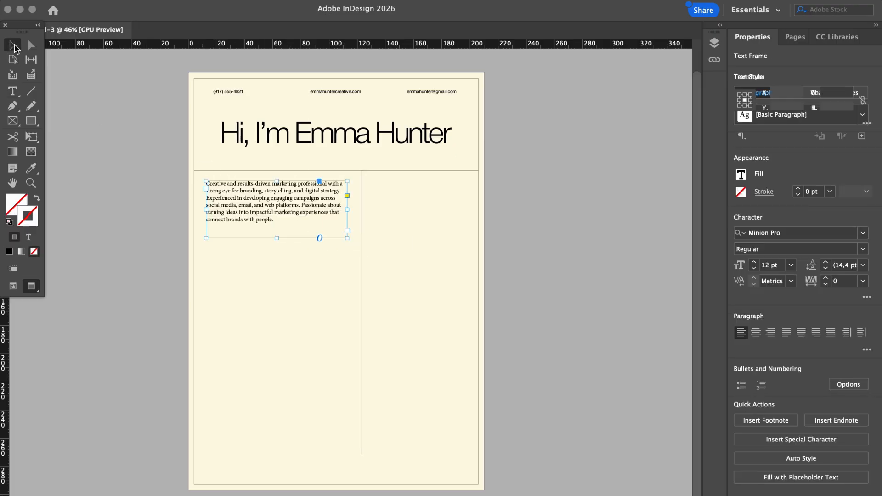
{"action": "left_click", "coordinate": [771, 381]}
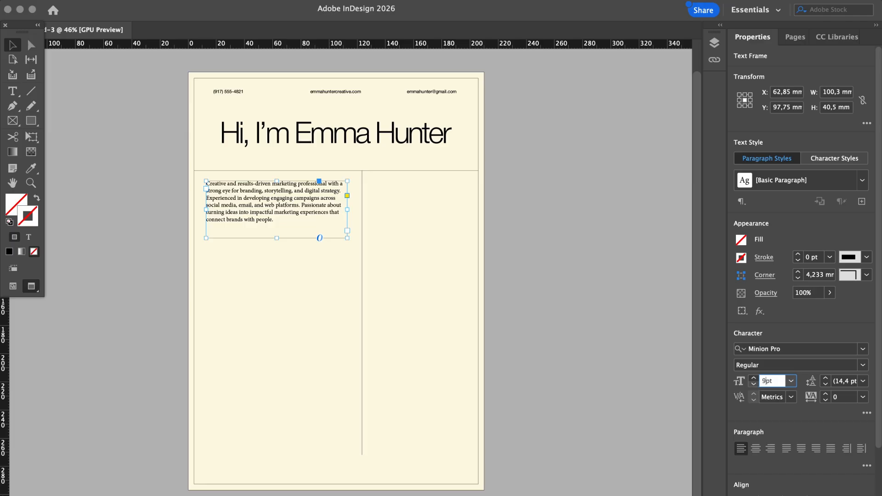
{"action": "key", "text": "Return"}
Set the intro text font to Helvetica Neue Light
{"action": "left_click", "coordinate": [781, 349]}
{"action": "type", "text": "he"}
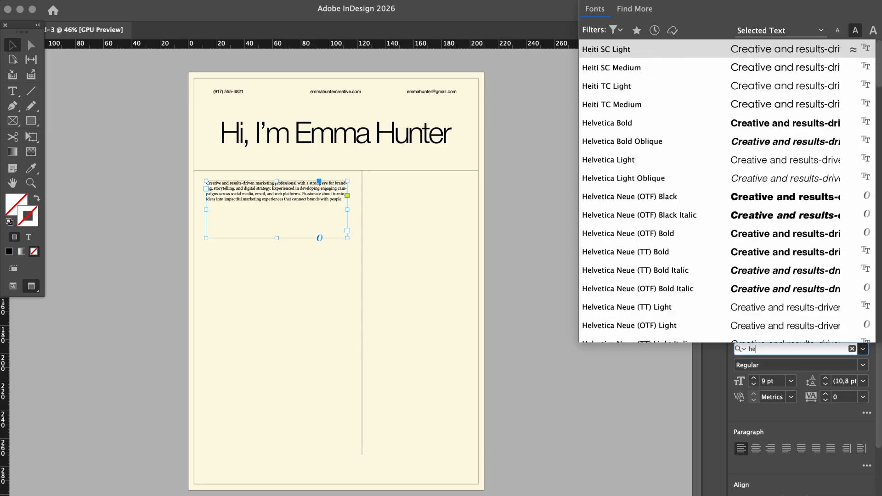
{"action": "type", "text": "lve"}
{"action": "left_click", "coordinate": [685, 235]}
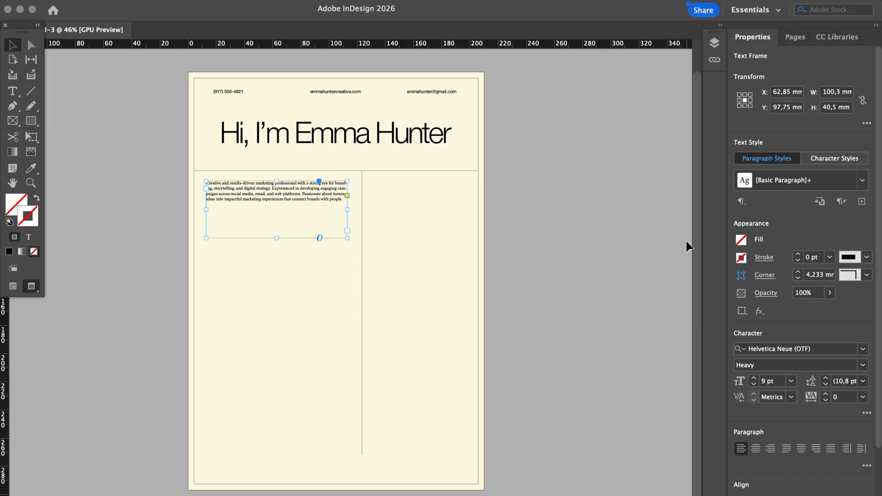
{"action": "left_click", "coordinate": [863, 366]}
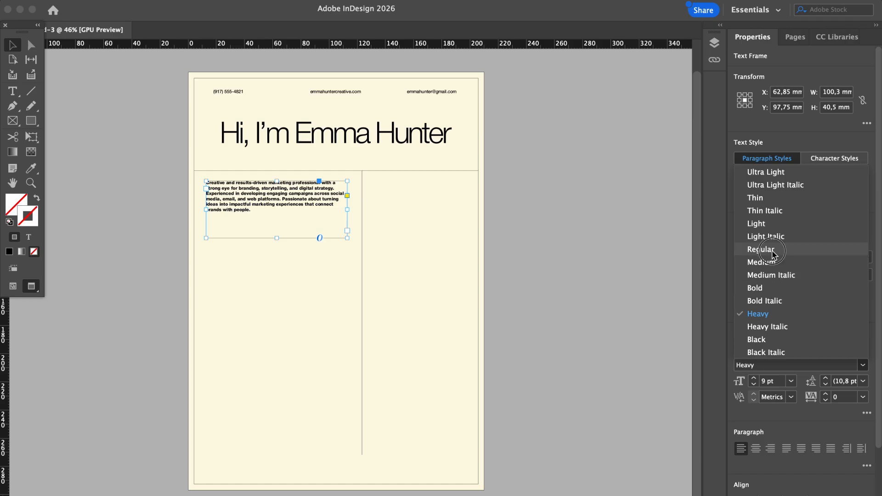
{"action": "left_click", "coordinate": [766, 250]}
{"action": "left_click", "coordinate": [863, 366]}
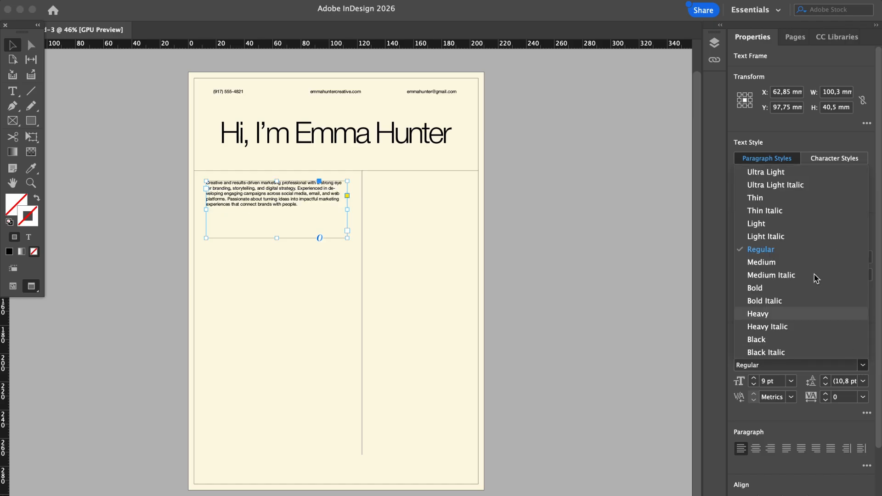
{"action": "left_click", "coordinate": [799, 223]}
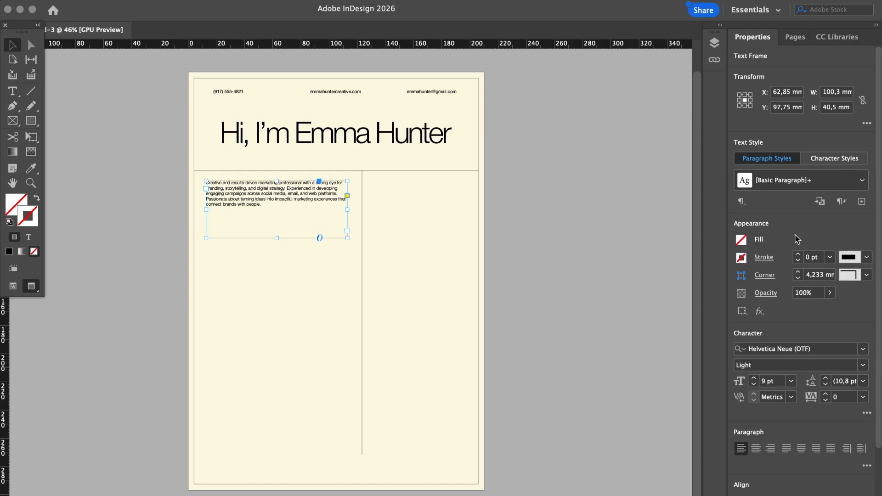
Shorten the intro frame and raise the text to 10 pt with 15 pt leading
{"action": "left_click", "coordinate": [559, 232]}
{"action": "key", "text": "super+equal"}
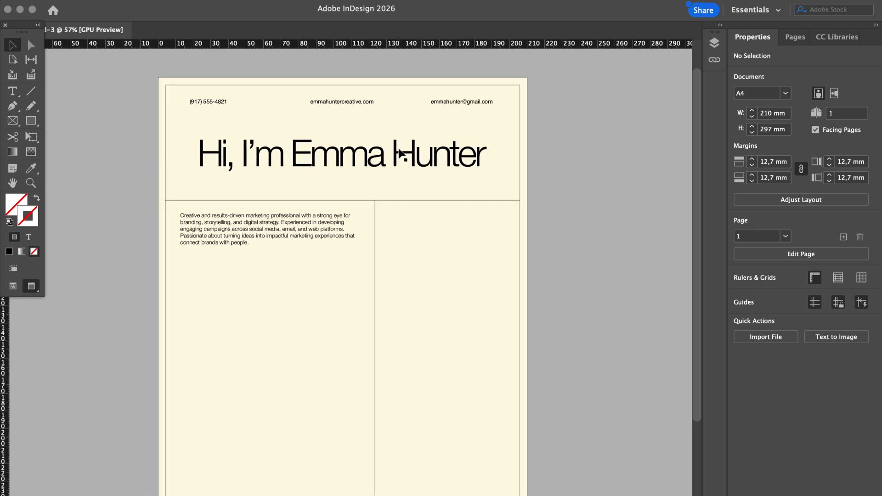
{"action": "scroll", "coordinate": [398, 154], "scroll_direction": "up", "scroll_amount": 3}
{"action": "left_click", "coordinate": [276, 226]}
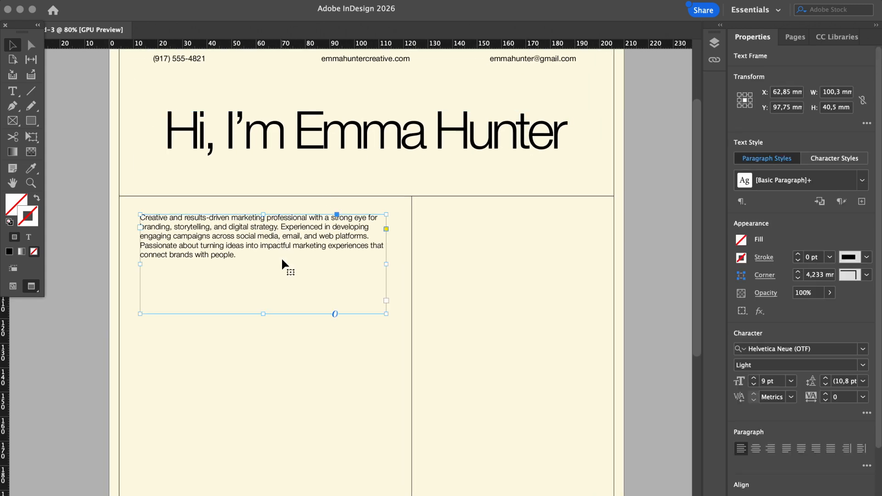
{"action": "mouse_move", "coordinate": [264, 313]}
{"action": "left_mouse_down"}
{"action": "mouse_move", "coordinate": [268, 296]}
{"action": "mouse_move", "coordinate": [267, 305]}
{"action": "left_mouse_up"}
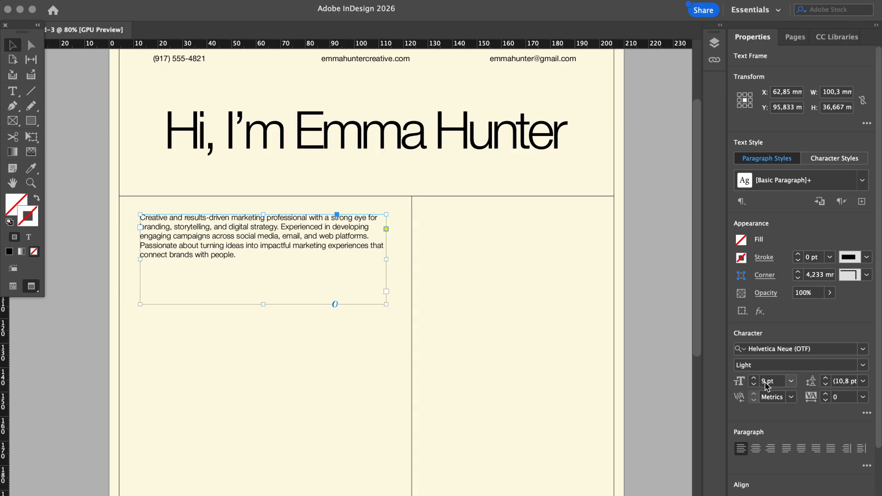
{"action": "left_click", "coordinate": [754, 378]}
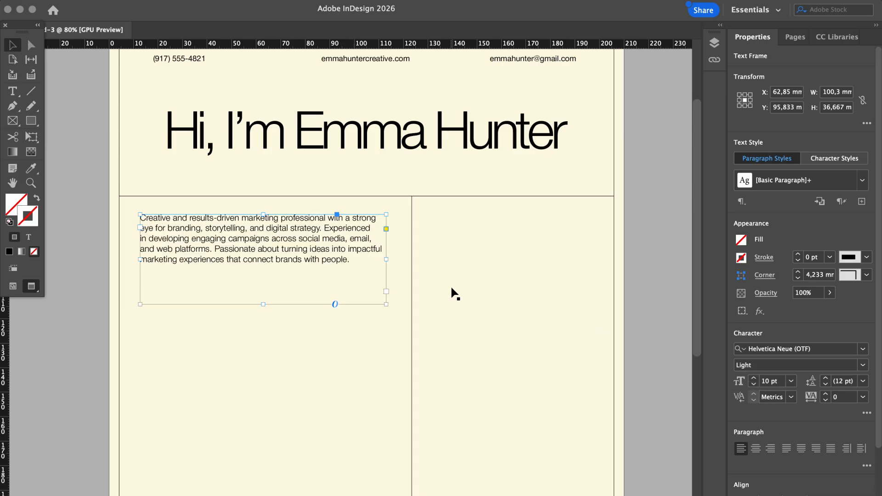
{"action": "left_click", "coordinate": [825, 378]}
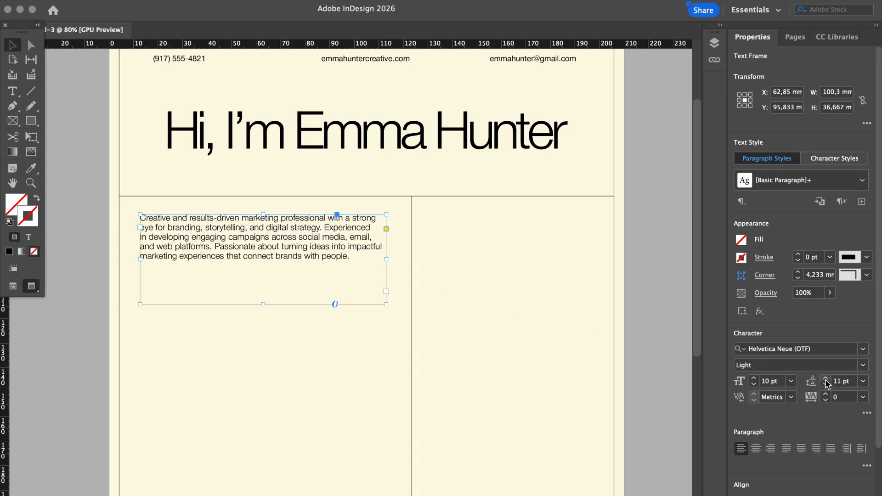
{"action": "left_click", "coordinate": [825, 379]}
{"action": "left_click", "coordinate": [826, 379]}
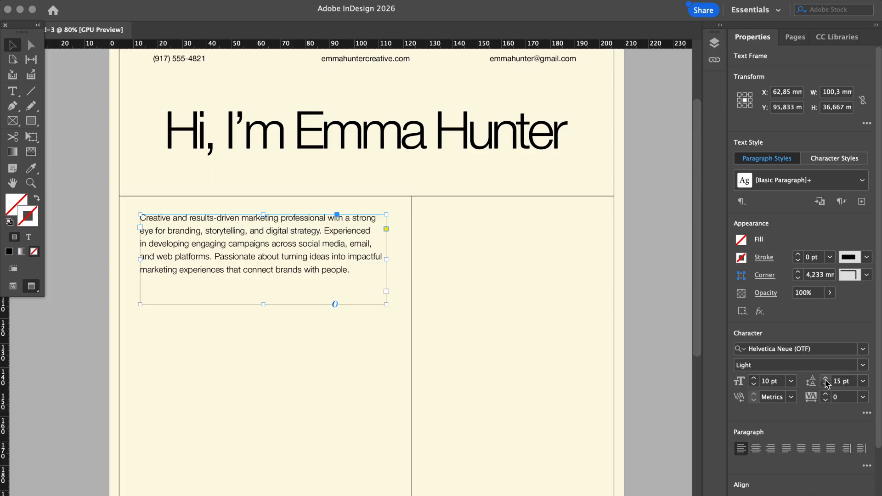
Nudge the intro frame right and down and adjust its width
{"action": "left_click", "coordinate": [665, 370]}
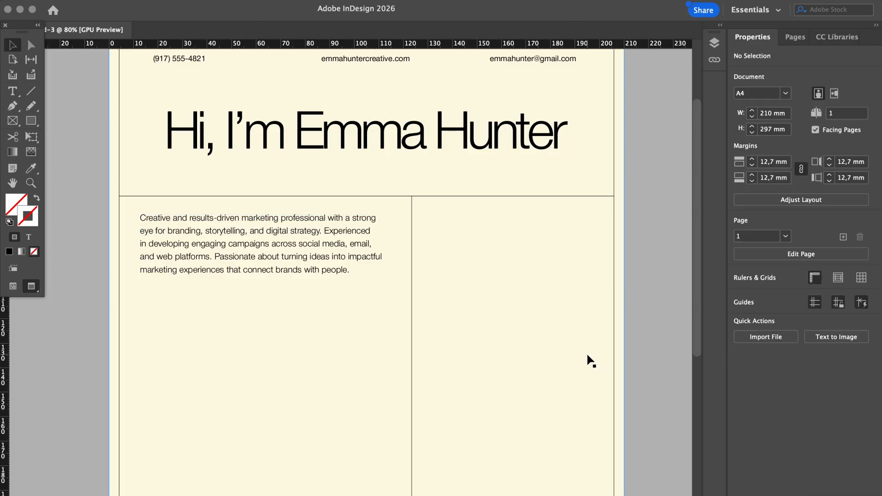
{"action": "scroll", "coordinate": [587, 360], "scroll_direction": "down", "scroll_amount": 2}
{"action": "left_click_drag", "start_coordinate": [345, 256], "coordinate": [339, 261]}
{"action": "left_click_drag", "start_coordinate": [411, 277], "coordinate": [418, 276]}
{"action": "left_click_drag", "start_coordinate": [340, 273], "coordinate": [337, 270]}
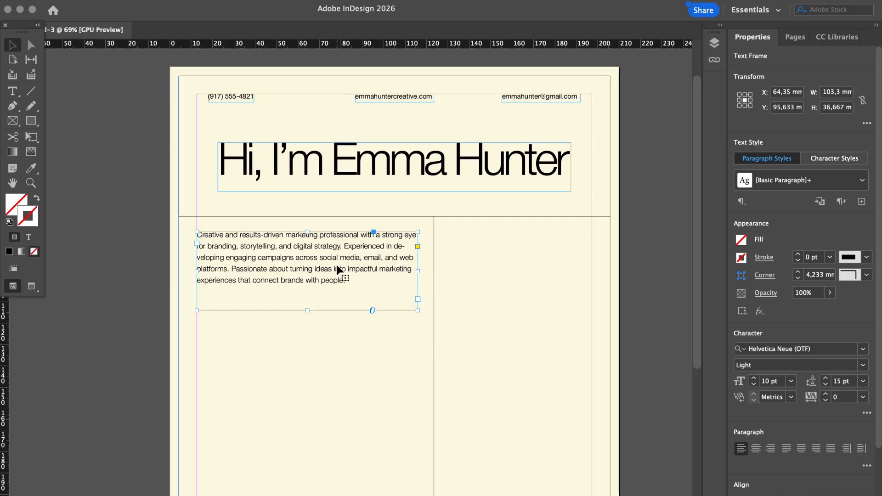
Preview the page, shift the intro frame slightly down, and shorten it to fit its text
{"action": "key", "text": "w"}
{"action": "left_click", "coordinate": [671, 283]}
{"action": "key", "text": "super+minus"}
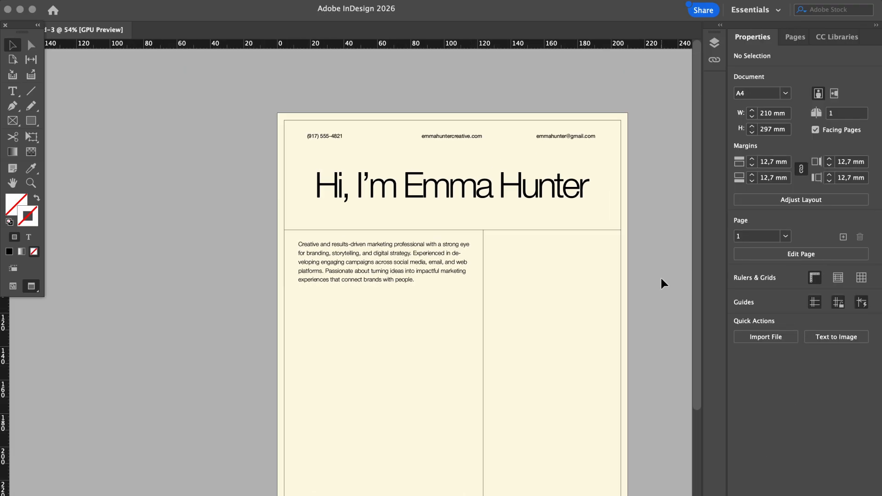
{"action": "left_click_drag", "start_coordinate": [358, 259], "coordinate": [358, 265]}
{"action": "left_click_drag", "start_coordinate": [384, 305], "coordinate": [384, 293]}
{"action": "left_click", "coordinate": [667, 301]}
{"action": "scroll", "coordinate": [668, 301], "scroll_direction": "down", "scroll_amount": 3}
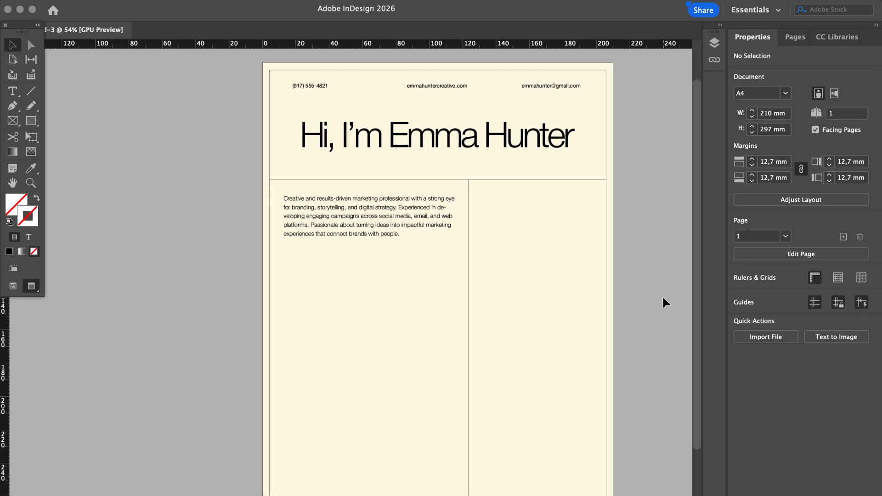
Place a copy of the header divider line just below the intro paragraph
{"action": "left_click", "coordinate": [512, 176]}
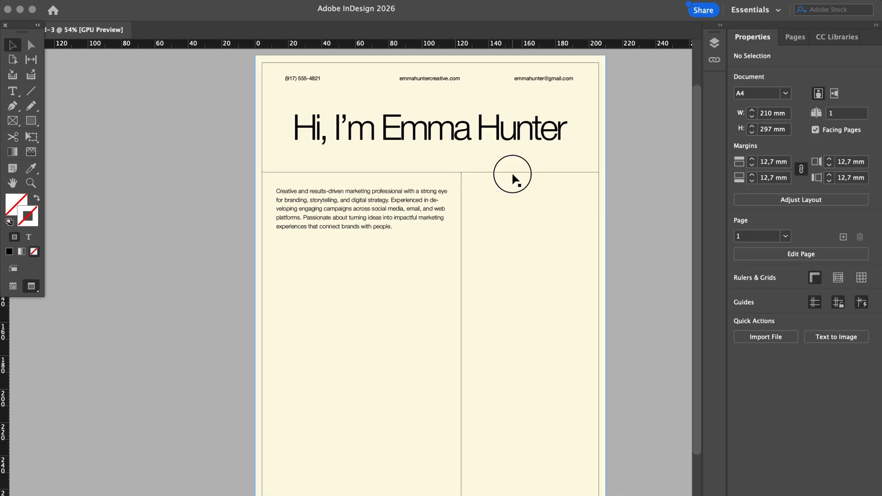
{"action": "left_click", "coordinate": [512, 173]}
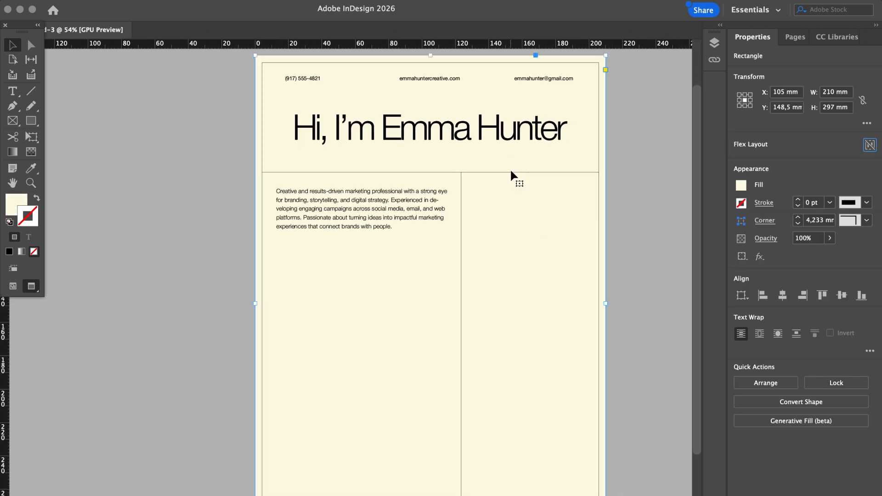
{"action": "left_click", "coordinate": [512, 173]}
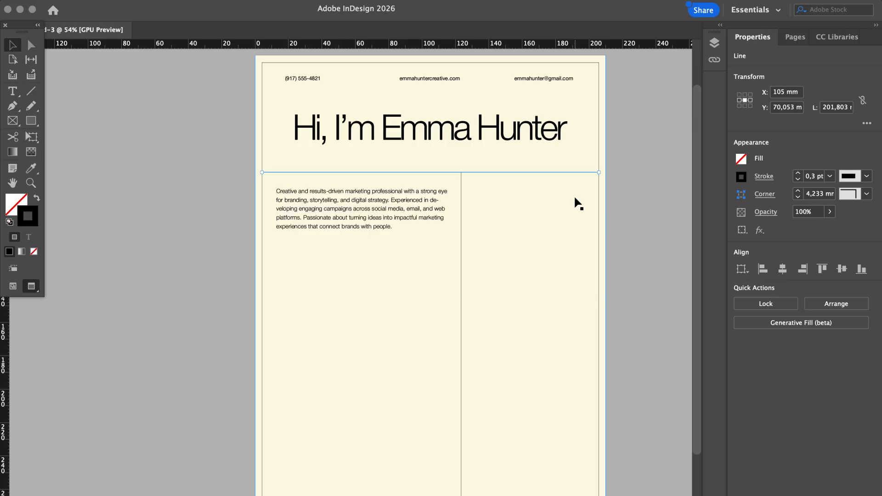
{"action": "left_click_drag", "start_coordinate": [560, 172], "coordinate": [480, 271]}
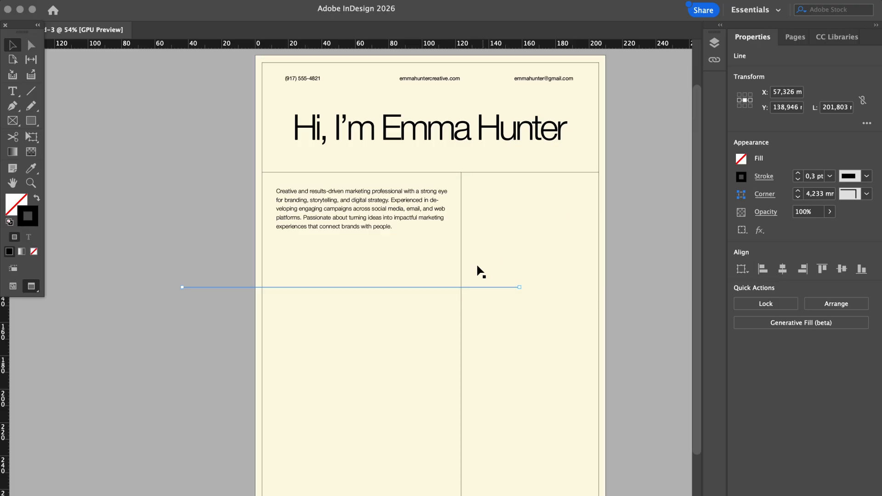
{"action": "left_click_drag", "start_coordinate": [431, 294], "coordinate": [513, 249]}
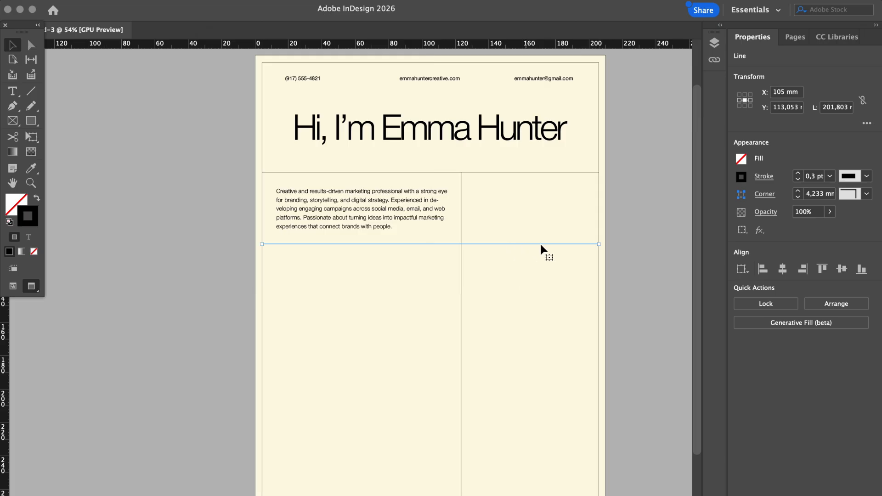
Shorten the copied rule from its right end so it stops at the left column's edge
{"action": "left_click_drag", "start_coordinate": [598, 245], "coordinate": [461, 245]}
{"action": "left_click_drag", "start_coordinate": [599, 248], "coordinate": [460, 243]}
{"action": "left_click", "coordinate": [537, 236]}
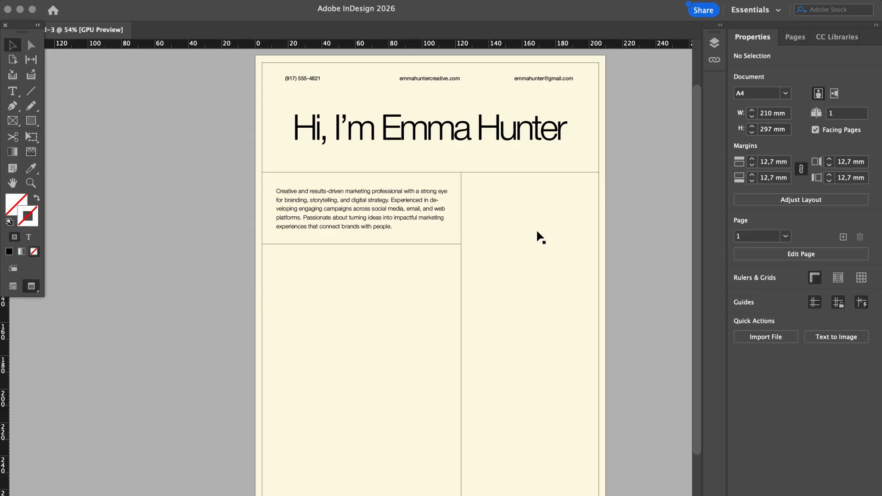
{"action": "left_click", "coordinate": [416, 244]}
{"action": "left_click", "coordinate": [416, 245]}
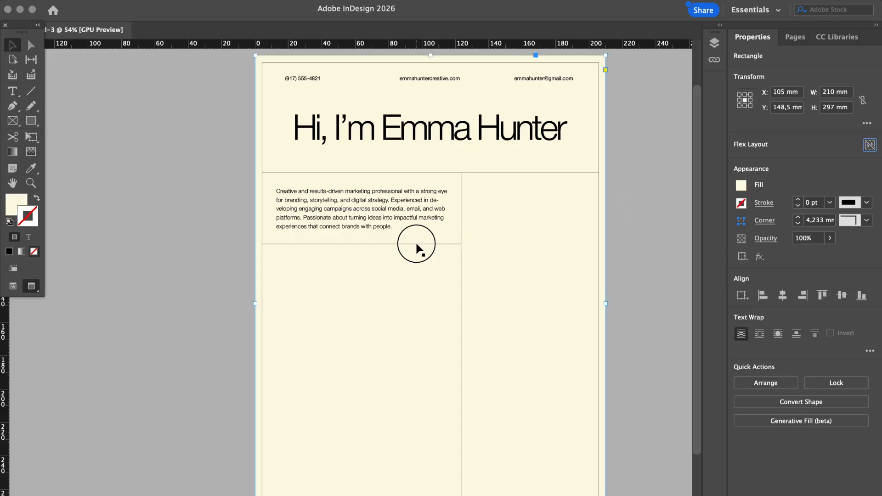
{"action": "left_click", "coordinate": [190, 292]}
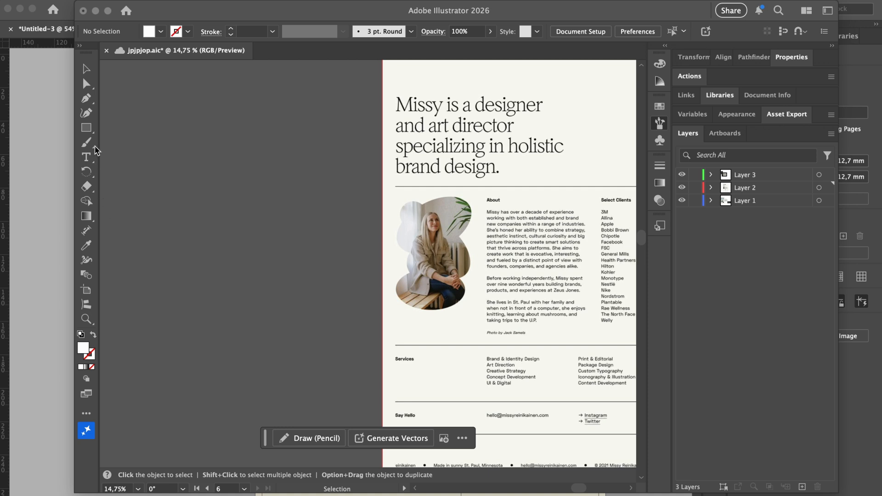
Draw a new artboard to the left of the reference page
{"action": "left_click", "coordinate": [86, 289]}
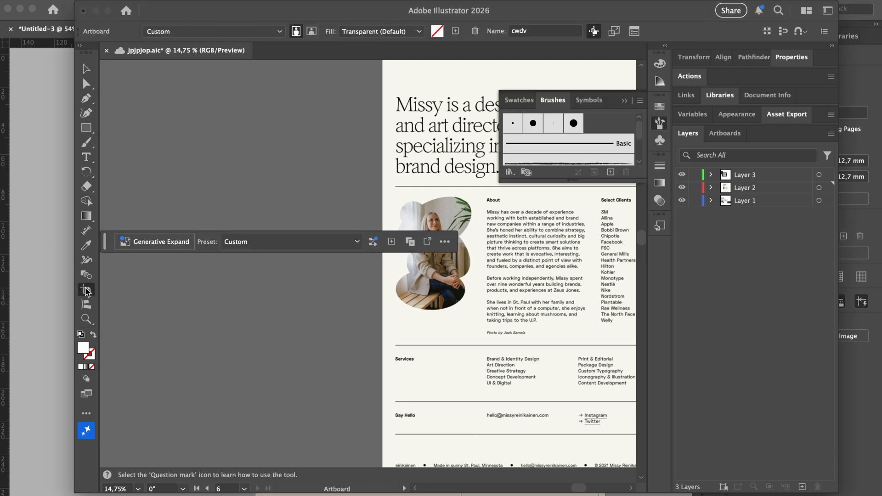
{"action": "left_click_drag", "start_coordinate": [124, 115], "coordinate": [351, 420]}
{"action": "key", "text": "v"}
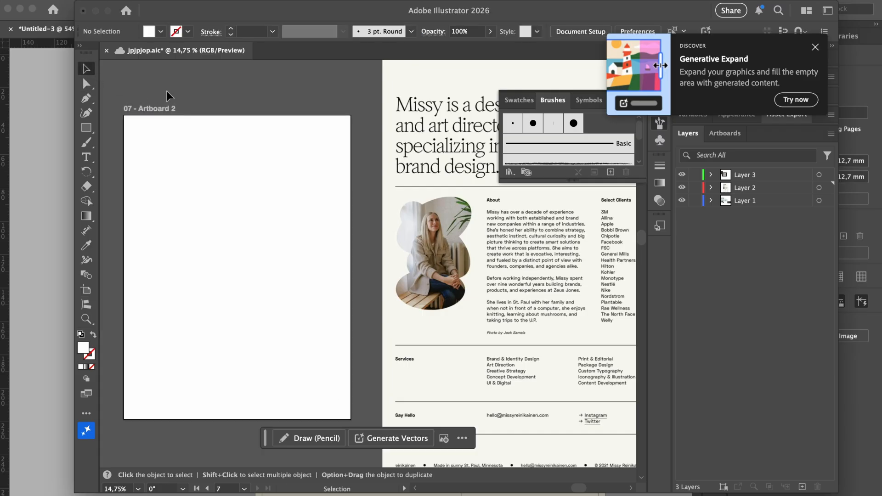
Move the reference layout onto the new artboard and add an empty Layer 4
{"action": "left_click", "coordinate": [436, 242]}
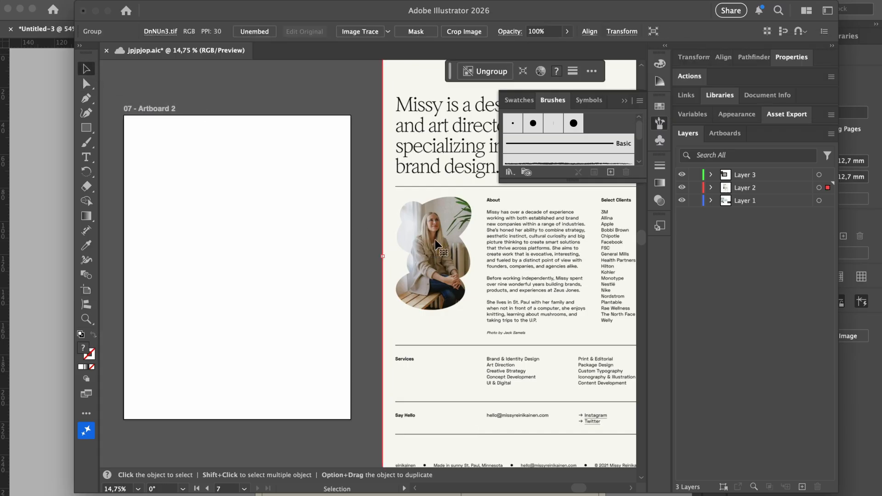
{"action": "left_click_drag", "start_coordinate": [436, 244], "coordinate": [257, 250]}
{"action": "left_click", "coordinate": [596, 296]}
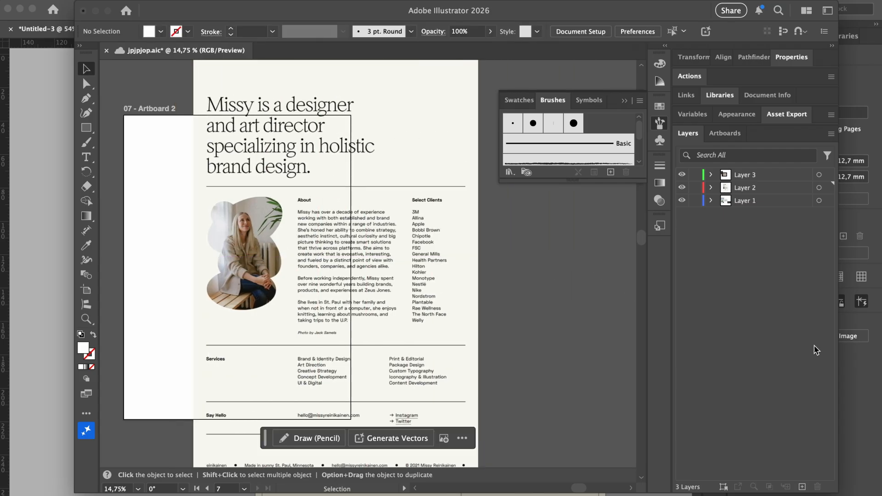
{"action": "left_click", "coordinate": [802, 487]}
Trace the blob outline from its left side across the top and down into the right notch
{"action": "scroll", "coordinate": [232, 218], "scroll_direction": "up", "scroll_amount": 5}
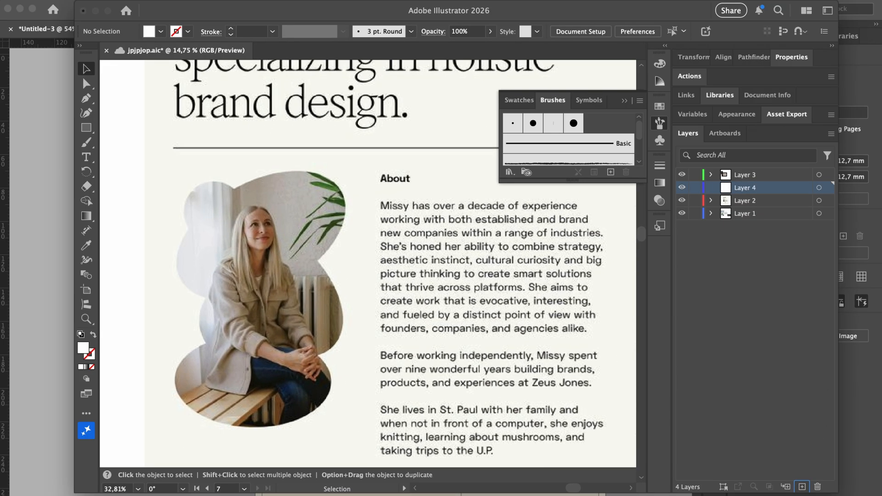
{"action": "scroll", "coordinate": [232, 218], "scroll_direction": "up", "scroll_amount": 1}
{"action": "scroll", "coordinate": [232, 218], "scroll_direction": "down", "scroll_amount": 1}
{"action": "left_click", "coordinate": [145, 216]}
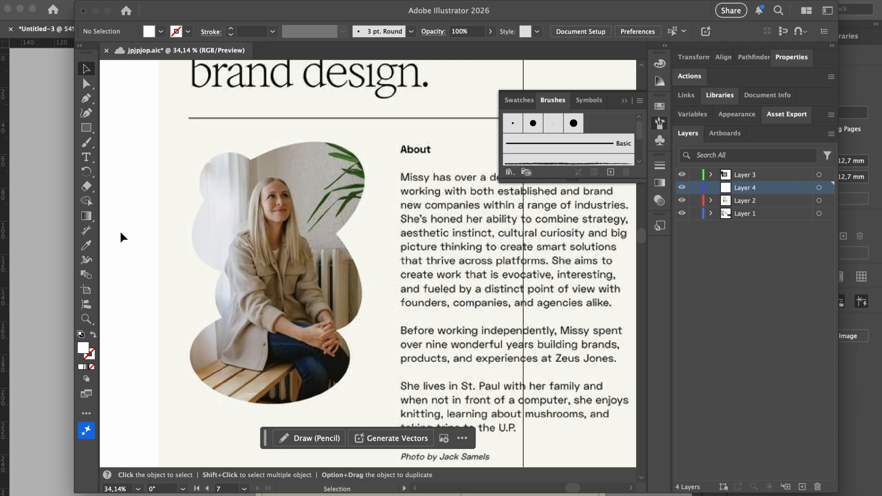
{"action": "left_click", "coordinate": [86, 113]}
{"action": "left_click", "coordinate": [203, 200]}
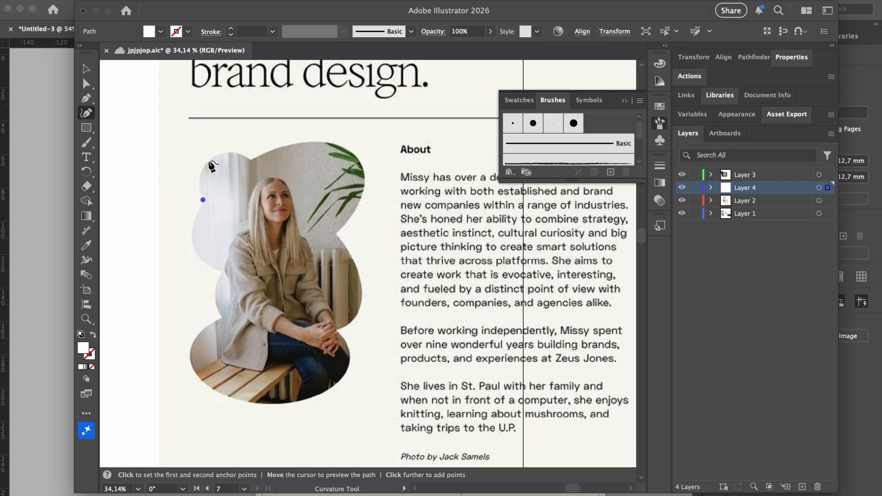
{"action": "left_click", "coordinate": [209, 161]}
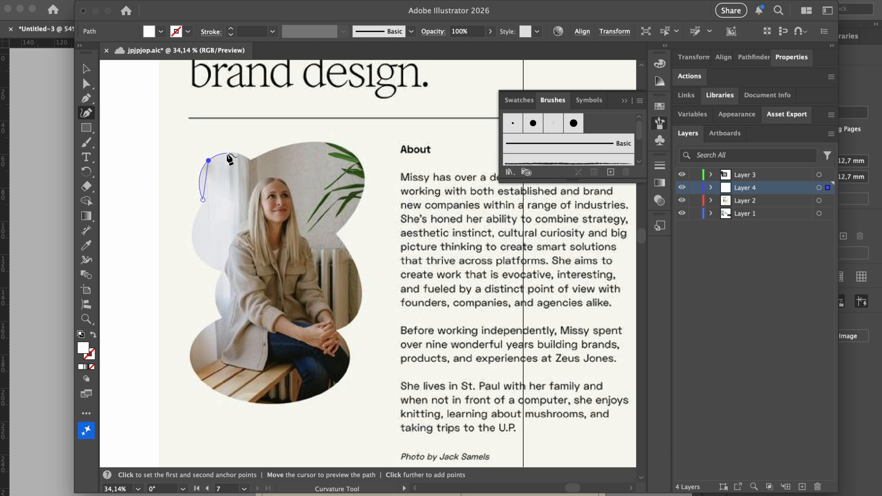
{"action": "left_click", "coordinate": [227, 153]}
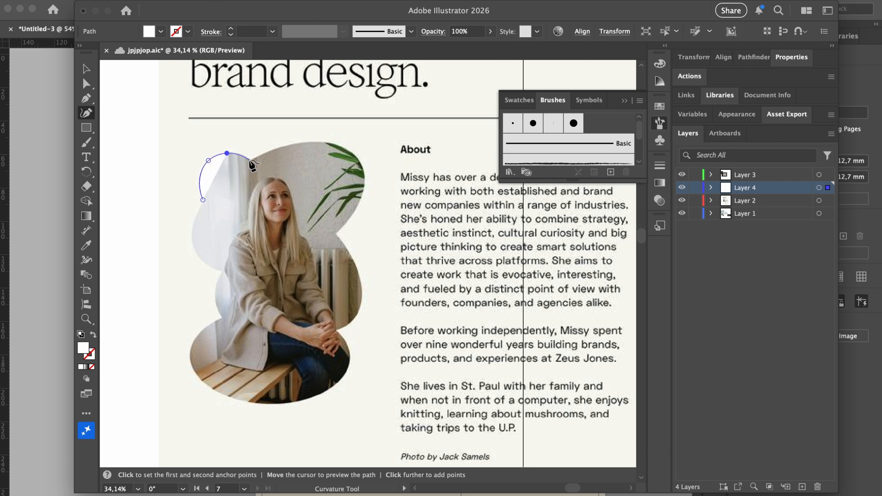
{"action": "left_click", "coordinate": [248, 160]}
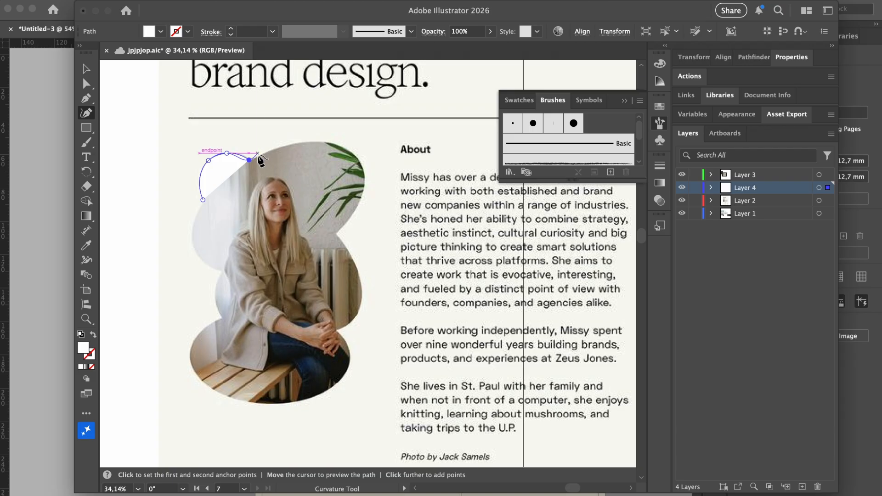
{"action": "left_click", "coordinate": [255, 157]}
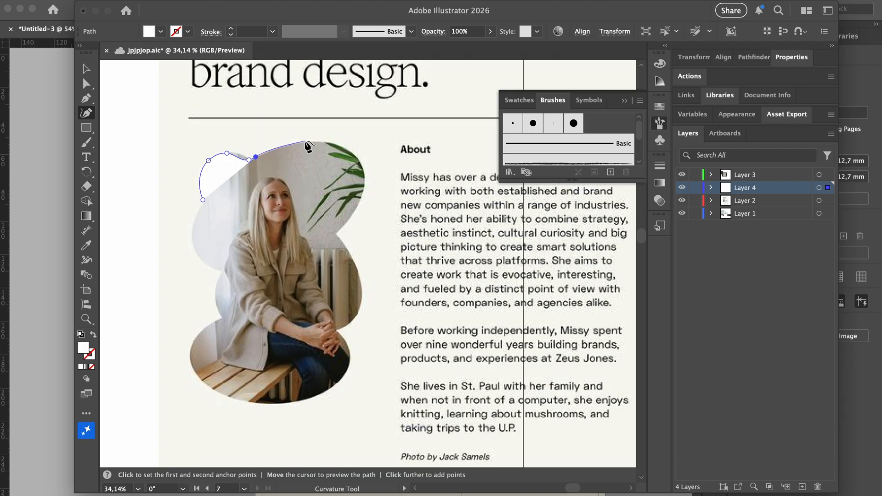
{"action": "left_click", "coordinate": [303, 141]}
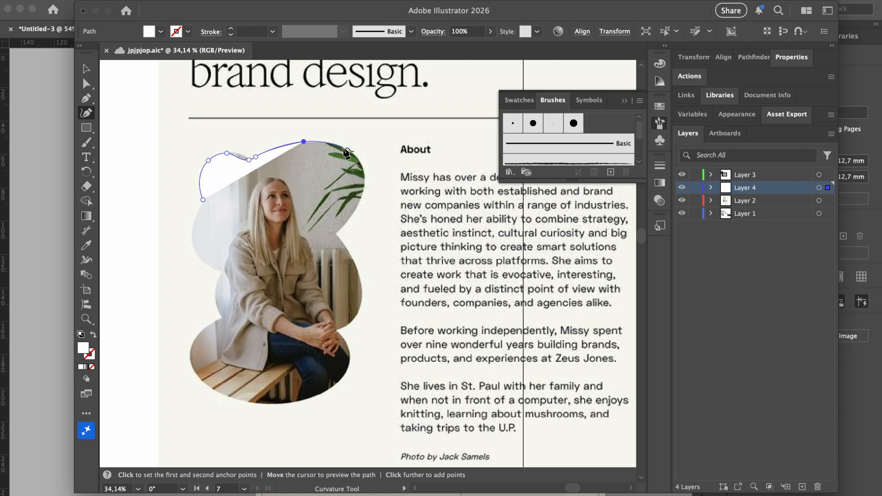
{"action": "left_click", "coordinate": [344, 147]}
{"action": "left_click", "coordinate": [363, 171]}
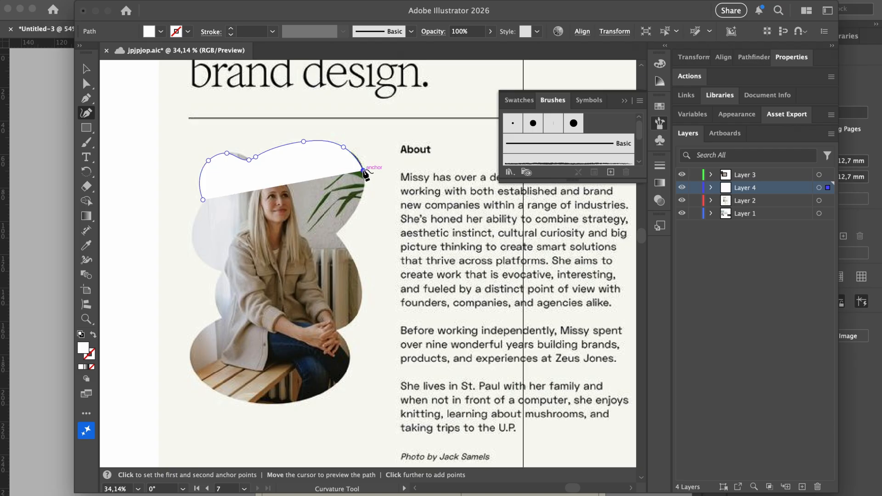
{"action": "left_click", "coordinate": [358, 206]}
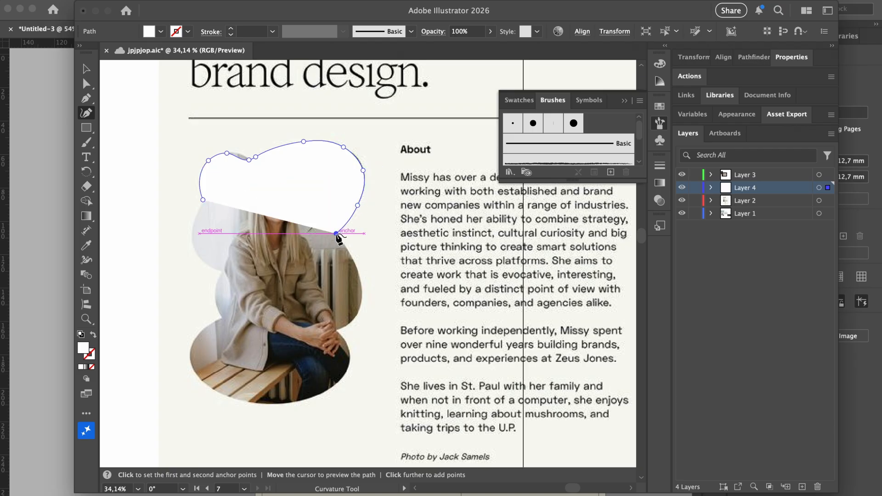
{"action": "left_click", "coordinate": [336, 234]}
{"action": "left_click", "coordinate": [340, 239]}
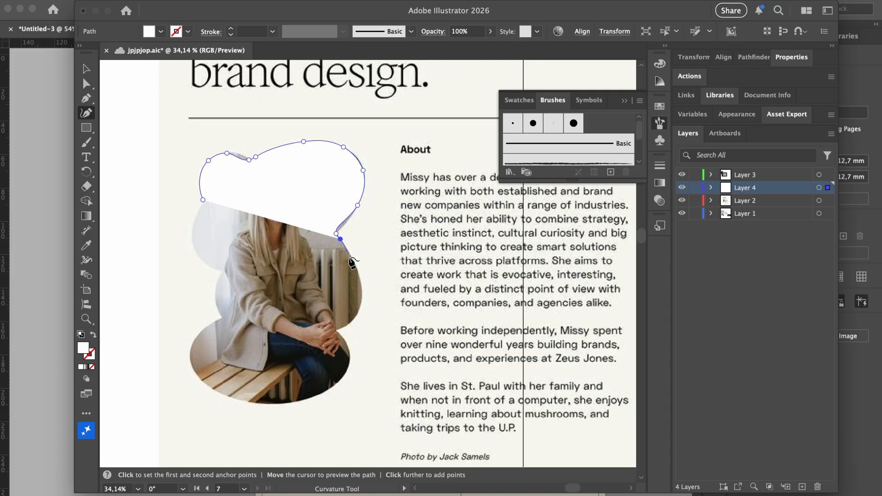
Continue the trace around the lower right, bottom, and left side, closing the path at its start
{"action": "left_click", "coordinate": [353, 260]}
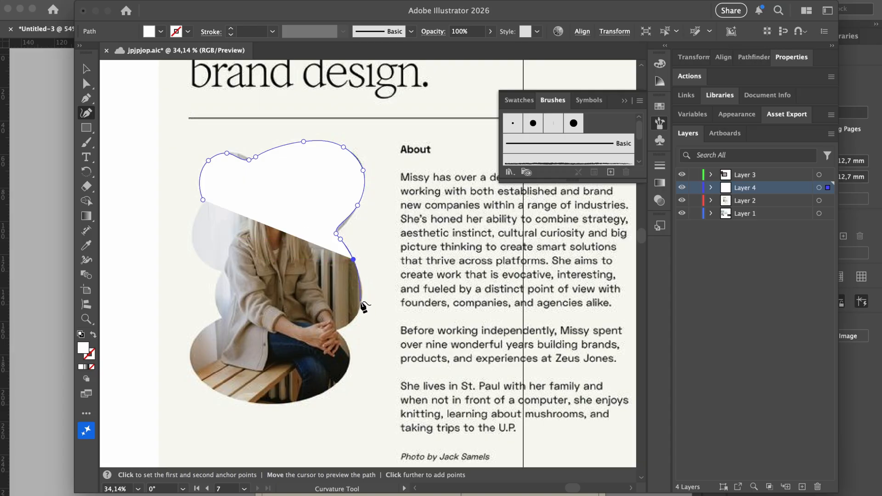
{"action": "left_click", "coordinate": [362, 297]}
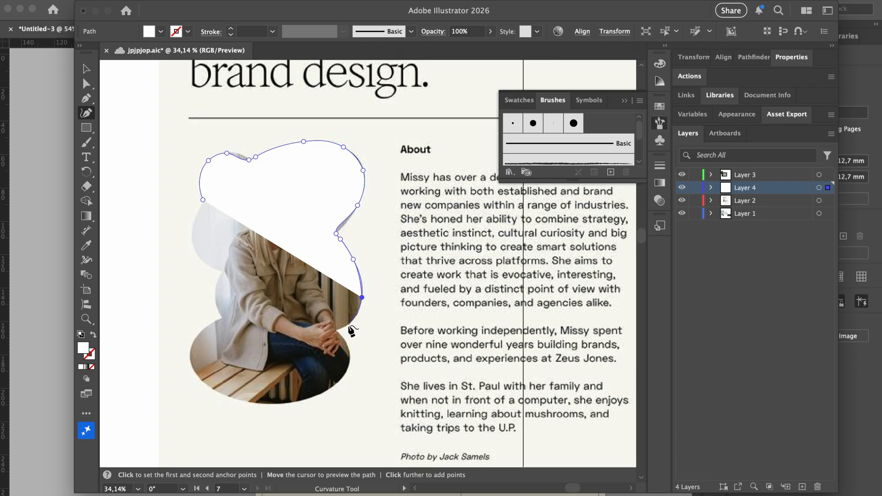
{"action": "left_click", "coordinate": [355, 318]}
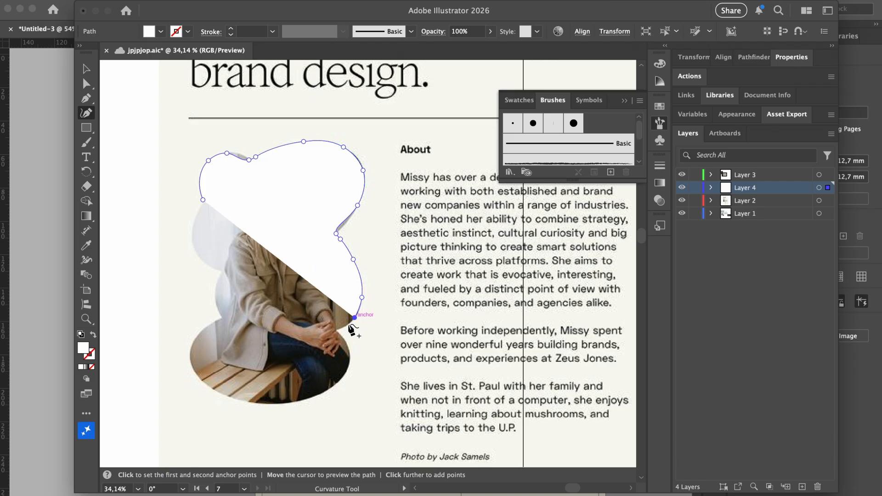
{"action": "left_click", "coordinate": [335, 330]}
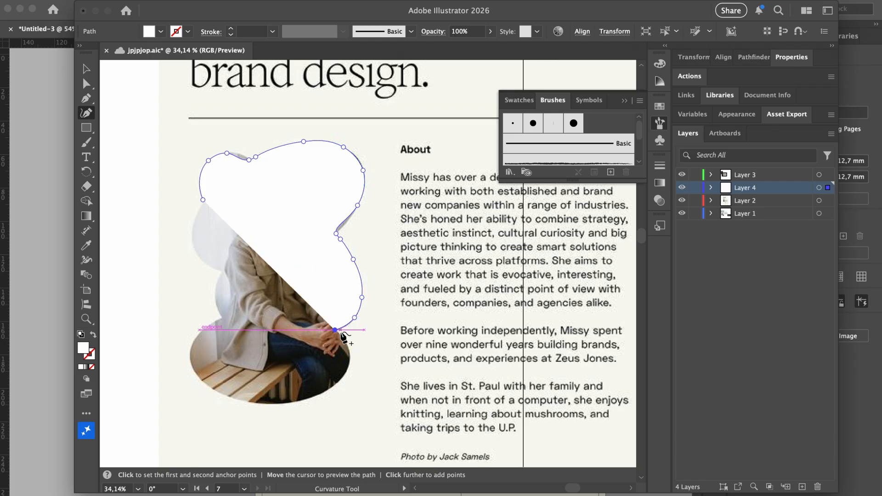
{"action": "left_click", "coordinate": [342, 336]}
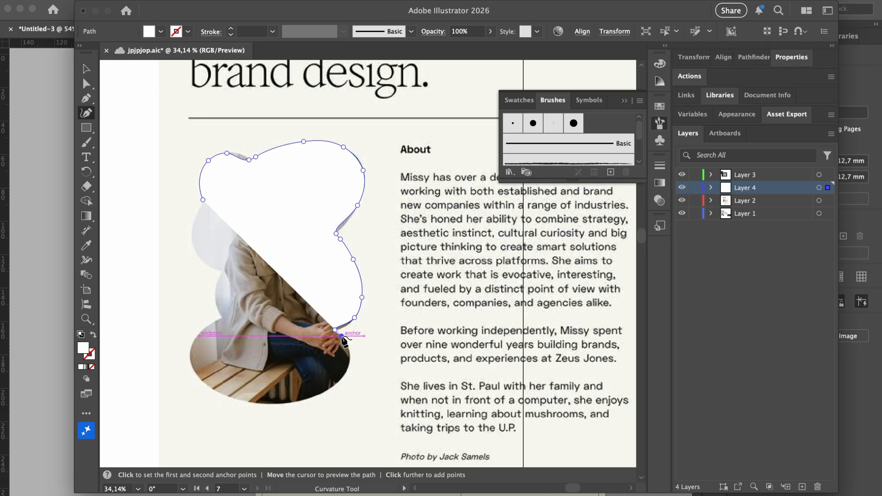
{"action": "left_click", "coordinate": [350, 354]}
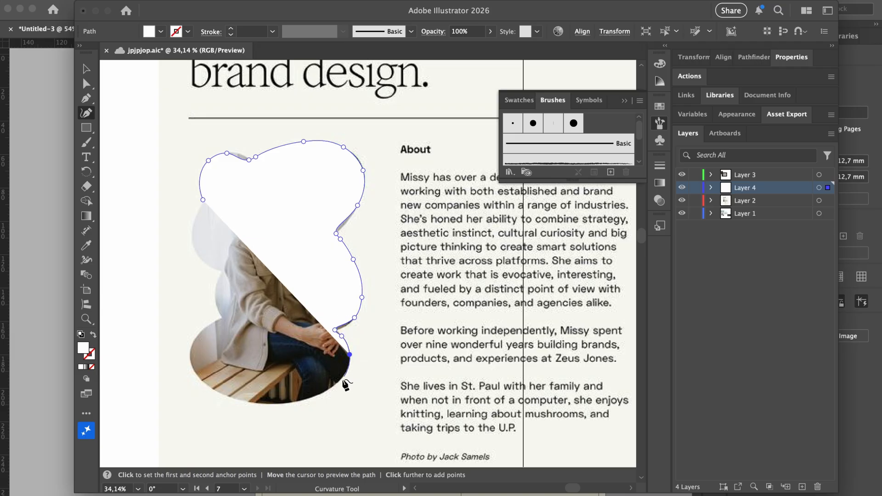
{"action": "left_click", "coordinate": [341, 379]}
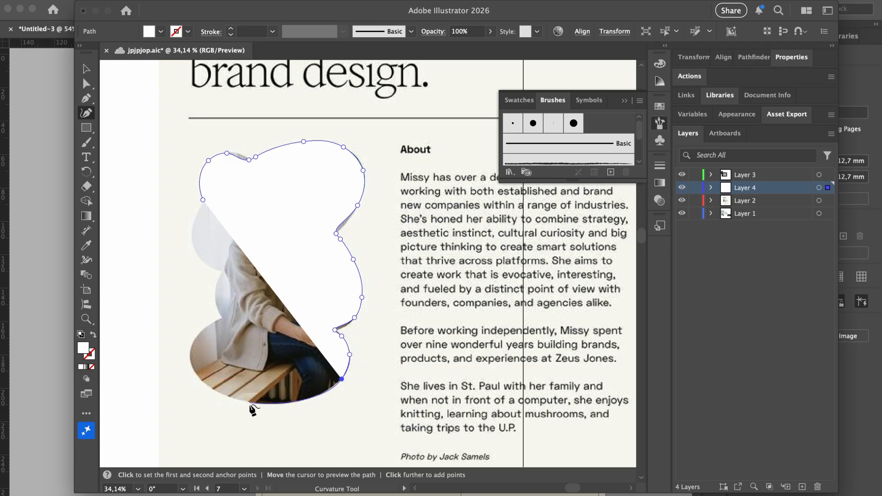
{"action": "left_click", "coordinate": [272, 404]}
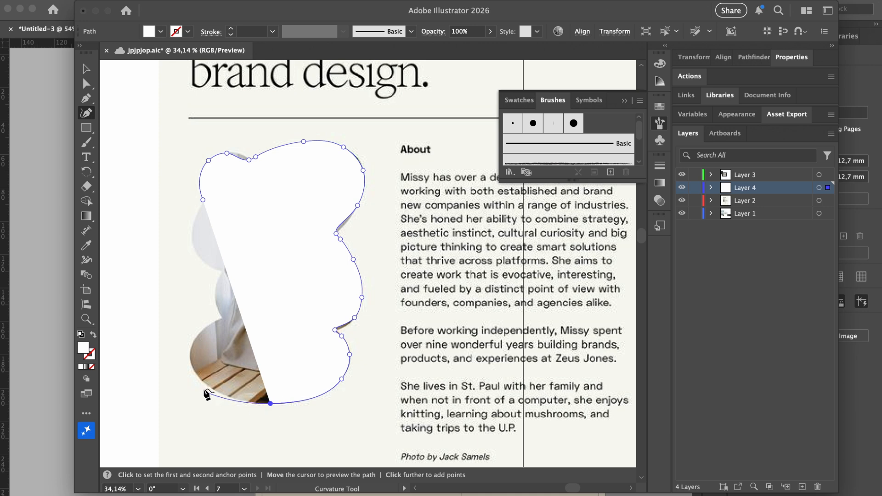
{"action": "left_click", "coordinate": [204, 384]}
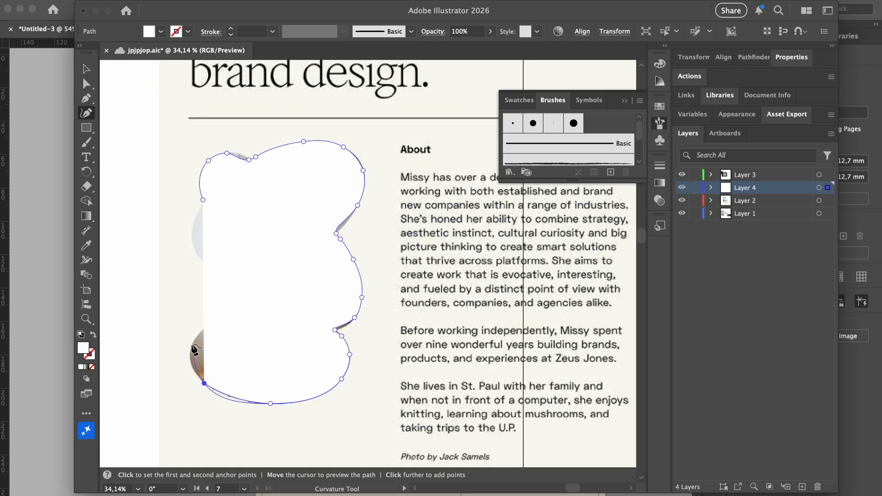
{"action": "left_click", "coordinate": [190, 354]}
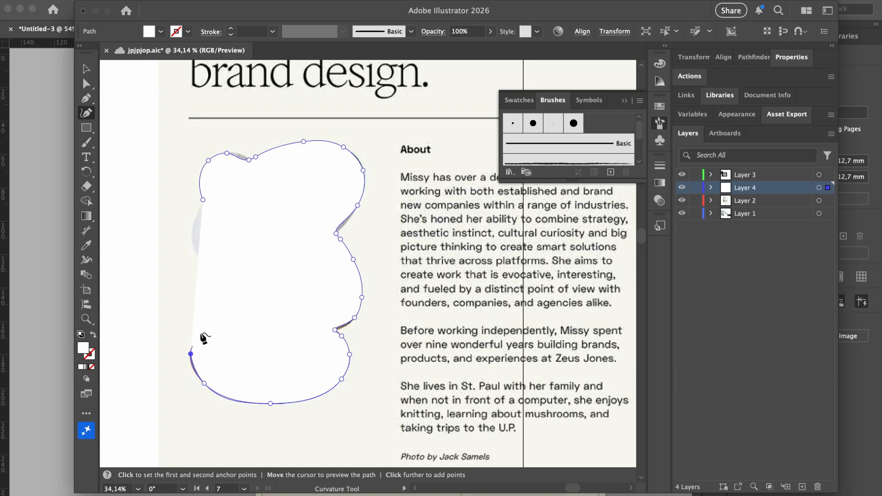
{"action": "left_click", "coordinate": [213, 322]}
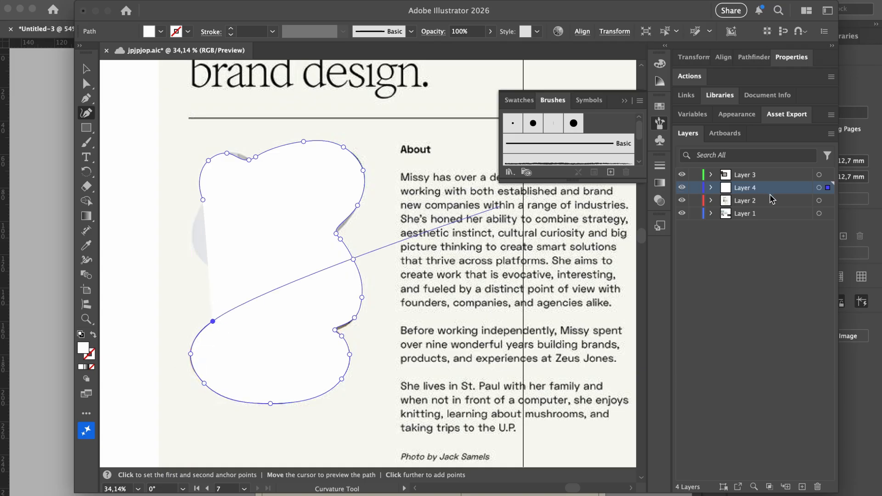
{"action": "left_click", "coordinate": [238, 310]}
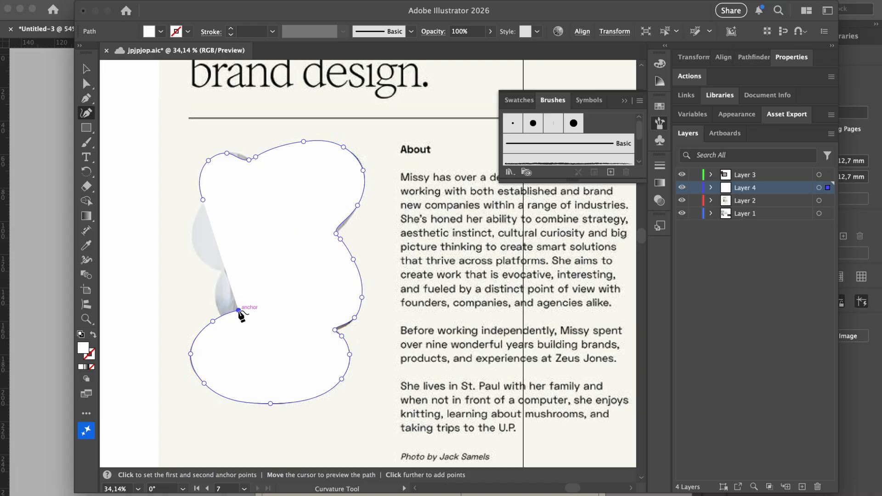
{"action": "key", "text": "ctrl+z"}
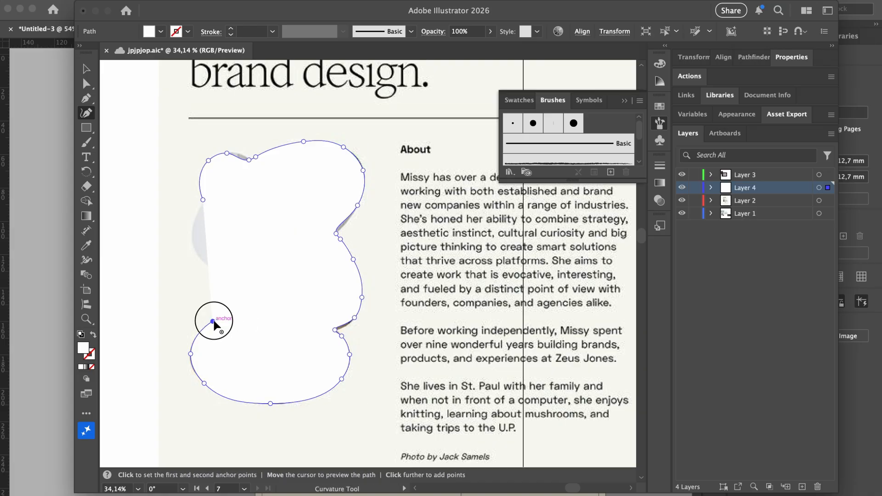
{"action": "mouse_move", "coordinate": [214, 324]}
{"action": "left_mouse_down"}
{"action": "mouse_move", "coordinate": [207, 325]}
{"action": "mouse_move", "coordinate": [222, 320]}
{"action": "left_mouse_up"}
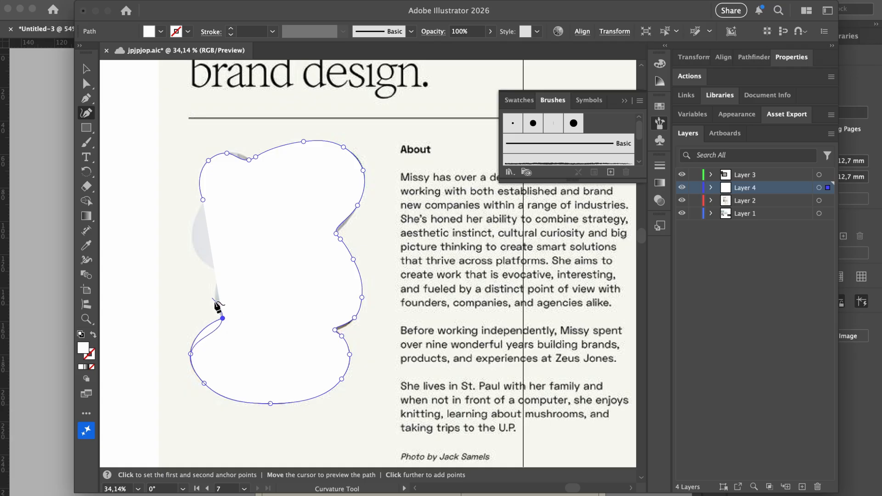
{"action": "left_click", "coordinate": [218, 310]}
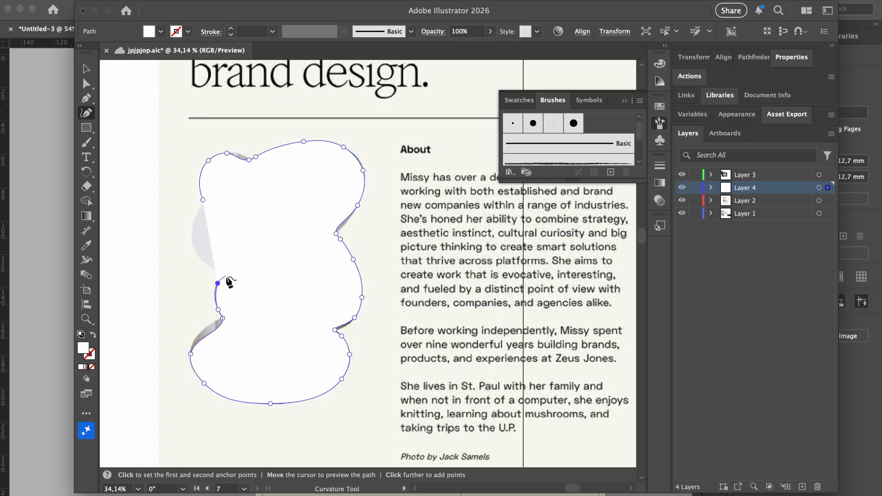
{"action": "left_click", "coordinate": [225, 276]}
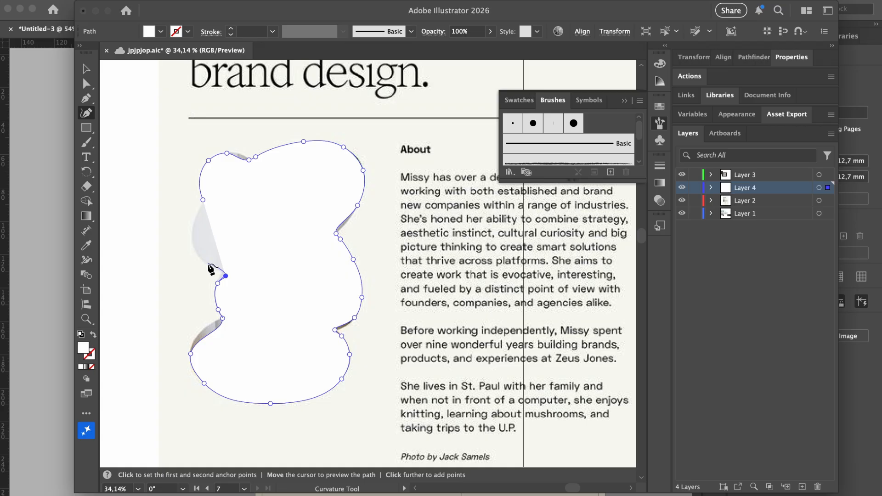
{"action": "left_click", "coordinate": [208, 263]}
{"action": "left_click", "coordinate": [190, 240]}
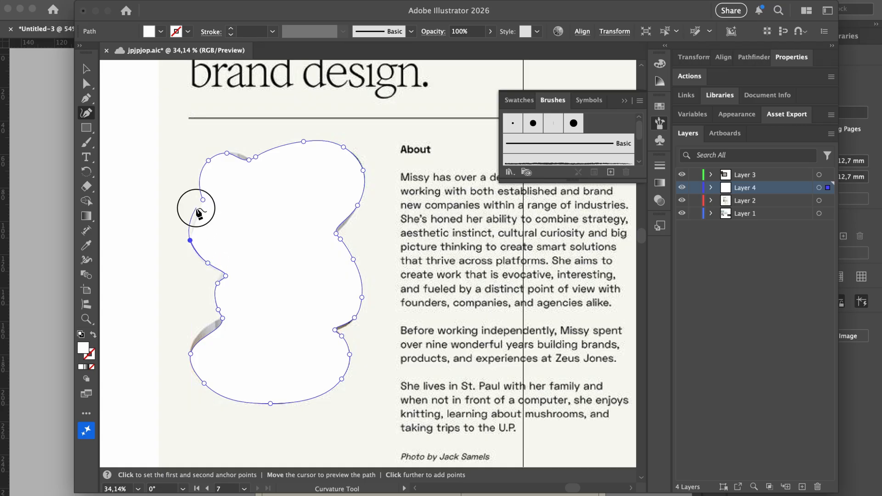
{"action": "left_click", "coordinate": [197, 208]}
{"action": "left_click", "coordinate": [204, 201]}
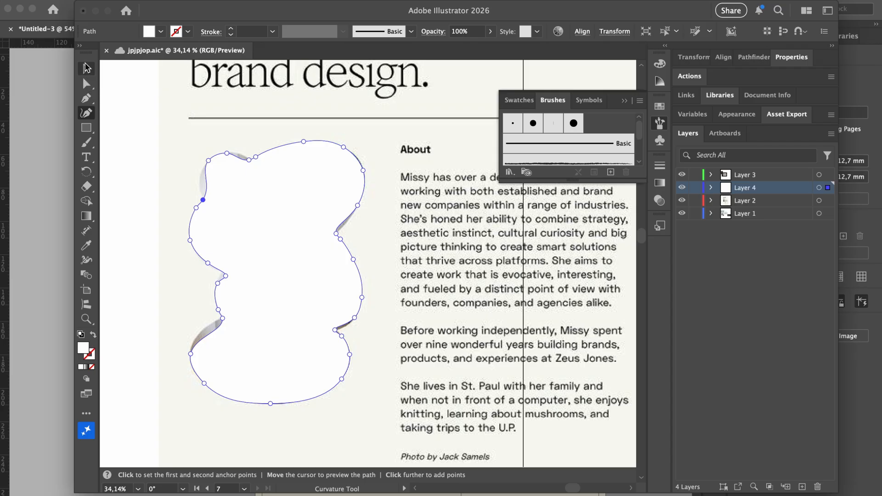
{"action": "key", "text": "v"}
Reshape the blob's upper-left and top curves by dragging and adding anchors
{"action": "left_click", "coordinate": [85, 113]}
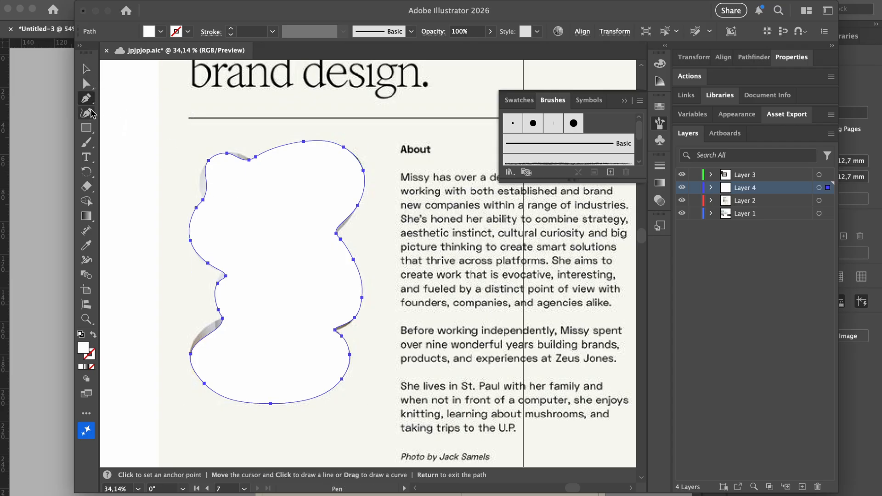
{"action": "scroll", "coordinate": [229, 193], "scroll_direction": "up", "scroll_amount": 2}
{"action": "scroll", "coordinate": [230, 193], "scroll_direction": "up", "scroll_amount": 6}
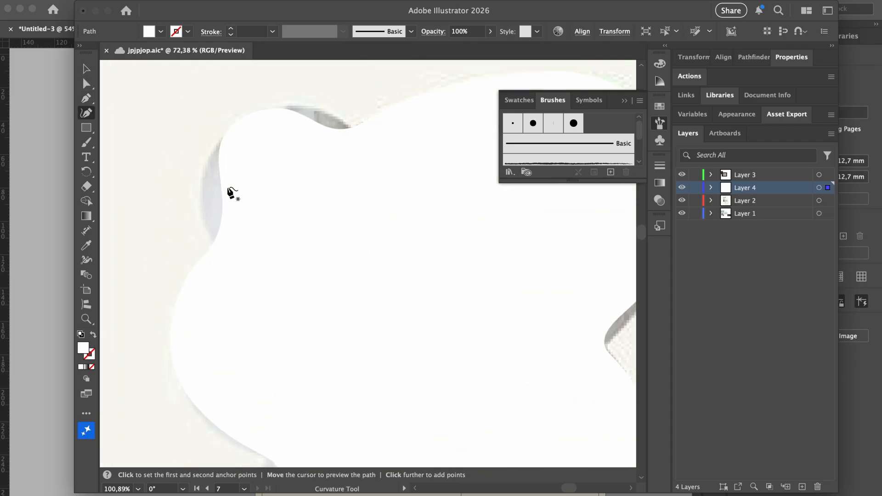
{"action": "mouse_move", "coordinate": [211, 249]}
{"action": "left_mouse_down"}
{"action": "mouse_move", "coordinate": [232, 279]}
{"action": "mouse_move", "coordinate": [209, 251]}
{"action": "left_mouse_up"}
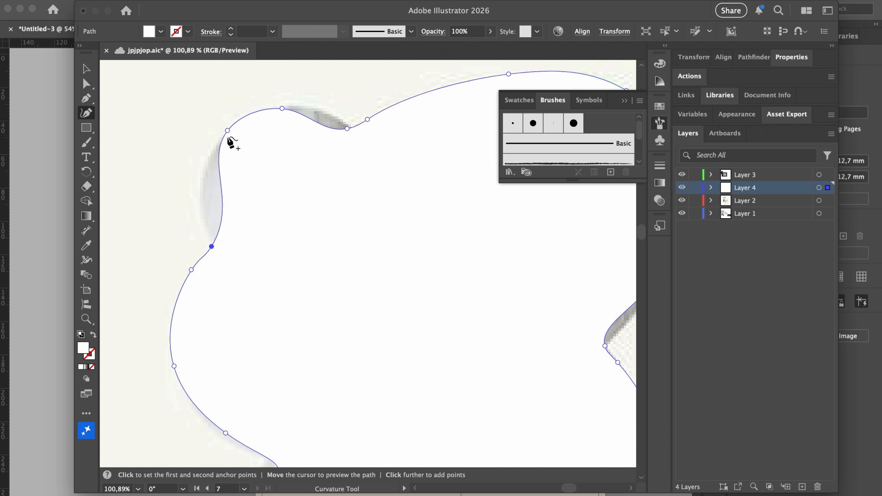
{"action": "left_click_drag", "start_coordinate": [228, 132], "coordinate": [201, 219]}
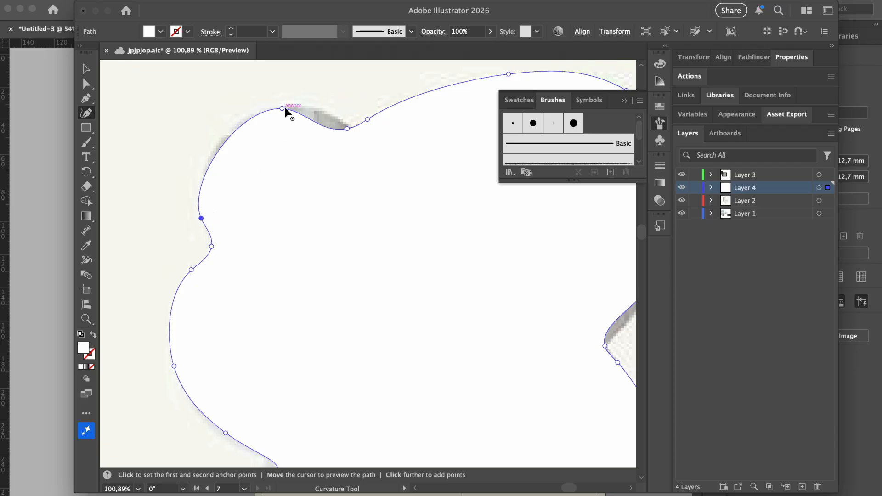
{"action": "left_click_drag", "start_coordinate": [223, 141], "coordinate": [227, 133]}
{"action": "left_click_drag", "start_coordinate": [283, 109], "coordinate": [355, 126]}
{"action": "scroll", "coordinate": [354, 131], "scroll_direction": "down", "scroll_amount": 3}
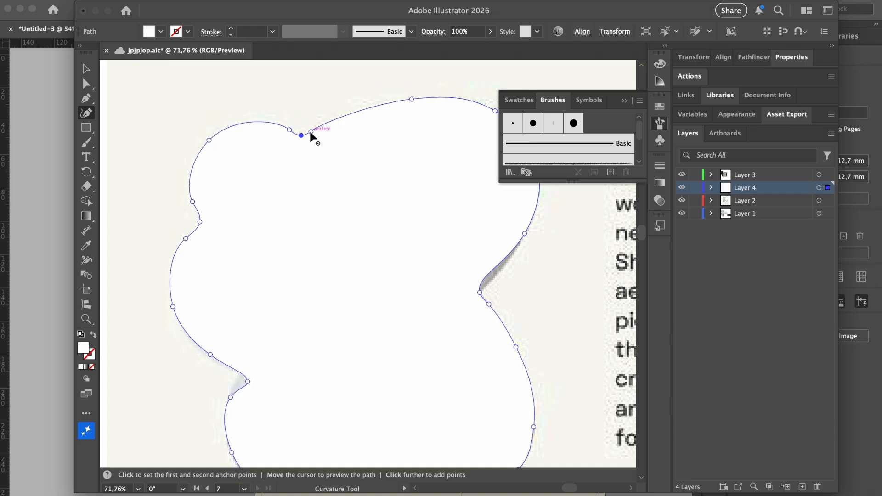
{"action": "left_click_drag", "start_coordinate": [311, 132], "coordinate": [323, 137]}
{"action": "key", "text": "super+z"}
Smooth the top-right anchor and deepen the right-side indent, adding an anchor below it
{"action": "scroll", "coordinate": [368, 136], "scroll_direction": "right", "scroll_amount": 2}
{"action": "left_click_drag", "start_coordinate": [394, 97], "coordinate": [440, 121]}
{"action": "scroll", "coordinate": [379, 102], "scroll_direction": "right", "scroll_amount": 4}
{"action": "scroll", "coordinate": [436, 105], "scroll_direction": "right", "scroll_amount": 3}
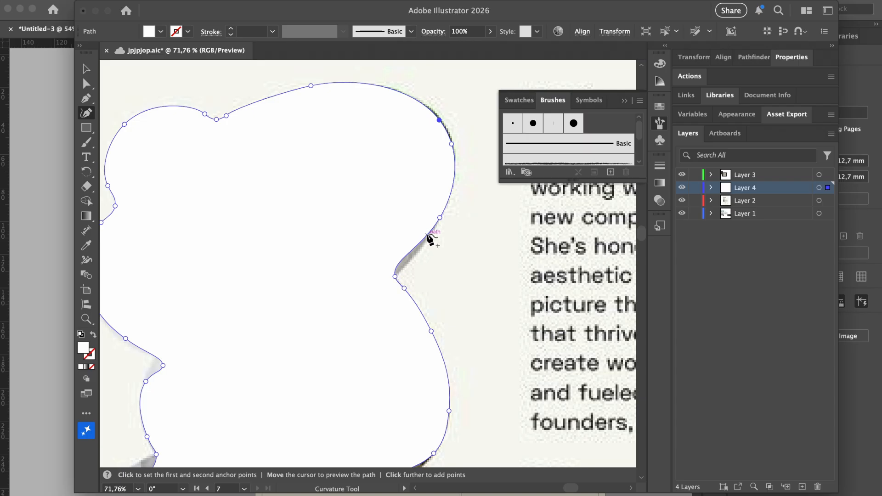
{"action": "left_click_drag", "start_coordinate": [439, 218], "coordinate": [406, 269]}
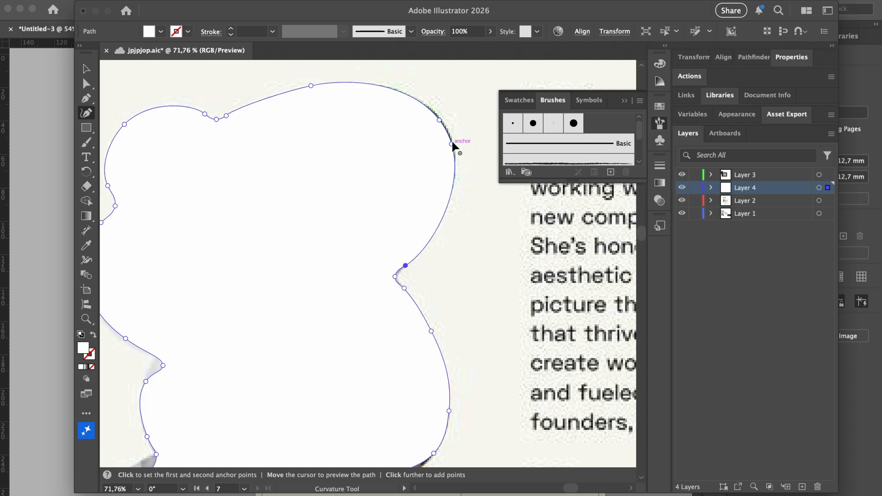
{"action": "scroll", "coordinate": [444, 184], "scroll_direction": "down", "scroll_amount": 2}
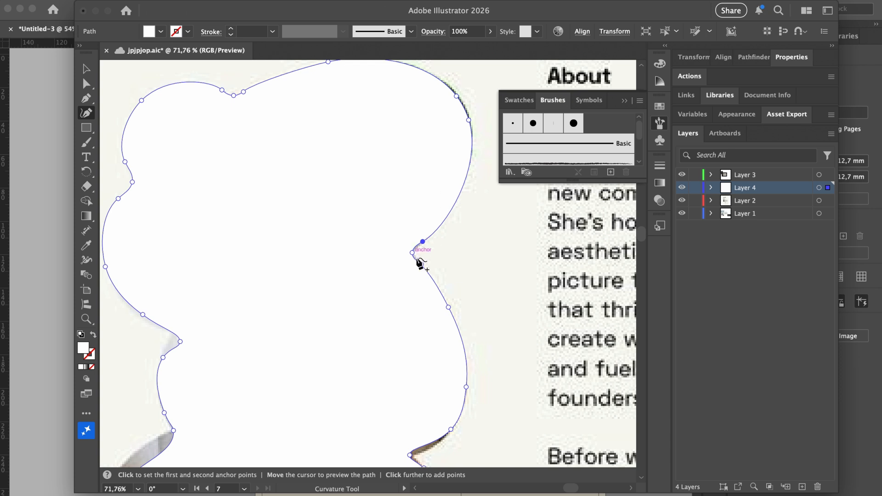
{"action": "left_click_drag", "start_coordinate": [422, 268], "coordinate": [416, 261]}
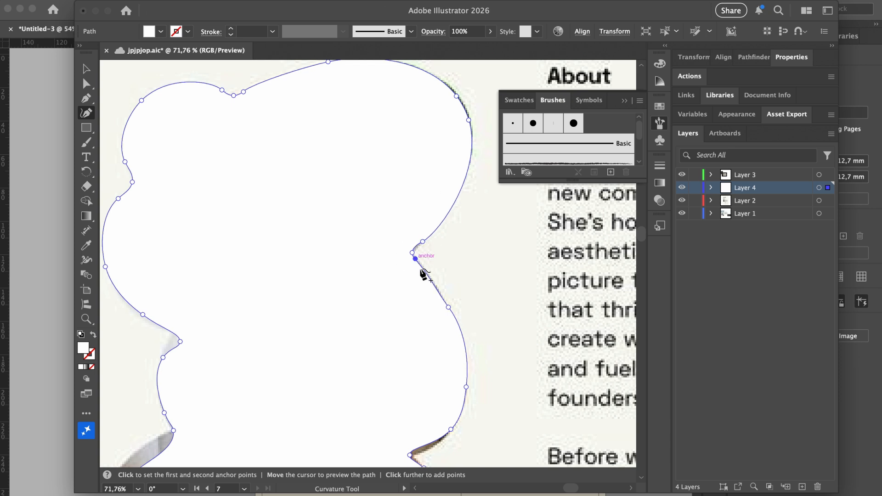
{"action": "left_click", "coordinate": [442, 291]}
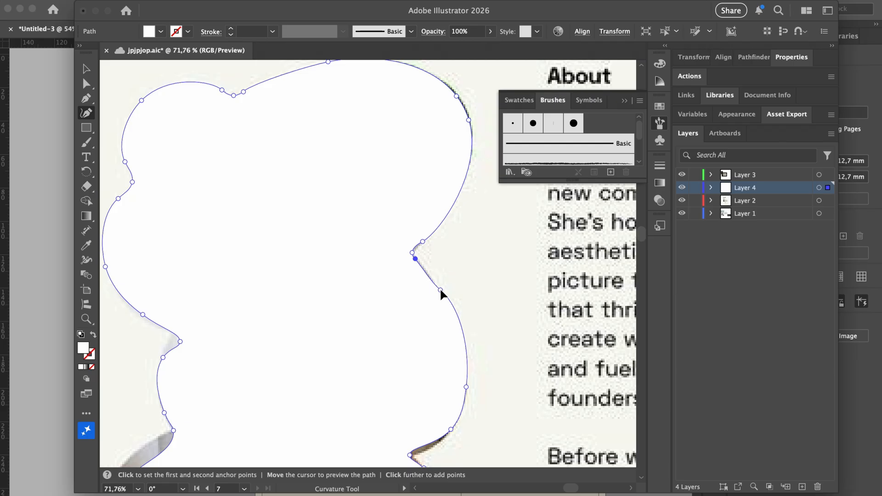
Refine the blob's right side: pull in the lower-right anchor, smooth the bulge, adjust the indent
{"action": "key", "text": "v"}
{"action": "key", "text": "shift+grave"}
{"action": "scroll", "coordinate": [441, 294], "scroll_direction": "down", "scroll_amount": 5}
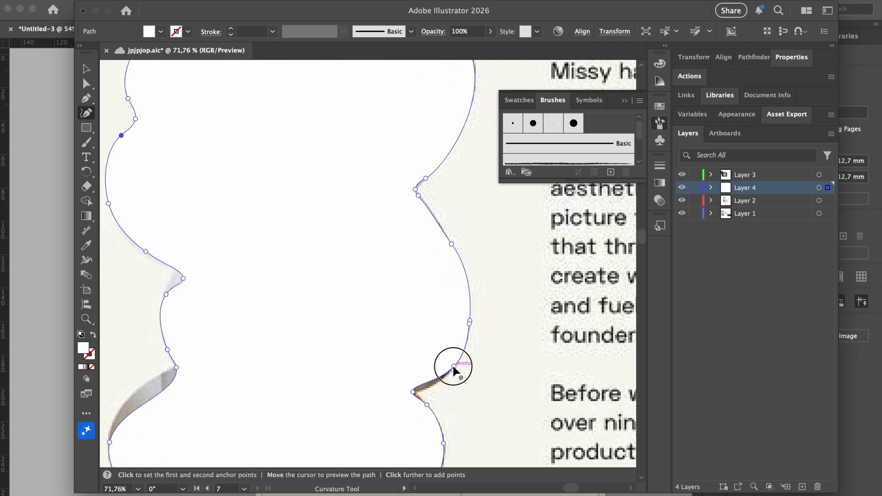
{"action": "left_click_drag", "start_coordinate": [453, 368], "coordinate": [435, 383]}
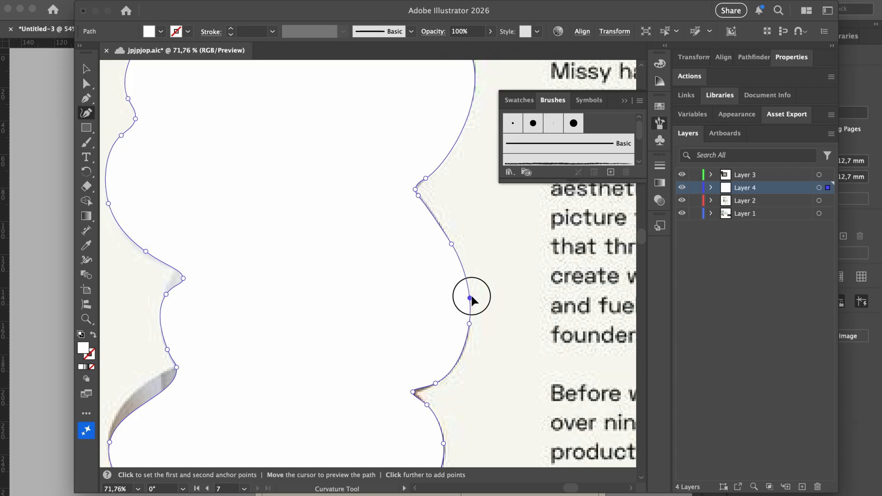
{"action": "left_click", "coordinate": [468, 287]}
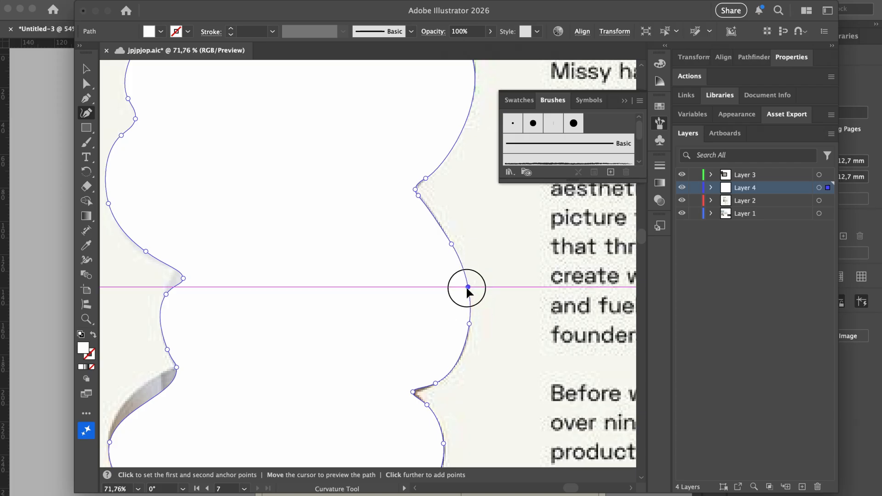
{"action": "left_click_drag", "start_coordinate": [469, 326], "coordinate": [465, 349]}
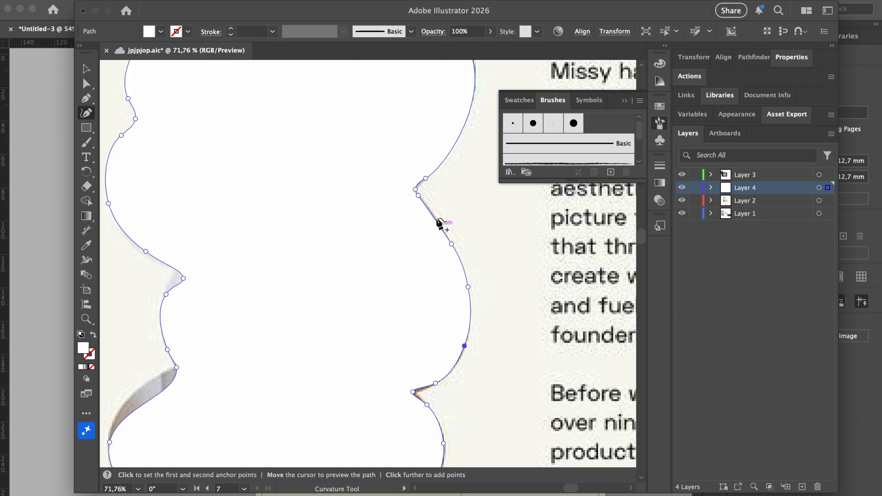
{"action": "left_click_drag", "start_coordinate": [425, 180], "coordinate": [421, 185]}
Bend the lower-left curve and adjust the left anchor to follow the edge
{"action": "scroll", "coordinate": [422, 185], "scroll_direction": "up", "scroll_amount": 2}
{"action": "scroll", "coordinate": [421, 186], "scroll_direction": "down", "scroll_amount": 6}
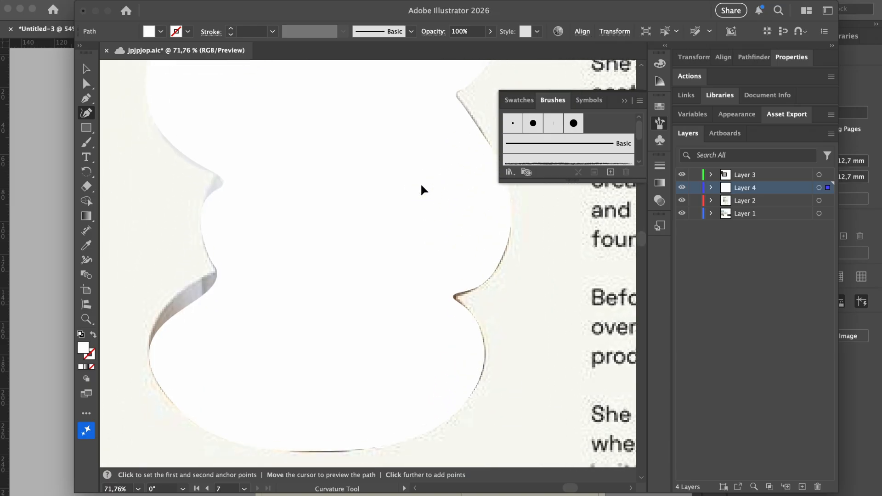
{"action": "scroll", "coordinate": [453, 315], "scroll_direction": "down", "scroll_amount": 3}
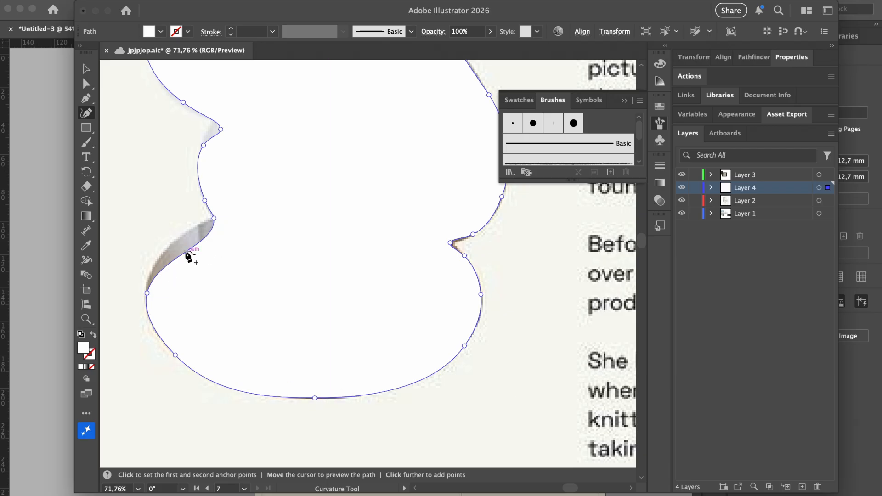
{"action": "left_click_drag", "start_coordinate": [188, 253], "coordinate": [206, 222]}
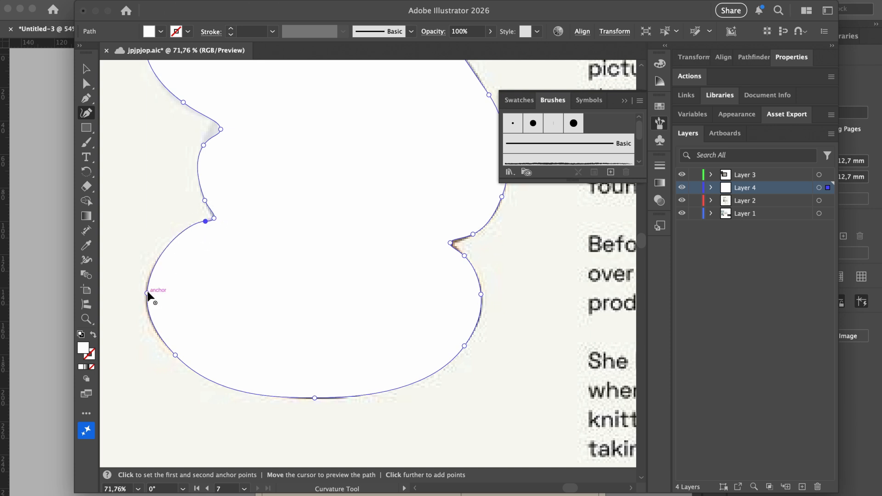
{"action": "left_click_drag", "start_coordinate": [148, 293], "coordinate": [144, 299]}
{"action": "scroll", "coordinate": [144, 298], "scroll_direction": "down", "scroll_amount": 3}
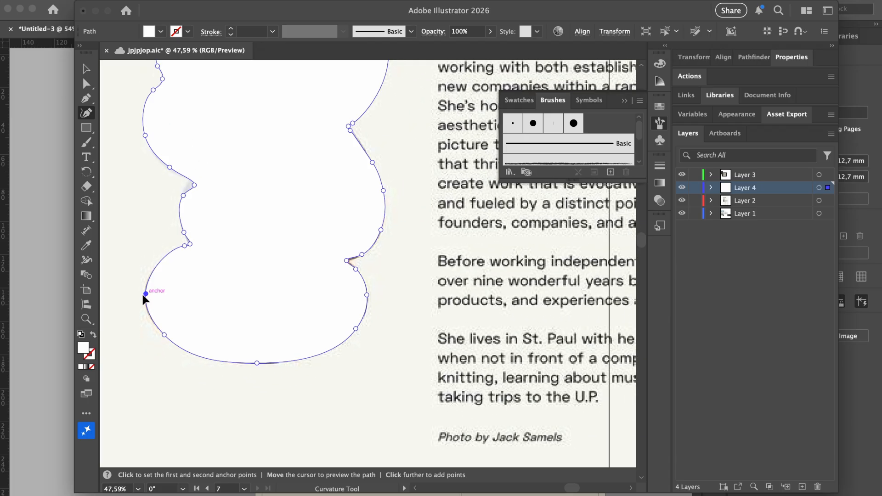
{"action": "scroll", "coordinate": [147, 297], "scroll_direction": "up", "scroll_amount": 2}
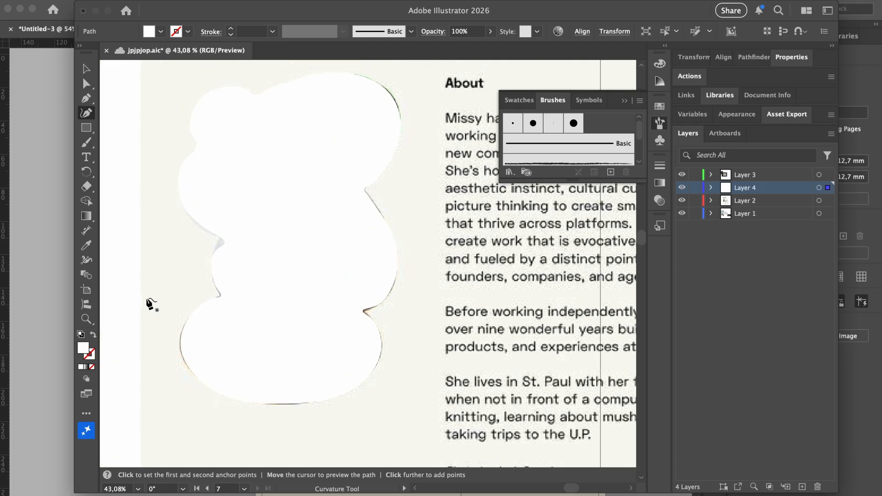
Fill the blob path with solid blue
{"action": "left_click", "coordinate": [88, 70]}
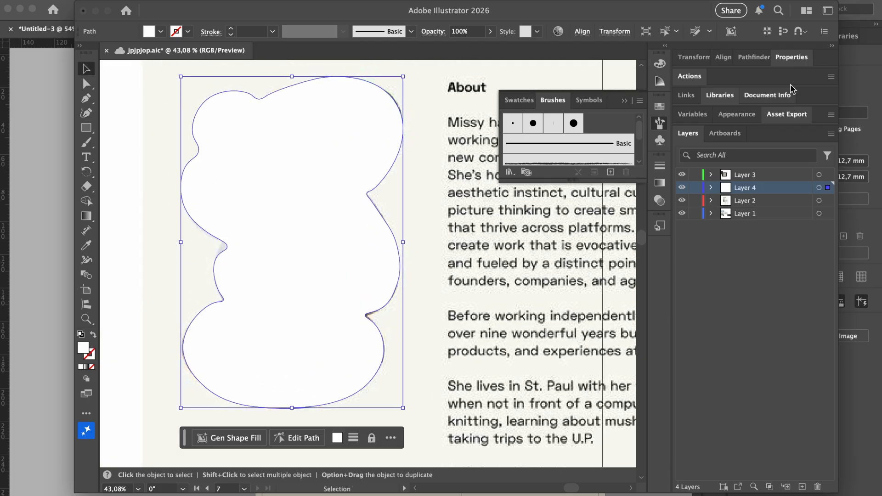
{"action": "left_click", "coordinate": [791, 57]}
{"action": "left_click", "coordinate": [684, 192]}
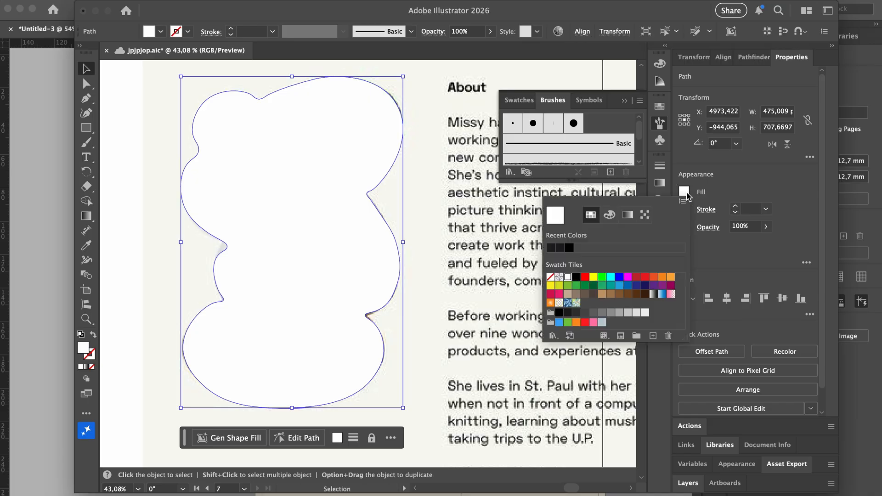
{"action": "left_click", "coordinate": [619, 277]}
{"action": "left_click", "coordinate": [473, 324]}
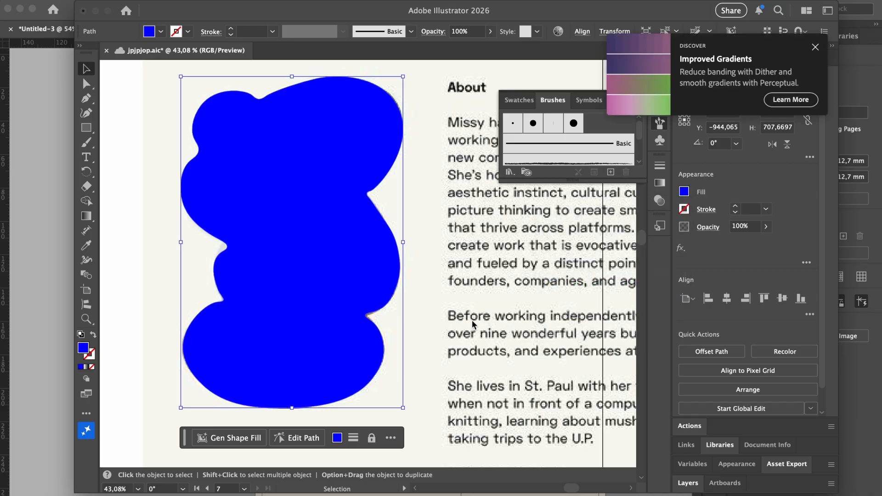
{"action": "left_click", "coordinate": [450, 327]}
Copy the blue blob with Edit > Copy and return to the InDesign résumé
{"action": "left_click", "coordinate": [324, 271]}
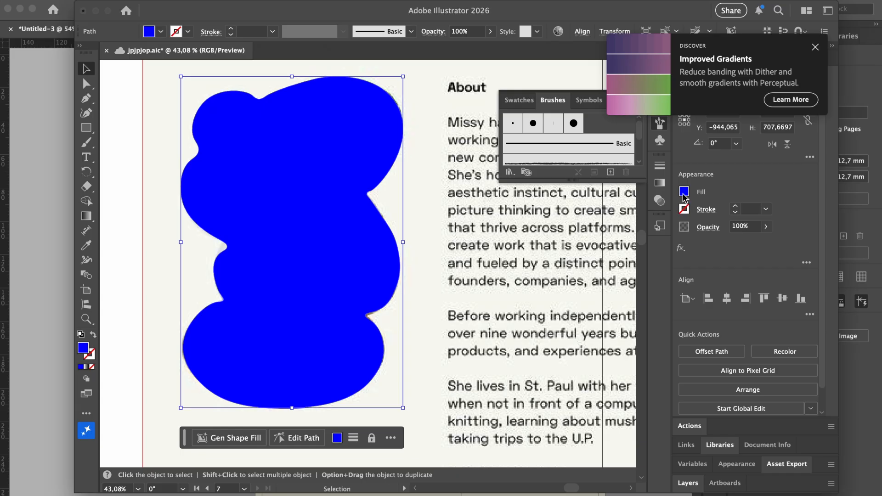
{"action": "left_click", "coordinate": [483, 320]}
{"action": "scroll", "coordinate": [483, 320], "scroll_direction": "down", "scroll_amount": 6}
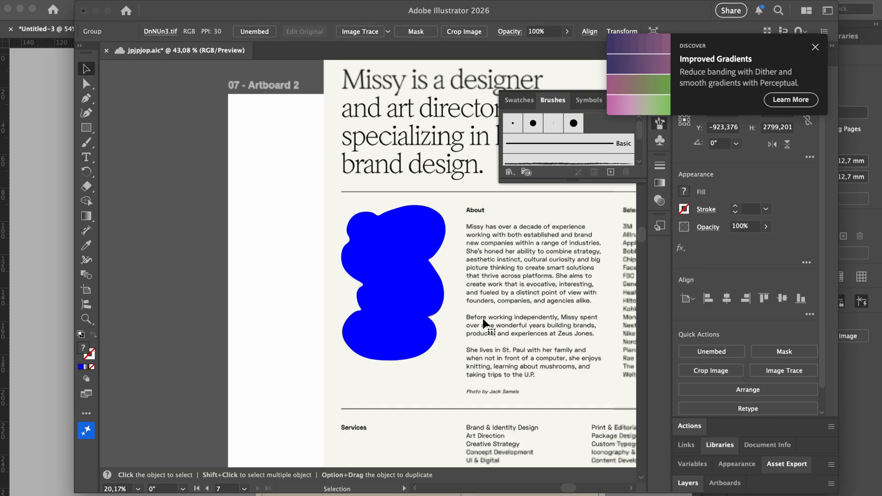
{"action": "scroll", "coordinate": [483, 318], "scroll_direction": "right", "scroll_amount": 2}
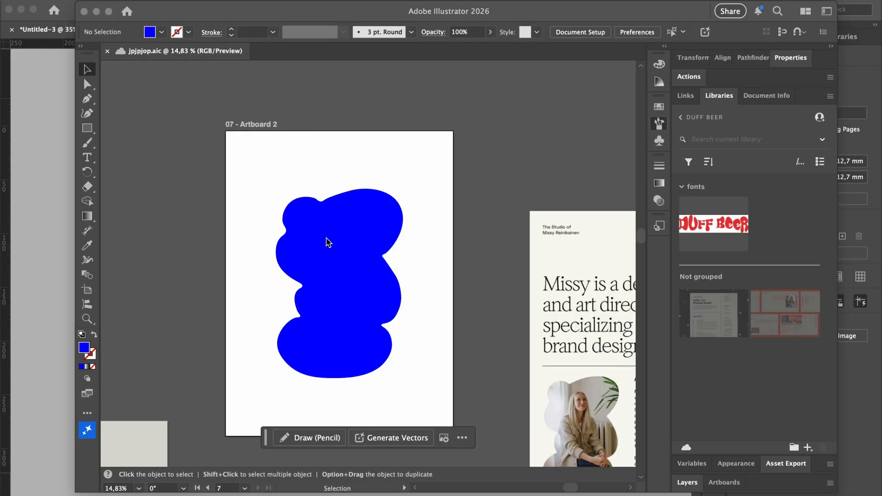
{"action": "left_click", "coordinate": [340, 256]}
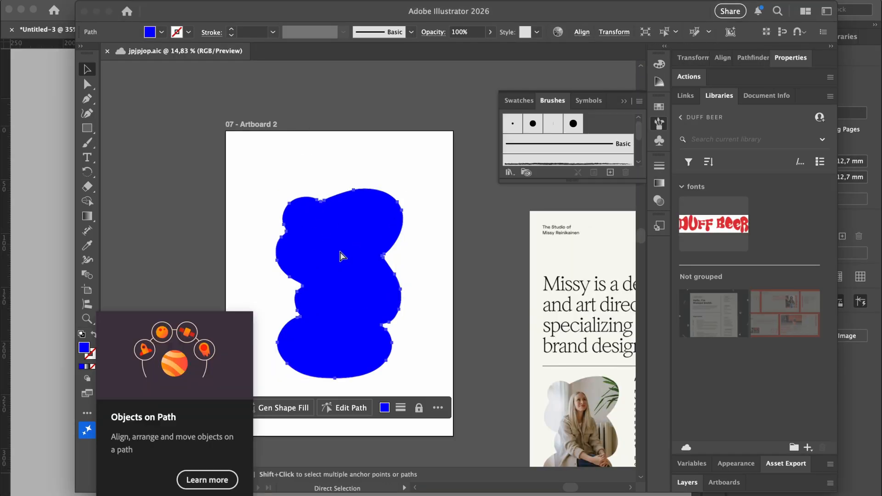
{"action": "left_click", "coordinate": [88, 0]}
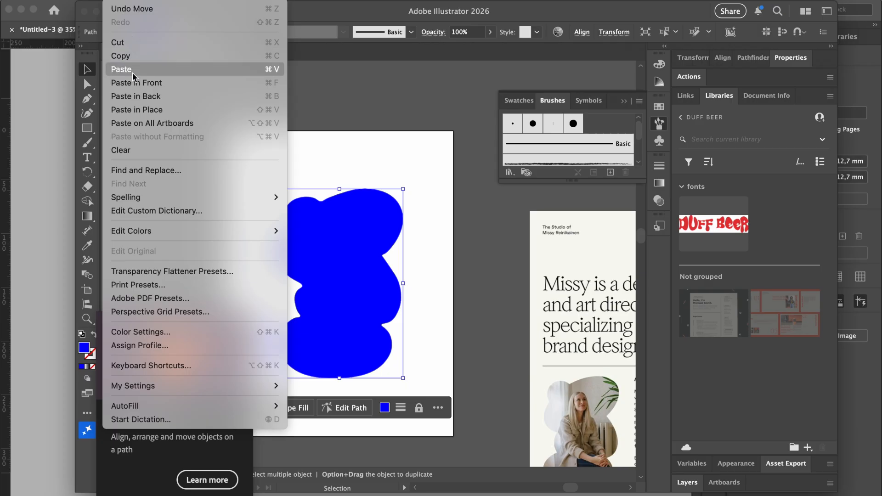
{"action": "left_click", "coordinate": [112, 54]}
{"action": "left_click", "coordinate": [58, 159]}
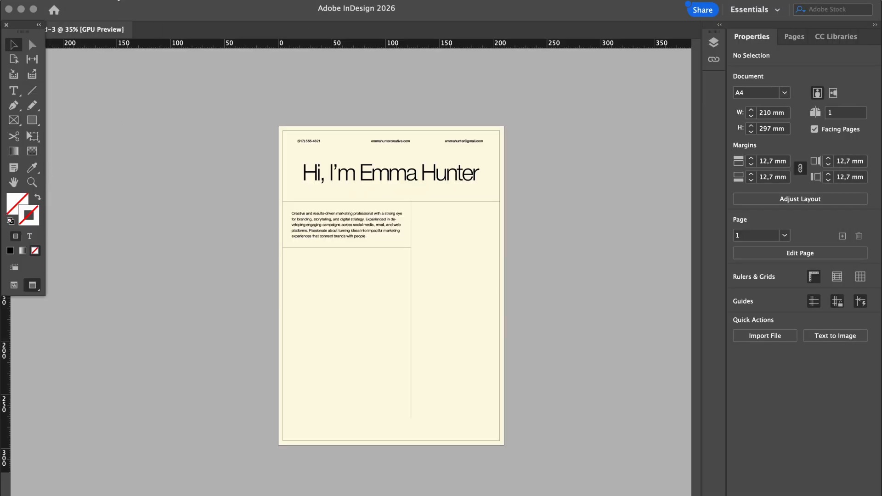
Paste the blue blob, scale it to 64,1 × 95,5 mm in the right column, then paste the portrait
{"action": "left_click", "coordinate": [119, 1]}
{"action": "left_click", "coordinate": [132, 71]}
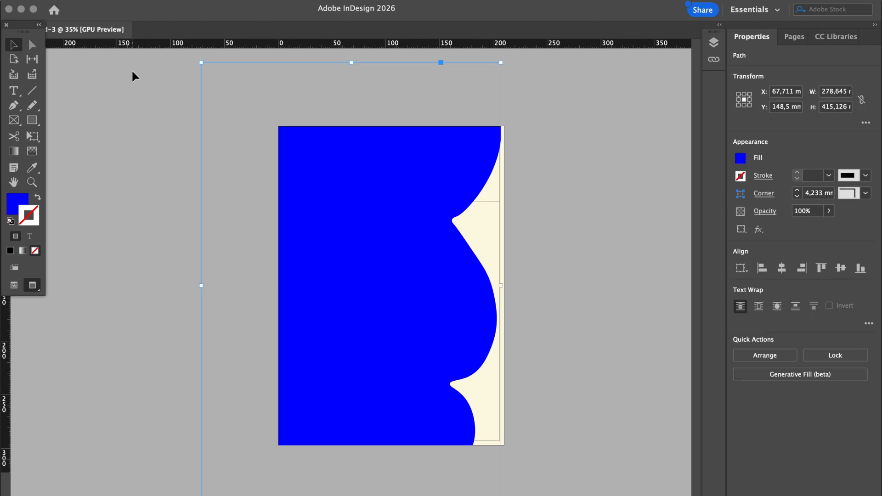
{"action": "left_click_drag", "start_coordinate": [500, 286], "coordinate": [467, 268]}
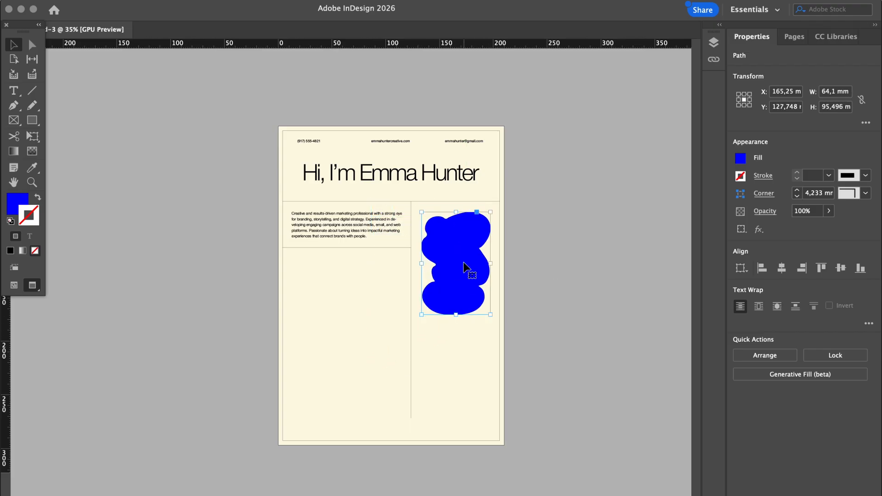
{"action": "left_click", "coordinate": [561, 277]}
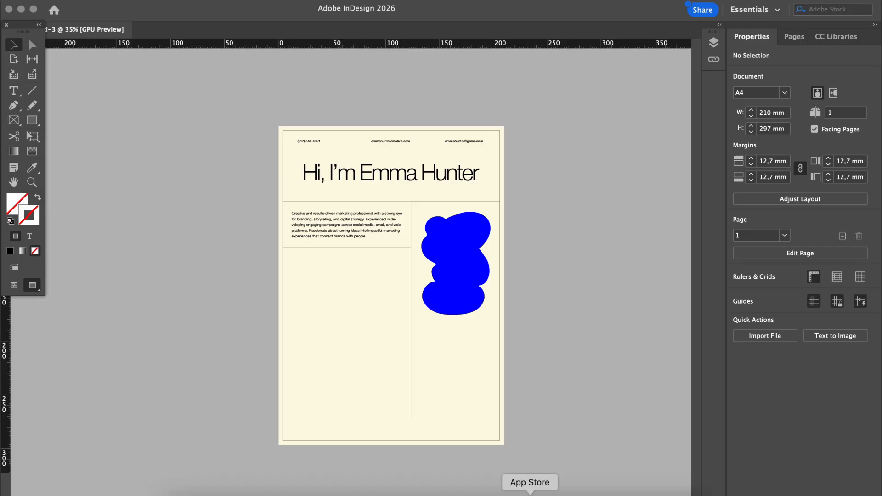
{"action": "key", "text": "super+v"}
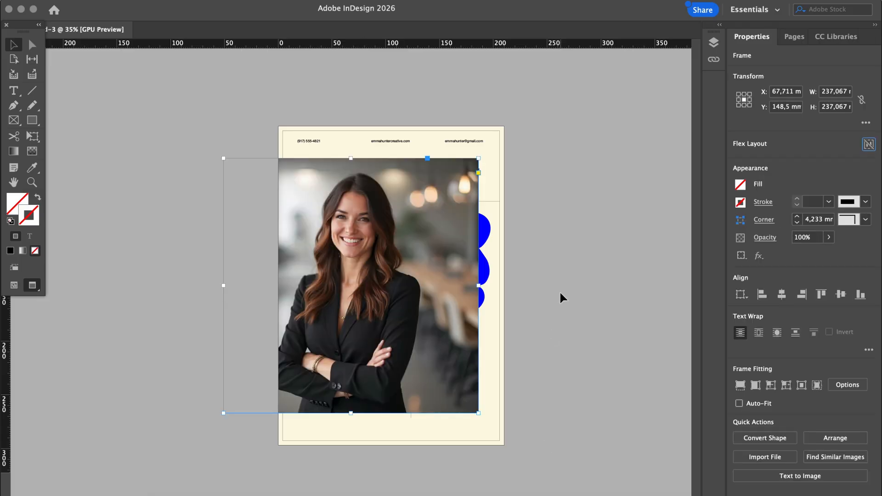
Cut the portrait photo and paste it into the blue blob frame
{"action": "left_click_drag", "start_coordinate": [392, 256], "coordinate": [405, 256]}
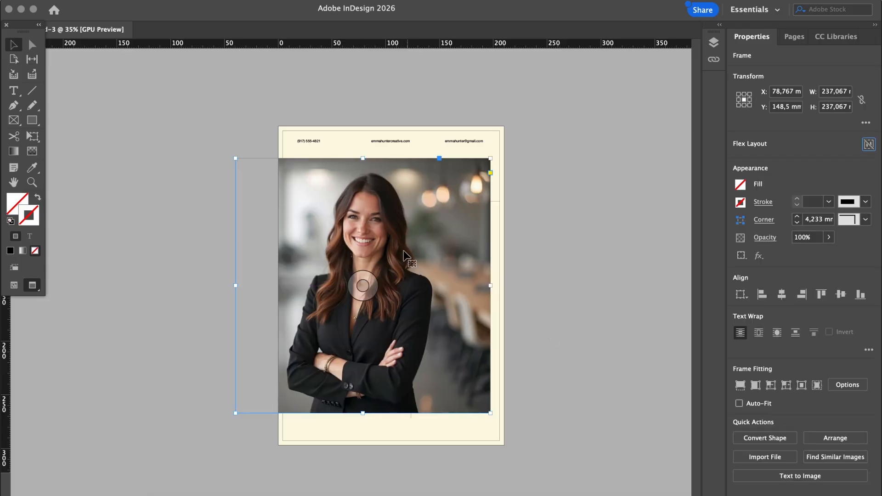
{"action": "right_click", "coordinate": [402, 247]}
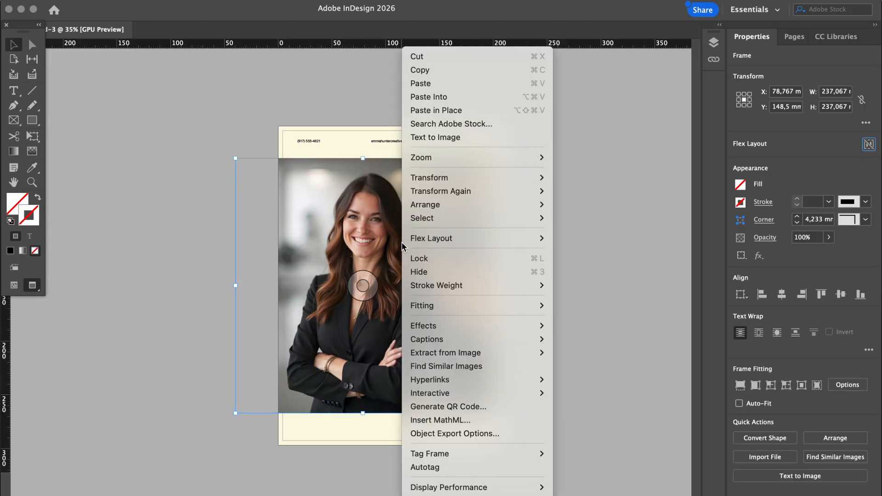
{"action": "left_click", "coordinate": [435, 60]}
{"action": "left_click", "coordinate": [457, 284]}
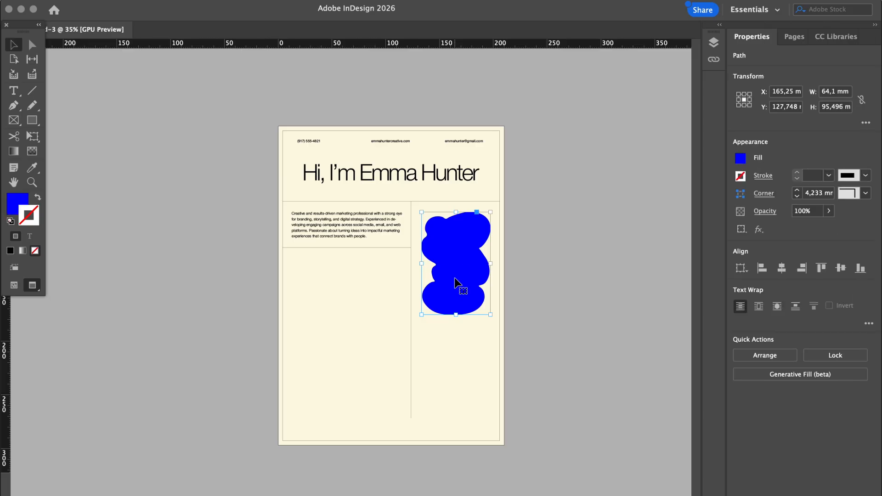
{"action": "right_click", "coordinate": [456, 281]}
{"action": "left_click", "coordinate": [482, 131]}
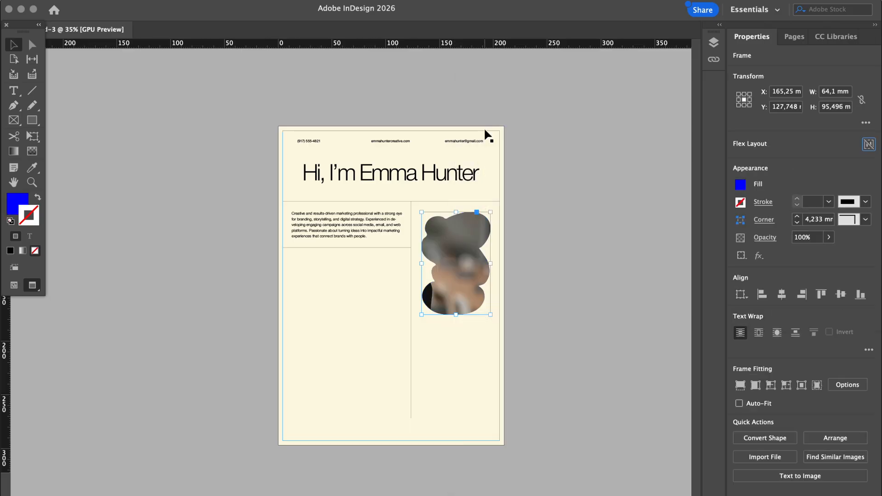
Scale the photo inside the blob to about 103 × 102 mm and reposition it
{"action": "left_click", "coordinate": [456, 264]}
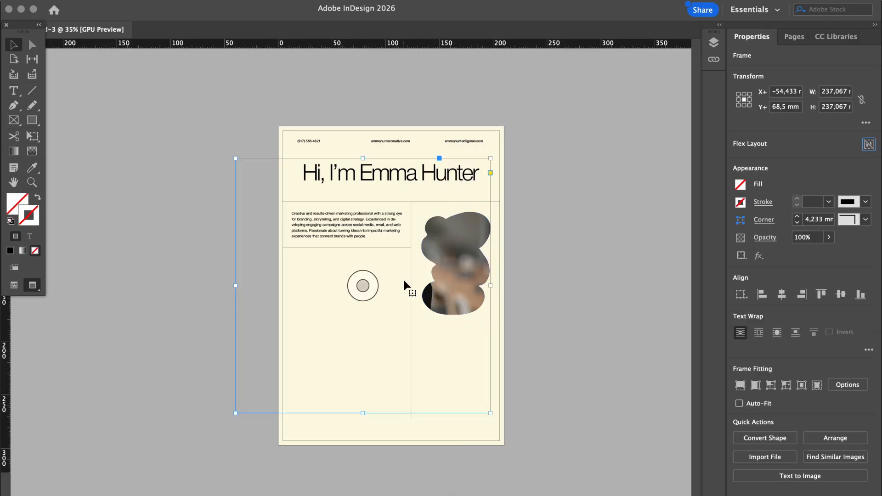
{"action": "left_click_drag", "start_coordinate": [234, 286], "coordinate": [372, 286]}
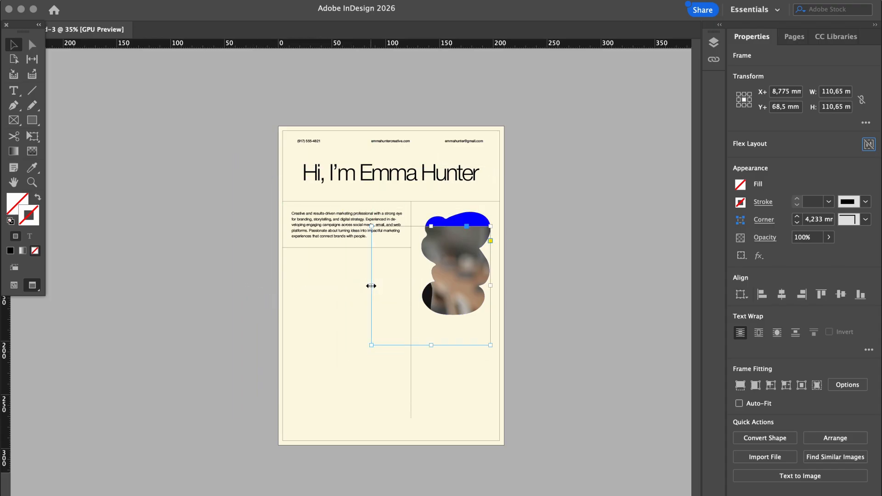
{"action": "left_click", "coordinate": [431, 285]}
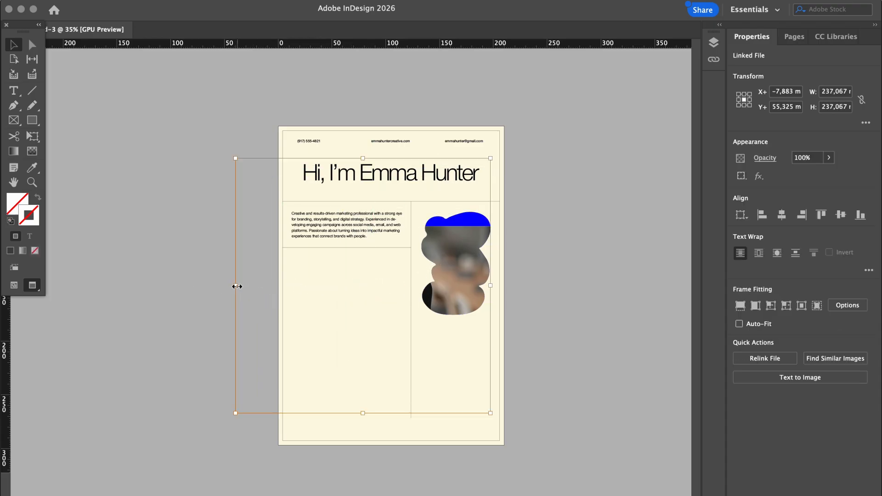
{"action": "left_click_drag", "start_coordinate": [236, 286], "coordinate": [380, 286]}
{"action": "left_click_drag", "start_coordinate": [451, 278], "coordinate": [477, 270]}
Move the blob frame up and right, then shift the photo so it covers the blob
{"action": "left_click", "coordinate": [550, 274]}
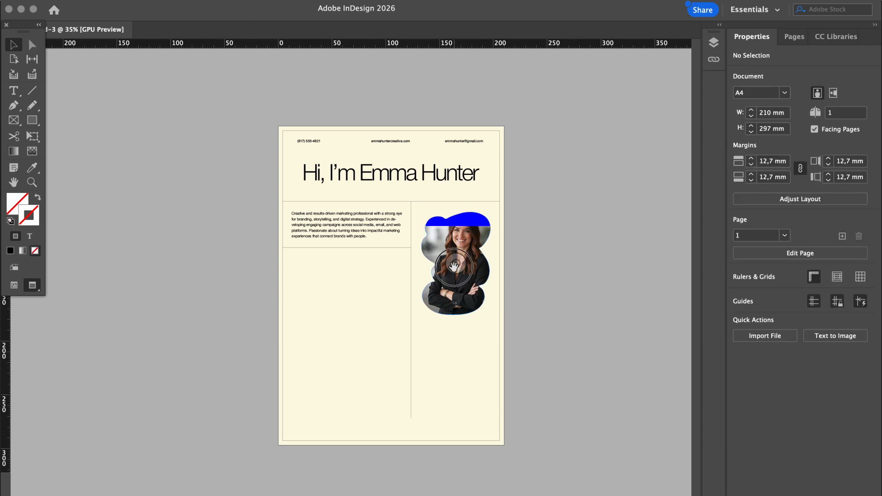
{"action": "left_click", "coordinate": [464, 267]}
{"action": "left_click_drag", "start_coordinate": [464, 267], "coordinate": [476, 254]}
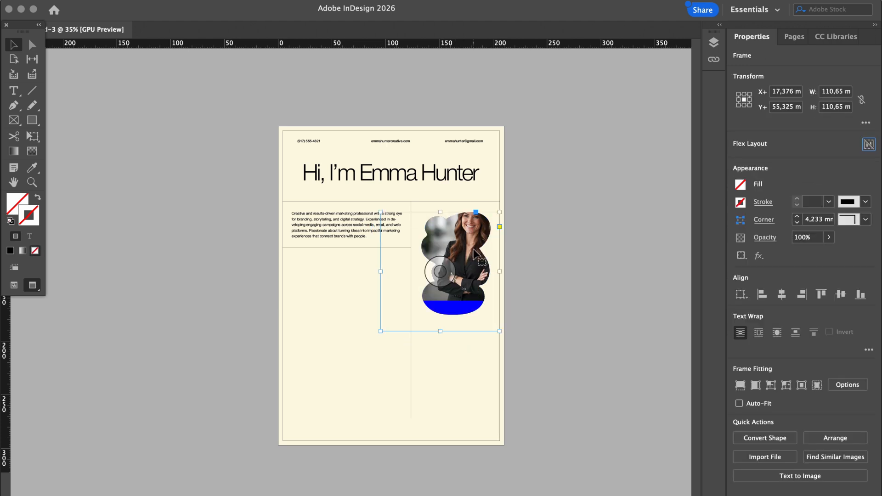
{"action": "left_click", "coordinate": [449, 266]}
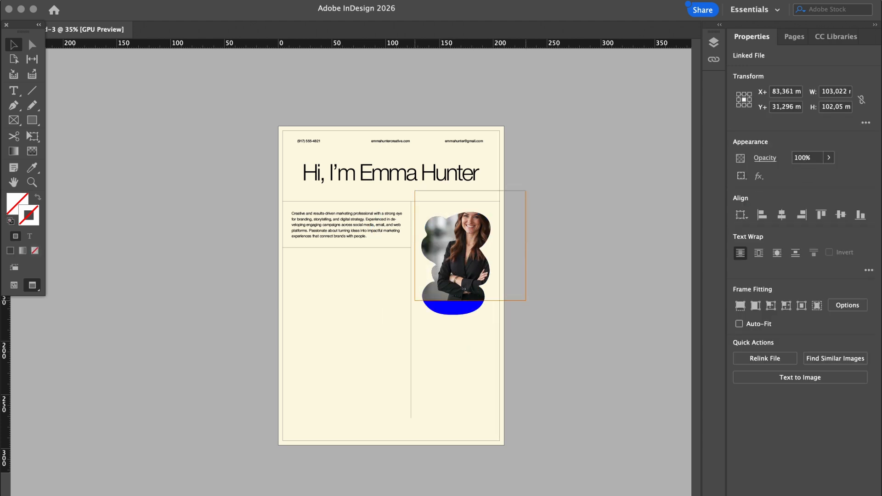
{"action": "left_click_drag", "start_coordinate": [457, 274], "coordinate": [460, 280]}
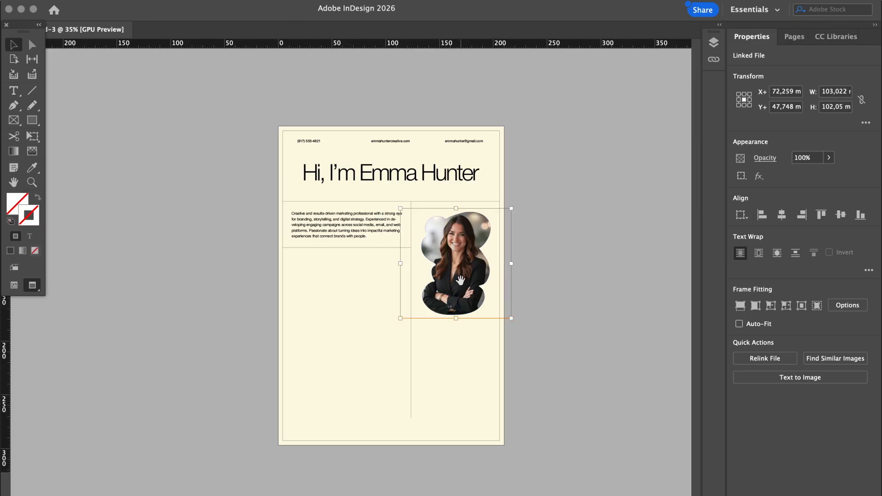
Select the blob portrait frame and bring up its Fill swatches
{"action": "left_click", "coordinate": [566, 282]}
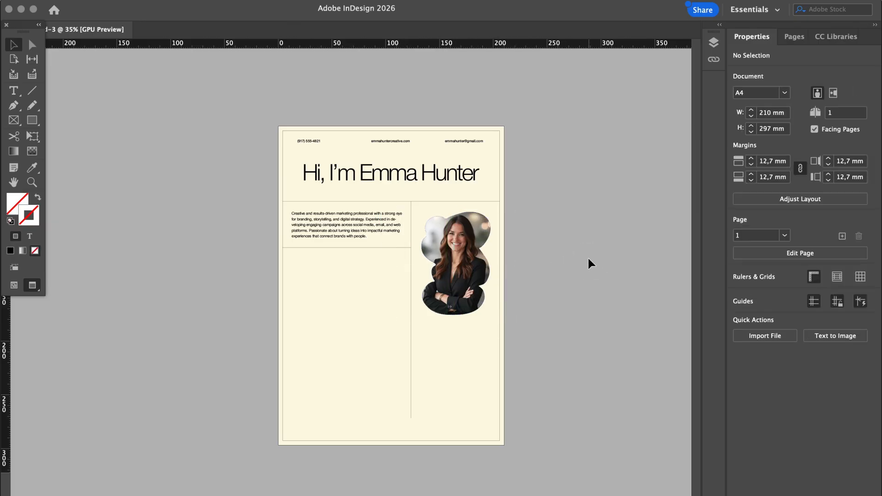
{"action": "scroll", "coordinate": [448, 239], "scroll_direction": "up", "scroll_amount": 3}
{"action": "scroll", "coordinate": [448, 239], "scroll_direction": "up", "scroll_amount": 2}
{"action": "scroll", "coordinate": [637, 195], "scroll_direction": "up", "scroll_amount": 4}
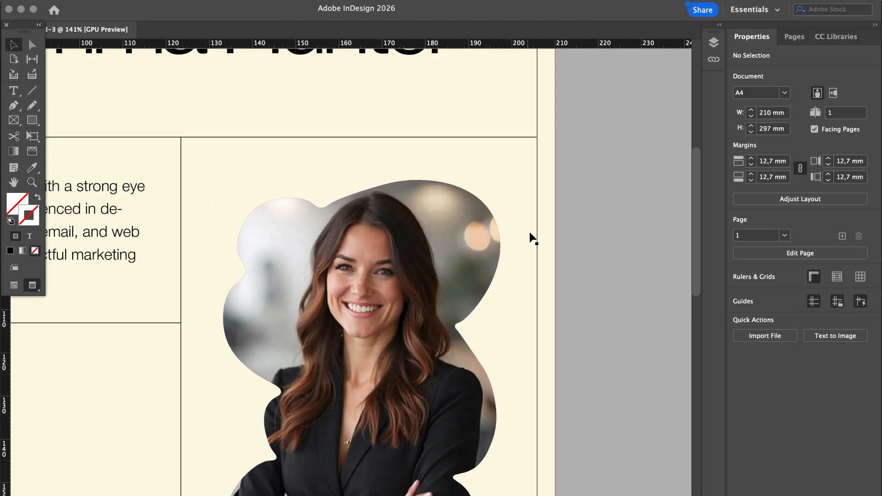
{"action": "left_click", "coordinate": [480, 210]}
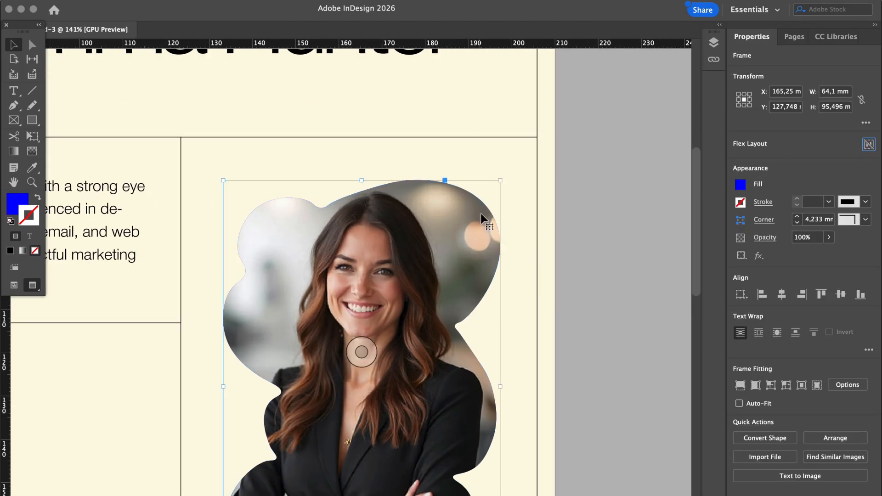
{"action": "left_click", "coordinate": [741, 184]}
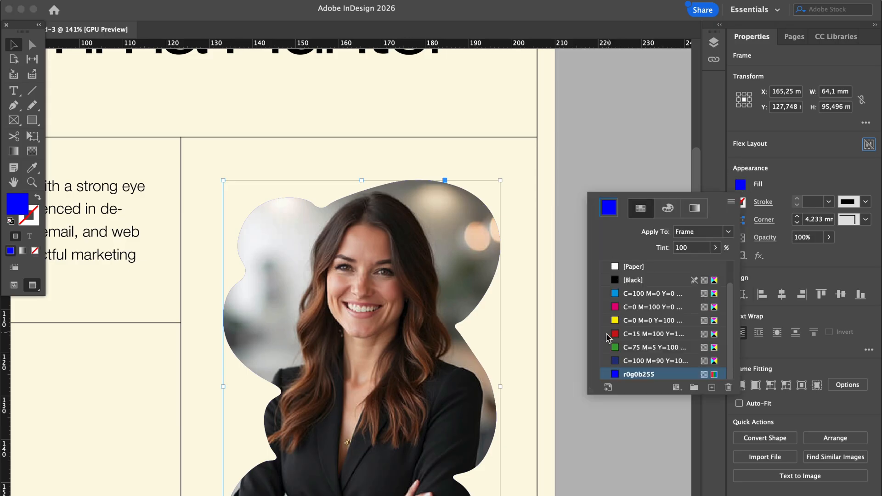
Change the portrait frame's fill from blue to [Paper]
{"action": "left_click", "coordinate": [616, 267]}
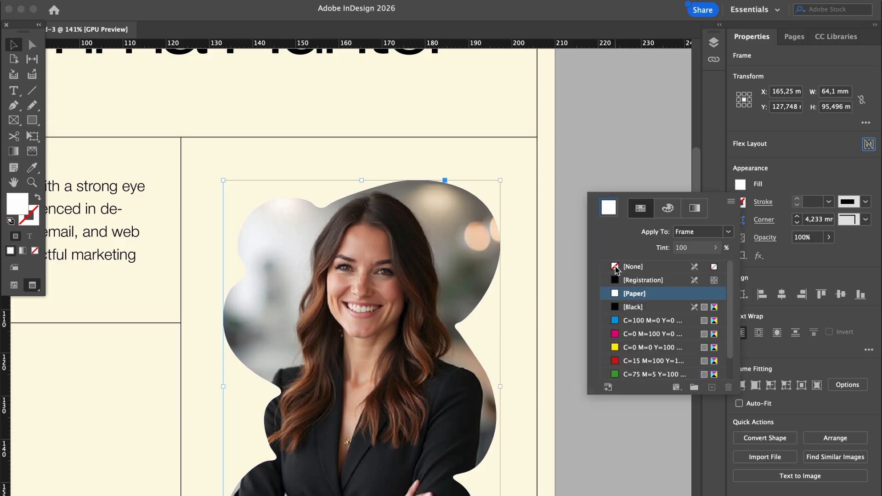
{"action": "left_click", "coordinate": [600, 123]}
{"action": "left_click", "coordinate": [627, 148]}
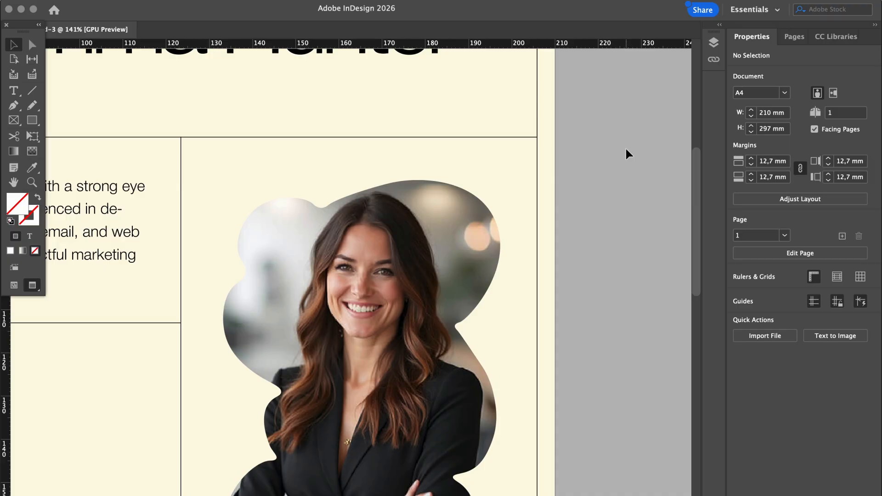
{"action": "scroll", "coordinate": [626, 149], "scroll_direction": "down", "scroll_amount": 5, "text": "alt"}
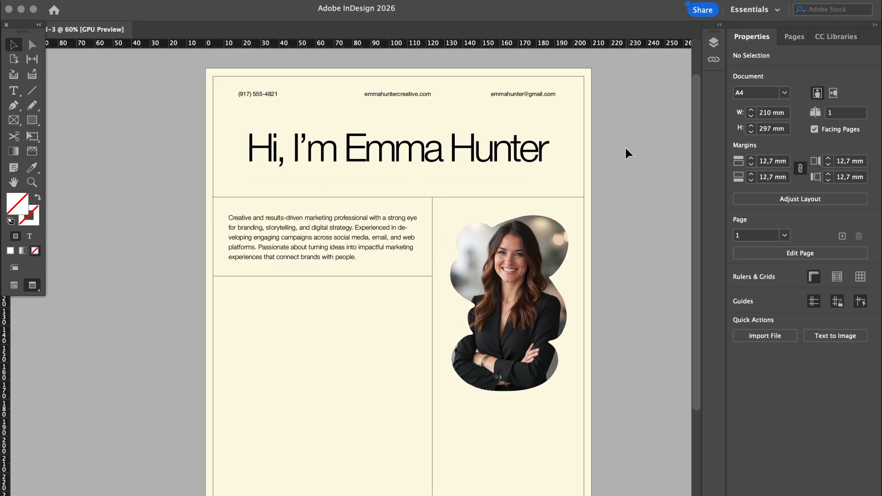
Give the blob frame a [Black] stroke with 0.3 pt weight
{"action": "left_click", "coordinate": [568, 238]}
{"action": "scroll", "coordinate": [568, 238], "scroll_direction": "up", "scroll_amount": 3, "text": "alt"}
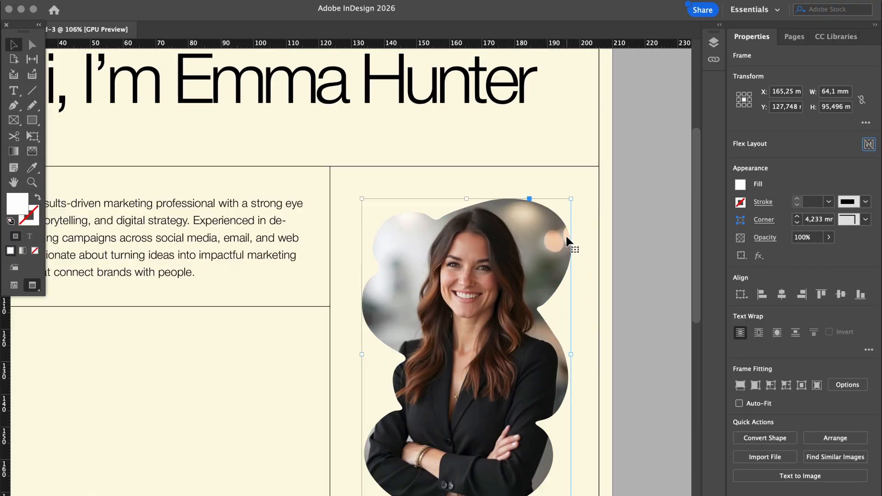
{"action": "scroll", "coordinate": [569, 240], "scroll_direction": "up", "scroll_amount": 2, "text": "alt"}
{"action": "left_click", "coordinate": [740, 203]}
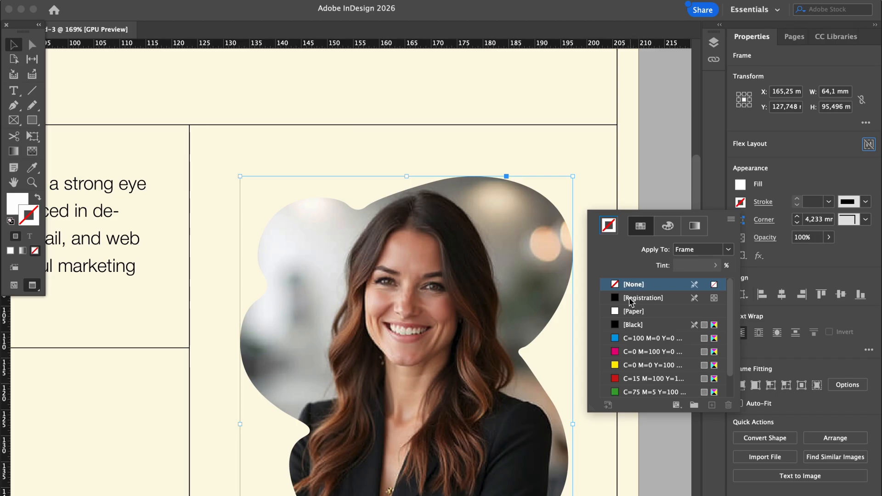
{"action": "left_click", "coordinate": [633, 325]}
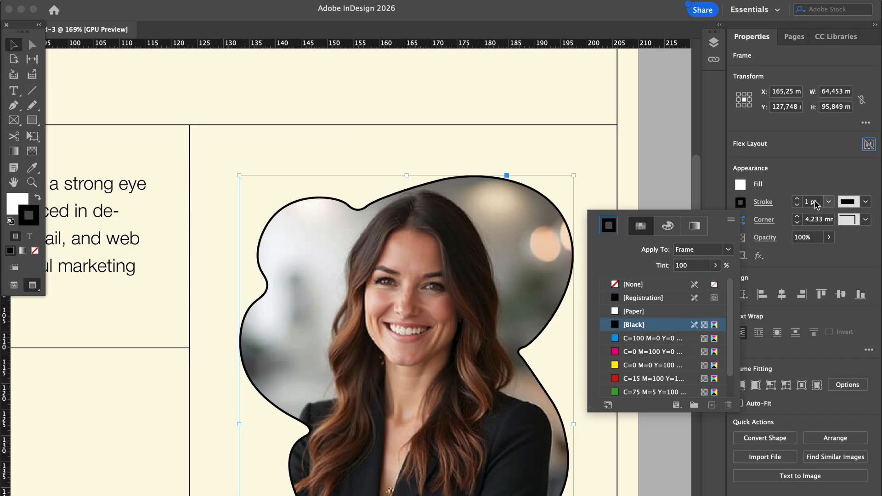
{"action": "left_click", "coordinate": [815, 206]}
{"action": "left_click", "coordinate": [808, 204]}
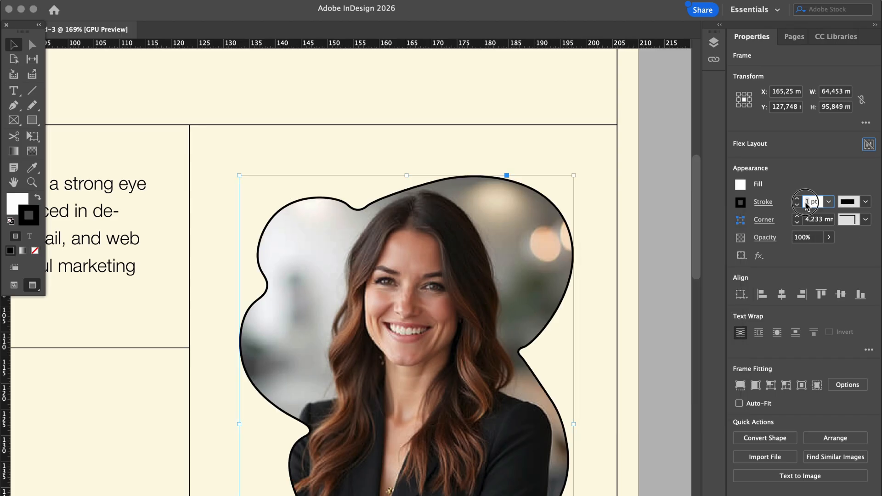
{"action": "type", "text": "0.3"}
{"action": "key", "text": "Return"}
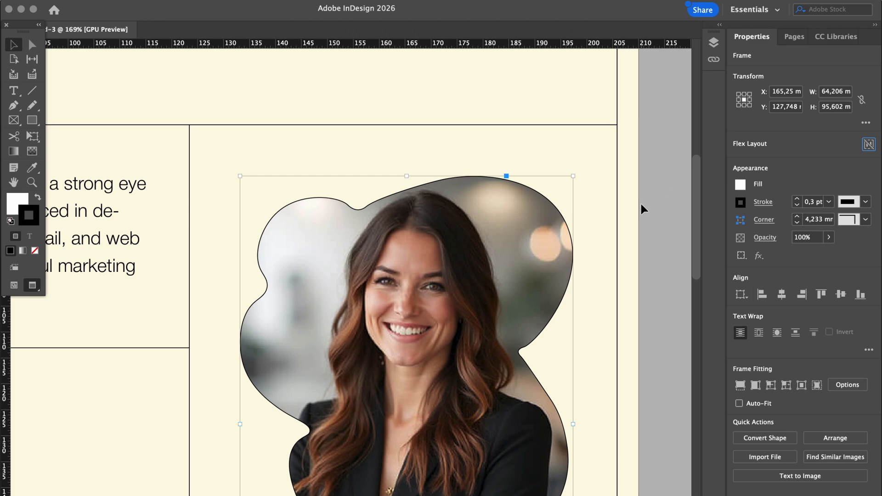
{"action": "left_click", "coordinate": [658, 203]}
{"action": "scroll", "coordinate": [658, 202], "scroll_direction": "down", "scroll_amount": 3}
{"action": "scroll", "coordinate": [659, 204], "scroll_direction": "down", "scroll_amount": 4}
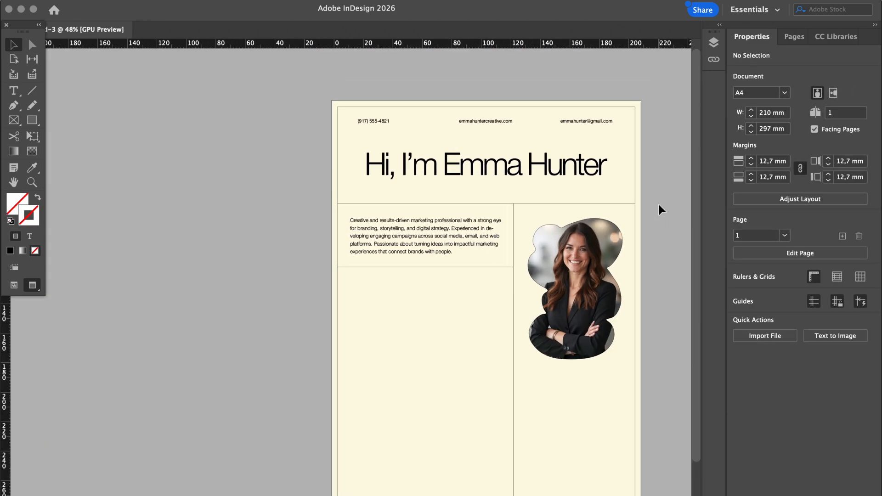
Alt-drag a copy of the intro text frame into the empty section below
{"action": "scroll", "coordinate": [659, 205], "scroll_direction": "right", "scroll_amount": 1}
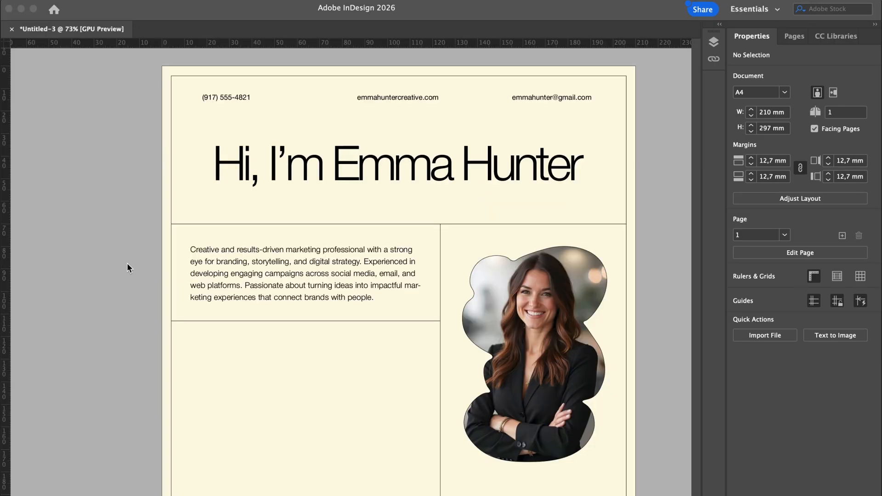
{"action": "left_click", "coordinate": [235, 263]}
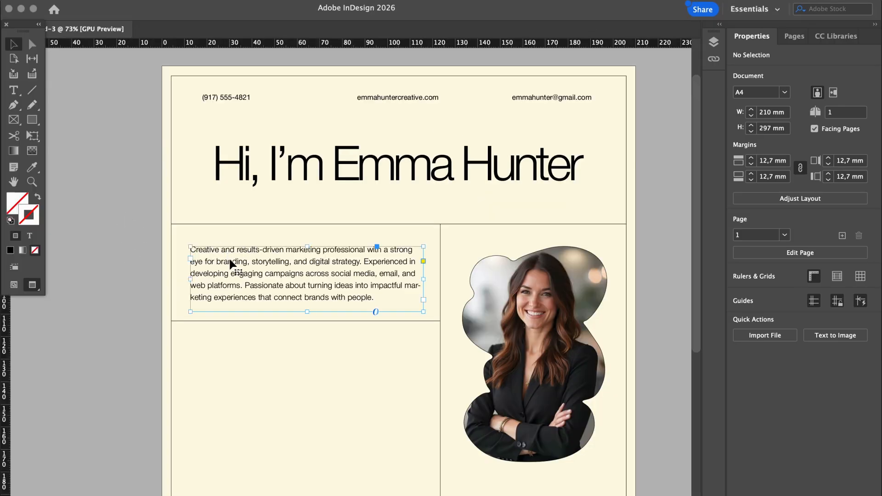
{"action": "left_click_drag", "start_coordinate": [234, 263], "coordinate": [281, 270]}
{"action": "left_click_drag", "start_coordinate": [288, 303], "coordinate": [252, 365]}
Replace the copy's text with 'Proffessional Experience' at 12 pt and shrink the frame to fit
{"action": "double_click", "coordinate": [368, 389]}
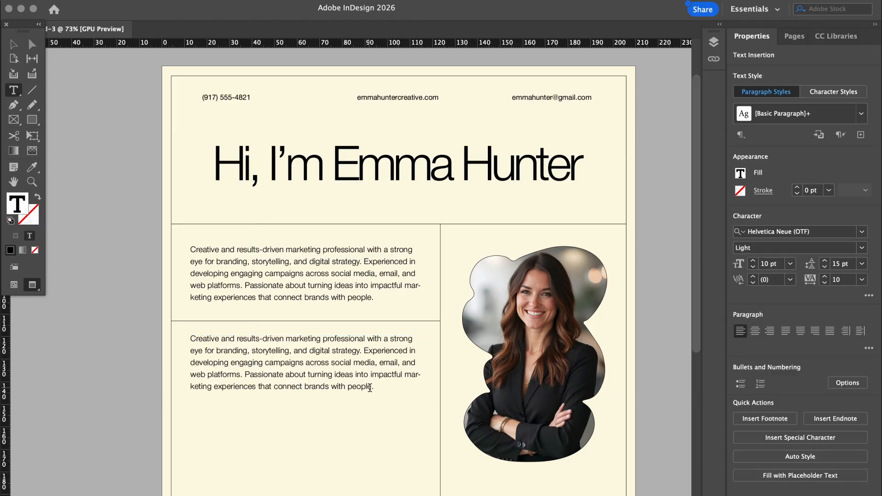
{"action": "left_click_drag", "start_coordinate": [374, 386], "coordinate": [190, 339]}
{"action": "type", "text": "Proffessional Experience"}
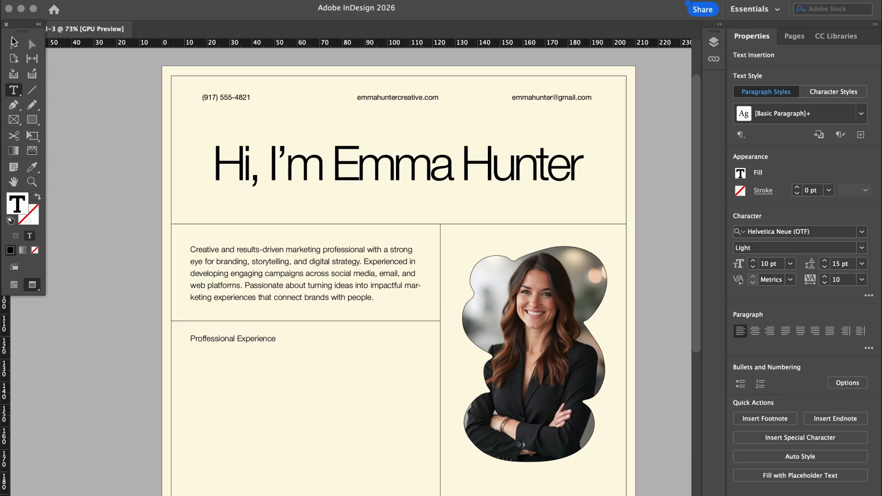
{"action": "left_click", "coordinate": [13, 42]}
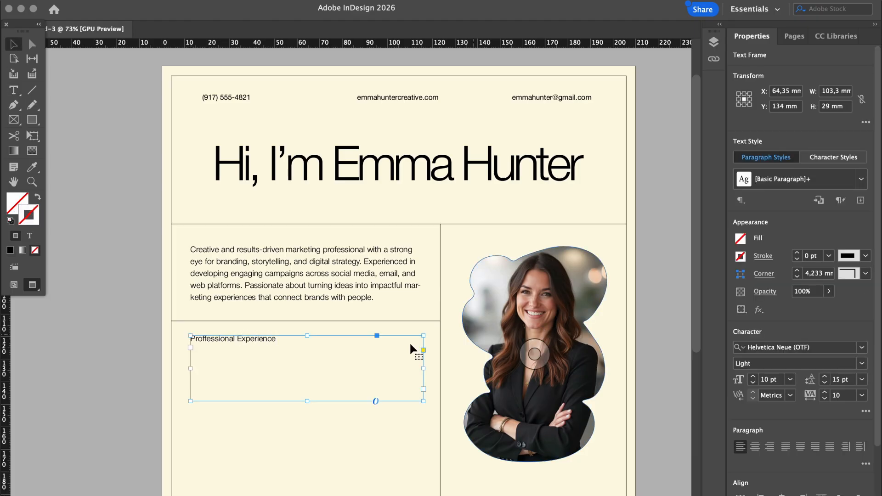
{"action": "left_click", "coordinate": [754, 377]}
{"action": "left_click", "coordinate": [754, 377]}
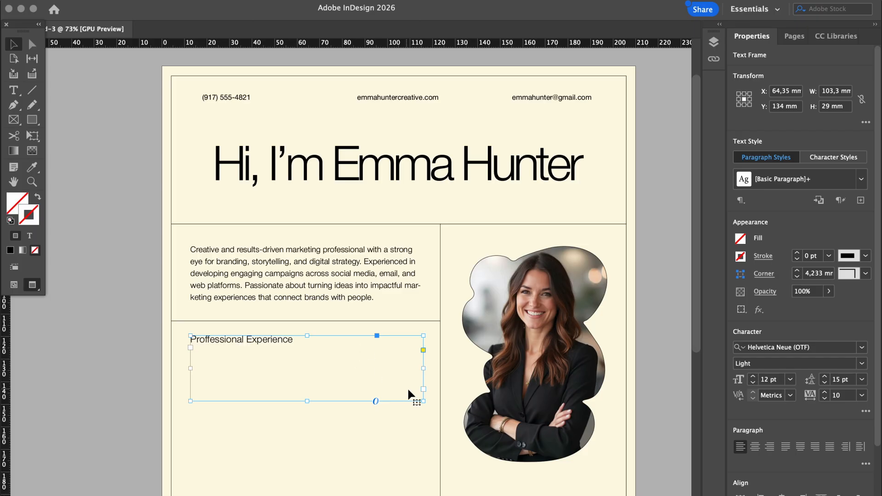
{"action": "left_click_drag", "start_coordinate": [424, 401], "coordinate": [295, 347]}
Nudge the heading frame slightly lower and check its placement against the guides
{"action": "left_click", "coordinate": [81, 339]}
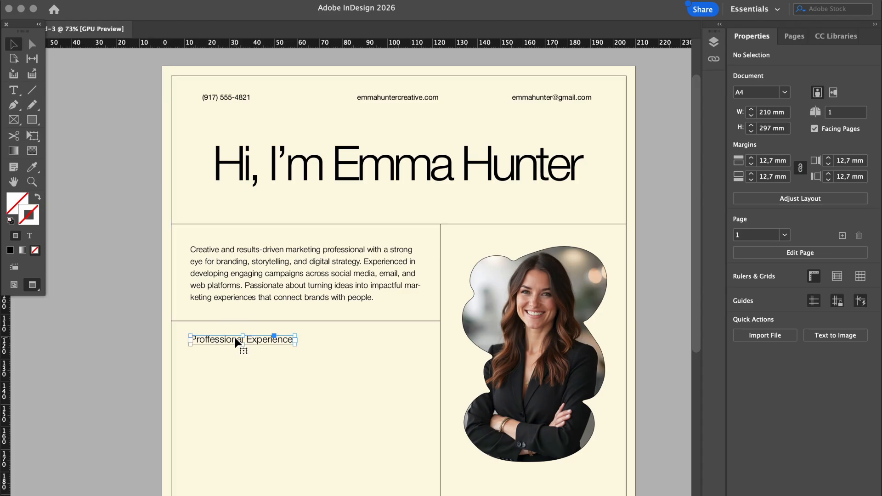
{"action": "left_click_drag", "start_coordinate": [237, 343], "coordinate": [228, 346]}
{"action": "key", "text": "w"}
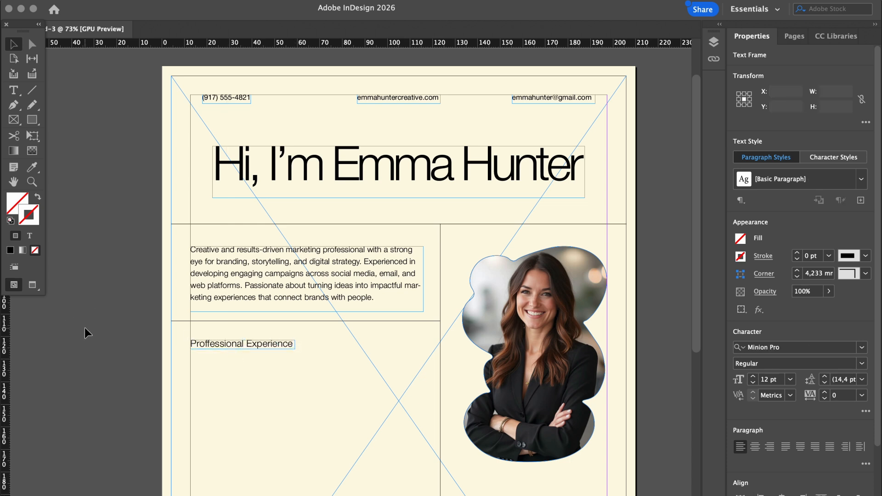
{"action": "left_click", "coordinate": [84, 327]}
{"action": "key", "text": "w"}
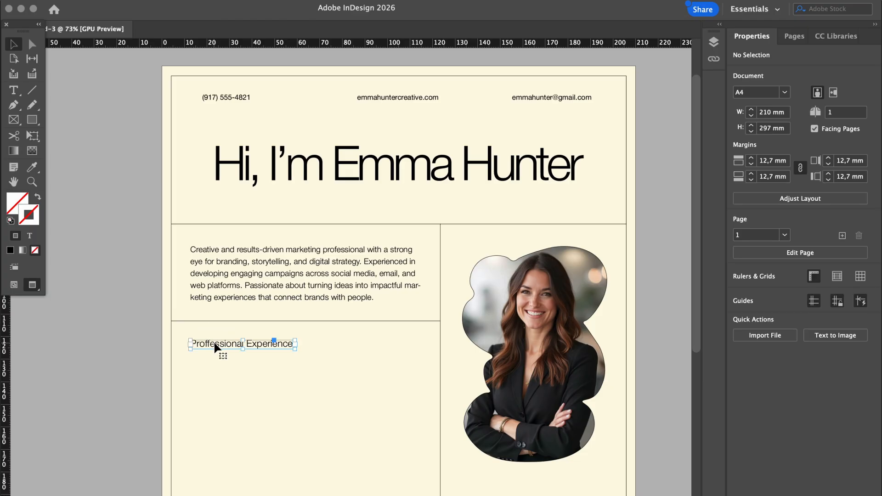
Duplicate the heading just below itself and set the copy to 8 pt
{"action": "left_click_drag", "start_coordinate": [214, 348], "coordinate": [221, 366]}
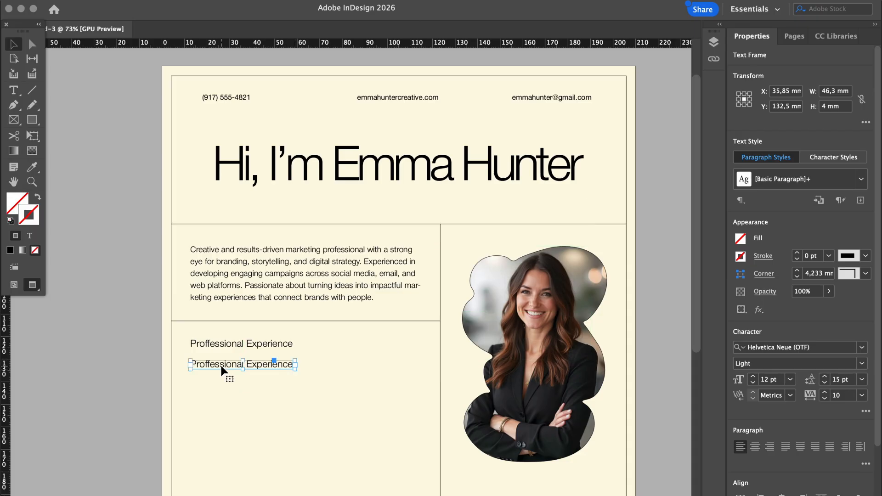
{"action": "left_click", "coordinate": [771, 381]}
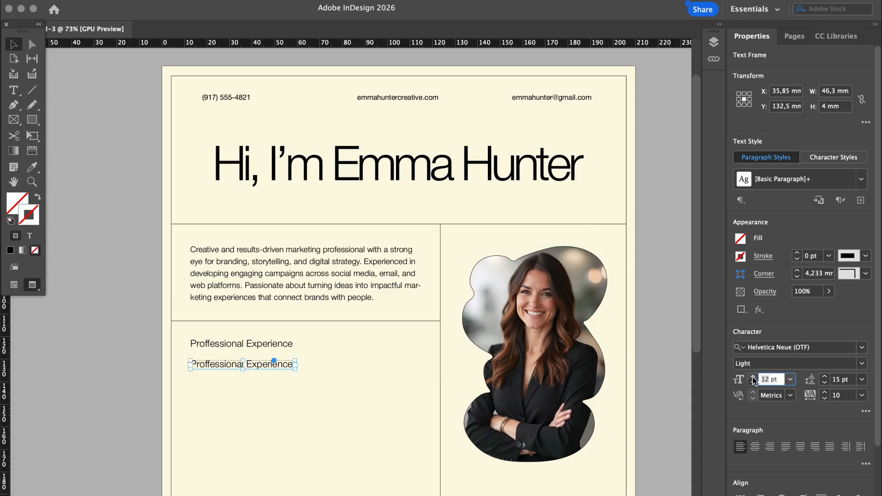
{"action": "type", "text": "8"}
{"action": "key", "text": "Return"}
Replace the copy's text with the pasted 'Lumen Creative Studio — New York, NY' line
{"action": "left_click", "coordinate": [327, 435]}
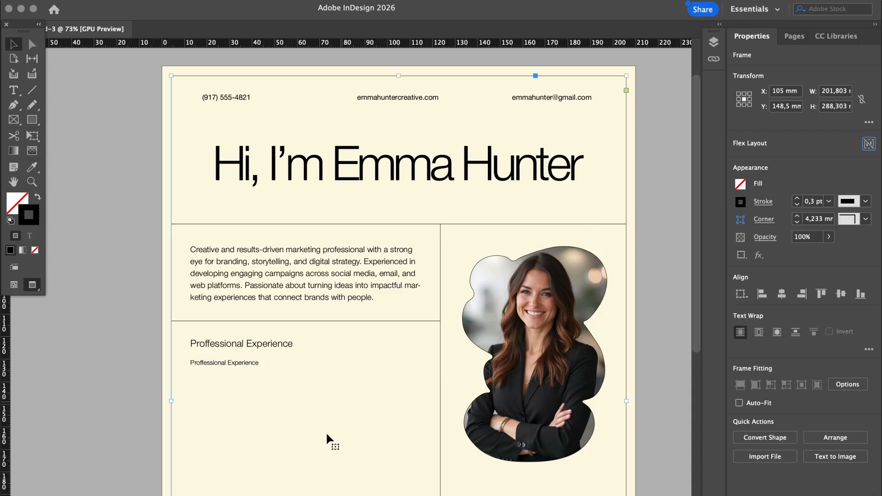
{"action": "double_click", "coordinate": [233, 362]}
{"action": "key", "text": "super+a"}
{"action": "key", "text": "super+v"}
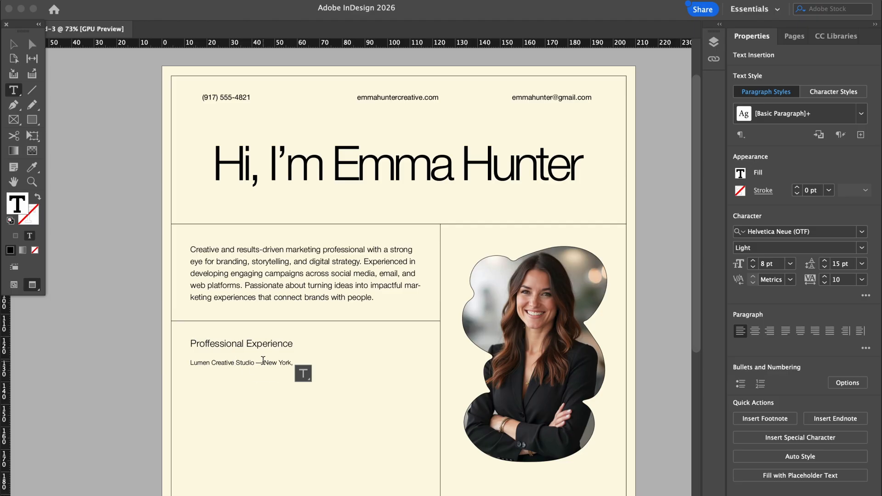
{"action": "left_click", "coordinate": [263, 362]}
{"action": "left_click_drag", "start_coordinate": [263, 363], "coordinate": [258, 363]}
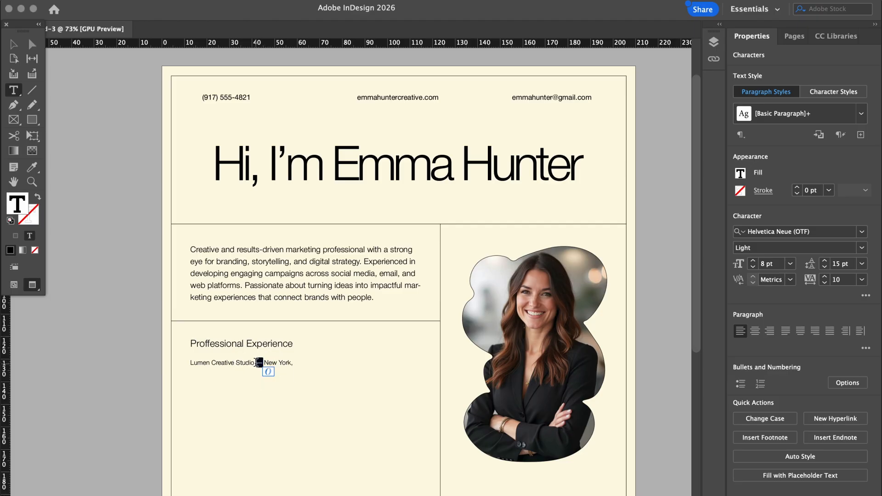
Set the job line's font style to Bold
{"action": "left_click", "coordinate": [238, 368]}
{"action": "triple_click", "coordinate": [236, 363]}
{"action": "left_click", "coordinate": [862, 248]}
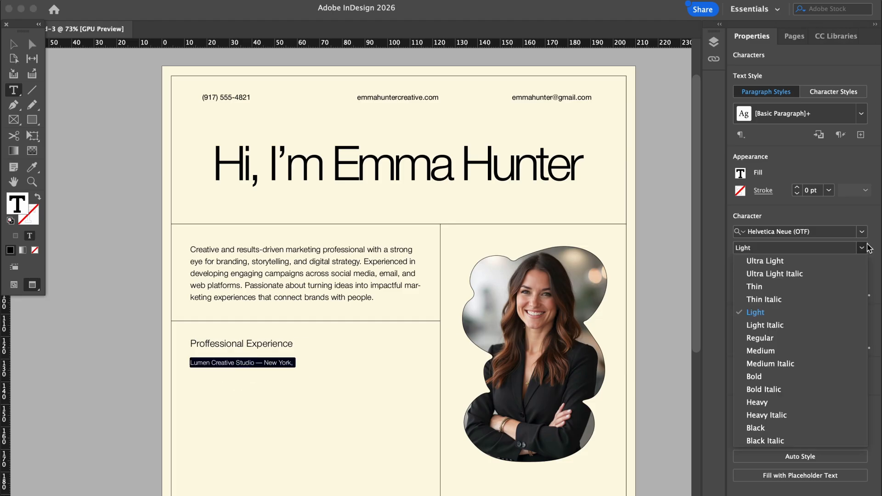
{"action": "left_click", "coordinate": [774, 339]}
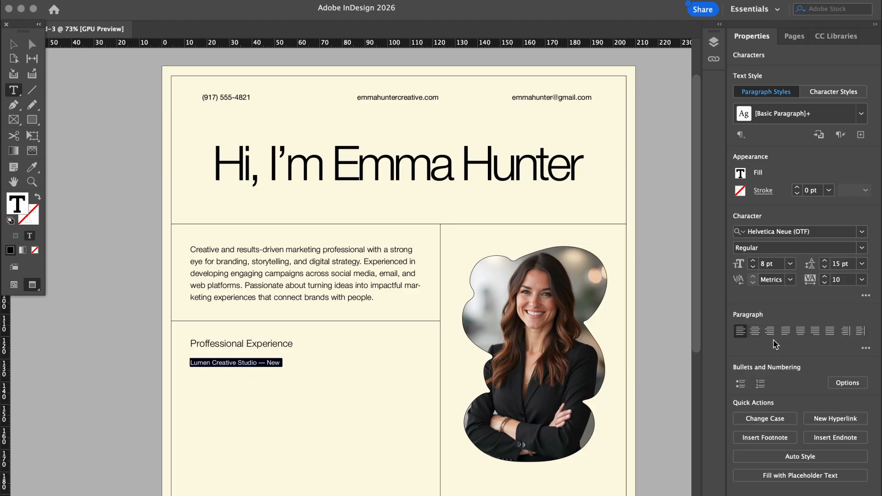
{"action": "left_click", "coordinate": [13, 44]}
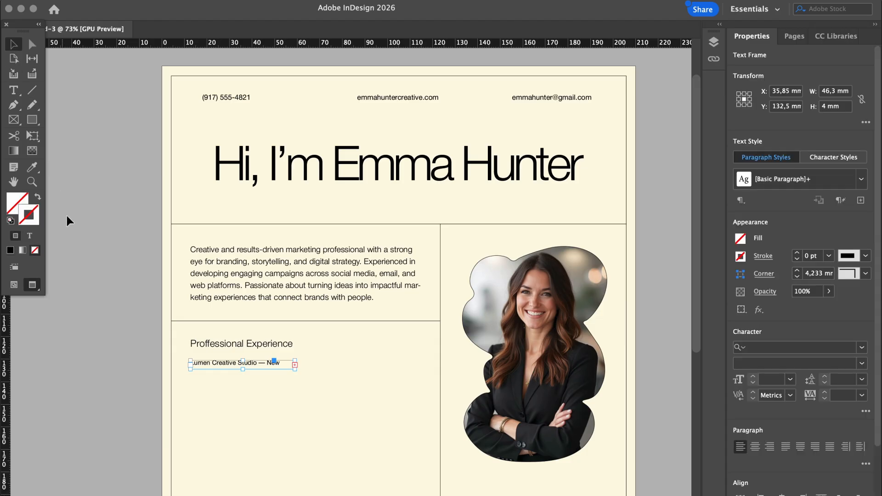
{"action": "left_click", "coordinate": [86, 238]}
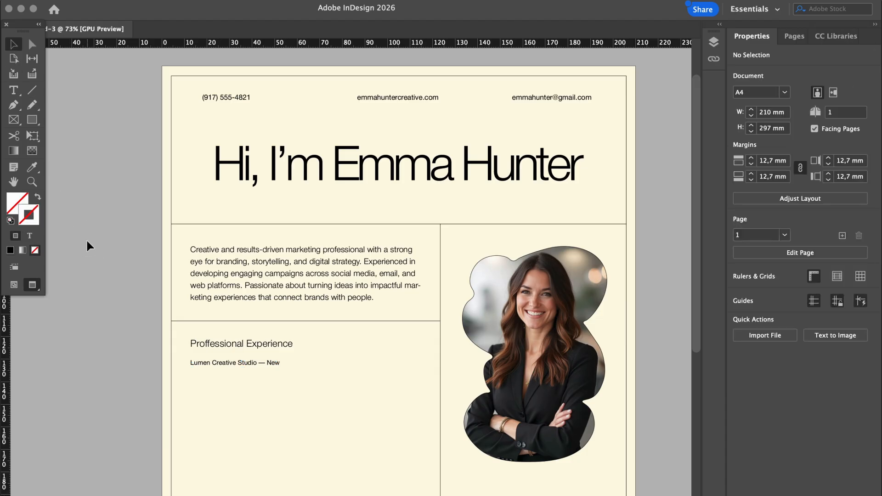
{"action": "left_click", "coordinate": [224, 364]}
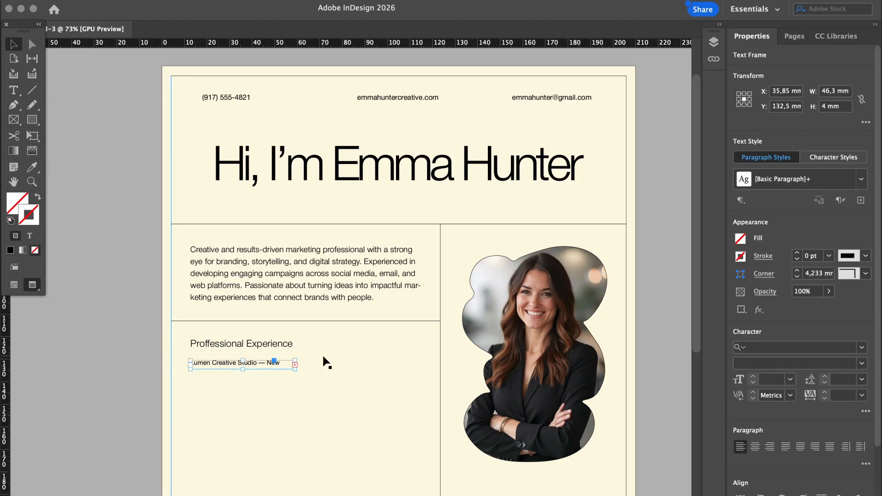
{"action": "triple_click", "coordinate": [254, 363]}
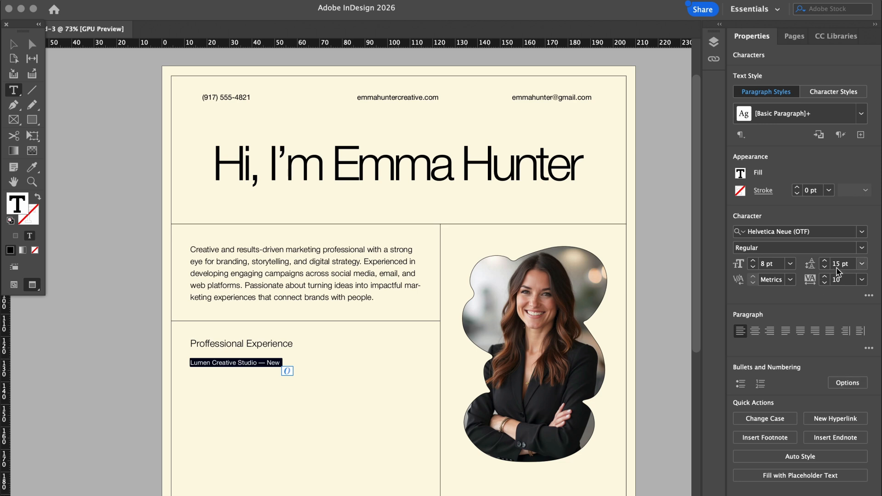
{"action": "left_click", "coordinate": [862, 248]}
{"action": "left_click", "coordinate": [779, 379]}
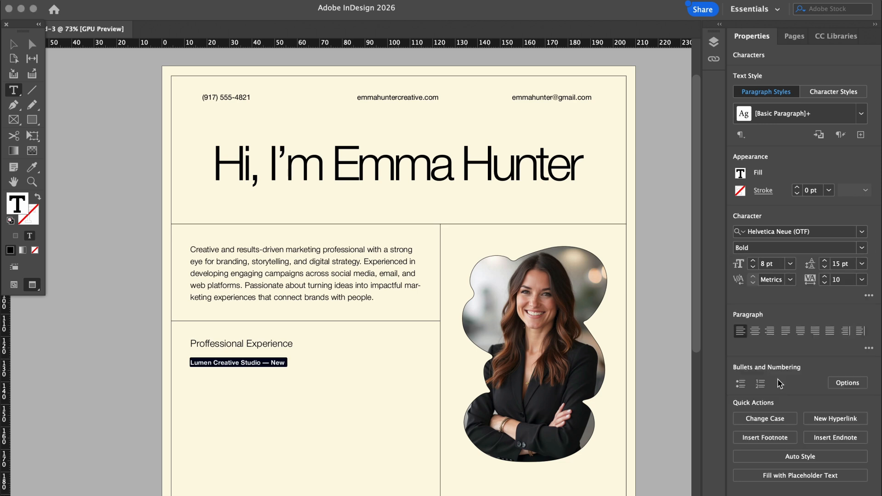
{"action": "key", "text": "Escape"}
{"action": "left_click", "coordinate": [104, 230]}
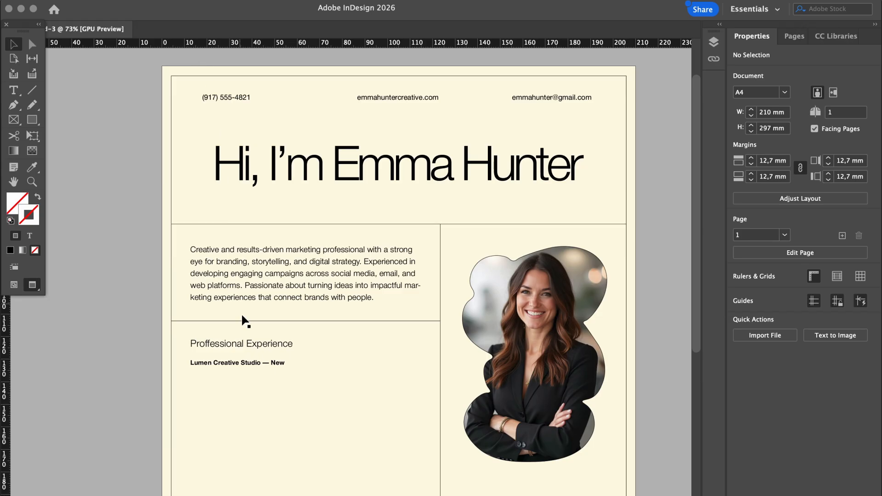
Widen the job line's frame so the full text through New York, NY shows
{"action": "double_click", "coordinate": [255, 362]}
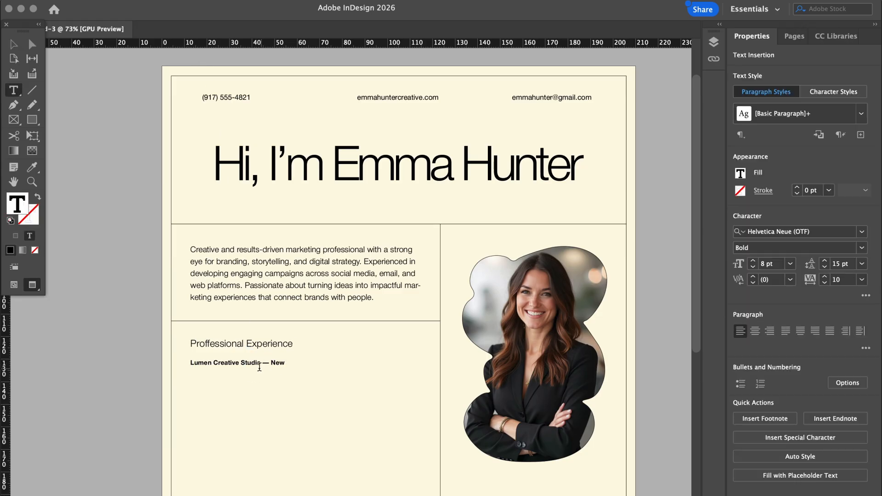
{"action": "left_click", "coordinate": [13, 44]}
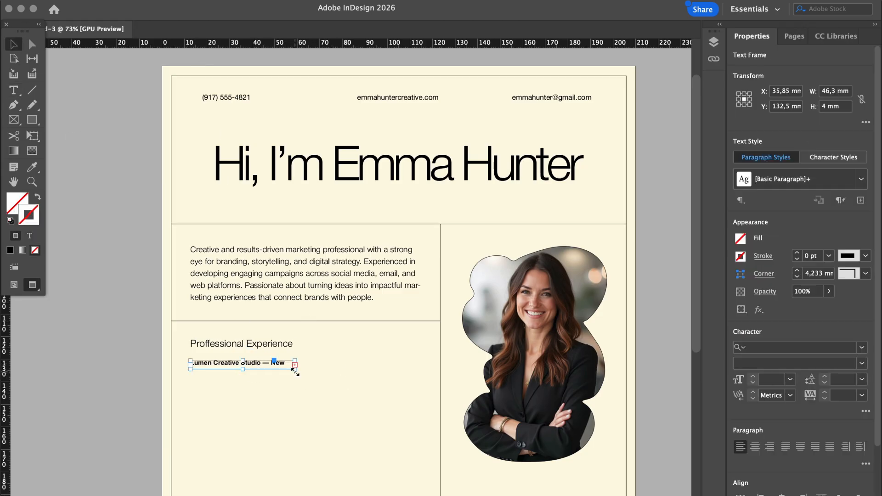
{"action": "left_click_drag", "start_coordinate": [296, 369], "coordinate": [189, 364]}
Make the whole job line bold and replace the em dash with a vertical bar
{"action": "double_click", "coordinate": [317, 364]}
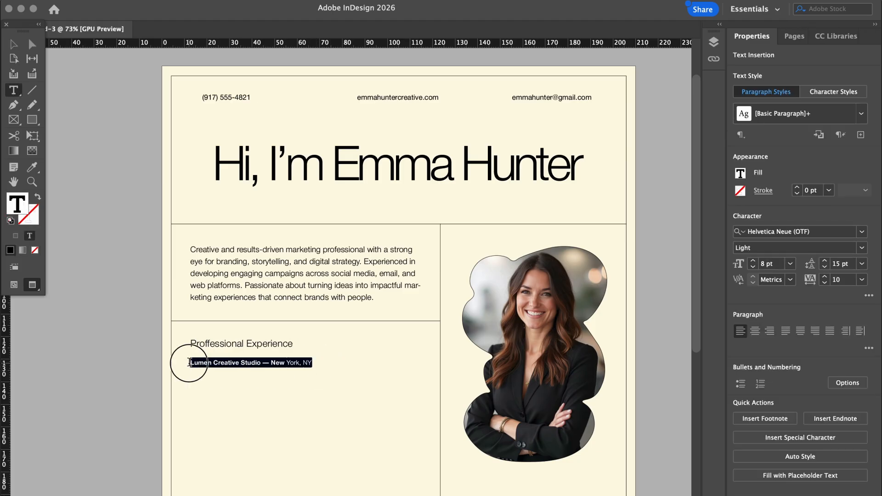
{"action": "left_click", "coordinate": [863, 249]}
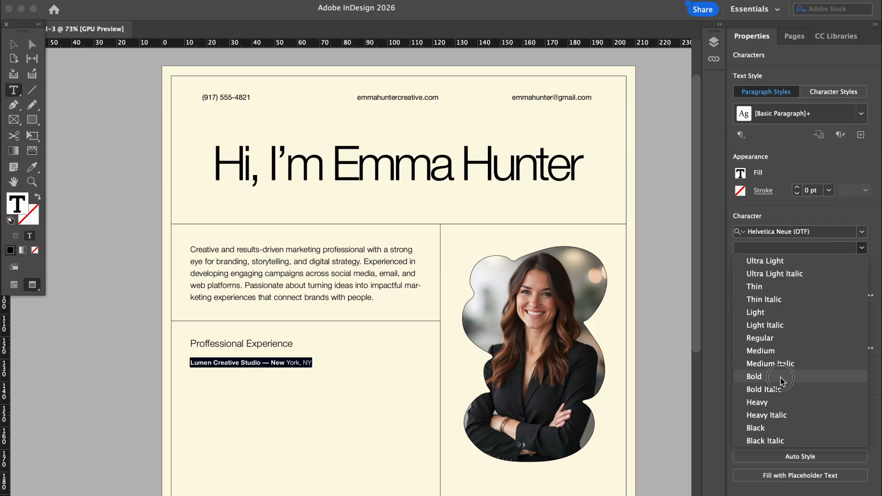
{"action": "left_click", "coordinate": [783, 372]}
{"action": "left_click", "coordinate": [270, 363]}
{"action": "double_click", "coordinate": [270, 363]}
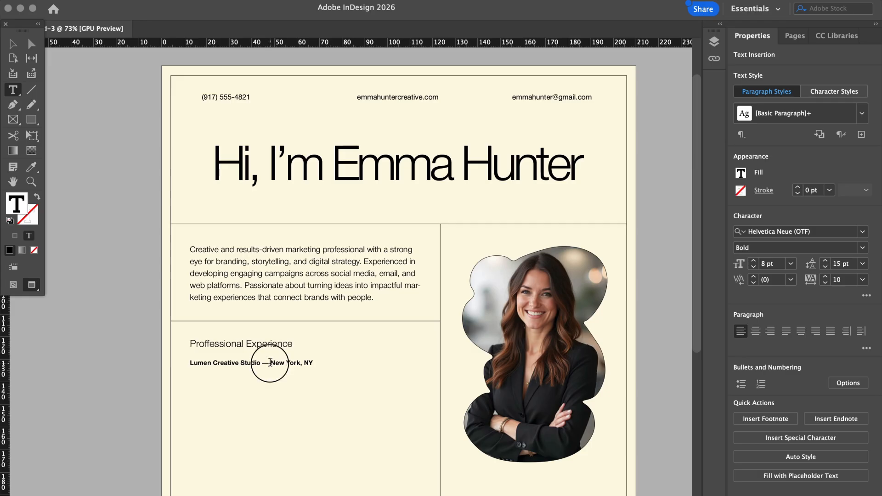
{"action": "key", "text": "BackSpace"}
{"action": "type", "text": "|"}
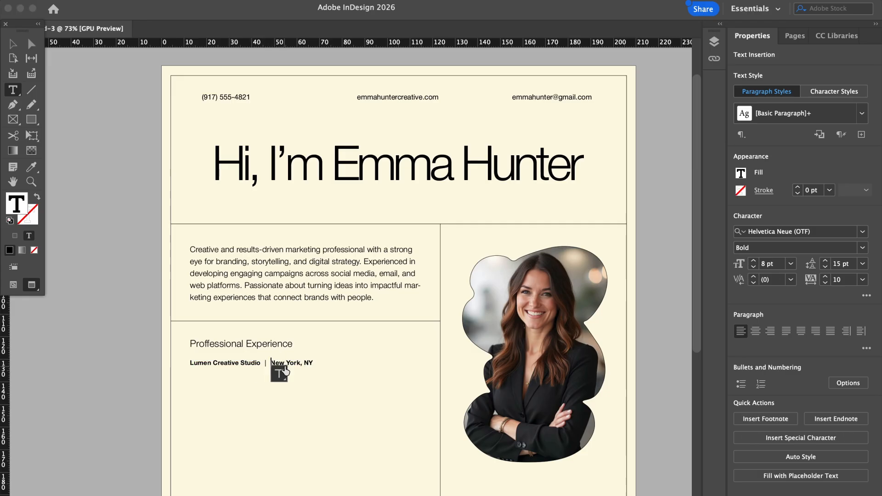
Retype the line in capitals as 'LUMEN CREATIVE STUDIO | NEW YORK, NY'
{"action": "left_click", "coordinate": [271, 363]}
{"action": "left_click_drag", "start_coordinate": [271, 363], "coordinate": [305, 365]}
{"action": "type", "text": "Ne"}
{"action": "key", "text": "BackSpace"}
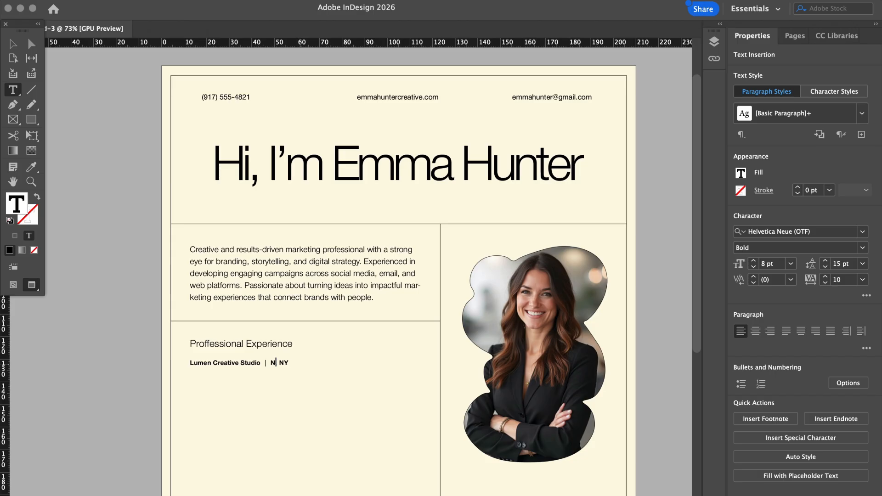
{"action": "type", "text": "EW YORK,"}
{"action": "left_click_drag", "start_coordinate": [261, 363], "coordinate": [194, 364]}
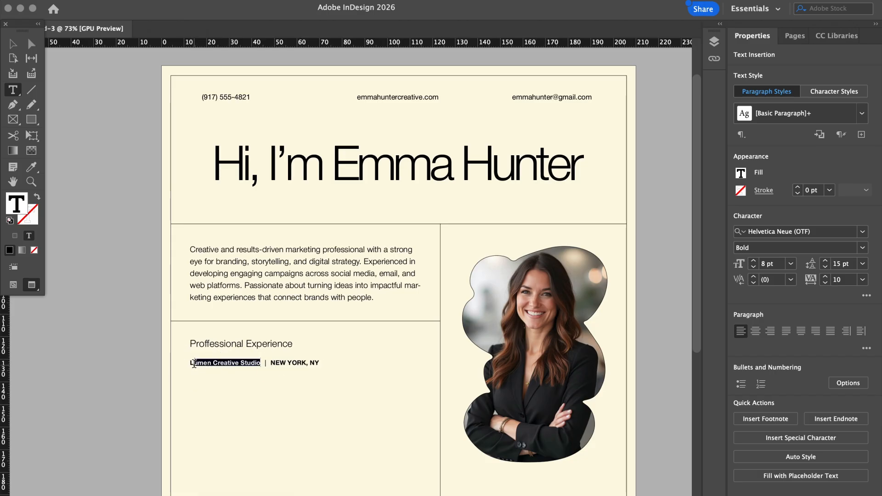
{"action": "type", "text": "LUMEN CREAT"}
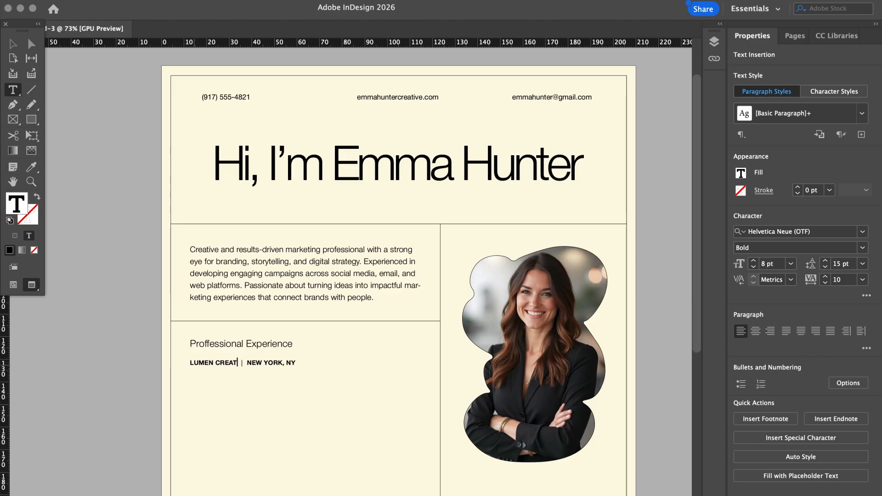
{"action": "type", "text": "IVE STUDIO"}
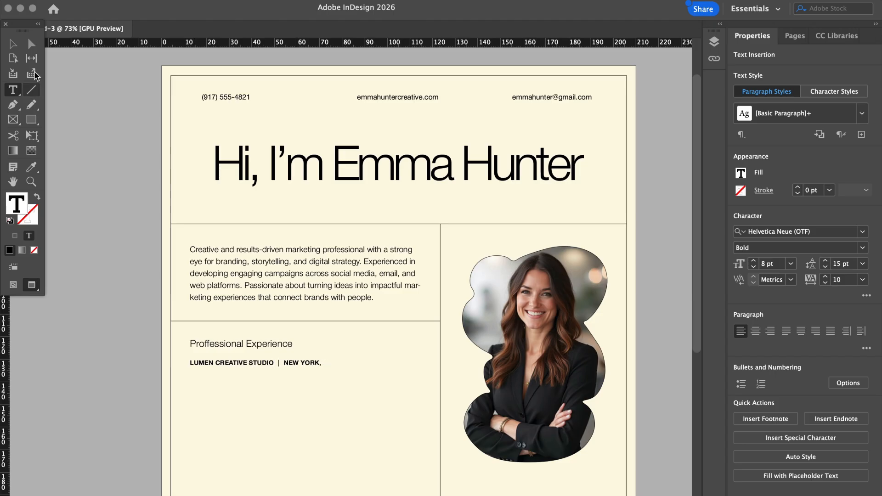
Widen the job line's frame and set the line to 7 pt
{"action": "left_click", "coordinate": [13, 43]}
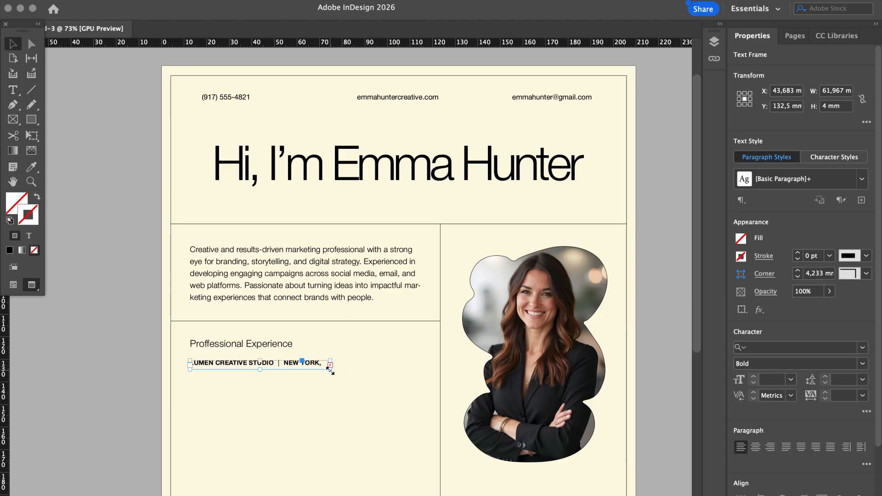
{"action": "mouse_move", "coordinate": [329, 366]}
{"action": "left_mouse_down"}
{"action": "mouse_move", "coordinate": [349, 367]}
{"action": "mouse_move", "coordinate": [339, 368]}
{"action": "left_mouse_up"}
{"action": "triple_click", "coordinate": [282, 363]}
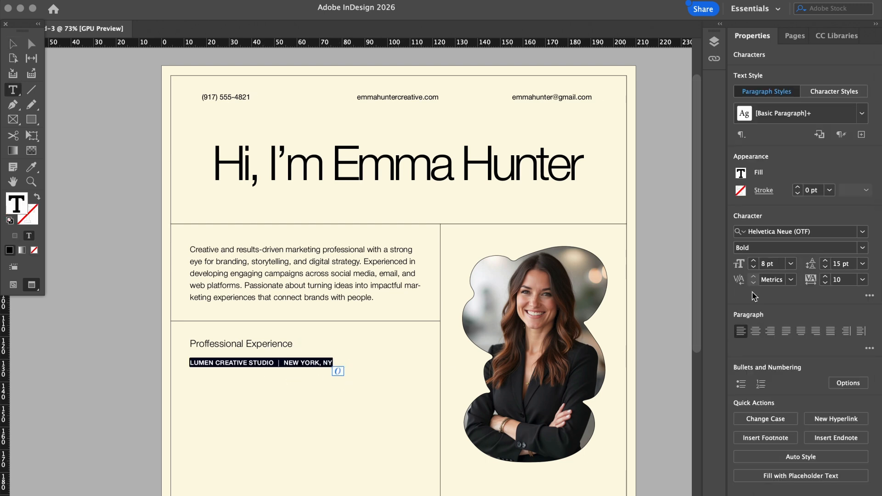
{"action": "left_click_drag", "start_coordinate": [767, 265], "coordinate": [758, 270]}
{"action": "type", "text": "7"}
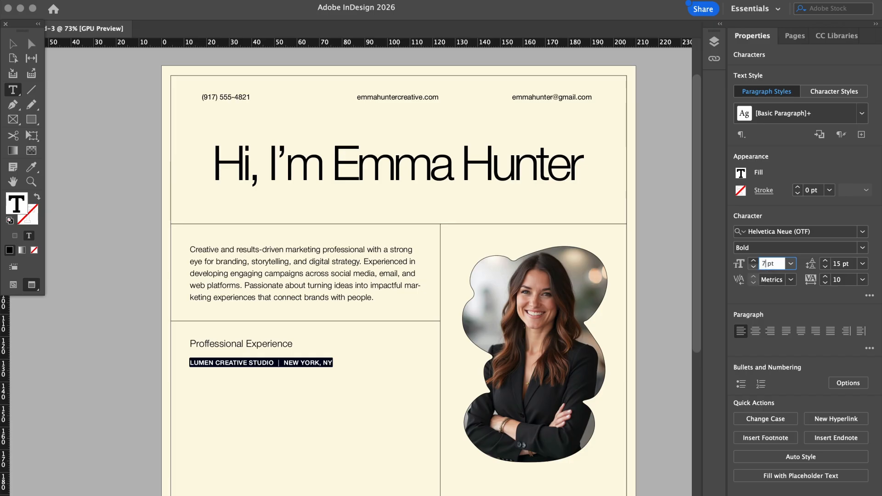
{"action": "key", "text": "Return"}
Set the Marketing Coordinator text to Helvetica Light
{"action": "left_click", "coordinate": [13, 43]}
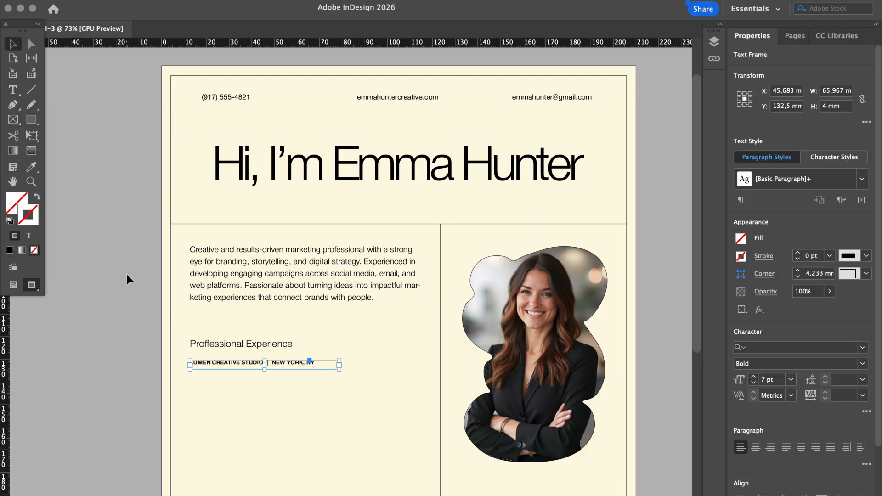
{"action": "left_click", "coordinate": [126, 274]}
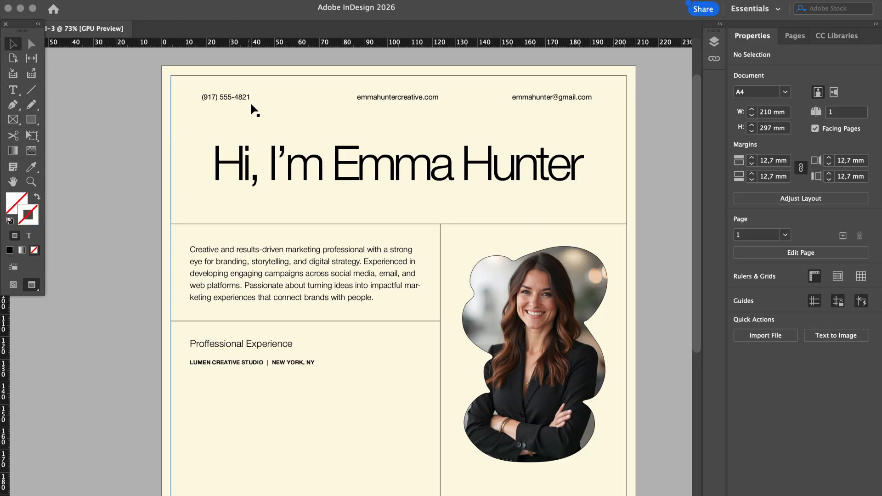
{"action": "key", "text": "w"}
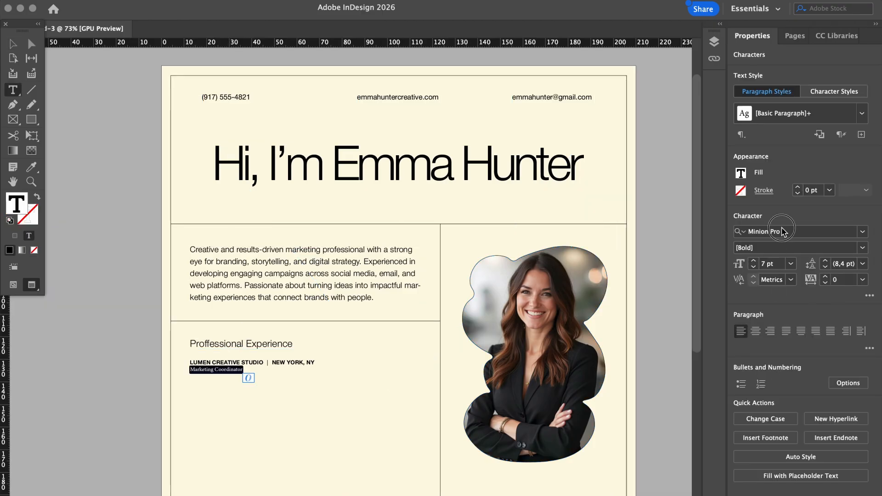
{"action": "left_click", "coordinate": [782, 231]}
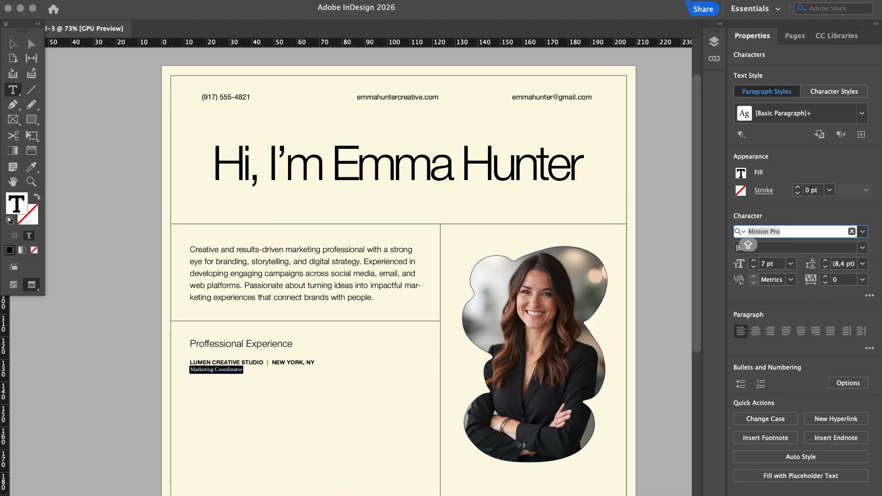
{"action": "type", "text": "HELVETIC"}
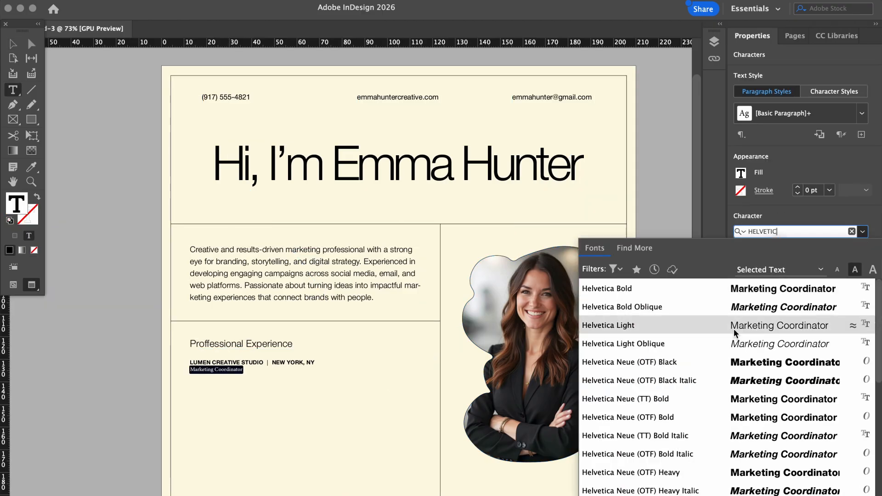
{"action": "left_click", "coordinate": [734, 328]}
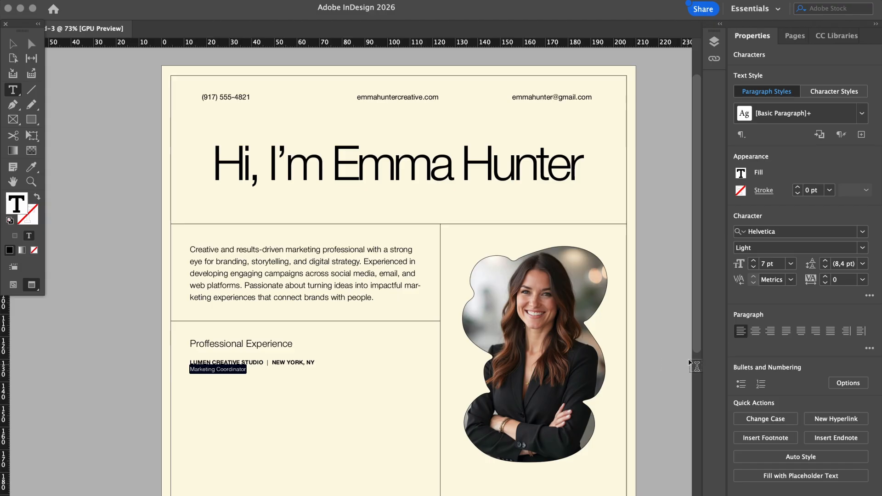
Step the Marketing Coordinator text size up to 10 pt
{"action": "left_click", "coordinate": [752, 260]}
{"action": "left_click", "coordinate": [751, 260]}
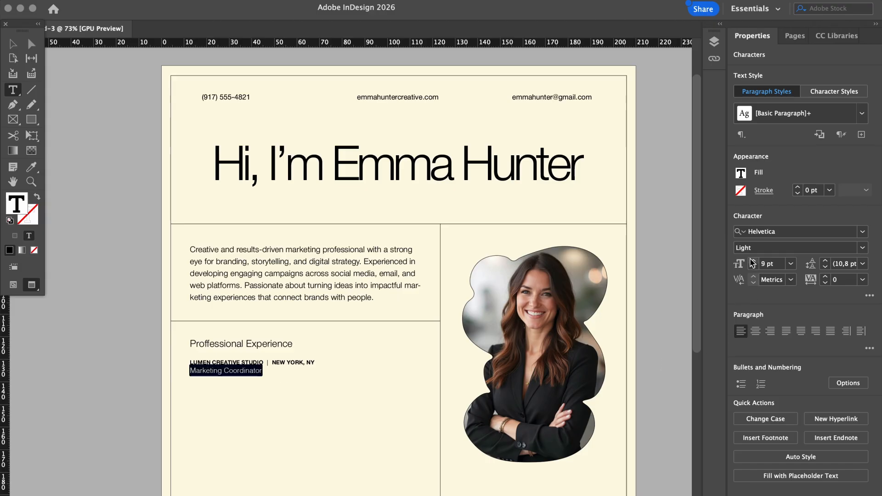
{"action": "left_click", "coordinate": [752, 261]}
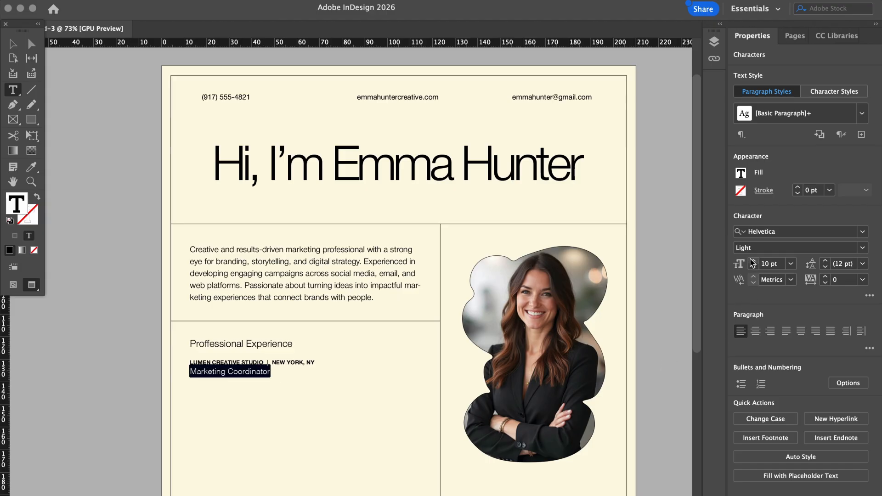
{"action": "left_click", "coordinate": [276, 372]}
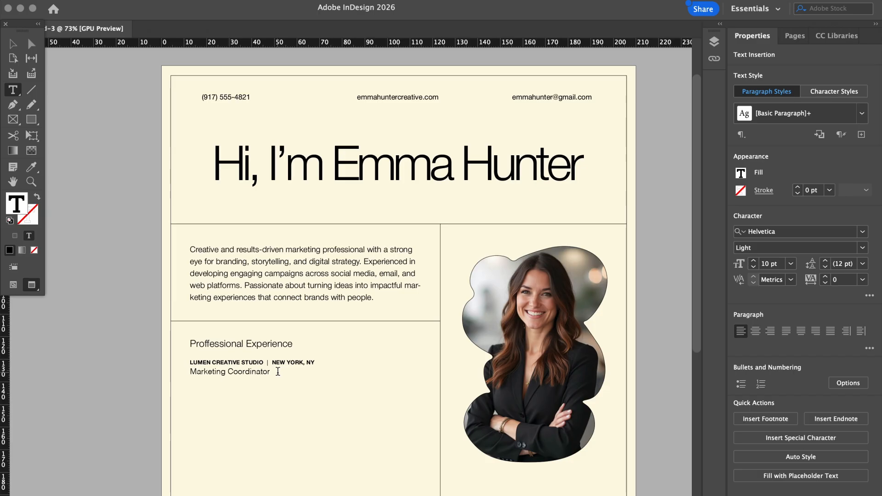
{"action": "left_click_drag", "start_coordinate": [276, 372], "coordinate": [169, 372]}
Add and then remove an empty line above Marketing Coordinator, then deselect
{"action": "left_click", "coordinate": [190, 373]}
{"action": "key", "text": "Return"}
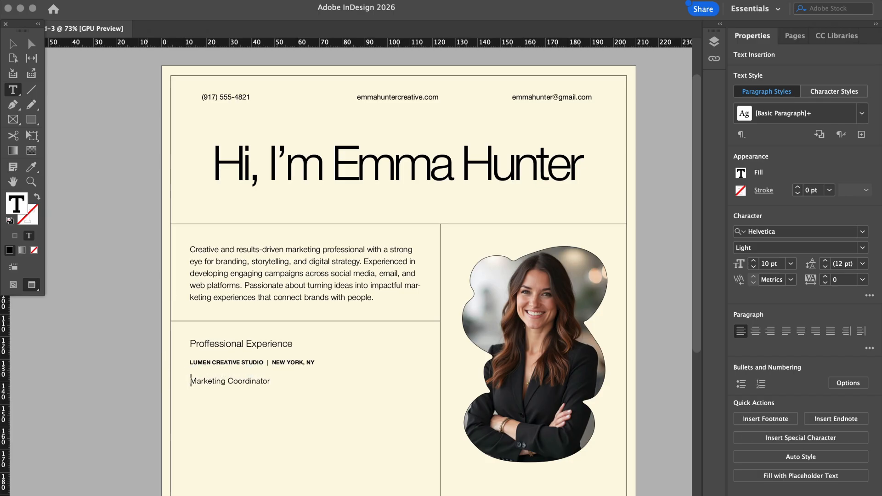
{"action": "key", "text": "BackSpace"}
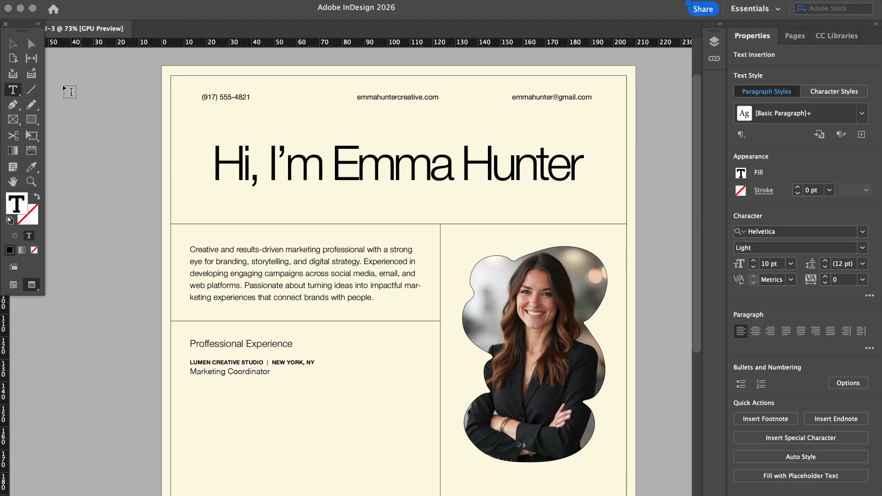
{"action": "left_click", "coordinate": [13, 44]}
{"action": "left_click", "coordinate": [91, 245]}
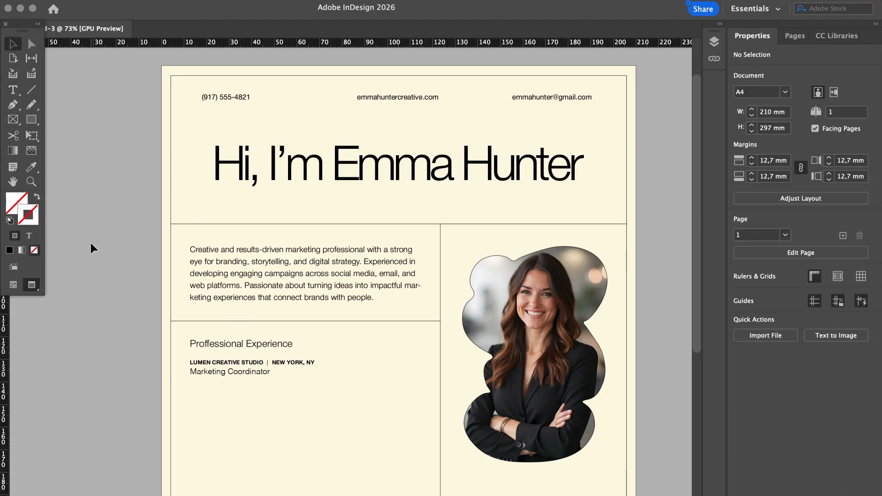
Raise the Marketing Coordinator line's leading to 16 pt
{"action": "scroll", "coordinate": [120, 336], "scroll_direction": "up", "scroll_amount": 3}
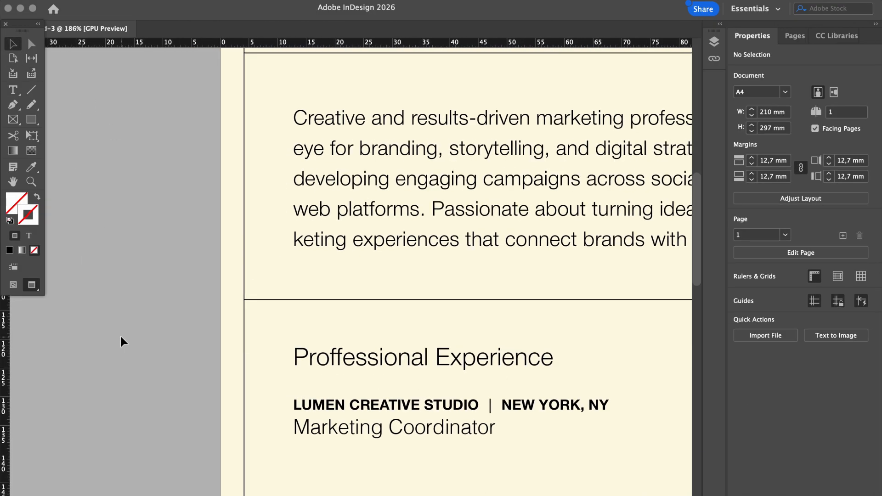
{"action": "scroll", "coordinate": [120, 337], "scroll_direction": "down", "scroll_amount": 3}
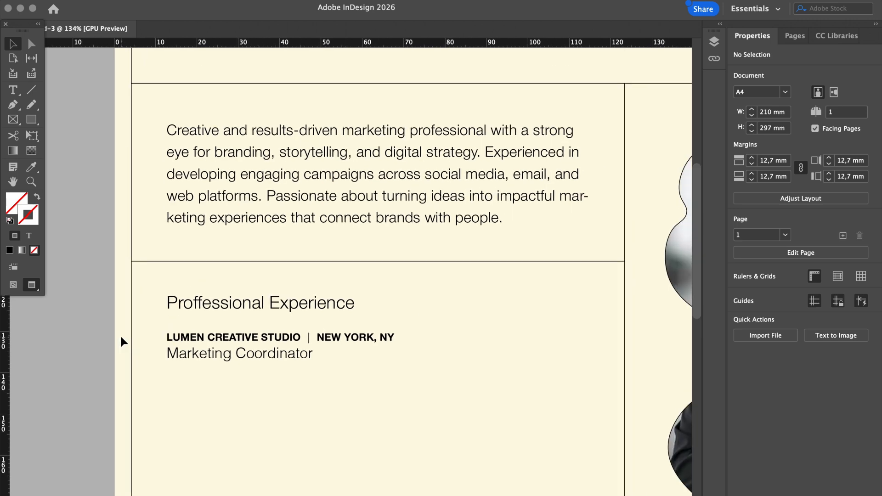
{"action": "scroll", "coordinate": [121, 338], "scroll_direction": "down", "scroll_amount": 3}
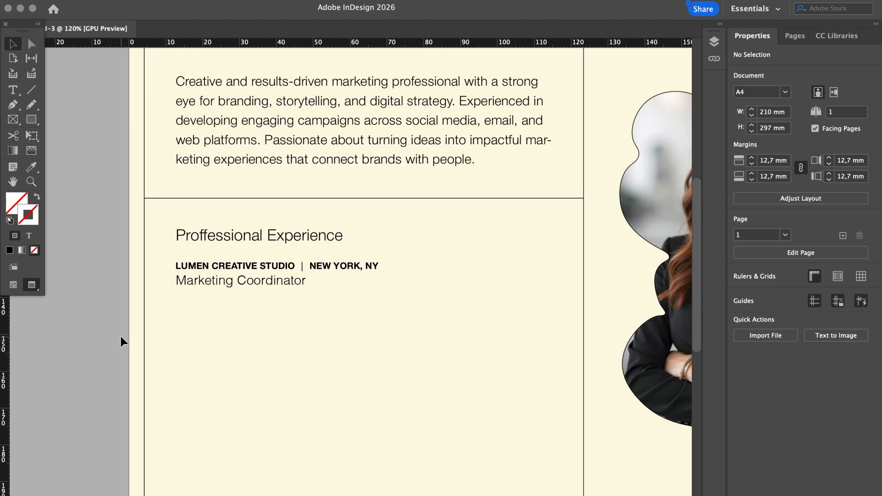
{"action": "double_click", "coordinate": [270, 289]}
{"action": "left_click_drag", "start_coordinate": [311, 284], "coordinate": [159, 284]}
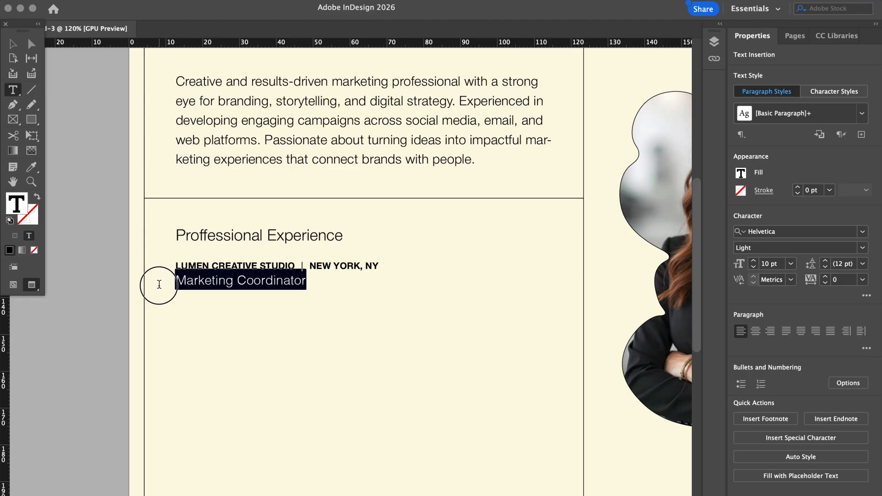
{"action": "left_click_drag", "start_coordinate": [159, 284], "coordinate": [167, 293]}
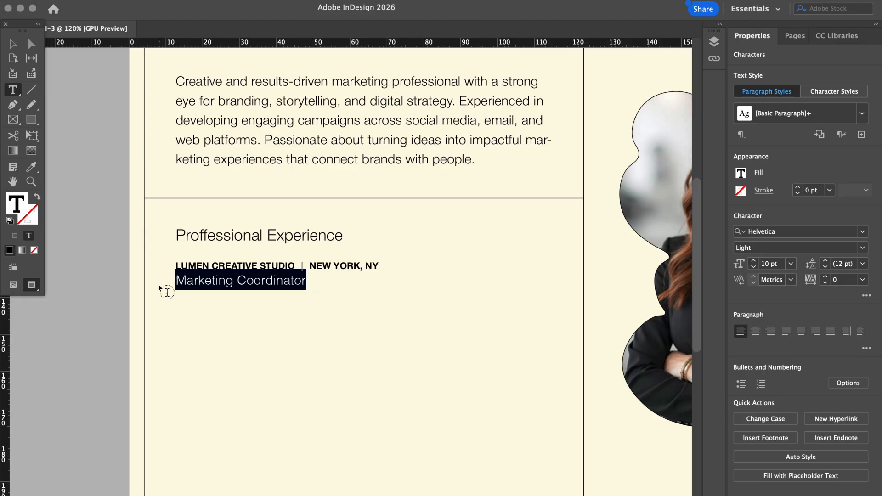
{"action": "left_click", "coordinate": [304, 281]}
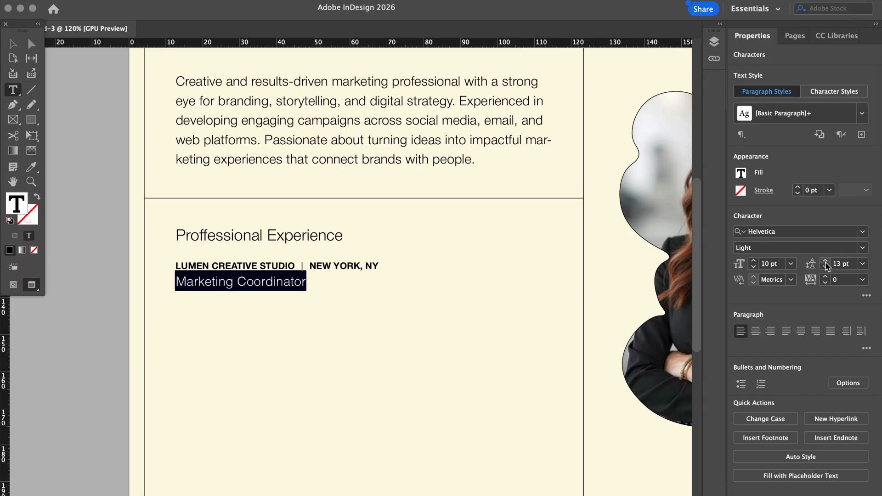
{"action": "left_click", "coordinate": [826, 262]}
{"action": "left_click", "coordinate": [825, 261]}
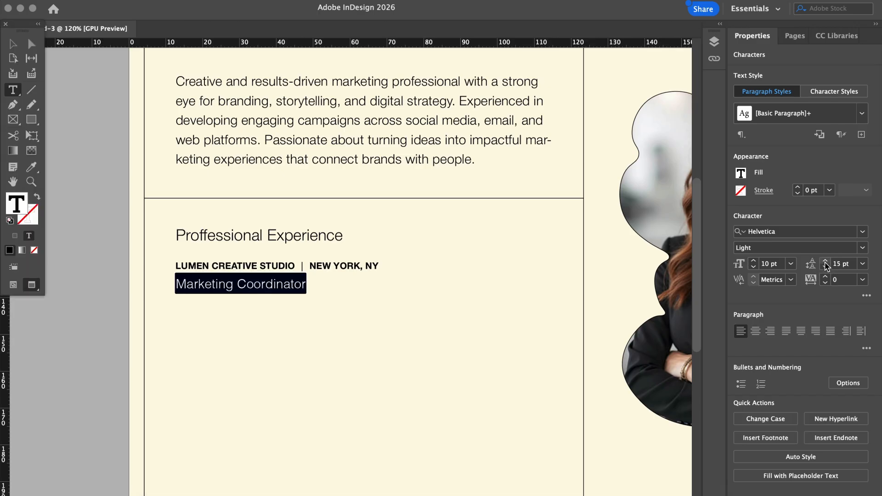
{"action": "left_click", "coordinate": [825, 262]}
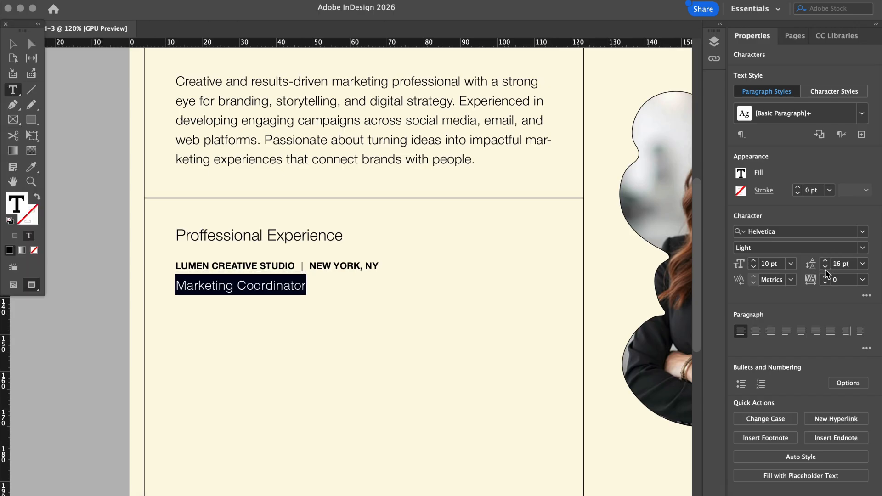
Add an empty new line after Marketing Coordinator and check the reference text behind
{"action": "left_click", "coordinate": [305, 288]}
{"action": "key", "text": "Return"}
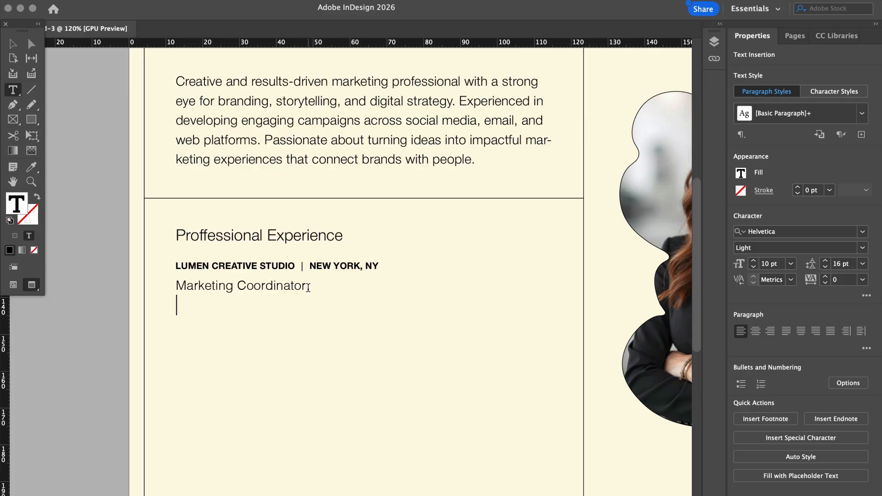
{"action": "mouse_move", "coordinate": [422, 12]}
{"action": "left_mouse_down"}
{"action": "mouse_move", "coordinate": [428, 317]}
{"action": "mouse_move", "coordinate": [409, 72]}
{"action": "mouse_move", "coordinate": [412, 78]}
{"action": "mouse_move", "coordinate": [414, 19]}
{"action": "mouse_move", "coordinate": [427, 12]}
{"action": "left_mouse_up"}
{"action": "left_click", "coordinate": [166, 488]}
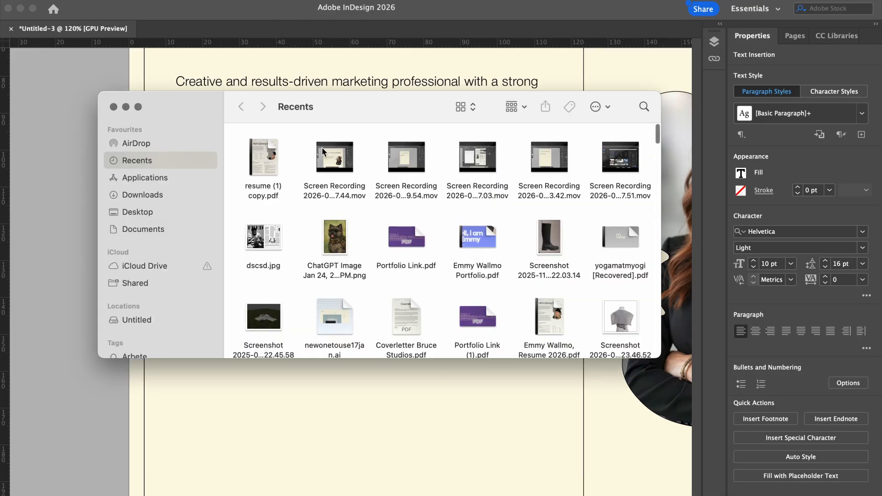
{"action": "left_click", "coordinate": [272, 152]}
{"action": "double_click", "coordinate": [273, 151]}
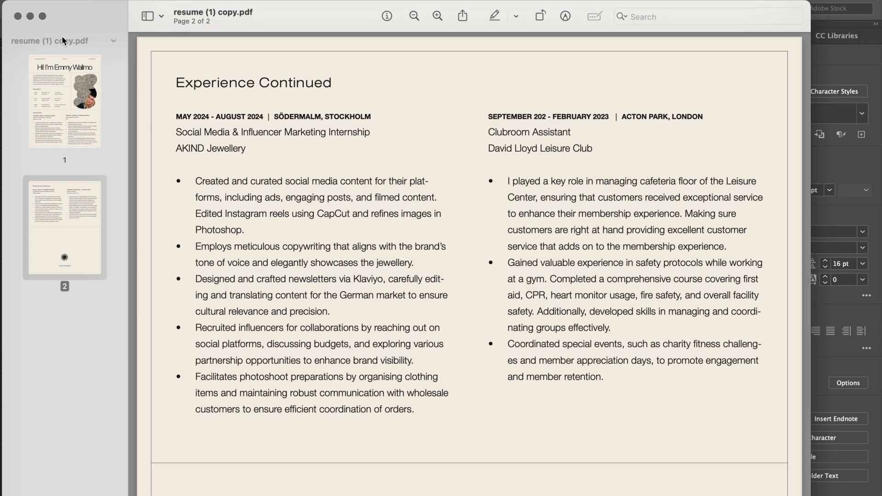
{"action": "left_click", "coordinate": [18, 17]}
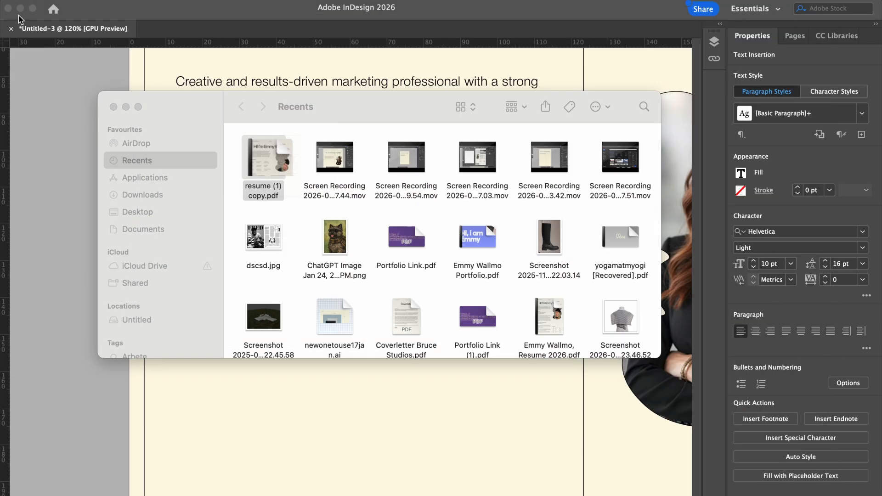
{"action": "left_click", "coordinate": [114, 107]}
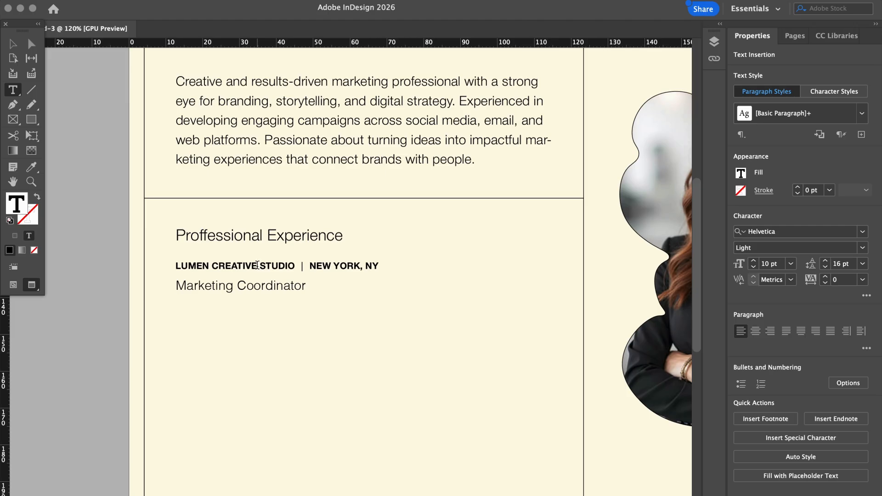
{"action": "left_click_drag", "start_coordinate": [296, 266], "coordinate": [169, 263]}
{"action": "key", "text": "super+c"}
Paste LUMEN CREATIVE STUDIO onto a new line below Marketing Coordinator
{"action": "left_click", "coordinate": [316, 289]}
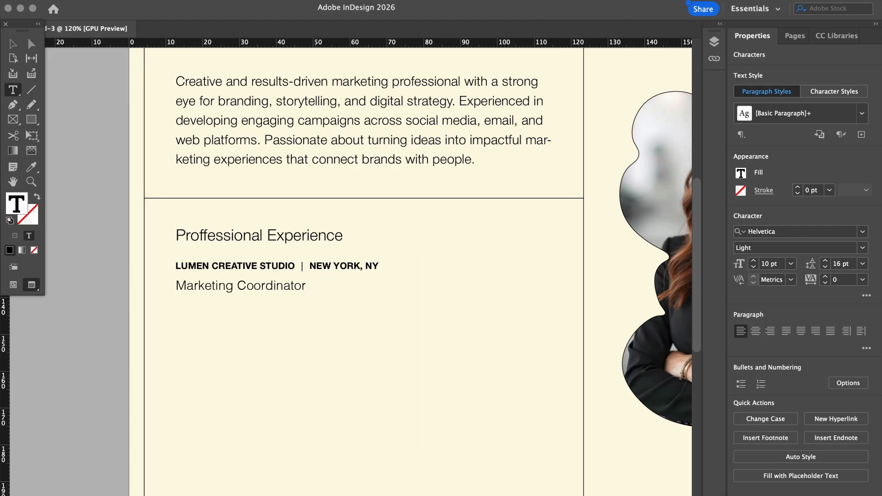
{"action": "key", "text": "Return"}
{"action": "key", "text": "super+v"}
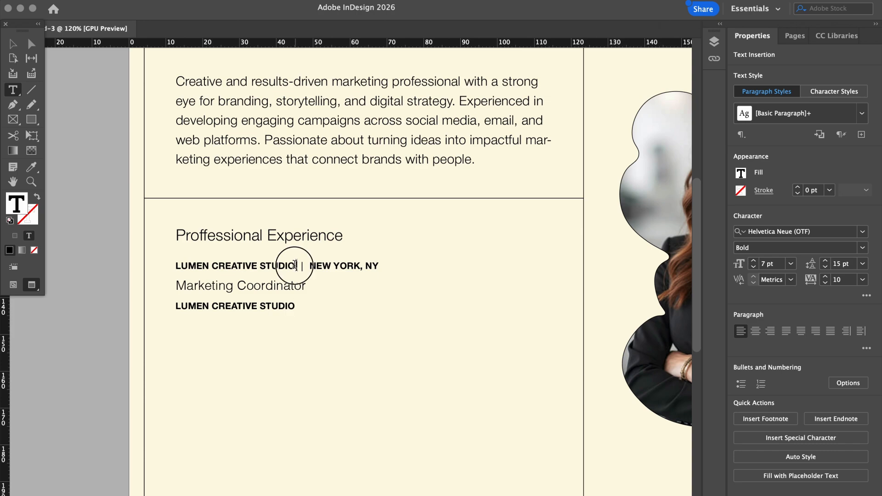
Replace the first line's company name with the job's date range copied from ChatGPT
{"action": "left_click_drag", "start_coordinate": [297, 265], "coordinate": [152, 271]}
{"action": "left_click", "coordinate": [218, 495]}
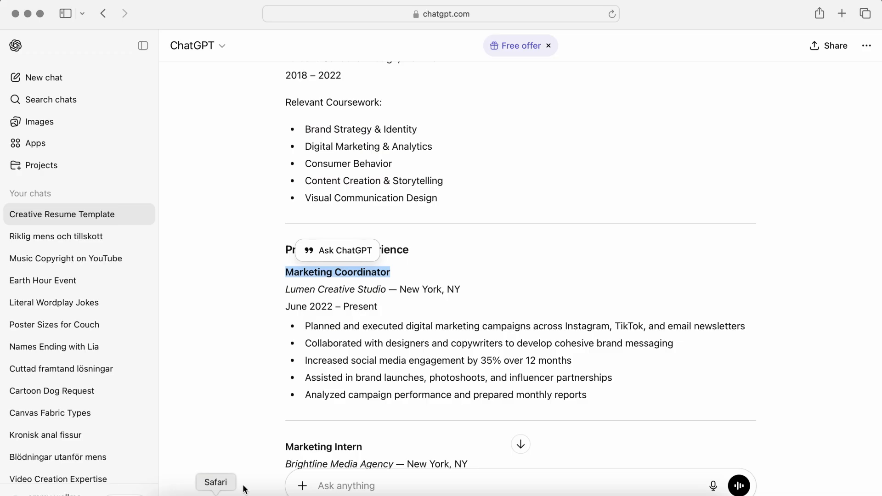
{"action": "left_click", "coordinate": [363, 303]}
{"action": "left_click_drag", "start_coordinate": [387, 310], "coordinate": [240, 305]}
{"action": "key", "text": "super+c"}
{"action": "left_click", "coordinate": [597, 494]}
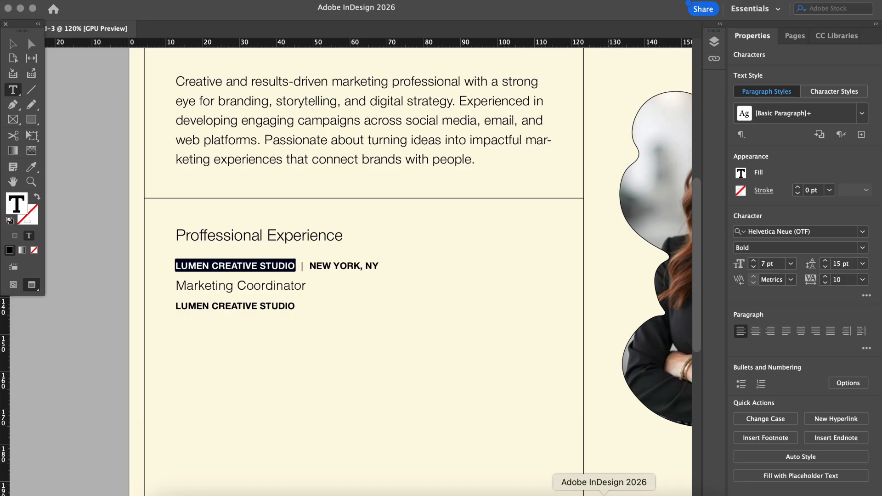
{"action": "triple_click", "coordinate": [227, 265]}
{"action": "left_click", "coordinate": [227, 265]}
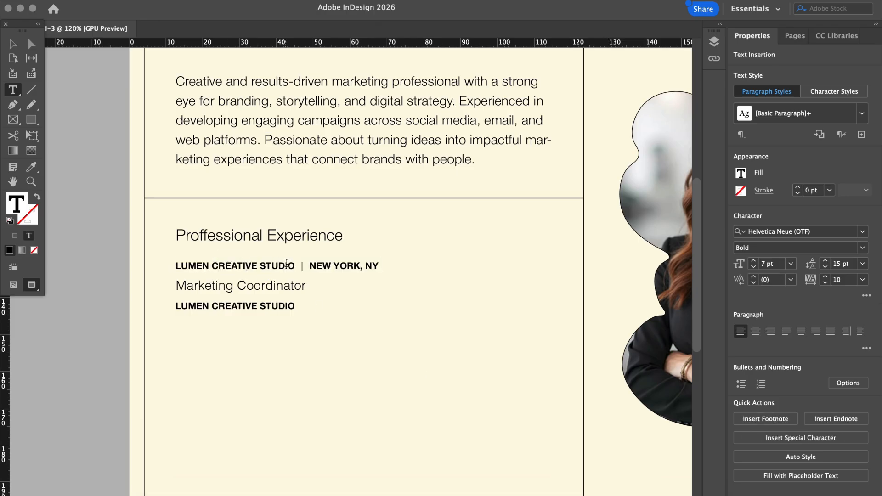
{"action": "left_click_drag", "start_coordinate": [296, 266], "coordinate": [147, 271]}
{"action": "key", "text": "super+v"}
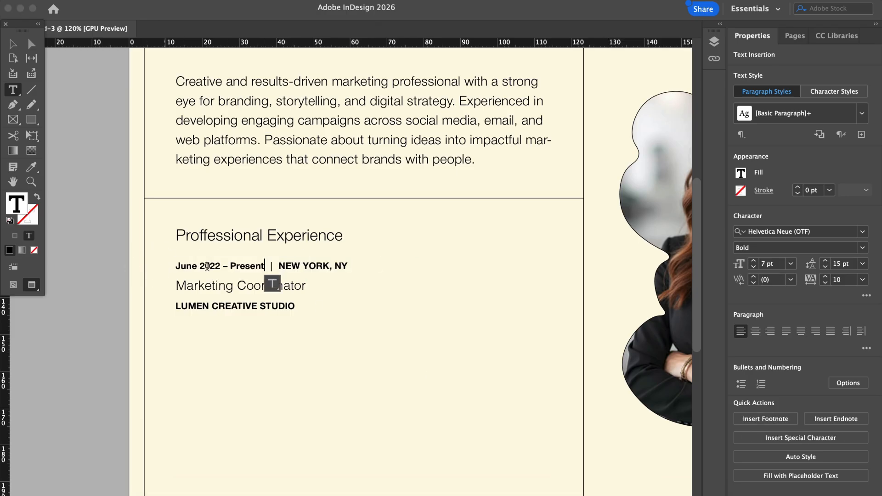
Retype the date range in capitals as JUNE 2022 - PRESENT
{"action": "left_click_drag", "start_coordinate": [268, 265], "coordinate": [183, 265]}
{"action": "type", "text": "une"}
{"action": "key", "text": "BackSpace"}
{"action": "key", "text": "BackSpace"}
{"action": "key", "text": "BackSpace"}
{"action": "key", "text": "BackSpace"}
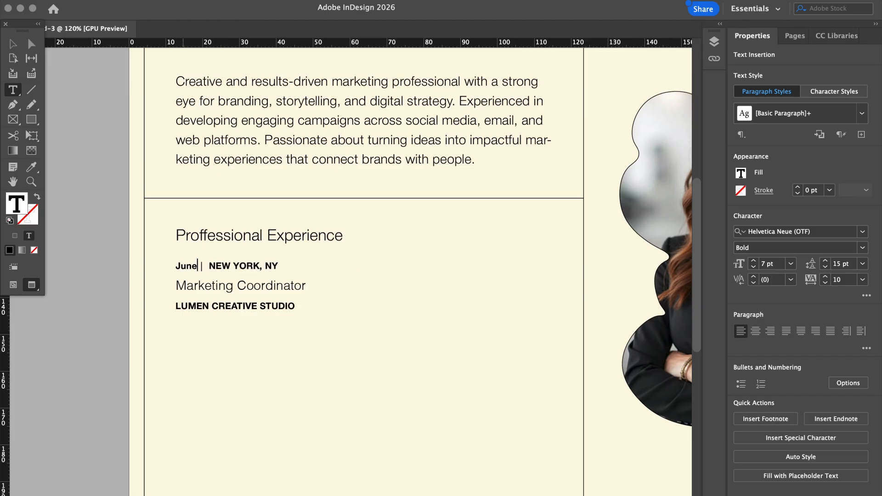
{"action": "type", "text": "UNE 2022 -"}
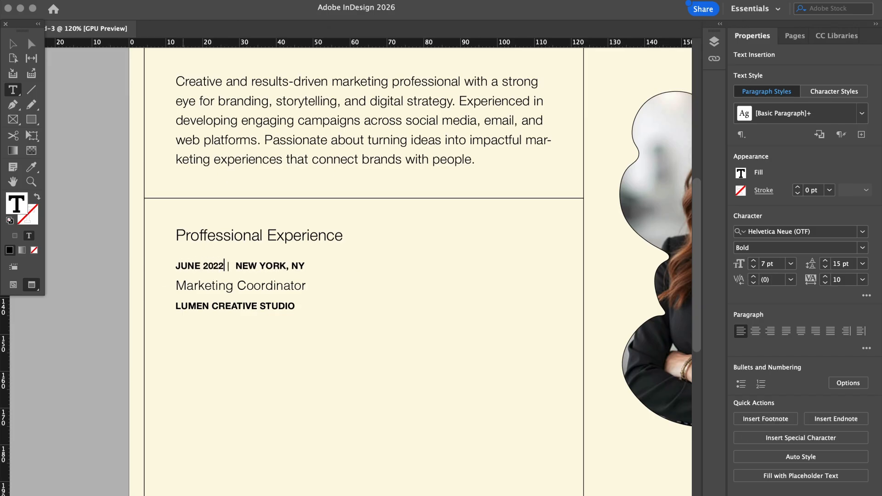
{"action": "type", "text": " PRESENT"}
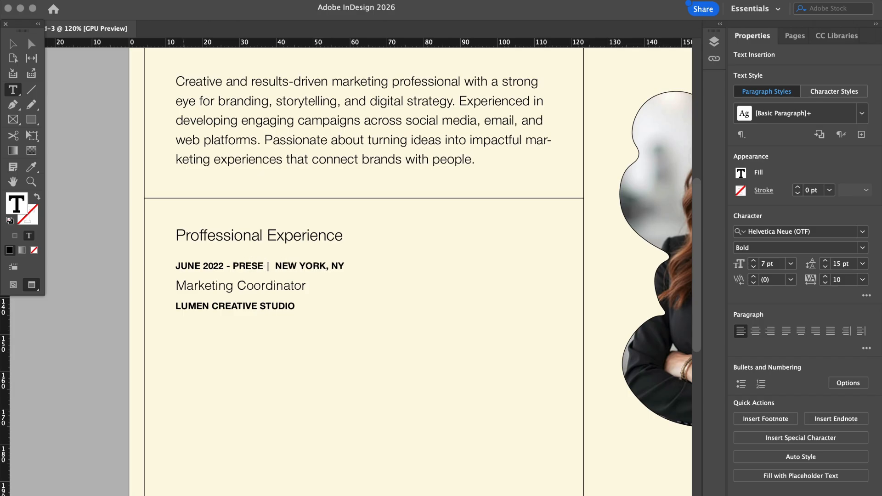
{"action": "left_click", "coordinate": [13, 44]}
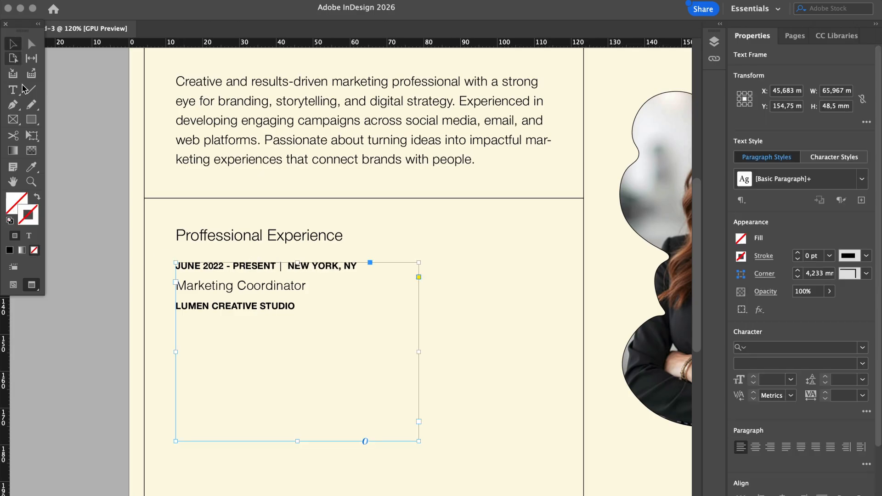
{"action": "left_click", "coordinate": [99, 257]}
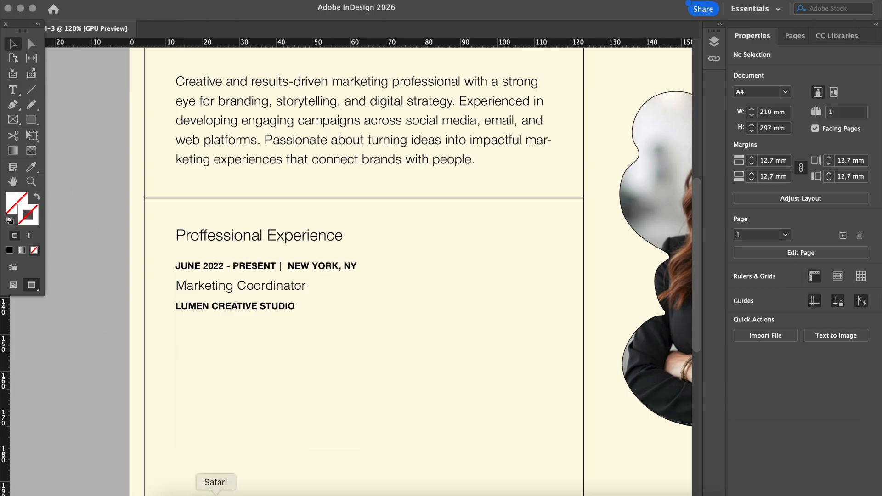
Check the layout against the reference file resume (1) copy.pdf, then close it
{"action": "left_click", "coordinate": [166, 488]}
{"action": "left_click", "coordinate": [275, 146]}
{"action": "double_click", "coordinate": [274, 146]}
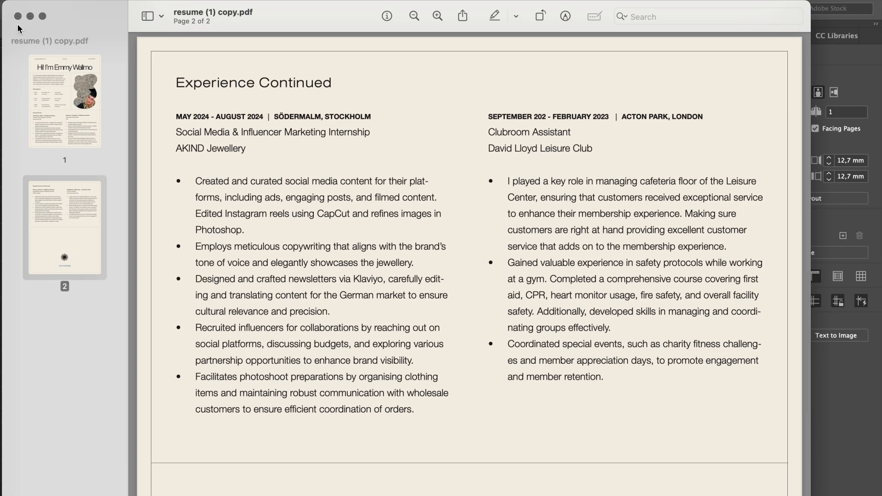
{"action": "left_click", "coordinate": [17, 17]}
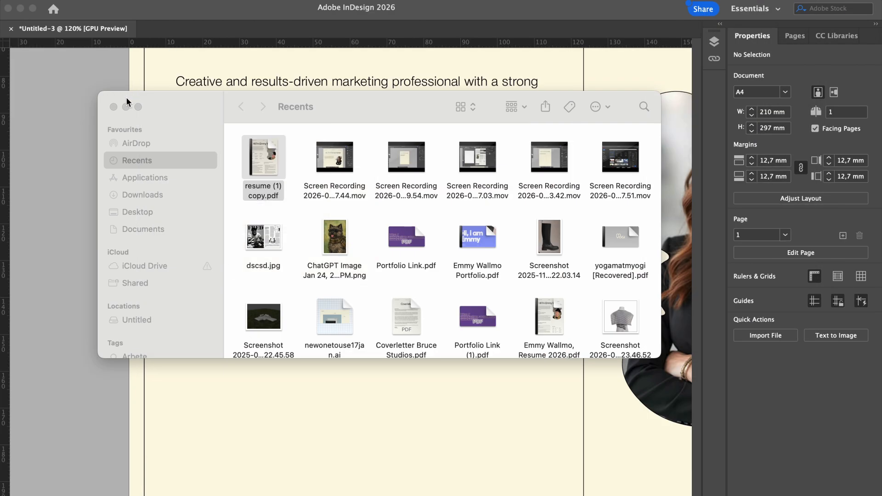
{"action": "left_click", "coordinate": [113, 106]}
Retype the letters after L in the company name in lowercase, so it reads 'Lumen'
{"action": "left_click", "coordinate": [252, 307]}
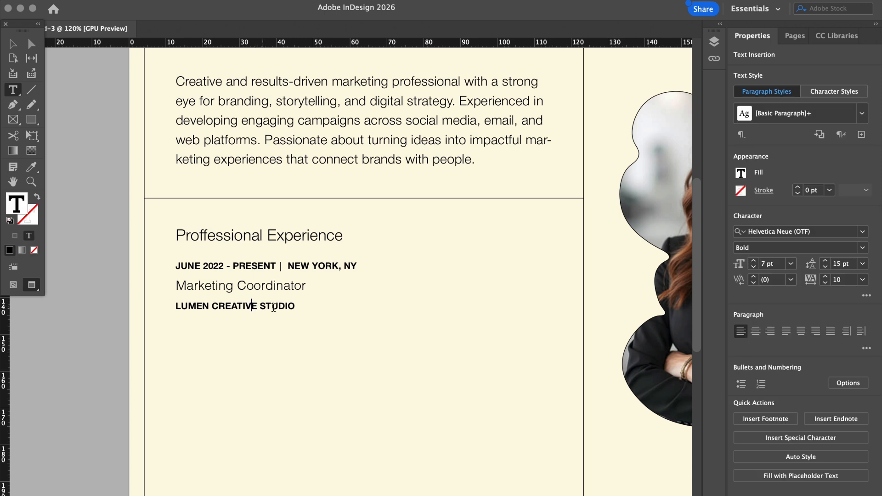
{"action": "left_click_drag", "start_coordinate": [284, 286], "coordinate": [247, 286]}
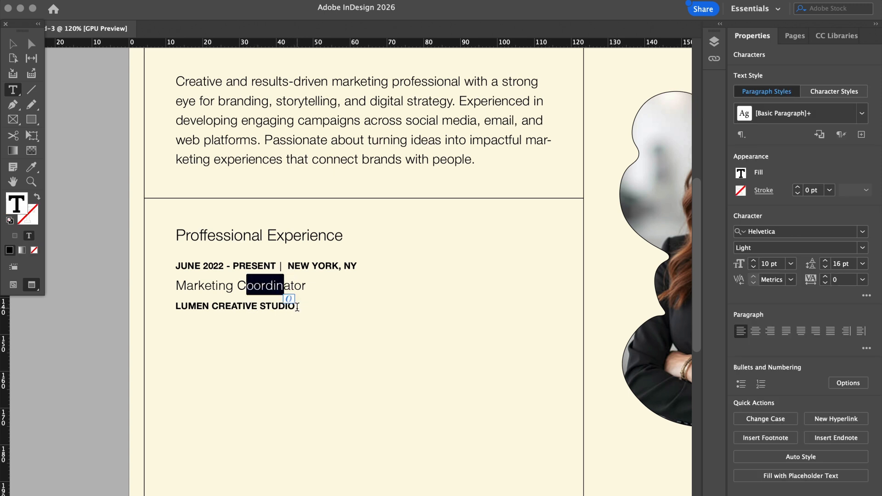
{"action": "left_click", "coordinate": [298, 307]}
{"action": "left_click_drag", "start_coordinate": [297, 307], "coordinate": [184, 304]}
{"action": "type", "text": "umen Creative Studio"}
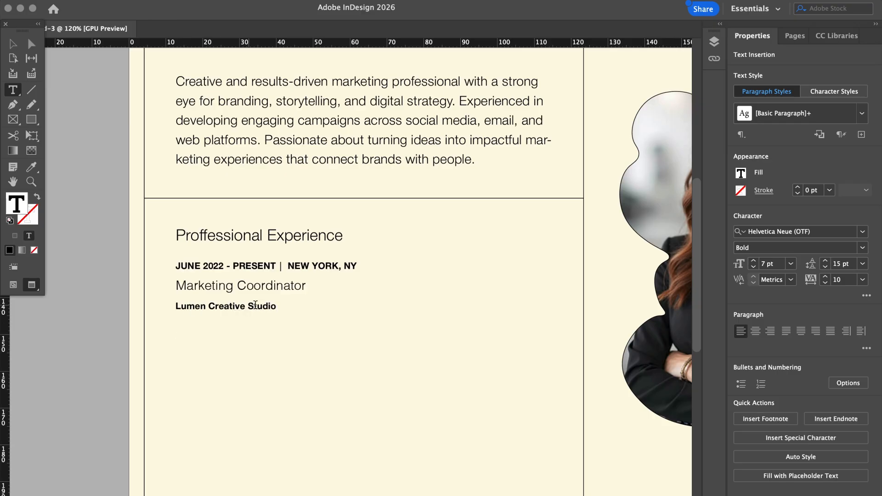
Set the Lumen Creative Studio line to Regular weight
{"action": "left_click_drag", "start_coordinate": [276, 285], "coordinate": [150, 309]}
{"action": "left_click", "coordinate": [856, 248]}
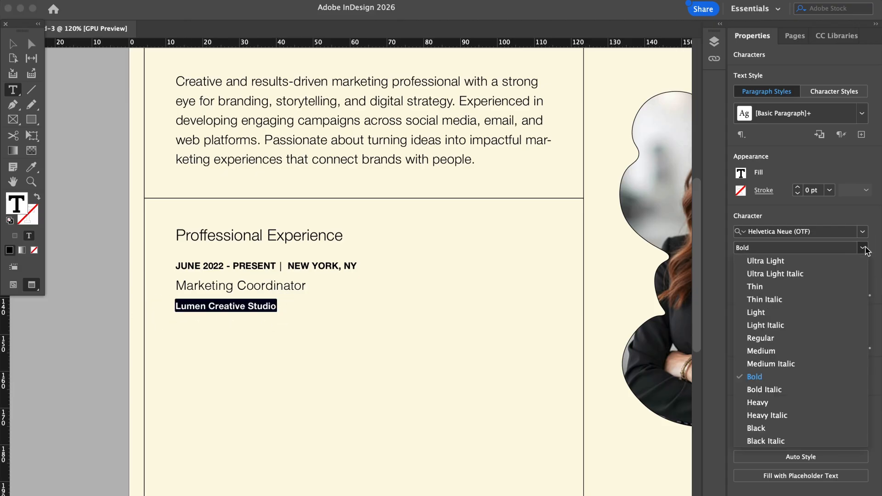
{"action": "left_click", "coordinate": [788, 335]}
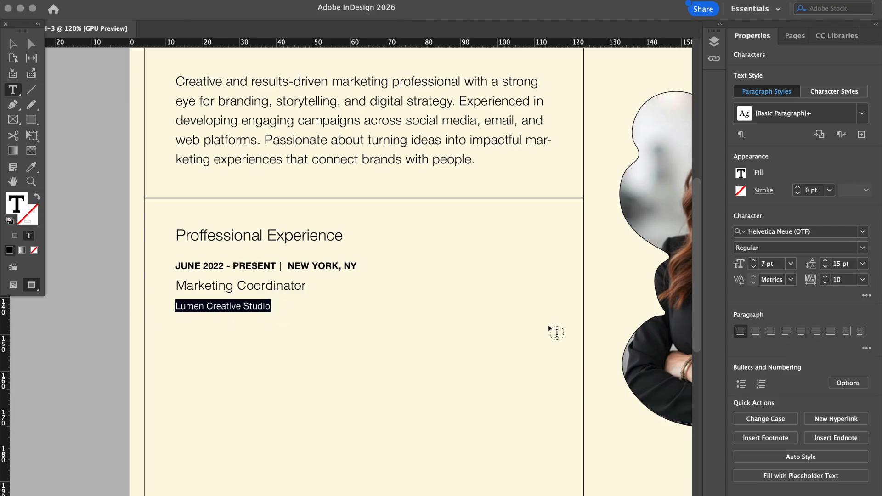
{"action": "left_click", "coordinate": [501, 322]}
{"action": "scroll", "coordinate": [486, 318], "scroll_direction": "down", "scroll_amount": 6}
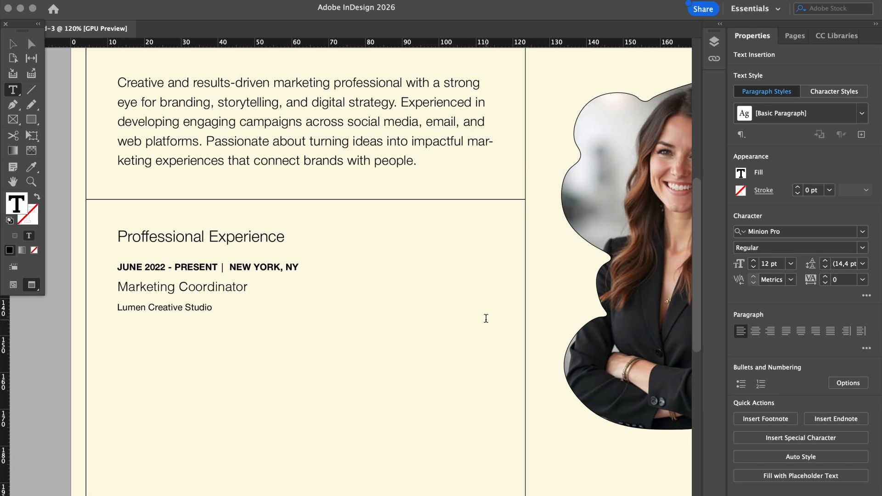
{"action": "left_click", "coordinate": [211, 308]}
{"action": "left_click", "coordinate": [118, 308]}
{"action": "left_click", "coordinate": [125, 308]}
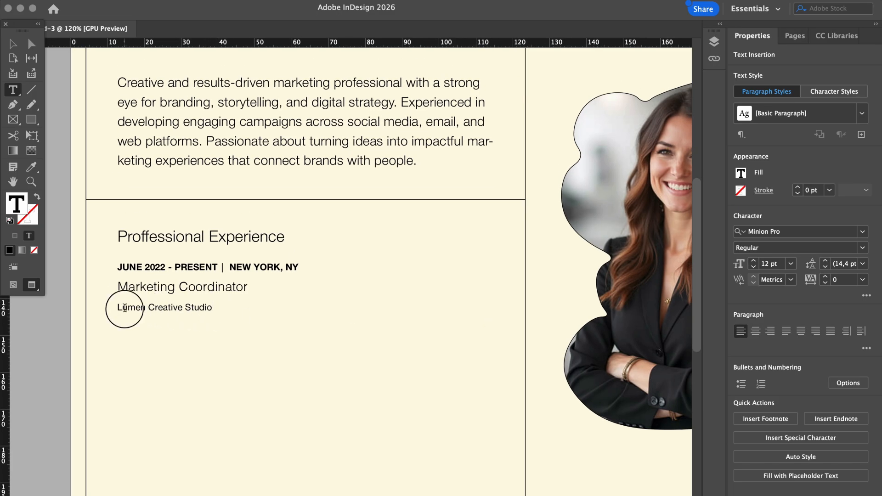
Enlarge the Lumen Creative Studio line to 10 pt
{"action": "left_click", "coordinate": [13, 44]}
{"action": "triple_click", "coordinate": [176, 307]}
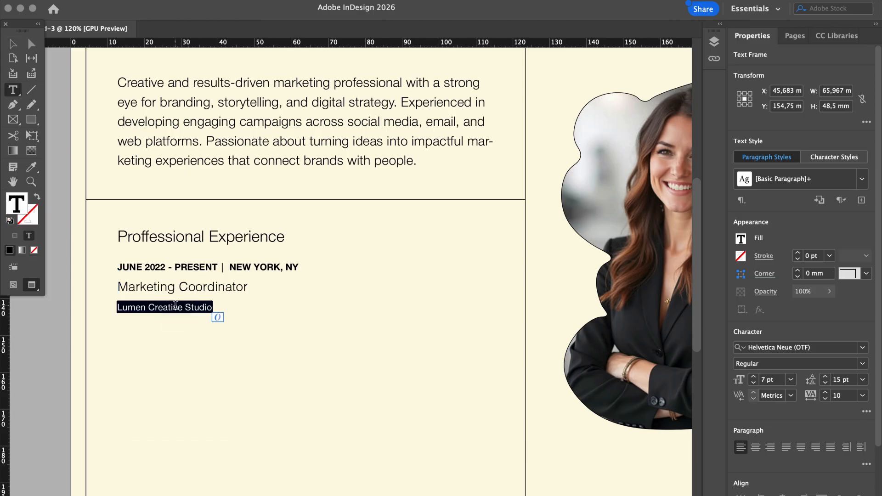
{"action": "left_click_drag", "start_coordinate": [214, 287], "coordinate": [114, 309]}
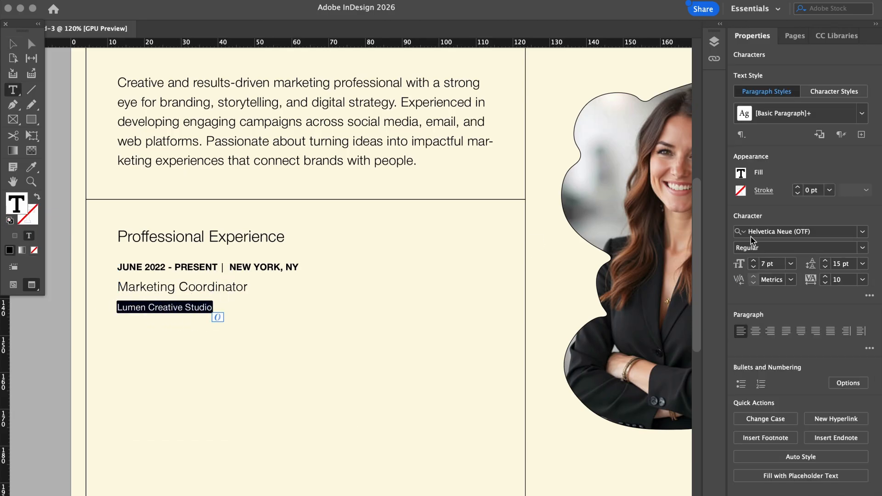
{"action": "left_click", "coordinate": [754, 261]}
{"action": "left_click", "coordinate": [754, 260]}
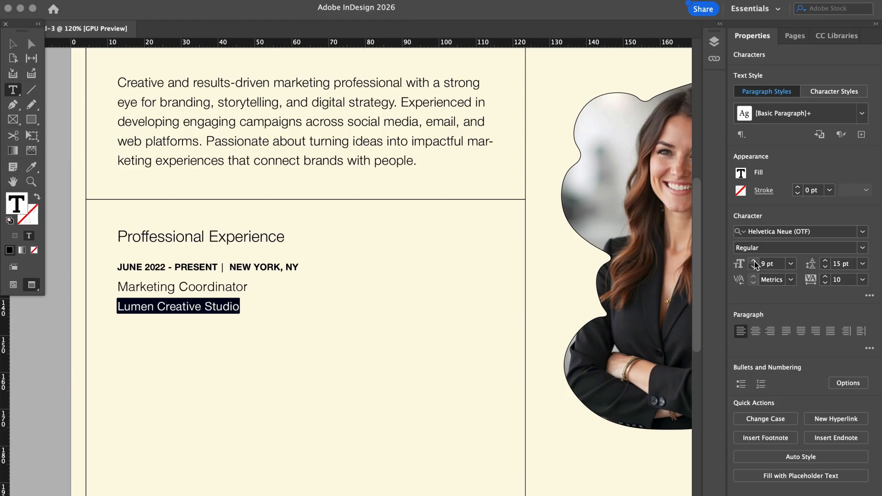
{"action": "left_click", "coordinate": [754, 261]}
{"action": "key", "text": "Escape"}
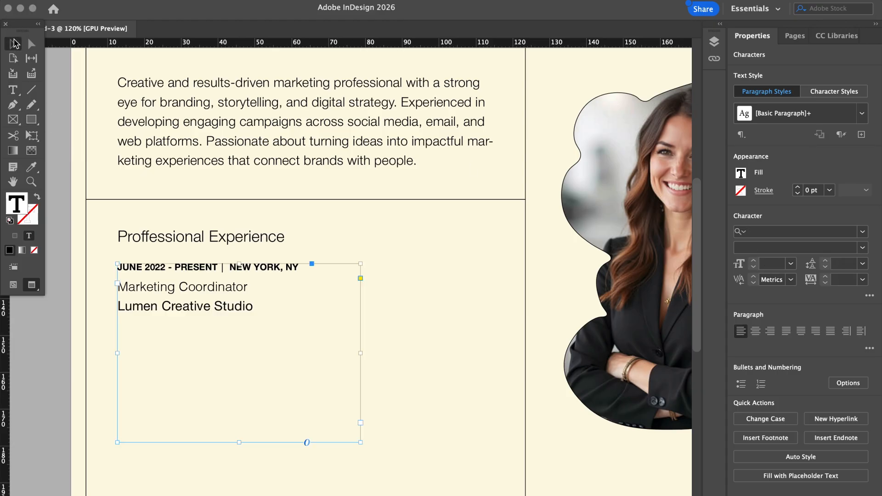
{"action": "left_click", "coordinate": [65, 171]}
{"action": "scroll", "coordinate": [66, 171], "scroll_direction": "left", "scroll_amount": 1}
{"action": "scroll", "coordinate": [65, 172], "scroll_direction": "up", "scroll_amount": 2}
{"action": "scroll", "coordinate": [66, 172], "scroll_direction": "left", "scroll_amount": 2}
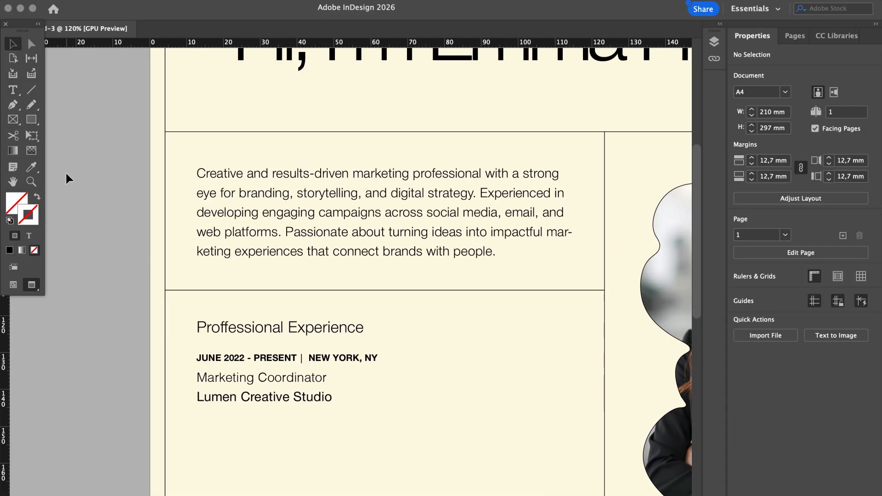
Change the company line to Light weight and shrink it to 8 pt
{"action": "double_click", "coordinate": [275, 397]}
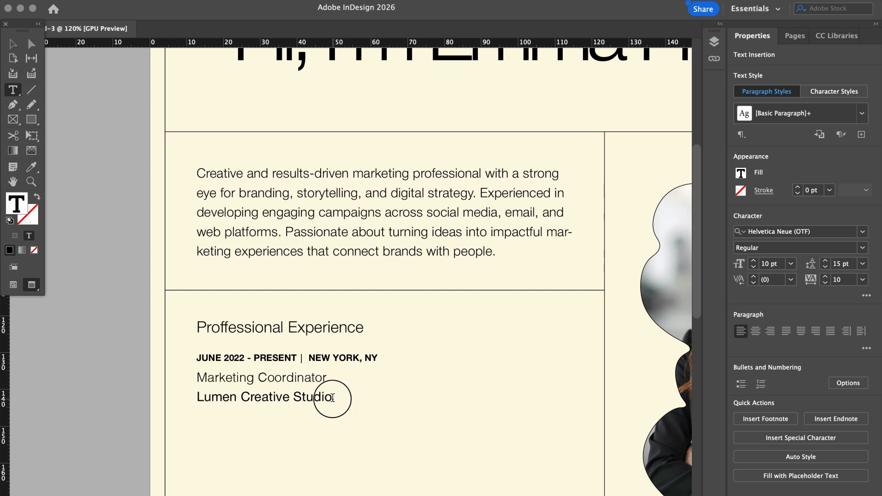
{"action": "left_click_drag", "start_coordinate": [332, 398], "coordinate": [181, 398]}
{"action": "left_click", "coordinate": [845, 248]}
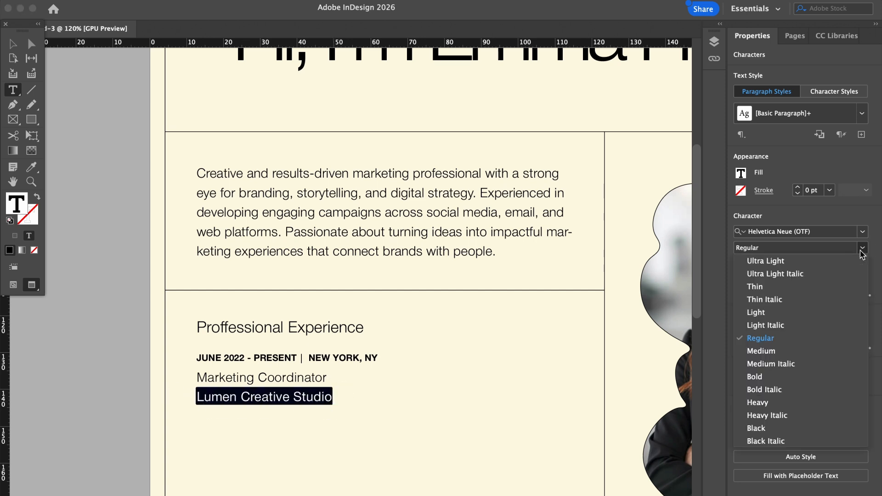
{"action": "left_click", "coordinate": [772, 311]}
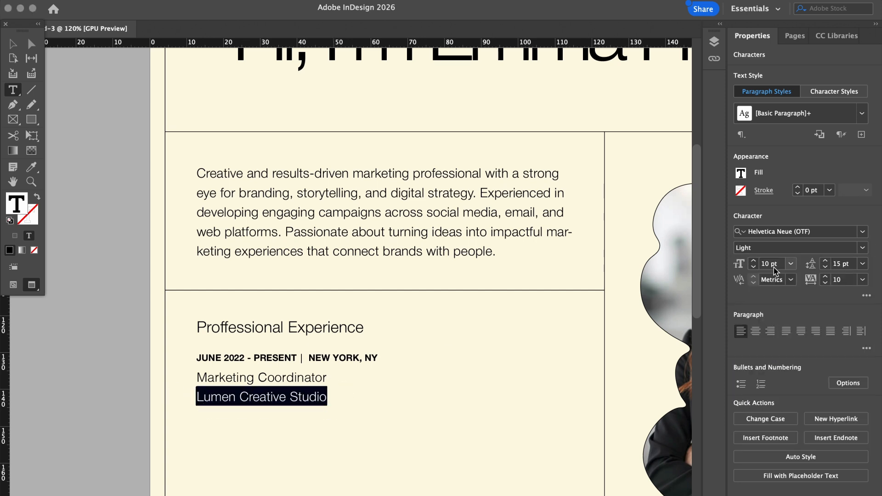
{"action": "left_click", "coordinate": [754, 267]}
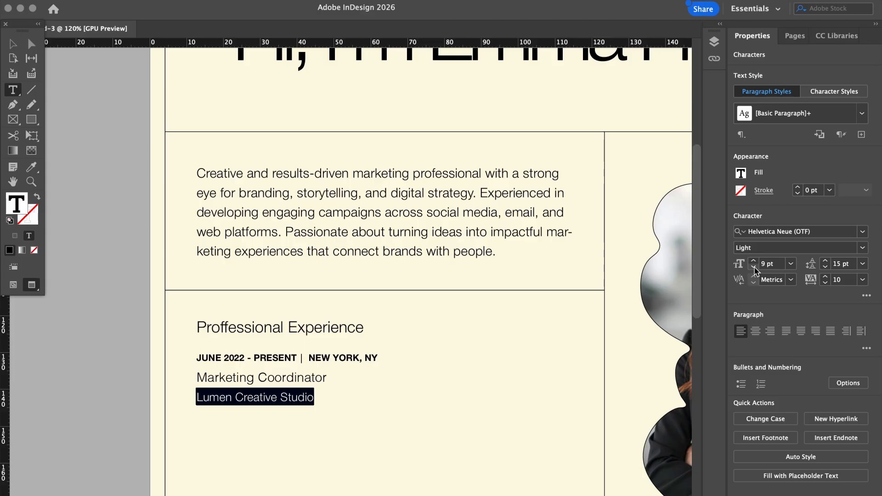
{"action": "left_click", "coordinate": [754, 267]}
{"action": "left_click", "coordinate": [14, 44]}
{"action": "left_click", "coordinate": [107, 272]}
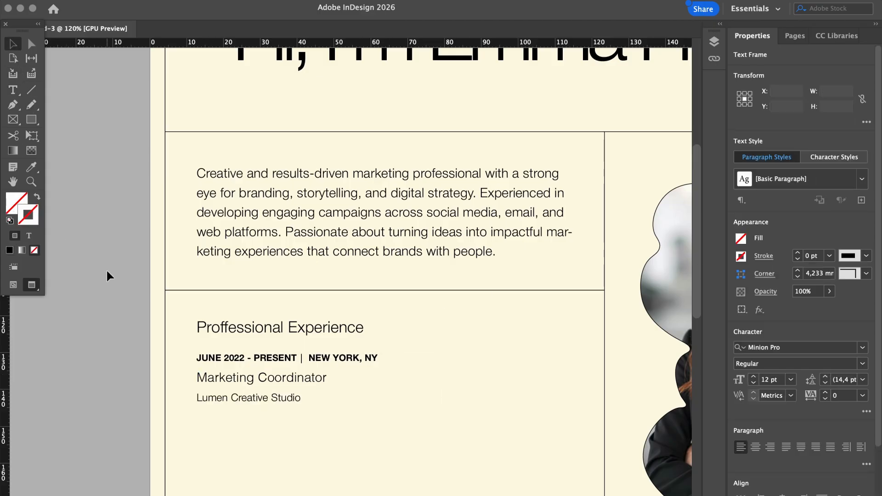
Switch the company line's font style to Light Italic
{"action": "double_click", "coordinate": [245, 378]}
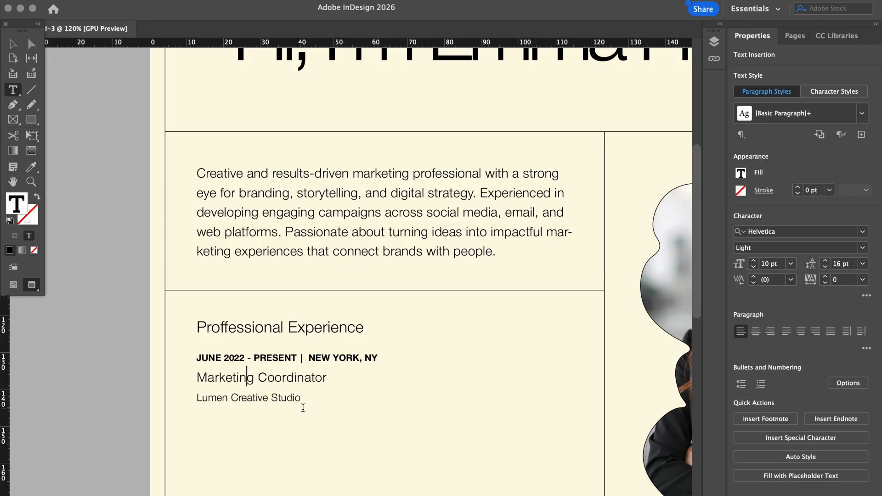
{"action": "left_click_drag", "start_coordinate": [302, 398], "coordinate": [191, 399]}
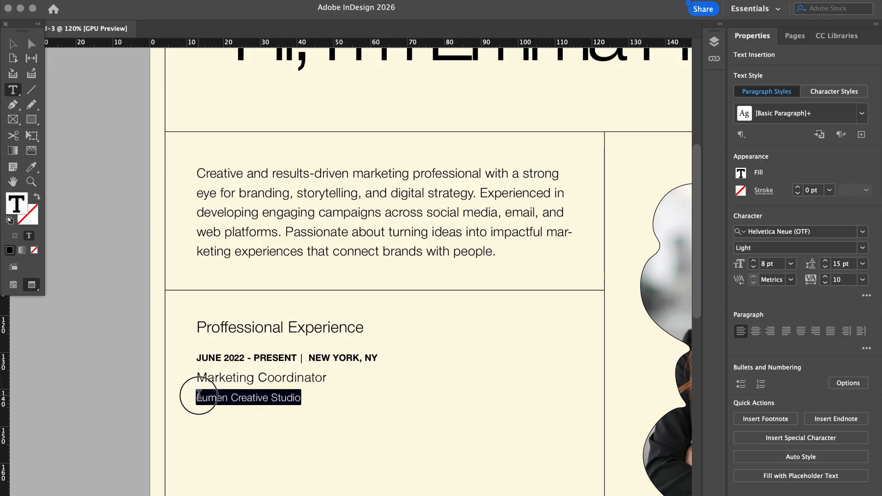
{"action": "left_click", "coordinate": [862, 248]}
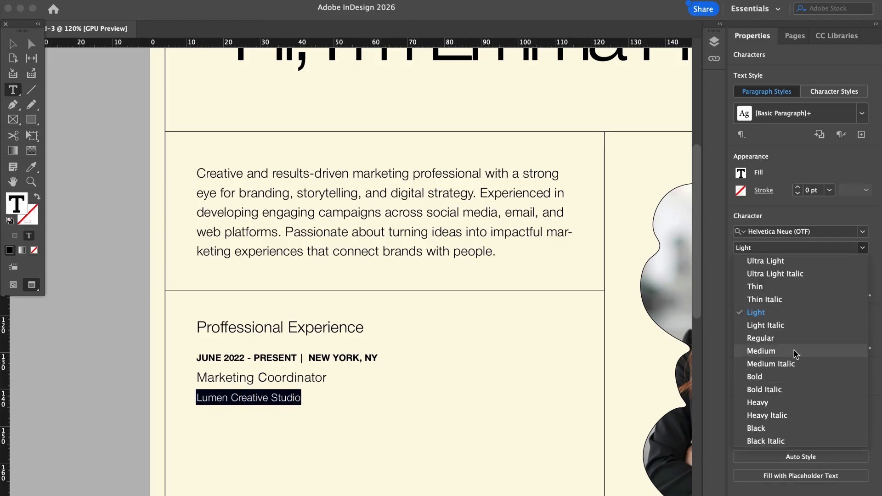
{"action": "left_click", "coordinate": [792, 325]}
{"action": "left_click", "coordinate": [13, 44]}
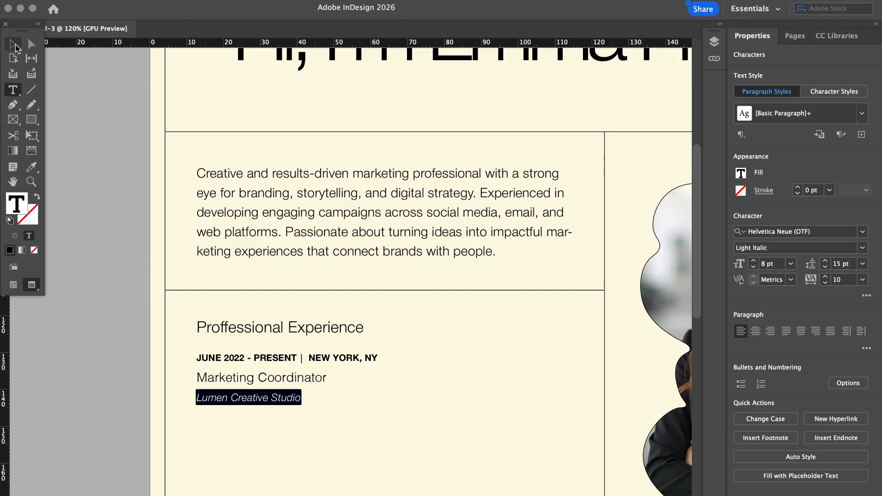
{"action": "left_click", "coordinate": [114, 290]}
{"action": "scroll", "coordinate": [115, 290], "scroll_direction": "down", "scroll_amount": 4}
Shorten the Professional Experience text frame to fit its three lines
{"action": "scroll", "coordinate": [114, 290], "scroll_direction": "down", "scroll_amount": 2}
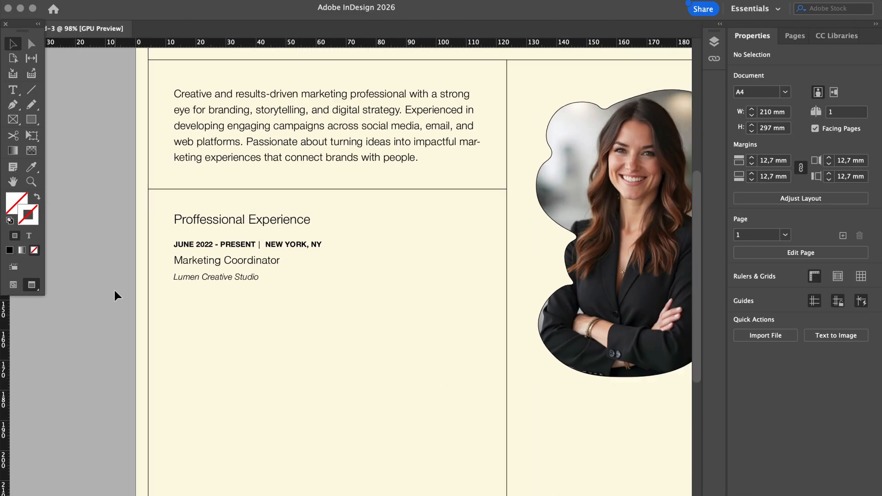
{"action": "scroll", "coordinate": [115, 291], "scroll_direction": "up", "scroll_amount": 3}
{"action": "scroll", "coordinate": [114, 291], "scroll_direction": "down", "scroll_amount": 2}
{"action": "scroll", "coordinate": [114, 291], "scroll_direction": "down", "scroll_amount": 3}
{"action": "left_click", "coordinate": [233, 250]}
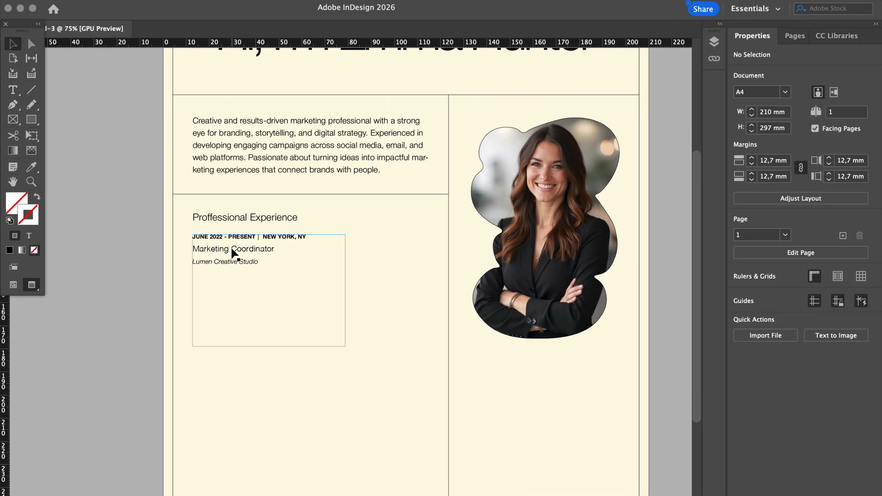
{"action": "left_click_drag", "start_coordinate": [269, 346], "coordinate": [273, 268]}
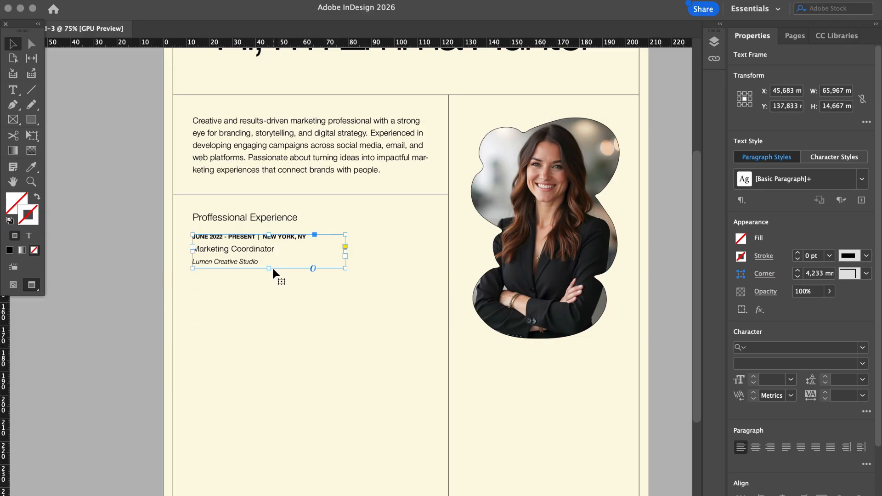
{"action": "left_click", "coordinate": [104, 310]}
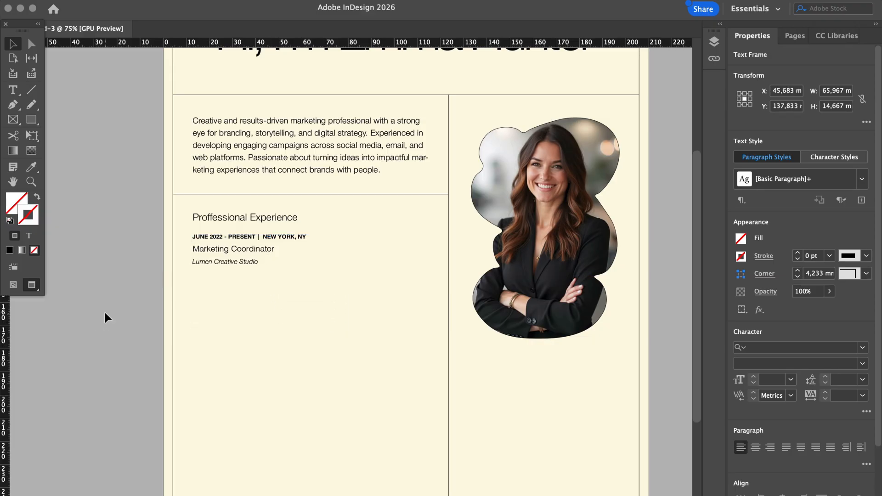
Tighten leading to 14 pt on the Lumen Creative Studio and Marketing Coordinator lines
{"action": "left_click", "coordinate": [226, 256]}
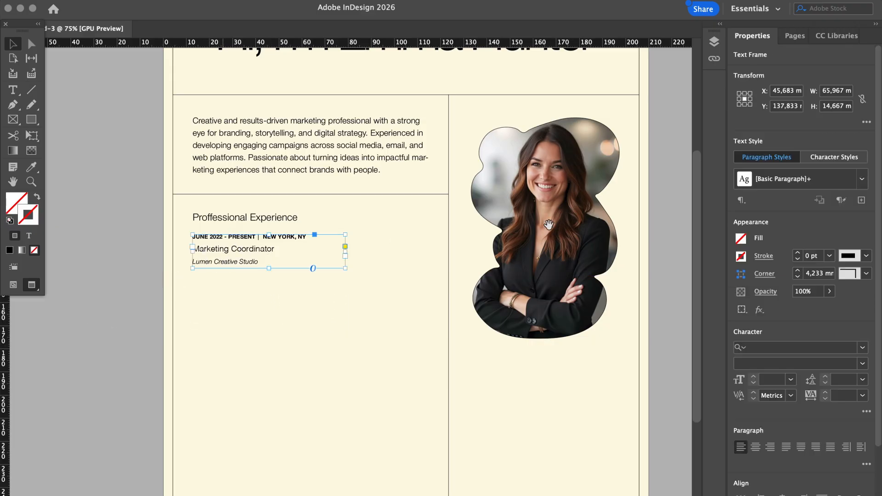
{"action": "triple_click", "coordinate": [259, 261]}
{"action": "left_click", "coordinate": [259, 261]}
{"action": "left_click_drag", "start_coordinate": [259, 262], "coordinate": [173, 224]}
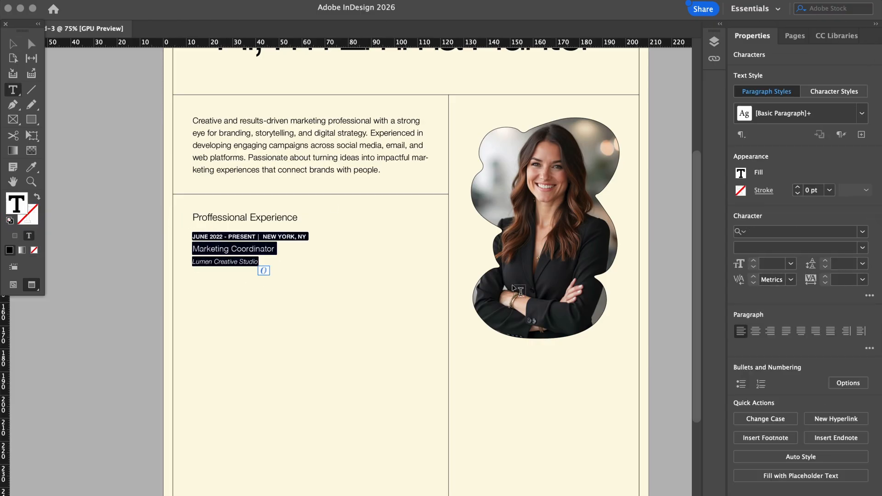
{"action": "left_click", "coordinate": [835, 265]}
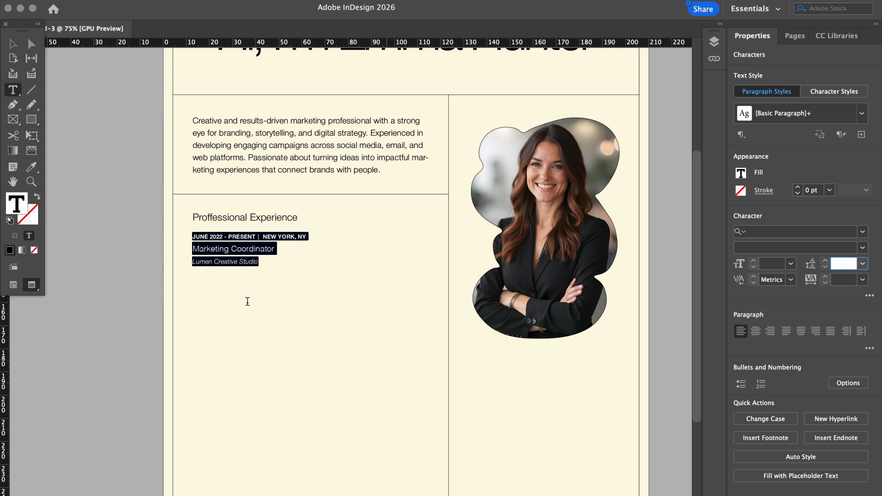
{"action": "left_click", "coordinate": [227, 255]}
{"action": "left_click_drag", "start_coordinate": [257, 263], "coordinate": [177, 270]}
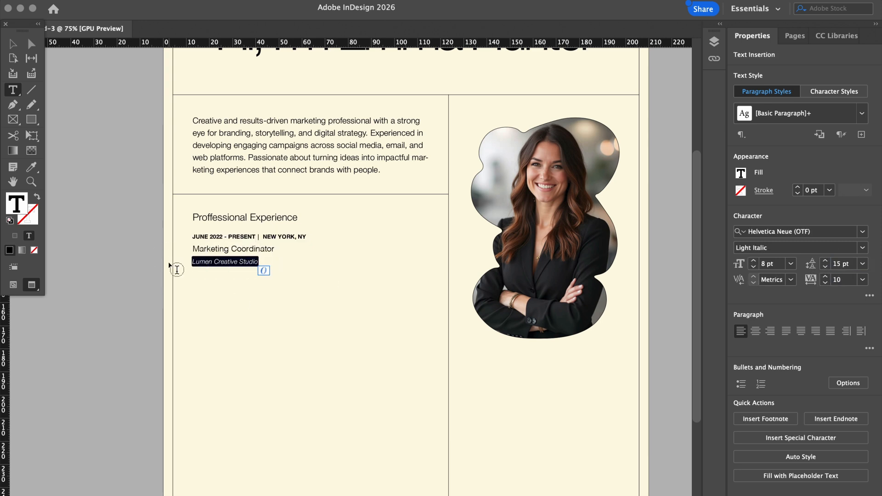
{"action": "left_click", "coordinate": [826, 267]}
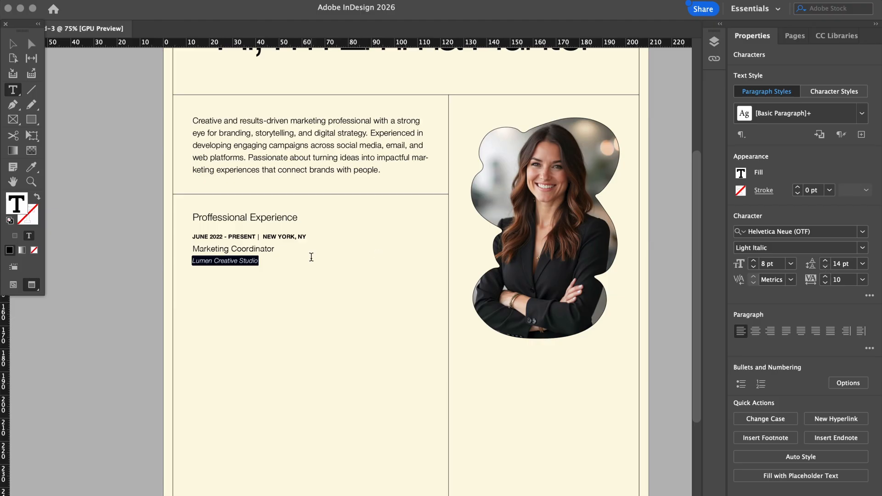
{"action": "left_click_drag", "start_coordinate": [278, 248], "coordinate": [189, 249]}
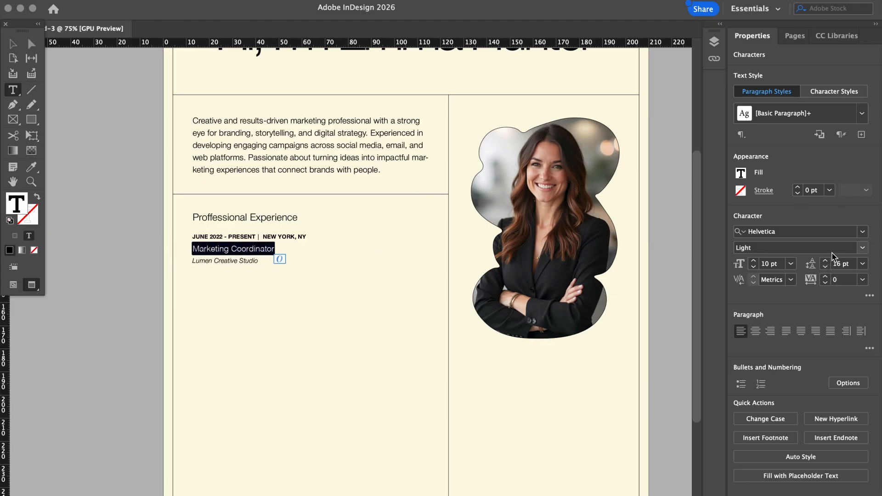
{"action": "left_click", "coordinate": [826, 268]}
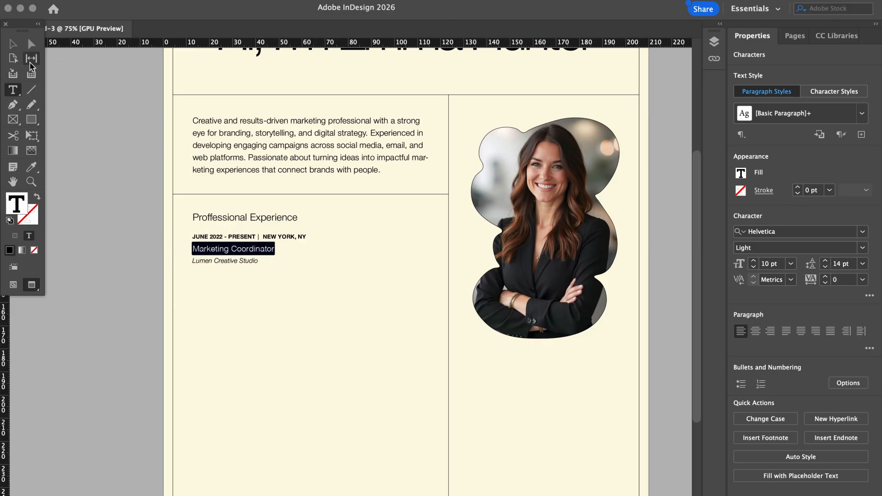
{"action": "left_click", "coordinate": [13, 44]}
{"action": "left_click", "coordinate": [133, 255]}
{"action": "scroll", "coordinate": [134, 256], "scroll_direction": "down", "scroll_amount": 1}
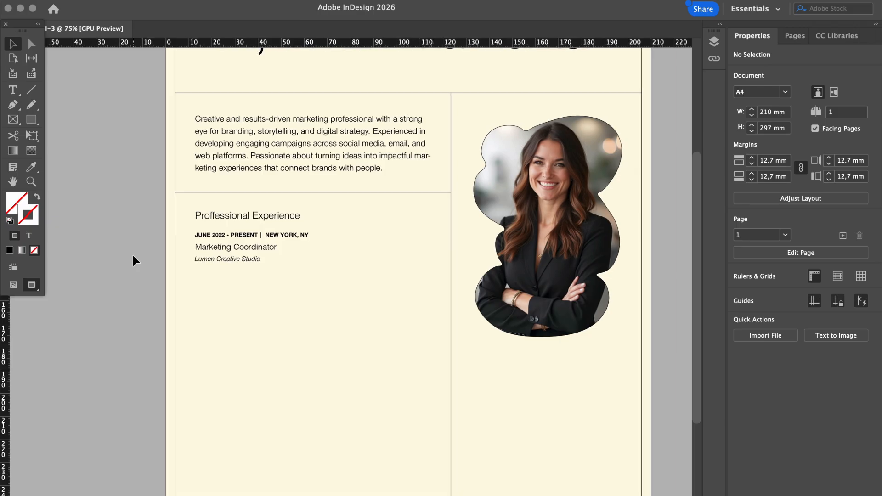
Duplicate the job entry frame below, widen it, and paste the five description lines in
{"action": "key", "text": "super+c"}
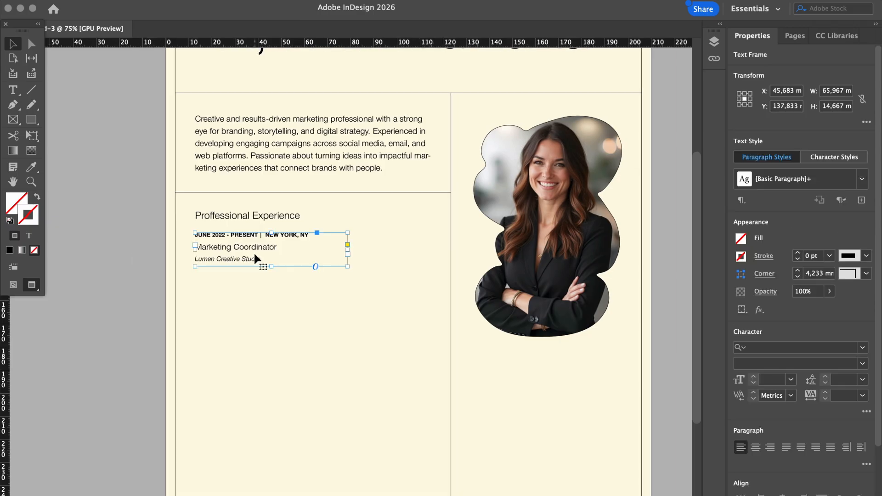
{"action": "key", "text": "super+v"}
{"action": "left_click_drag", "start_coordinate": [323, 287], "coordinate": [270, 427]}
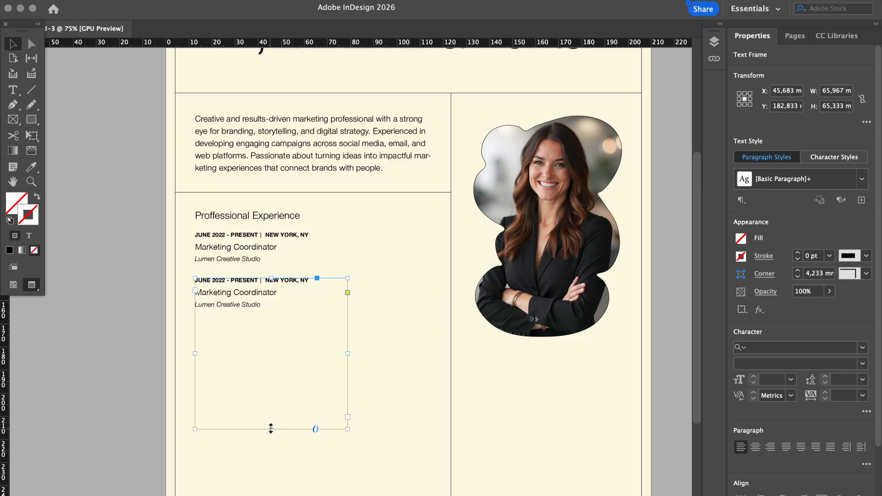
{"action": "left_click_drag", "start_coordinate": [348, 354], "coordinate": [432, 353]}
{"action": "left_click", "coordinate": [536, 391]}
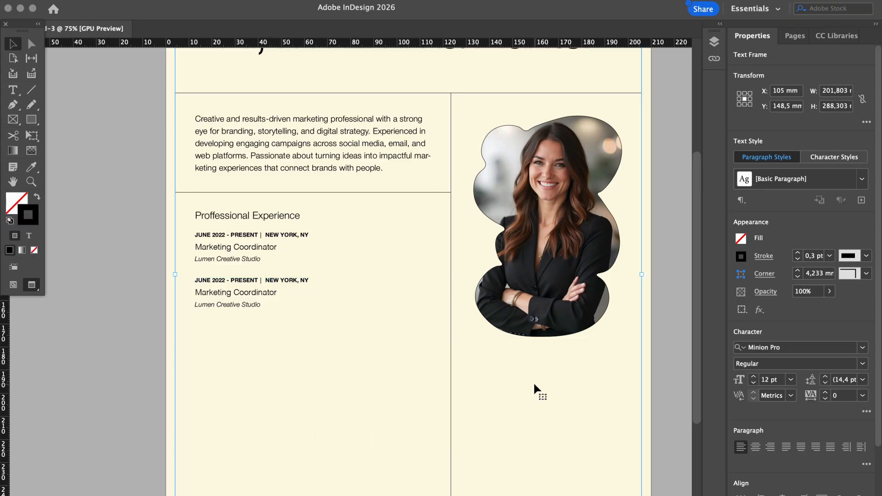
{"action": "left_click_drag", "start_coordinate": [262, 305], "coordinate": [183, 278]}
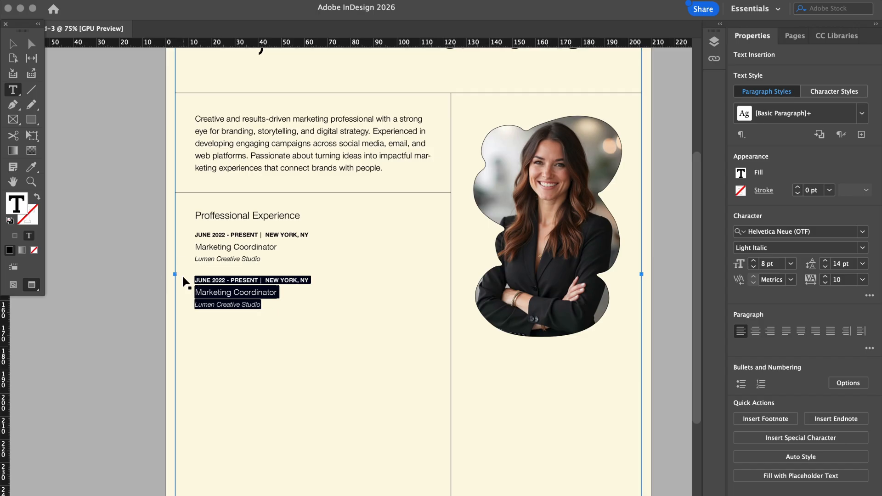
{"action": "key", "text": "super+v"}
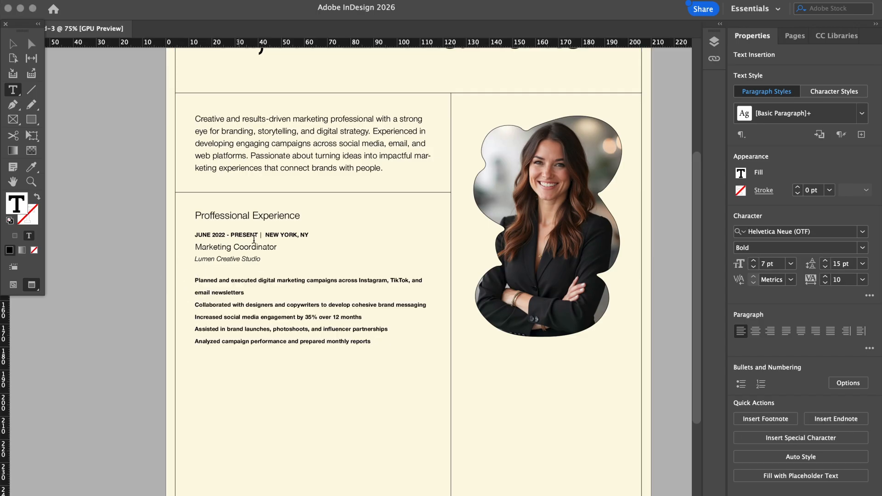
Apply bullets to all five description lines
{"action": "right_click", "coordinate": [196, 279]}
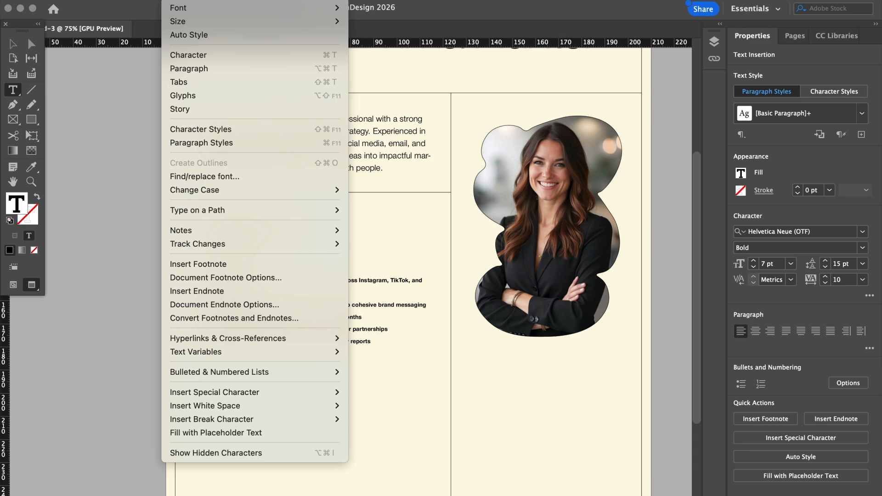
{"action": "mouse_move", "coordinate": [208, 373]}
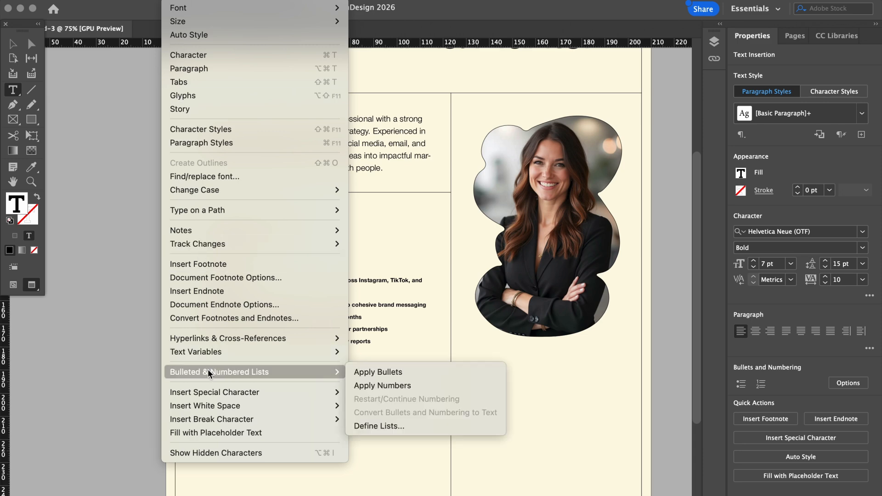
{"action": "left_click", "coordinate": [364, 372]}
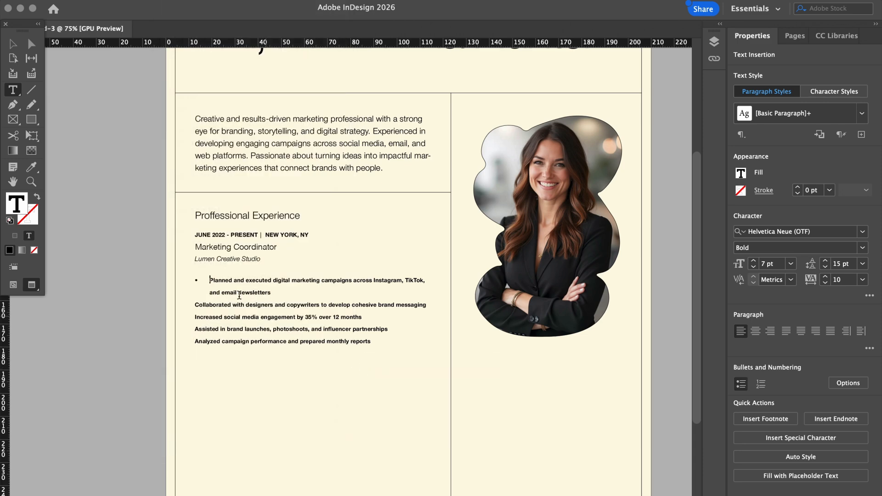
{"action": "left_click", "coordinate": [195, 305]}
{"action": "left_click", "coordinate": [176, 0]}
{"action": "mouse_move", "coordinate": [278, 372]}
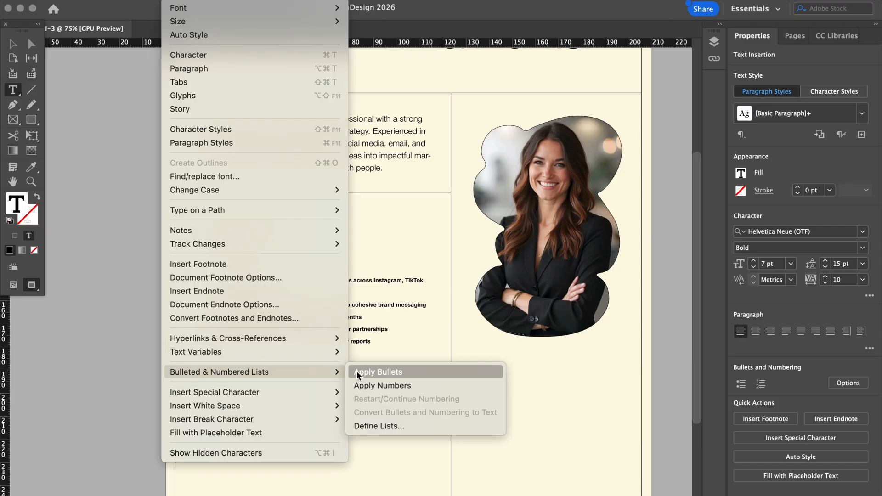
{"action": "left_click", "coordinate": [358, 372]}
{"action": "left_click_drag", "start_coordinate": [194, 329], "coordinate": [358, 368]}
{"action": "left_click", "coordinate": [134, 1]}
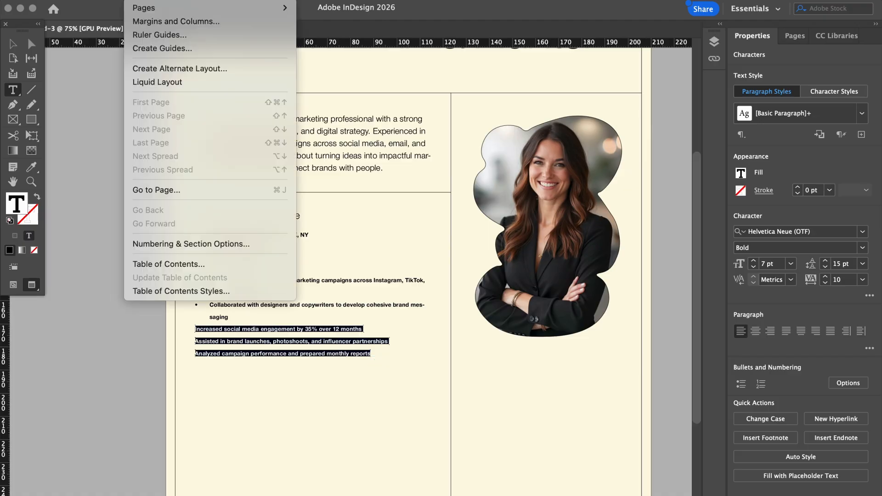
{"action": "mouse_move", "coordinate": [177, 0]}
{"action": "mouse_move", "coordinate": [220, 371]}
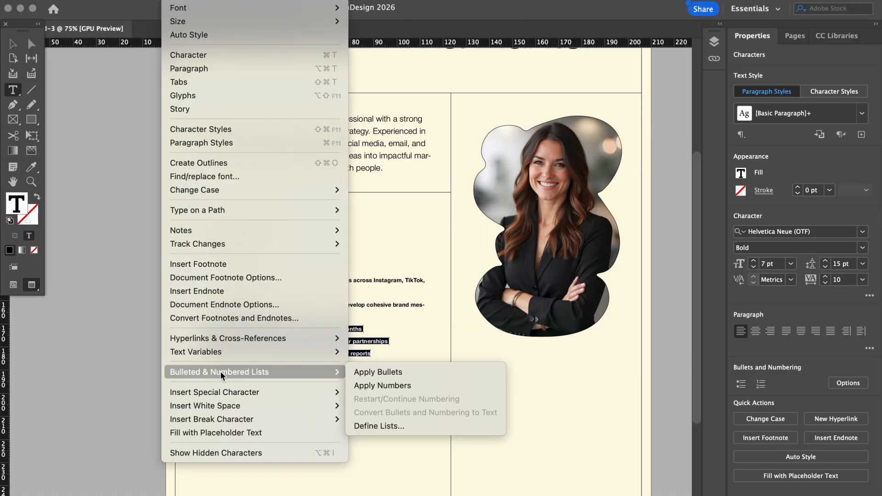
{"action": "left_click", "coordinate": [361, 371]}
{"action": "left_click", "coordinate": [235, 333]}
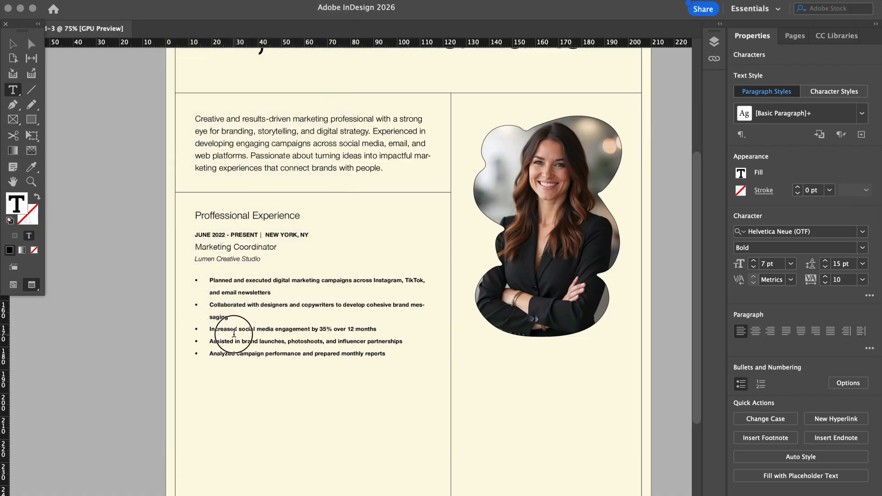
Set the five bullet lines to Helvetica Neue Regular at 9 pt
{"action": "left_click_drag", "start_coordinate": [391, 355], "coordinate": [181, 285]}
{"action": "left_click", "coordinate": [837, 235]}
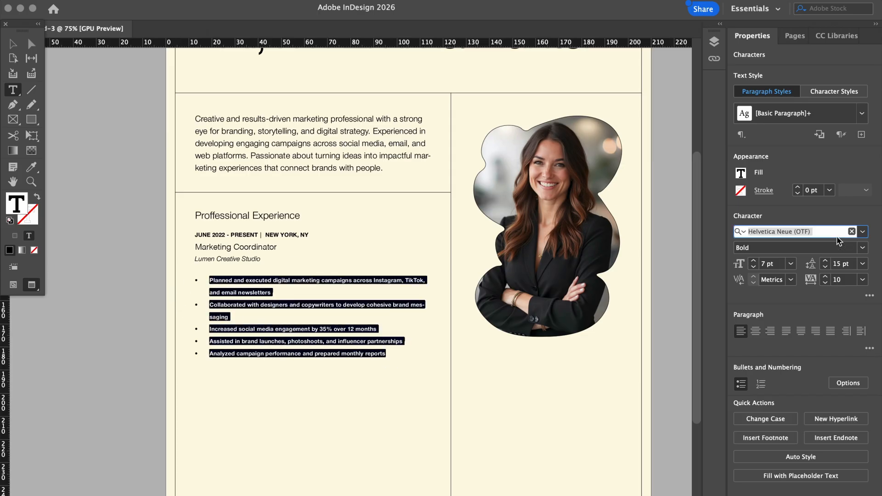
{"action": "left_click", "coordinate": [848, 251]}
{"action": "left_click", "coordinate": [777, 338]}
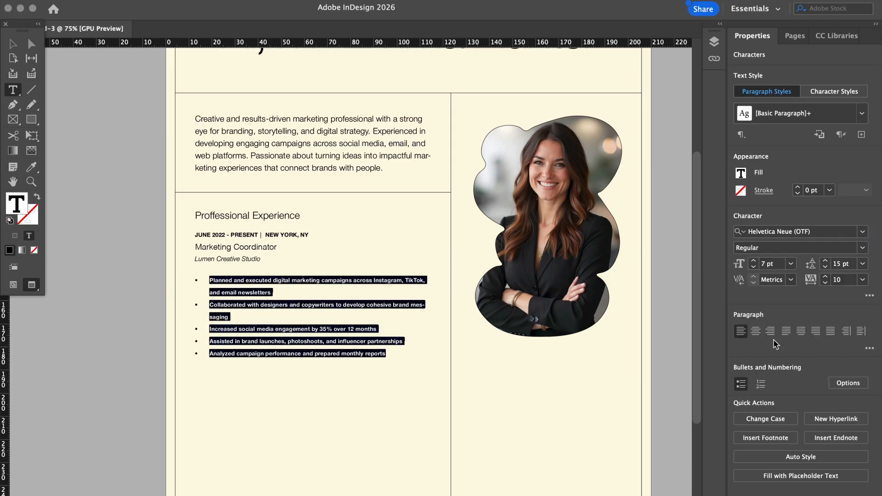
{"action": "left_click", "coordinate": [754, 261]}
{"action": "left_click", "coordinate": [754, 262]}
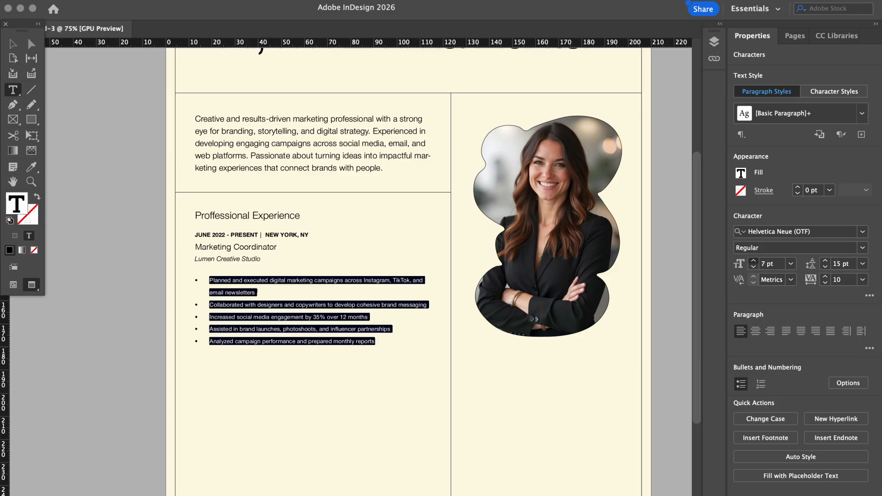
{"action": "left_click", "coordinate": [754, 262]}
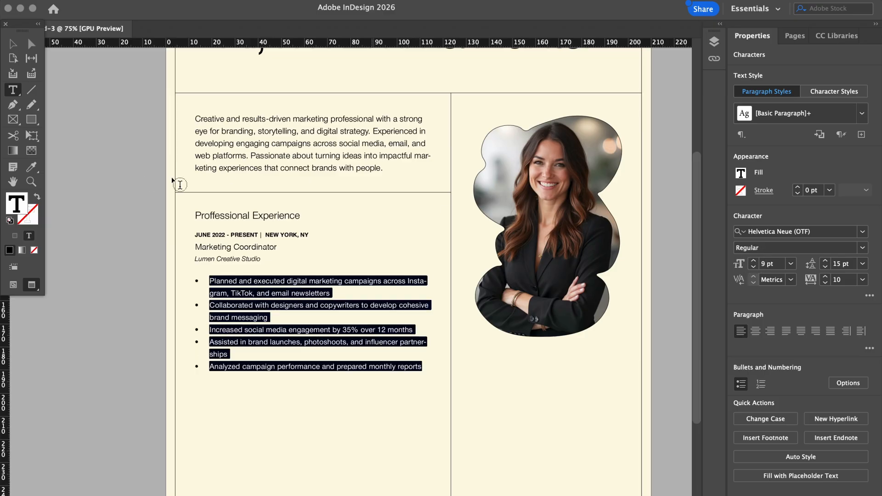
{"action": "key", "text": "Escape"}
{"action": "left_click", "coordinate": [128, 231]}
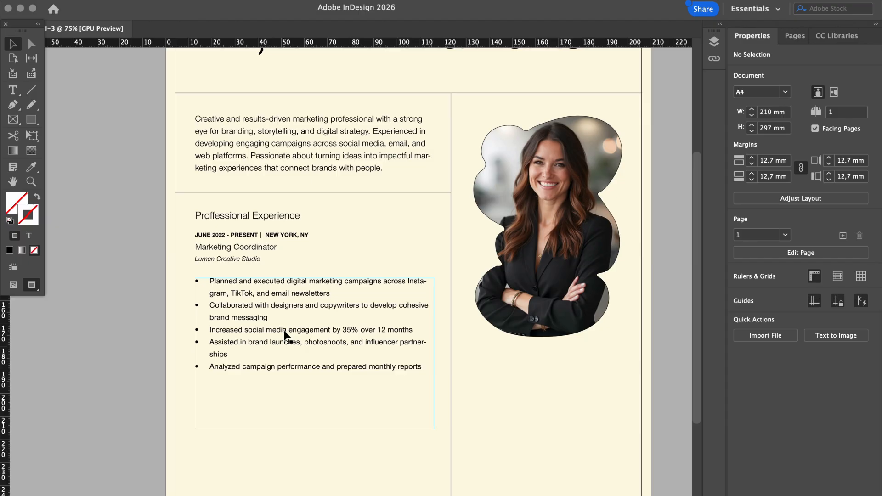
Change the bullet text's font style to Light
{"action": "left_click", "coordinate": [117, 335]}
{"action": "scroll", "coordinate": [164, 350], "scroll_direction": "up", "scroll_amount": 5}
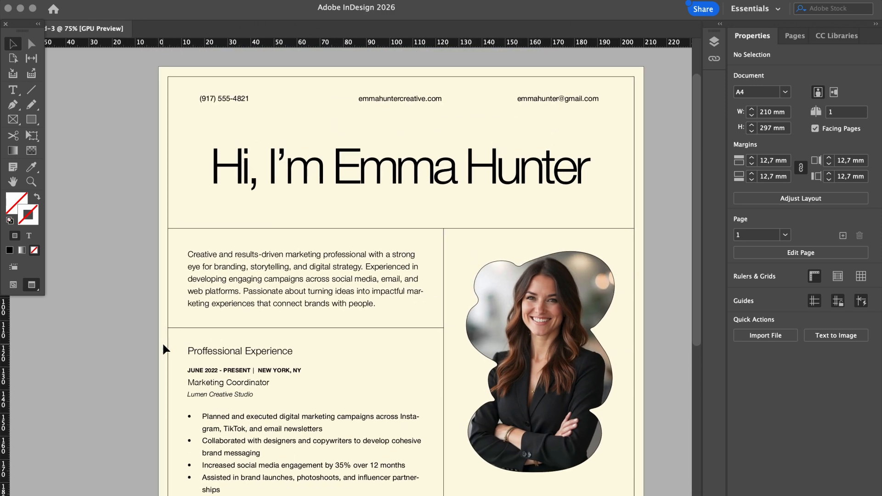
{"action": "scroll", "coordinate": [164, 350], "scroll_direction": "down", "scroll_amount": 4}
{"action": "left_click", "coordinate": [252, 366]}
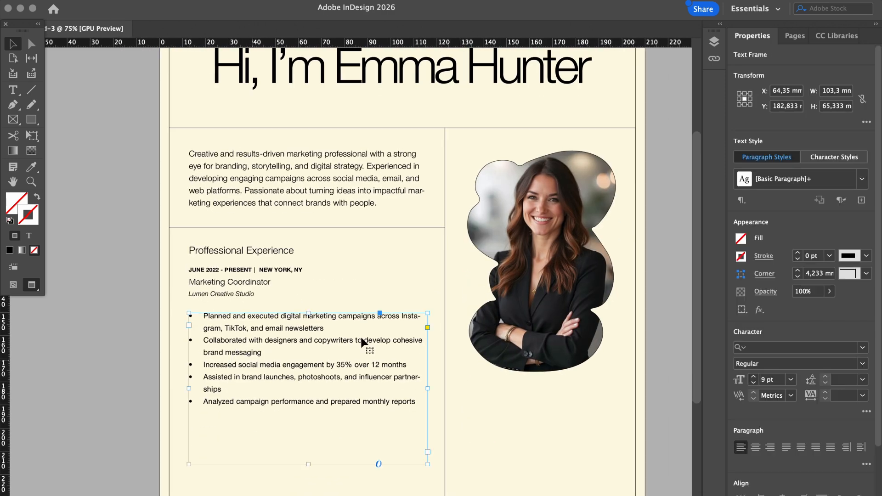
{"action": "left_click", "coordinate": [862, 364]}
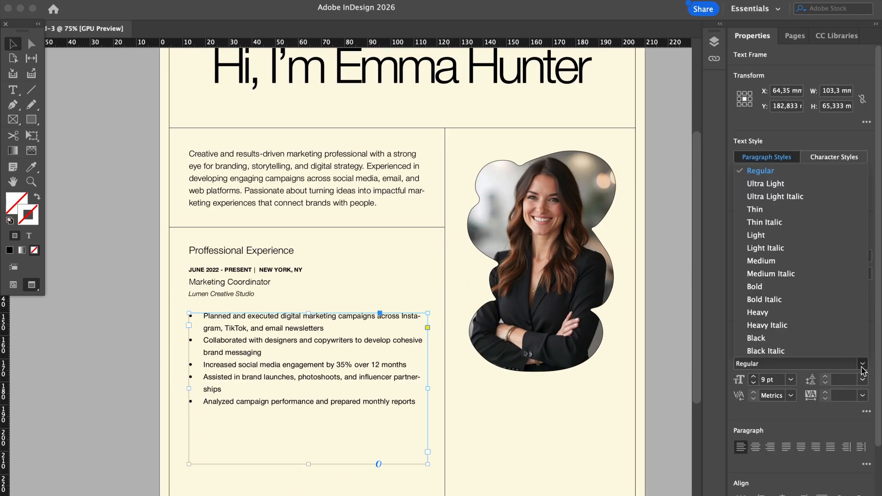
{"action": "left_click", "coordinate": [370, 413]}
{"action": "double_click", "coordinate": [370, 414]}
{"action": "left_click_drag", "start_coordinate": [370, 411], "coordinate": [190, 313]}
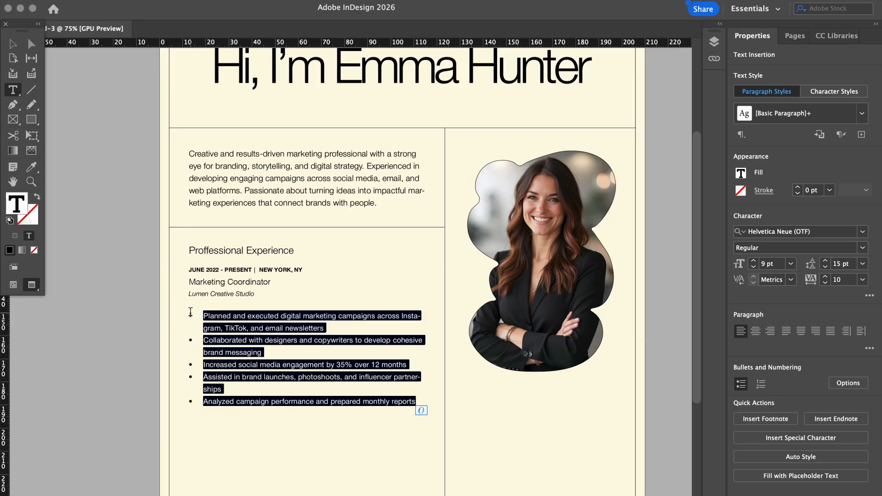
{"action": "left_click", "coordinate": [862, 248]}
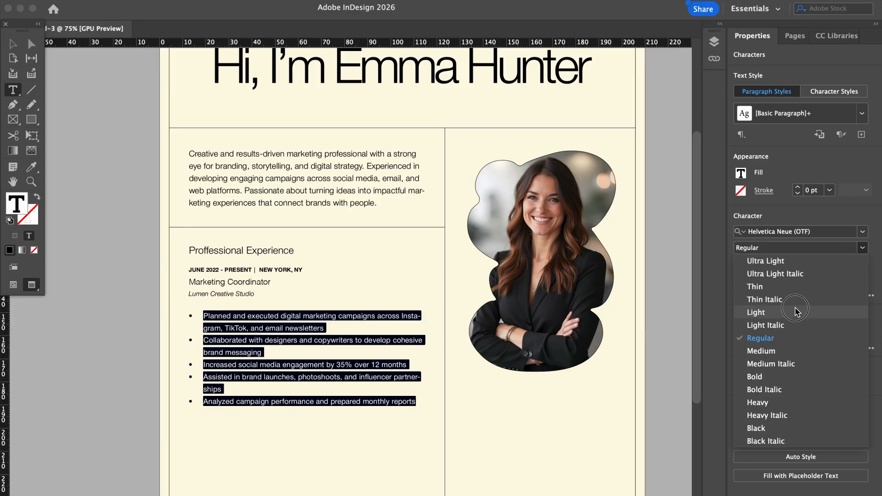
{"action": "left_click", "coordinate": [796, 312]}
{"action": "left_click", "coordinate": [126, 402]}
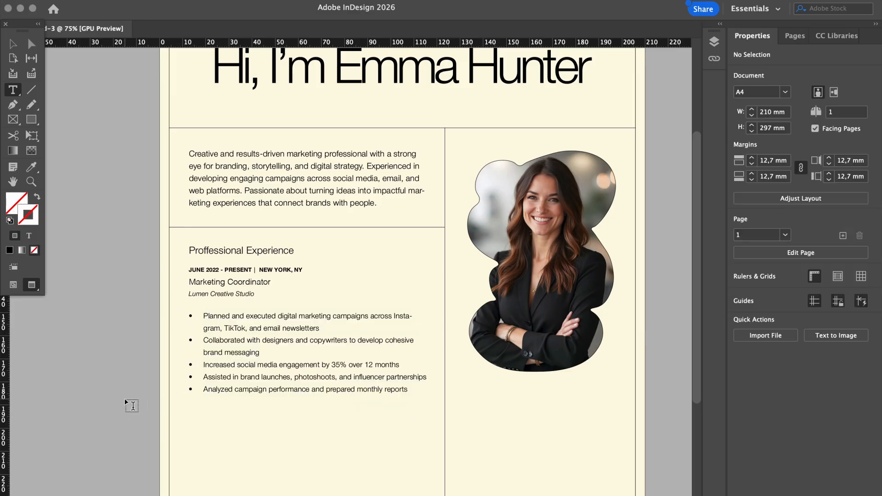
{"action": "left_click", "coordinate": [13, 44]}
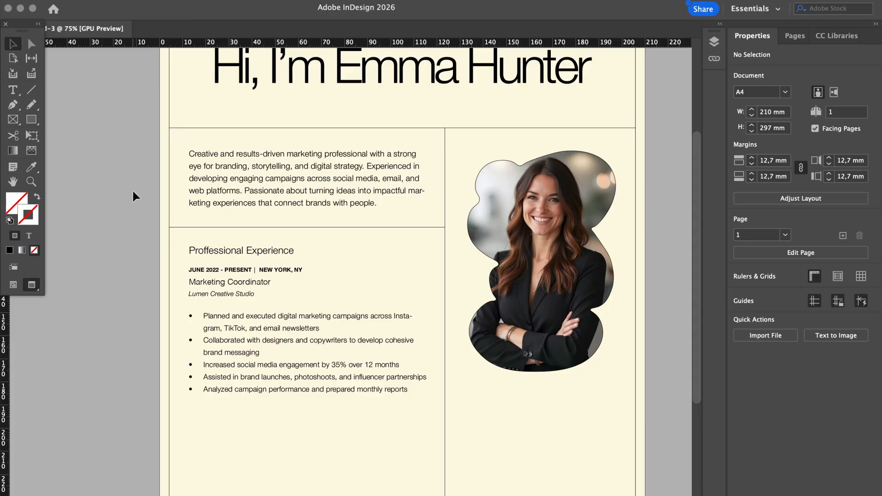
Shorten the bullet-list frame so it ends just below the last bullet
{"action": "scroll", "coordinate": [191, 270], "scroll_direction": "down", "scroll_amount": 1}
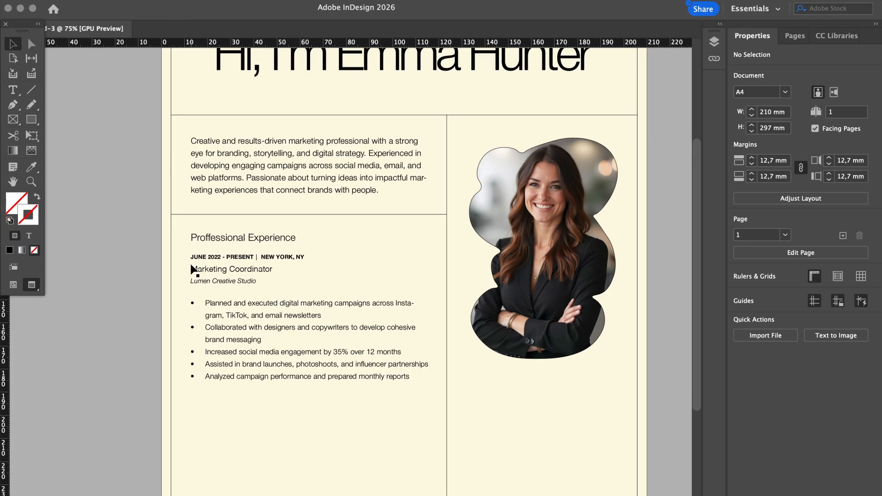
{"action": "left_click", "coordinate": [242, 340]}
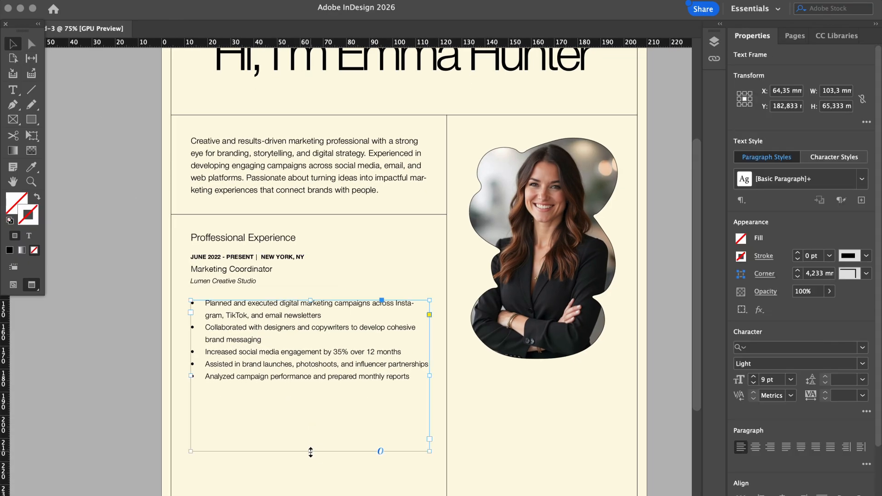
{"action": "left_click_drag", "start_coordinate": [311, 451], "coordinate": [310, 389]}
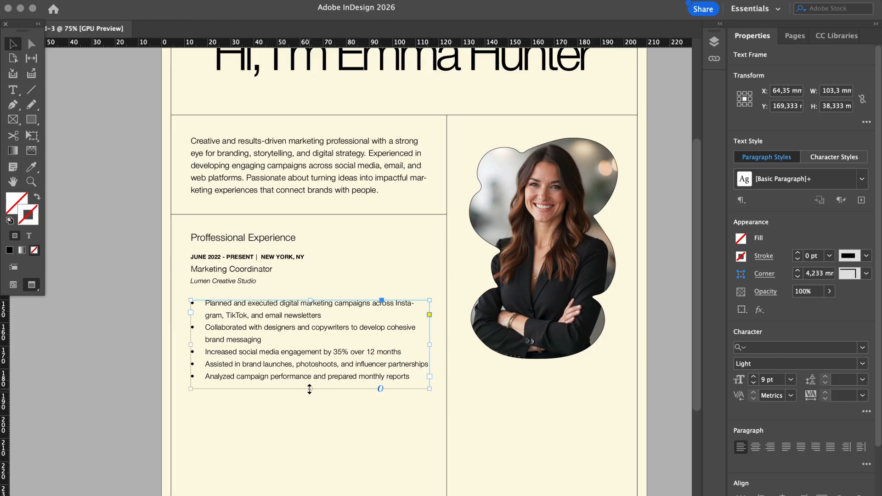
{"action": "left_click", "coordinate": [117, 391]}
{"action": "scroll", "coordinate": [116, 392], "scroll_direction": "down", "scroll_amount": 3}
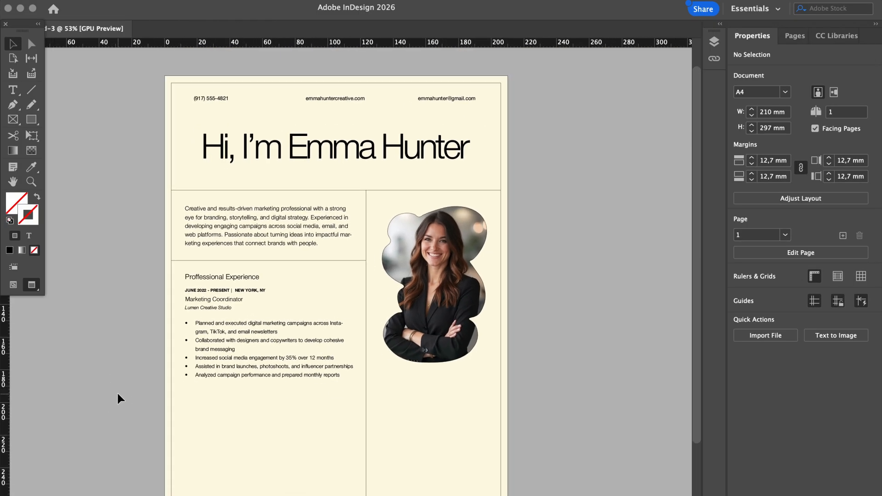
Nudge the job title and bullet-list frames down slightly together
{"action": "scroll", "coordinate": [117, 392], "scroll_direction": "up", "scroll_amount": 3}
{"action": "scroll", "coordinate": [117, 391], "scroll_direction": "up", "scroll_amount": 1}
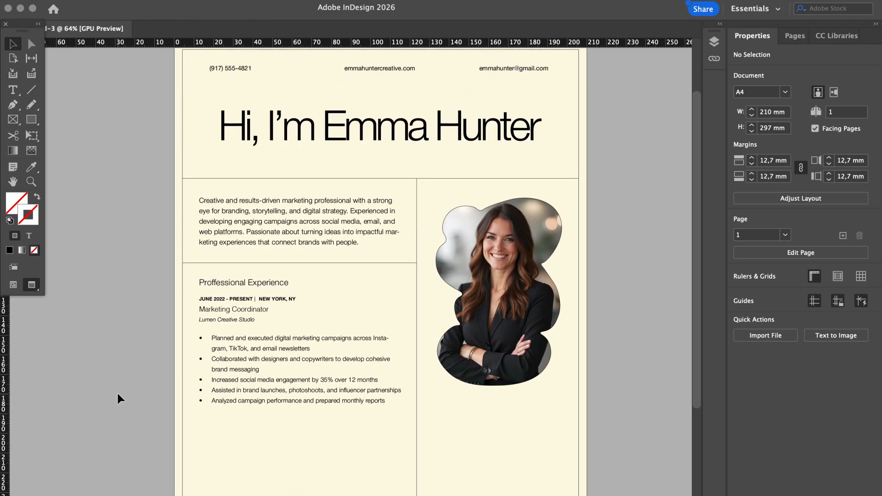
{"action": "scroll", "coordinate": [116, 392], "scroll_direction": "down", "scroll_amount": 3}
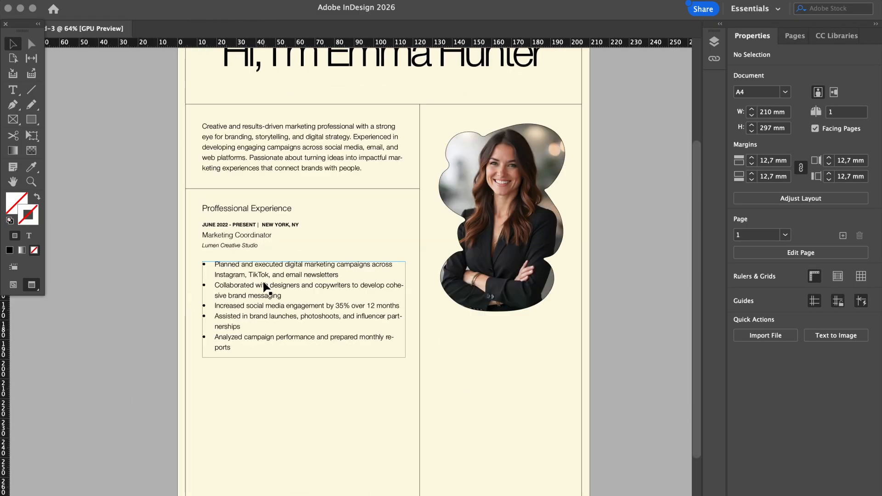
{"action": "left_click", "coordinate": [236, 249]}
{"action": "left_click", "coordinate": [238, 287], "text": "shift"}
{"action": "key", "text": "Down"}
{"action": "key", "text": "Down"}
{"action": "key", "text": "Down"}
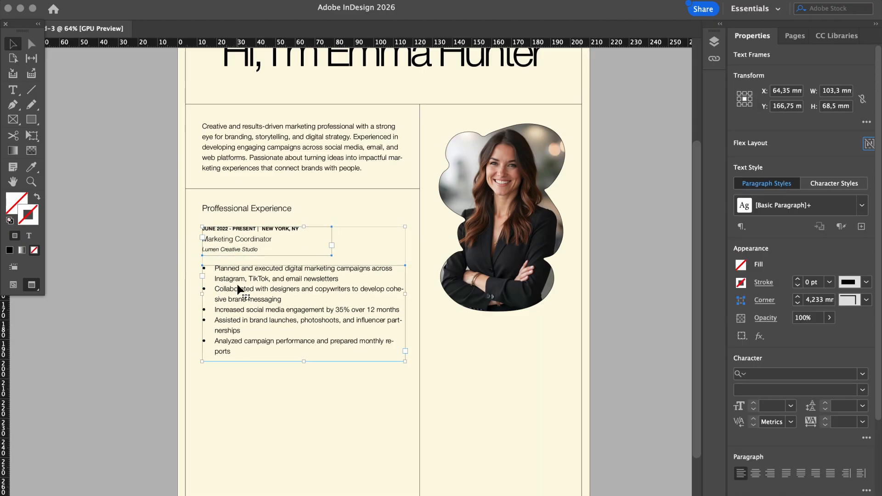
{"action": "key", "text": "Down"}
Make the Proffessional Experience heading Medium weight and widen its frame to one line
{"action": "left_click", "coordinate": [134, 275]}
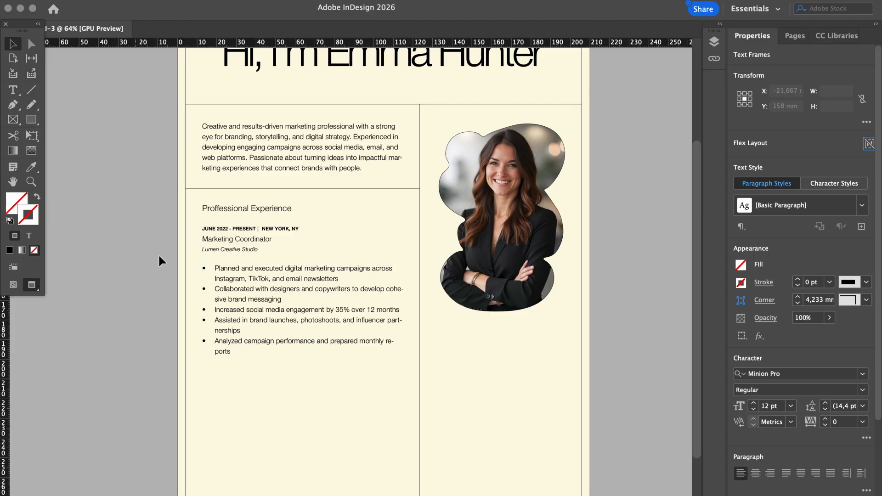
{"action": "left_click", "coordinate": [238, 211]}
{"action": "left_click", "coordinate": [863, 364]}
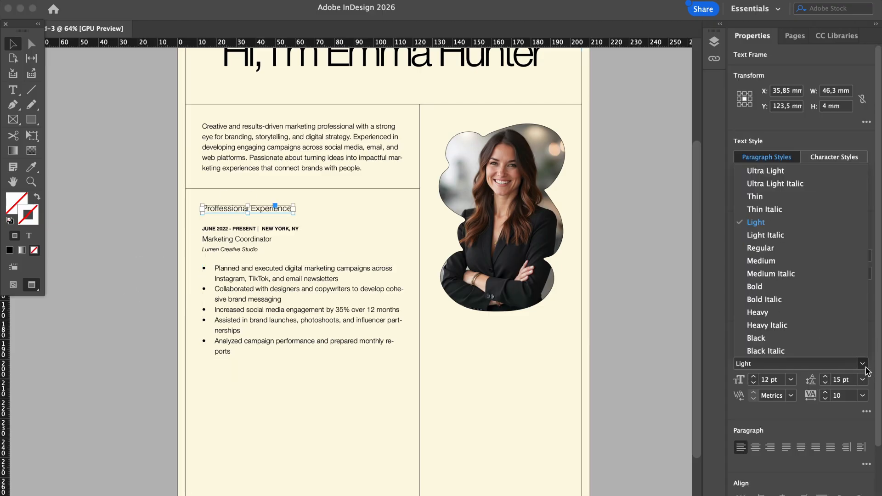
{"action": "left_click", "coordinate": [772, 261]}
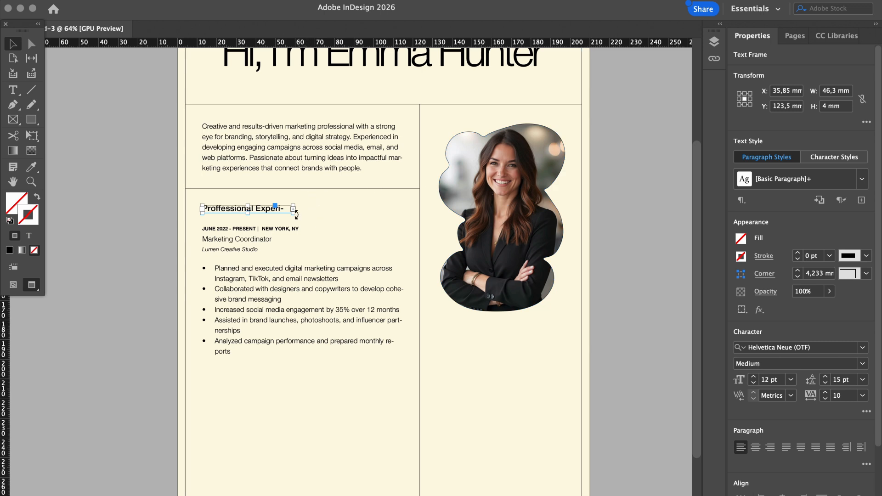
{"action": "left_click_drag", "start_coordinate": [293, 212], "coordinate": [309, 214]}
{"action": "left_click", "coordinate": [594, 263]}
Toggle guides off to preview the finished experience section
{"action": "key", "text": "w"}
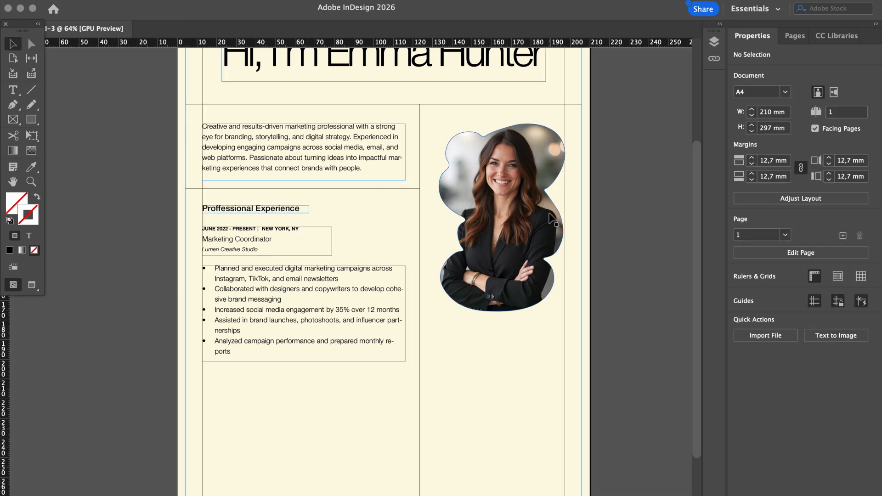
{"action": "key", "text": "w"}
{"action": "scroll", "coordinate": [551, 219], "scroll_direction": "up", "scroll_amount": 3}
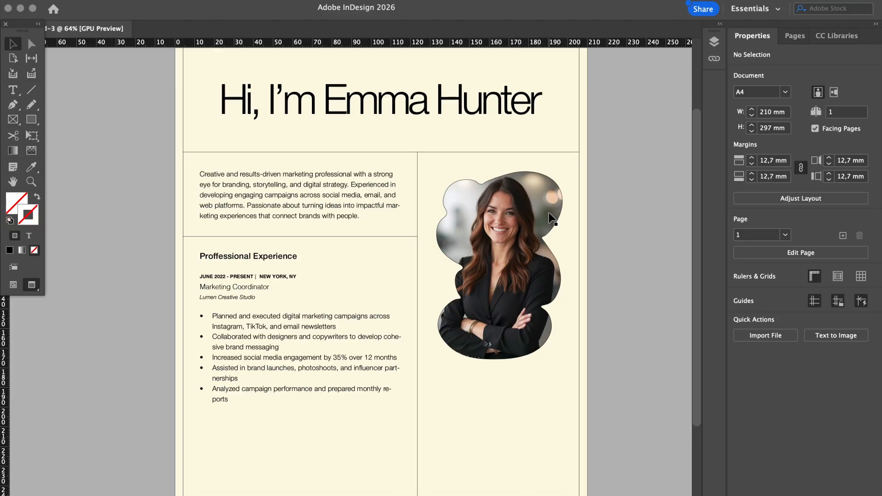
{"action": "scroll", "coordinate": [549, 212], "scroll_direction": "up", "scroll_amount": 3}
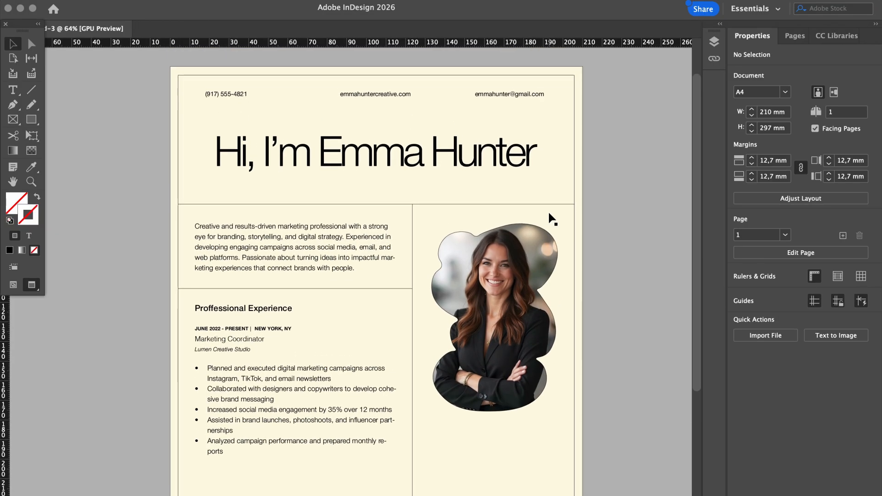
{"action": "scroll", "coordinate": [552, 218], "scroll_direction": "down", "scroll_amount": 10}
Duplicate the first job's title and bullet frames and place the copy below the first entry
{"action": "left_click", "coordinate": [279, 270]}
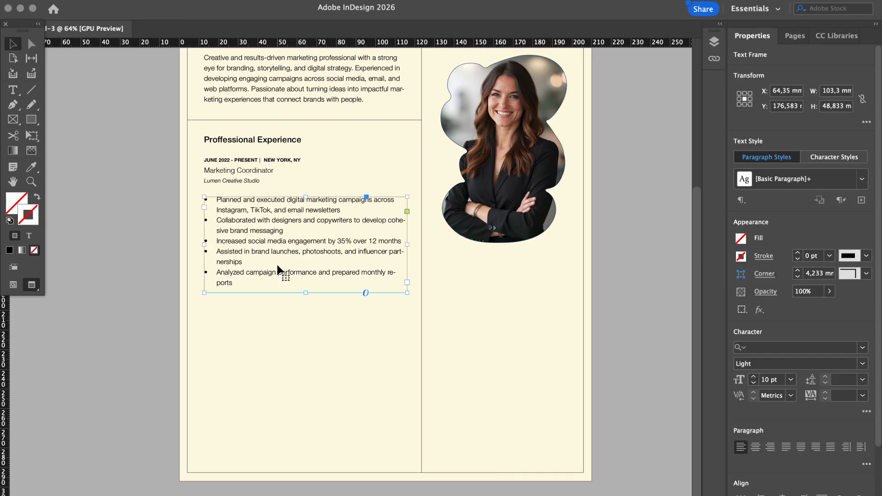
{"action": "left_click", "coordinate": [250, 173], "text": "shift"}
{"action": "key", "text": "super+c"}
{"action": "key", "text": "super+v"}
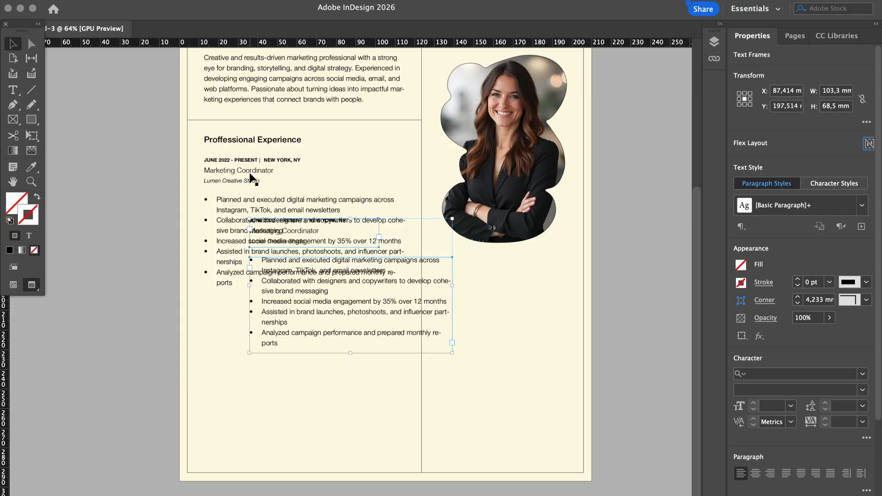
{"action": "left_click_drag", "start_coordinate": [316, 306], "coordinate": [275, 403]}
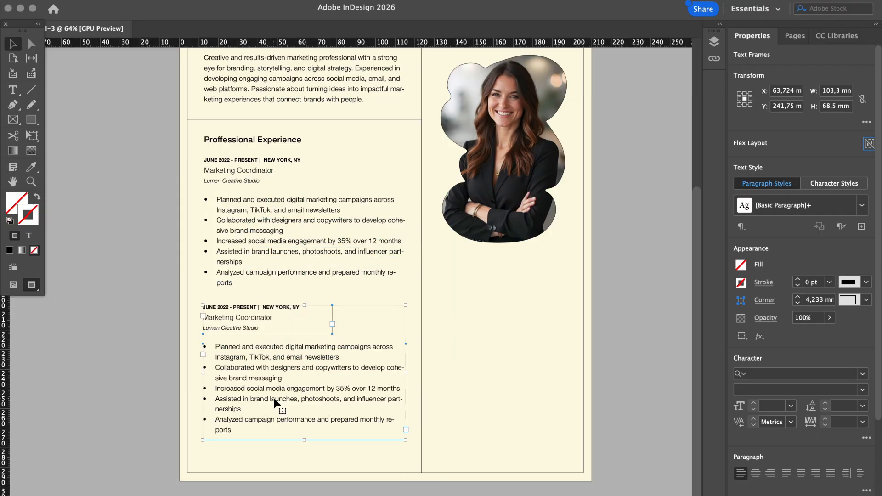
{"action": "left_click_drag", "start_coordinate": [266, 369], "coordinate": [270, 380]}
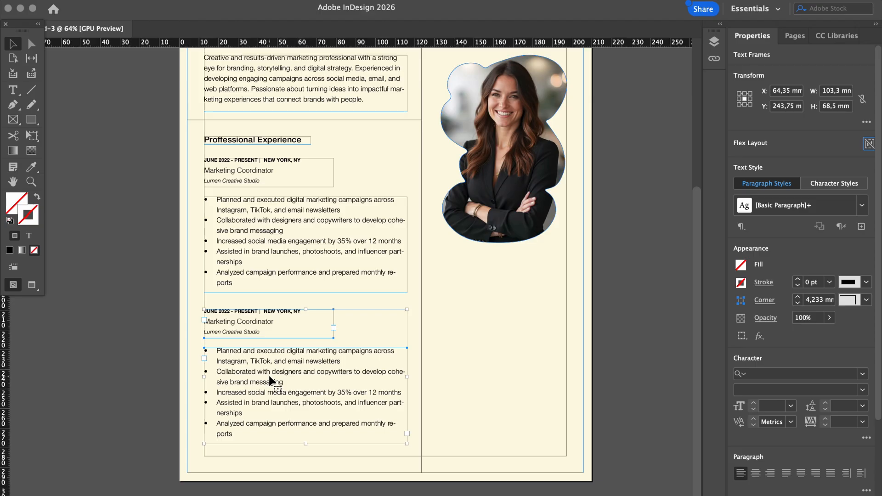
{"action": "left_click", "coordinate": [643, 305]}
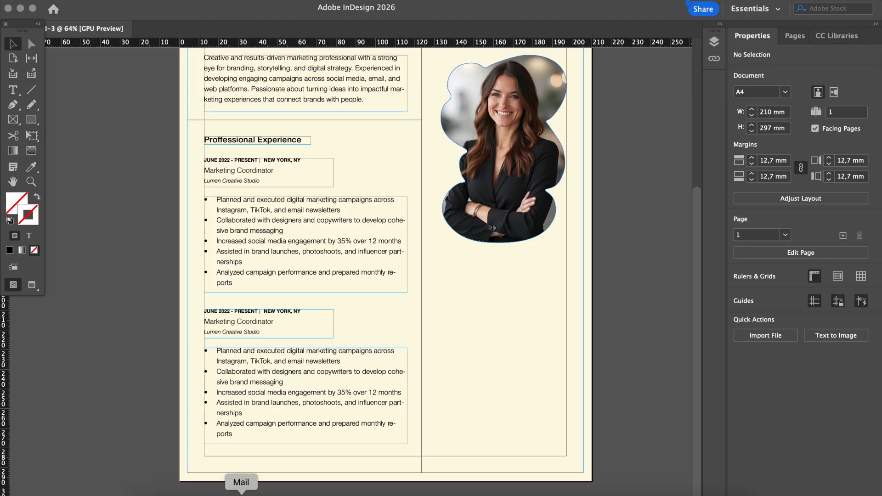
Change the copied title to Marketing Intern and the company to Brightline Media Agency, deleting the extra location
{"action": "left_click_drag", "start_coordinate": [275, 321], "coordinate": [191, 322]}
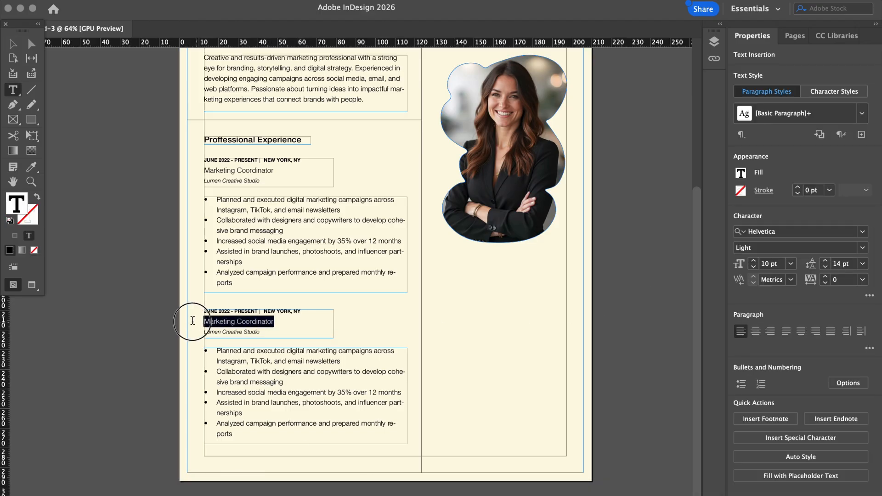
{"action": "key", "text": "super+v"}
{"action": "left_click", "coordinate": [169, 336]}
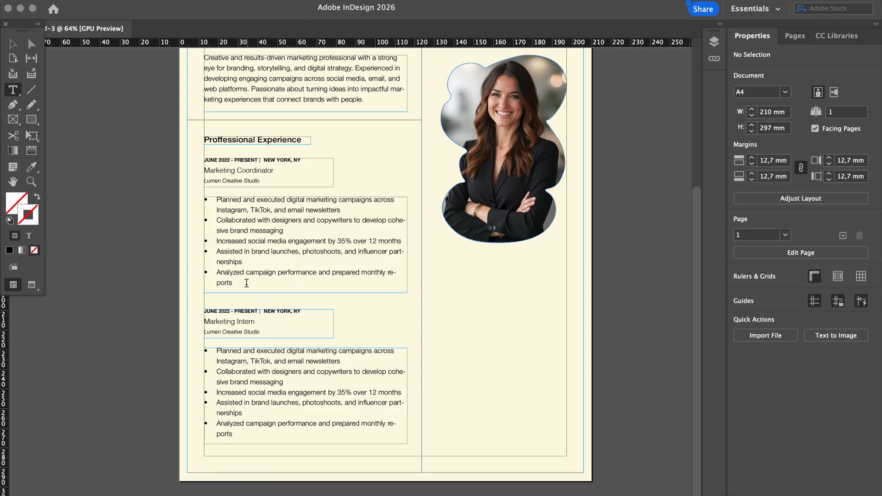
{"action": "triple_click", "coordinate": [248, 332]}
{"action": "type", "text": "Brightline Media Agency — New York, NY"}
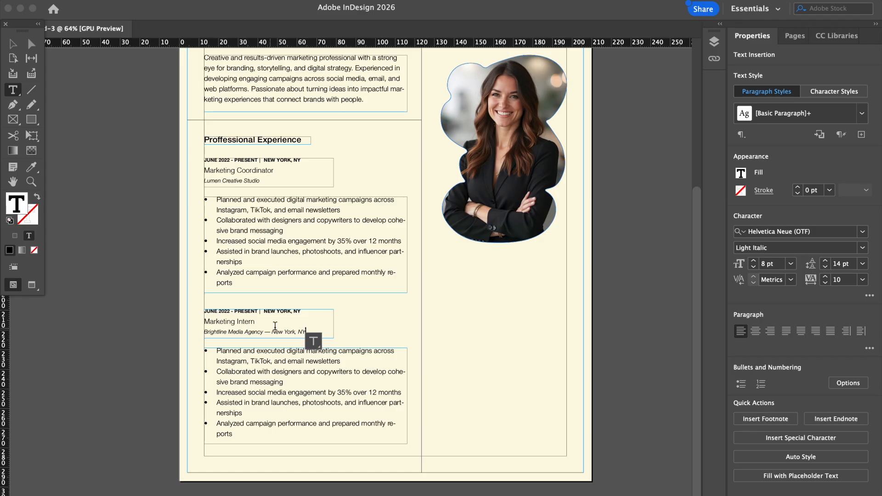
{"action": "left_click_drag", "start_coordinate": [267, 332], "coordinate": [313, 340]}
{"action": "key", "text": "BackSpace"}
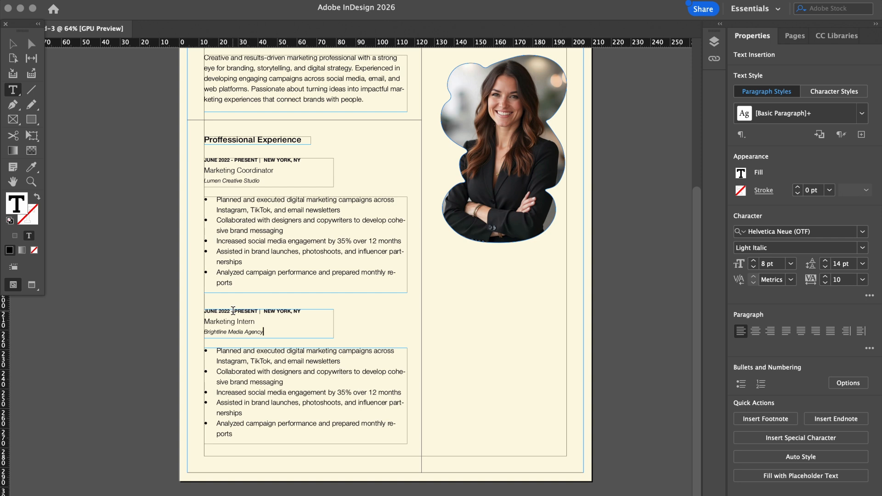
Change the copied entry's dates to JANUARY 2021 – MAY 2022
{"action": "left_click_drag", "start_coordinate": [258, 312], "coordinate": [203, 311]}
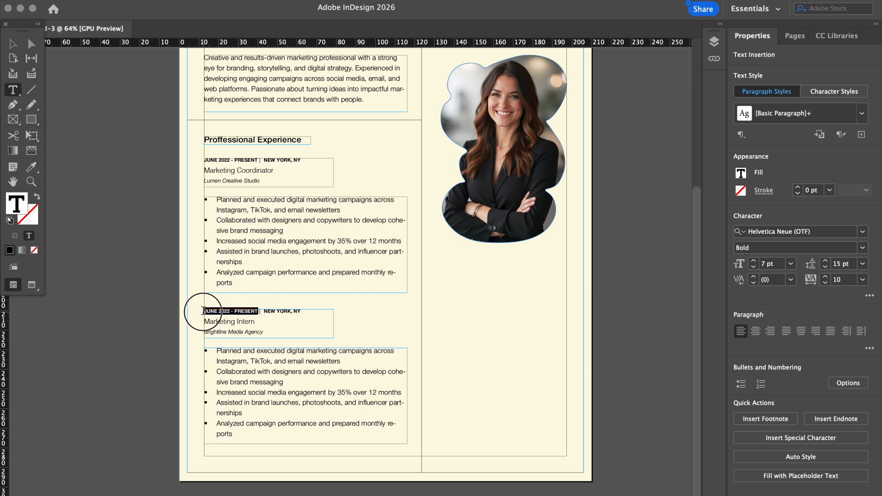
{"action": "type", "text": "Jan 2021 – May 2022"}
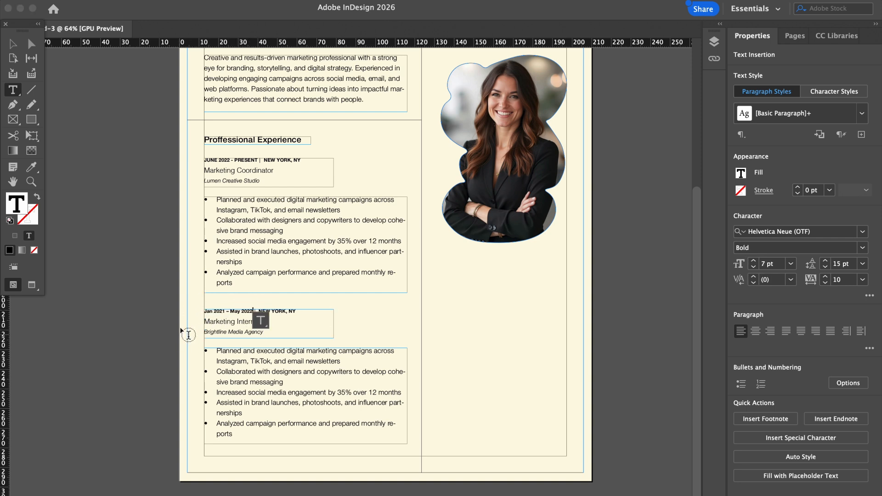
{"action": "left_click", "coordinate": [210, 311]}
{"action": "double_click", "coordinate": [209, 311]}
{"action": "type", "text": "JANUART"}
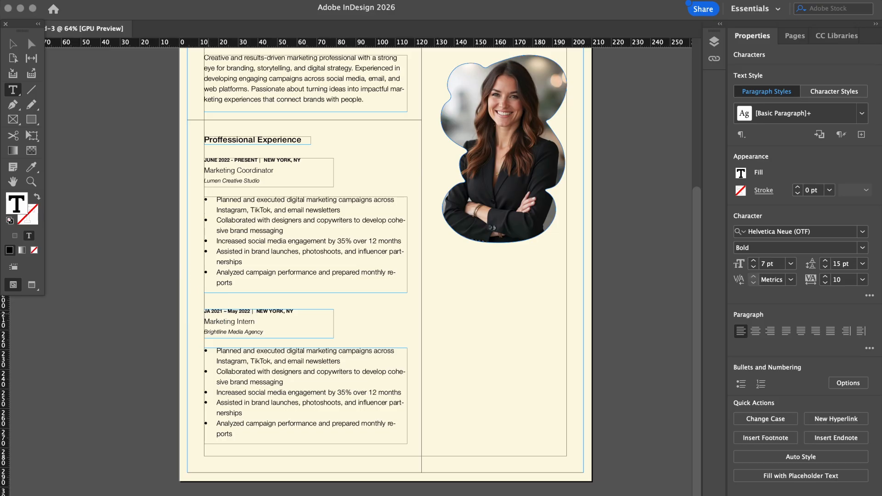
{"action": "key", "text": "BackSpace"}
{"action": "type", "text": "Y"}
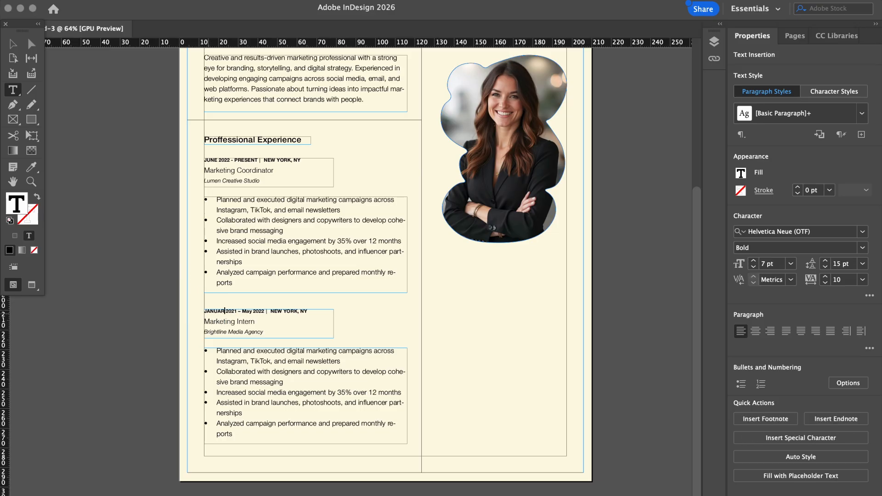
{"action": "double_click", "coordinate": [251, 312]}
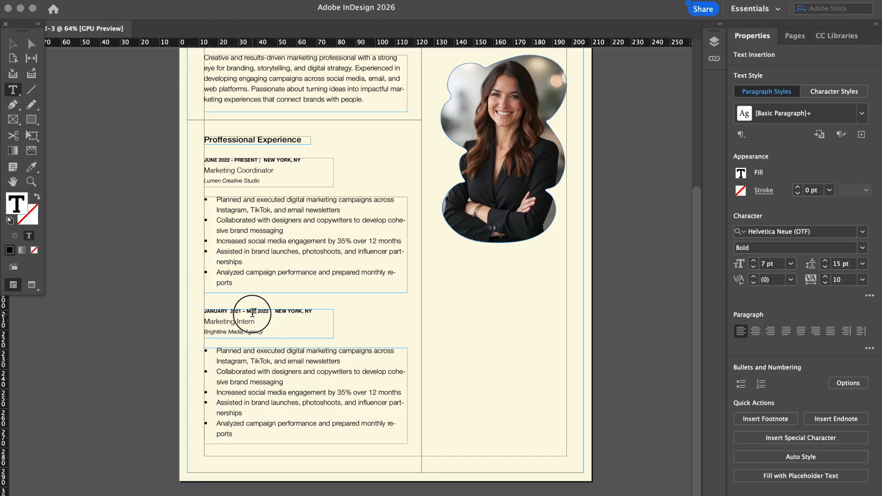
{"action": "type", "text": "MAY"}
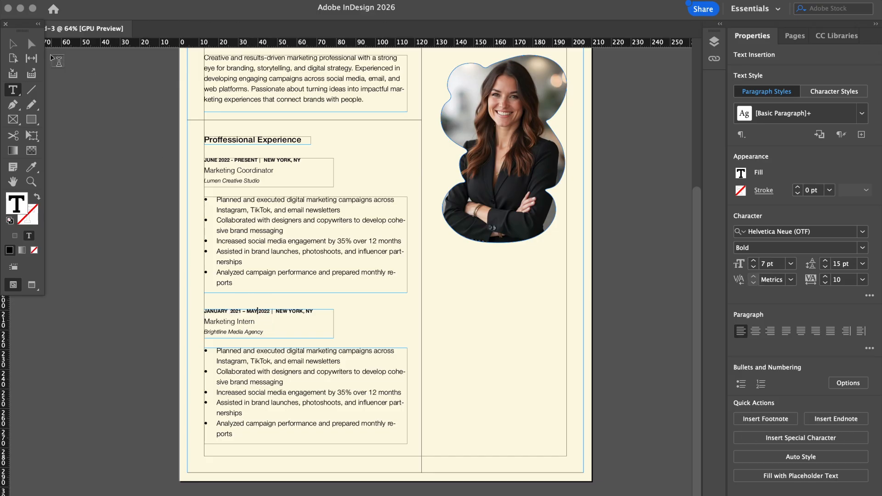
Preview the page without guides and inspect the divider line under the summary
{"action": "left_click", "coordinate": [13, 45]}
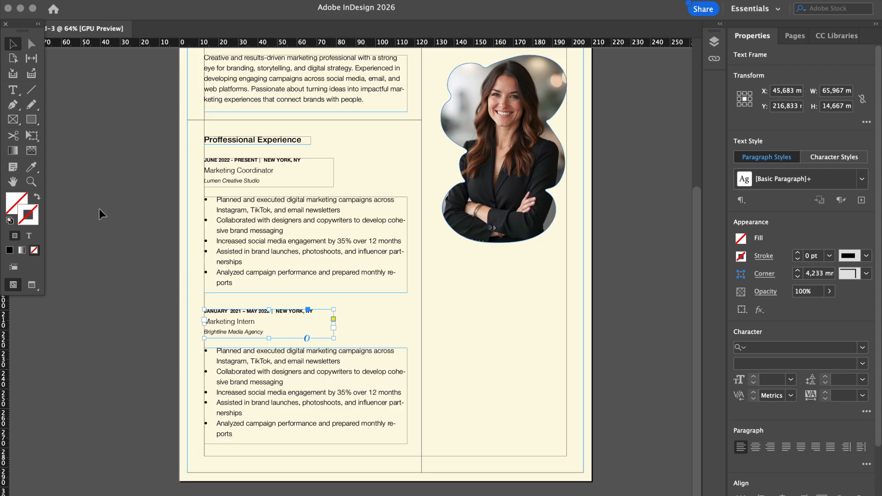
{"action": "left_click", "coordinate": [106, 242]}
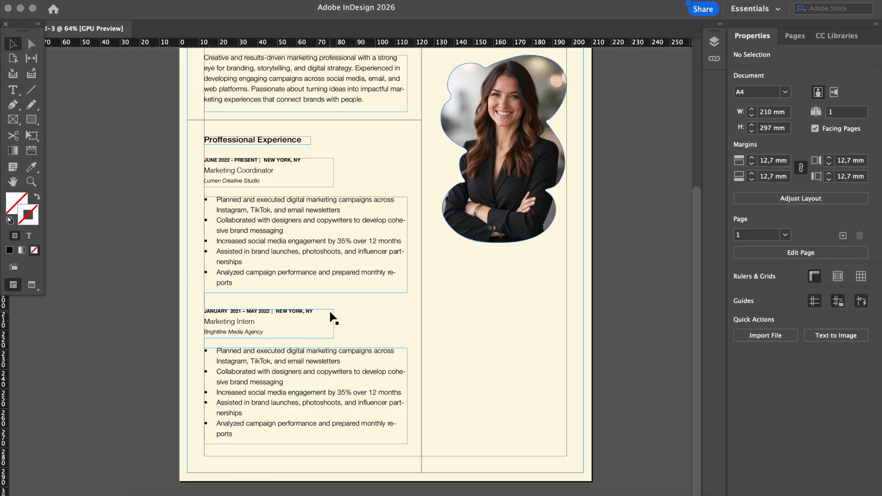
{"action": "key", "text": "w"}
{"action": "scroll", "coordinate": [330, 316], "scroll_direction": "up", "scroll_amount": 3}
{"action": "scroll", "coordinate": [330, 313], "scroll_direction": "up", "scroll_amount": 2}
{"action": "scroll", "coordinate": [330, 313], "scroll_direction": "down", "scroll_amount": 4}
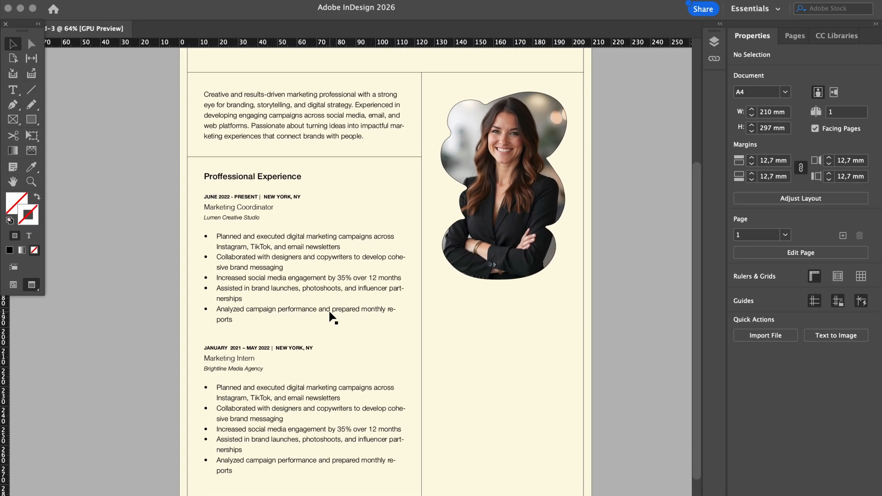
{"action": "scroll", "coordinate": [330, 313], "scroll_direction": "up", "scroll_amount": 5}
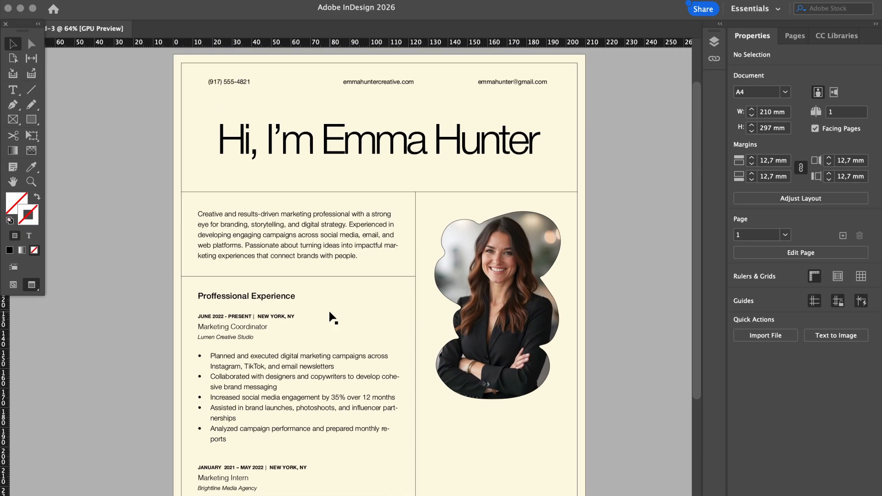
{"action": "left_click", "coordinate": [355, 277]}
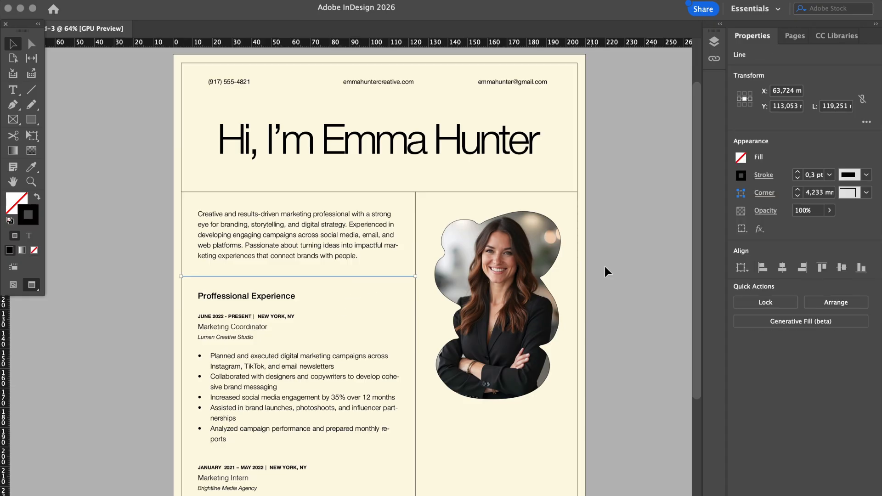
{"action": "left_click", "coordinate": [618, 275]}
{"action": "scroll", "coordinate": [619, 275], "scroll_direction": "down", "scroll_amount": 3}
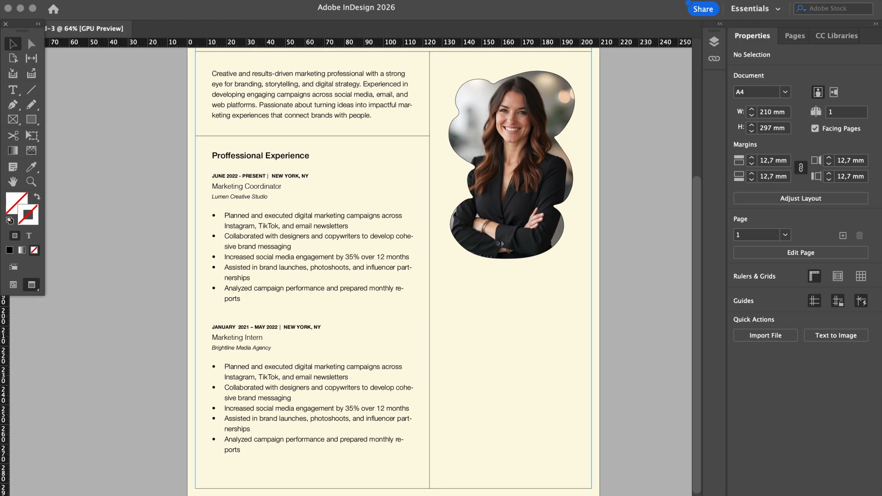
Replace the five copied bullets with four new ones and shorten the frame to fit
{"action": "key", "text": "t"}
{"action": "left_click_drag", "start_coordinate": [242, 451], "coordinate": [217, 366]}
{"action": "type", "text": "Supported marketing strategists with campaign research and trend analysis Created social media content calendars and scheduled posts Wrote blog posts, ad copy, and email subject lines Assisted with client presentations and pitch decks"}
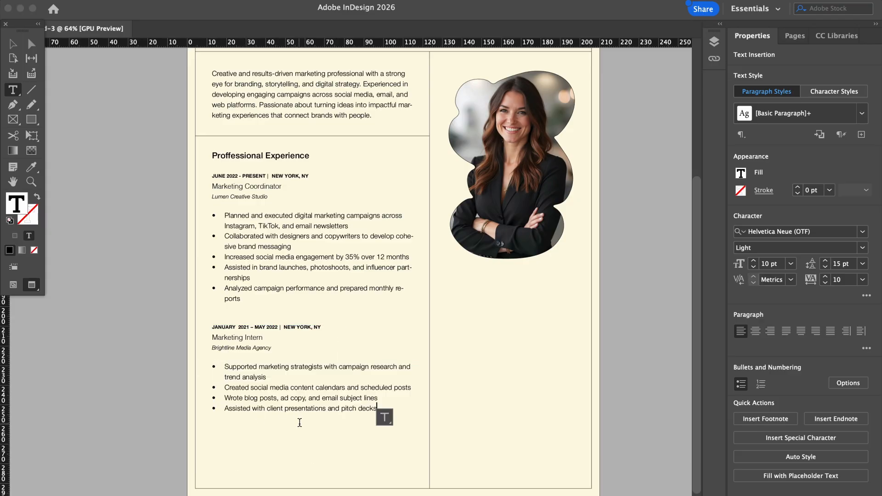
{"action": "left_click", "coordinate": [12, 44]}
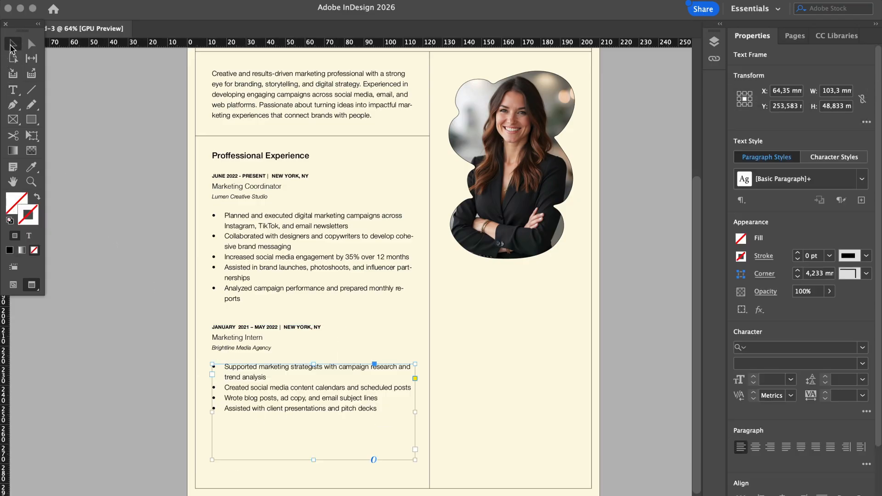
{"action": "left_click", "coordinate": [131, 315]}
{"action": "left_click", "coordinate": [270, 402]}
{"action": "left_click_drag", "start_coordinate": [315, 460], "coordinate": [315, 421]}
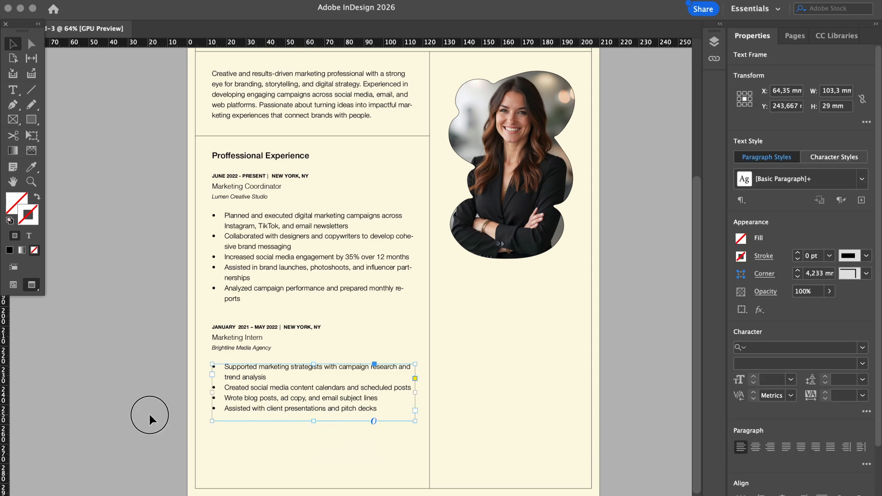
{"action": "left_click", "coordinate": [149, 415]}
{"action": "scroll", "coordinate": [161, 352], "scroll_direction": "up", "scroll_amount": 3}
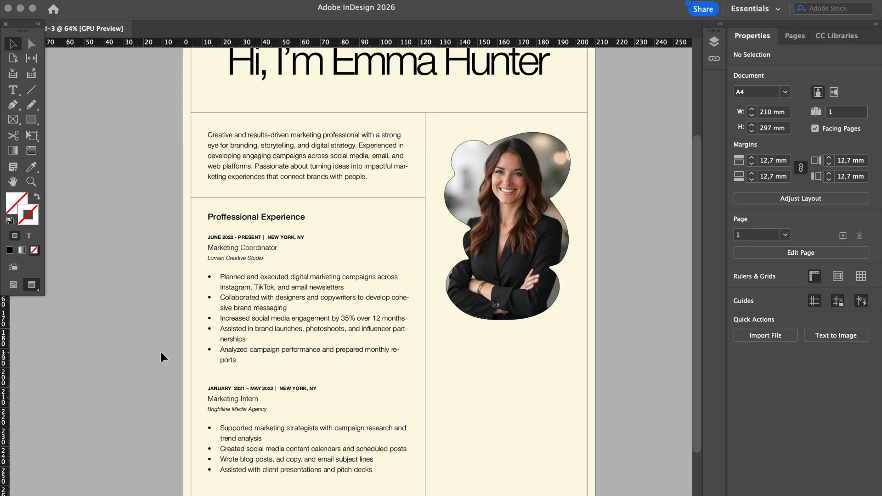
With guides shown, nudge the Marketing Coordinator and Marketing Intern entries down slightly
{"action": "key", "text": "w"}
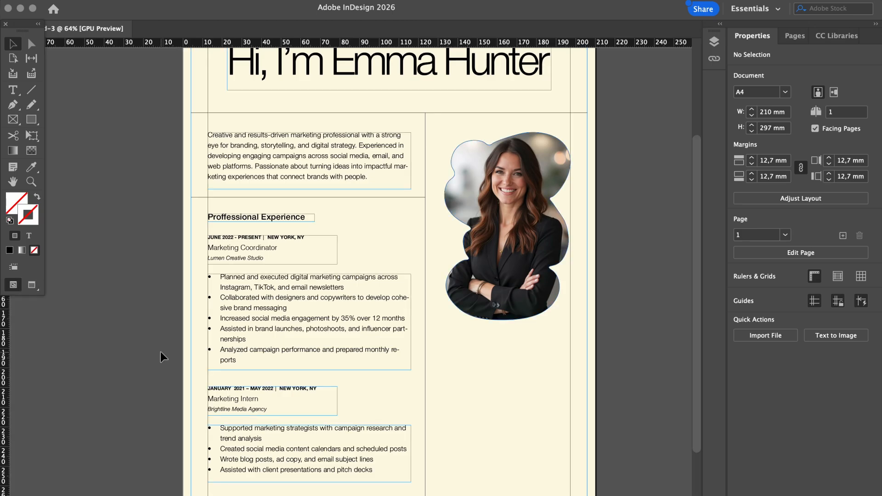
{"action": "left_click", "coordinate": [248, 341]}
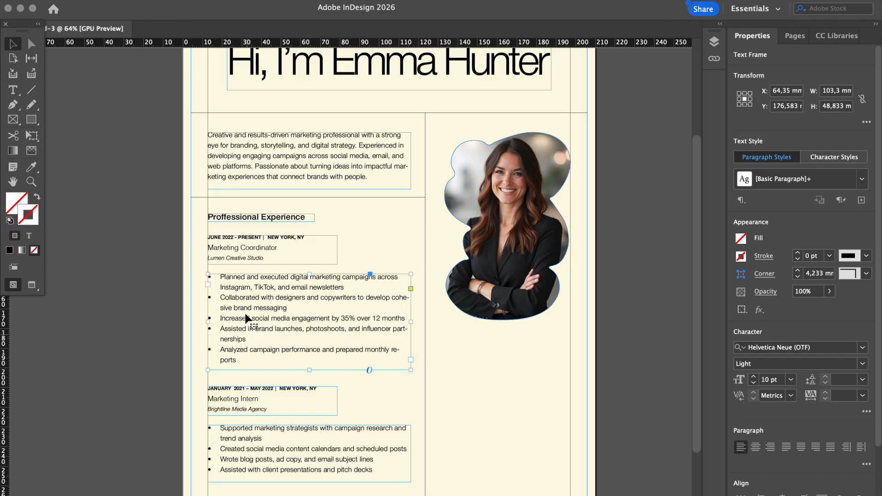
{"action": "left_click", "coordinate": [237, 252], "text": "shift"}
{"action": "key", "text": "Down"}
{"action": "key", "text": "Down"}
{"action": "key", "text": "Down"}
{"action": "key", "text": "Down"}
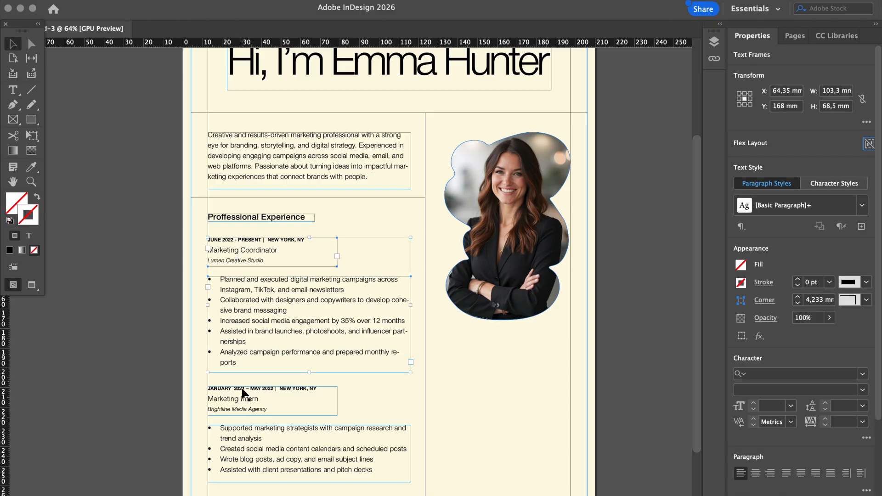
{"action": "left_click", "coordinate": [238, 444]}
{"action": "left_click", "coordinate": [234, 411], "text": "shift"}
{"action": "key", "text": "Down"}
{"action": "key", "text": "Down"}
{"action": "key", "text": "Down"}
{"action": "key", "text": "Down"}
{"action": "key", "text": "Down"}
{"action": "key", "text": "Down"}
{"action": "key", "text": "Down"}
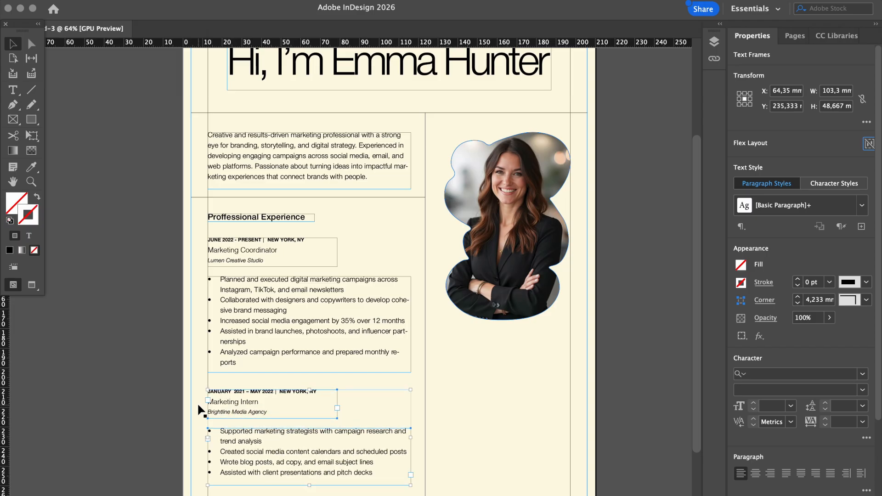
Clear the selection and view the page in Preview mode without guides
{"action": "left_click", "coordinate": [171, 395]}
{"action": "key", "text": "w"}
{"action": "scroll", "coordinate": [171, 395], "scroll_direction": "down", "scroll_amount": 2}
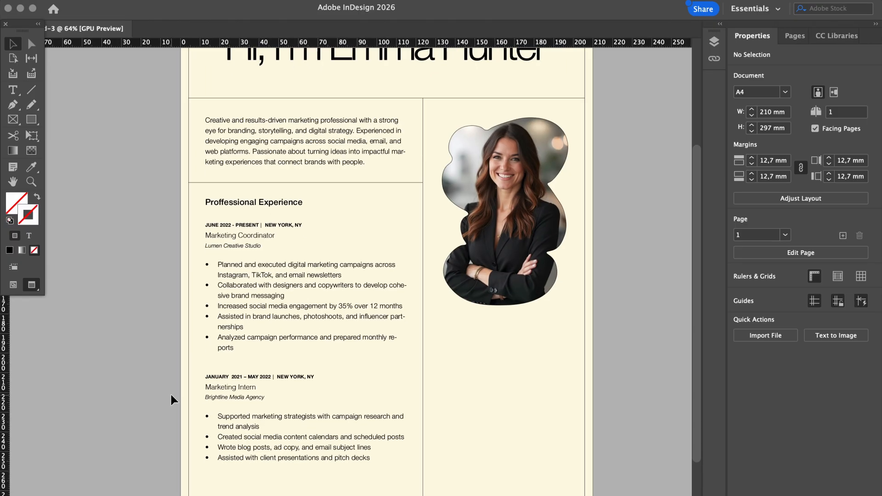
{"action": "scroll", "coordinate": [171, 395], "scroll_direction": "up", "scroll_amount": 3}
{"action": "scroll", "coordinate": [171, 395], "scroll_direction": "up", "scroll_amount": 1}
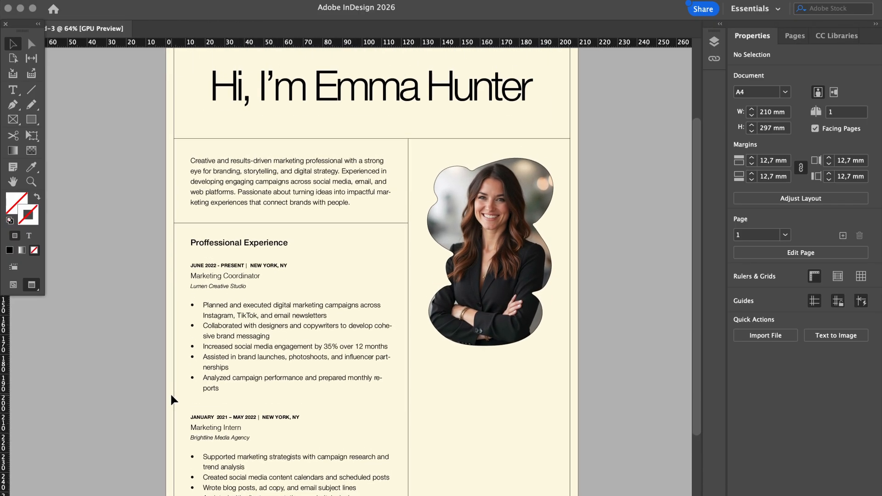
{"action": "scroll", "coordinate": [170, 395], "scroll_direction": "up", "scroll_amount": 1}
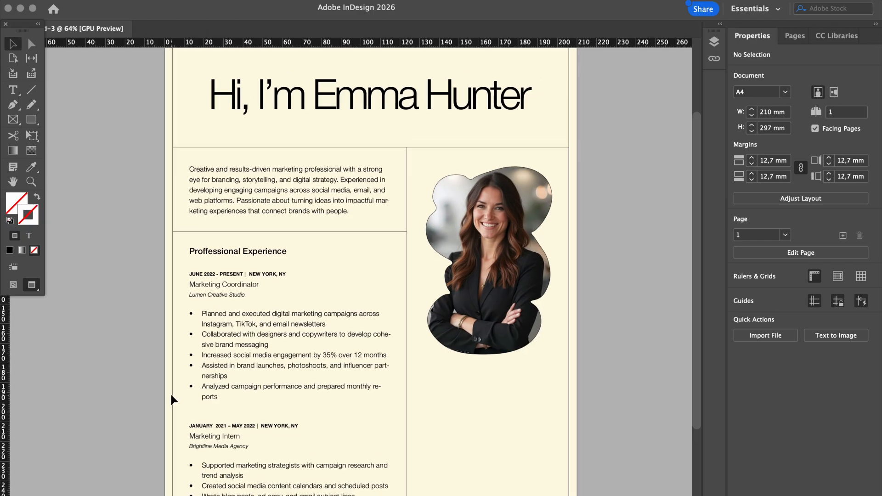
{"action": "scroll", "coordinate": [171, 395], "scroll_direction": "down", "scroll_amount": 2}
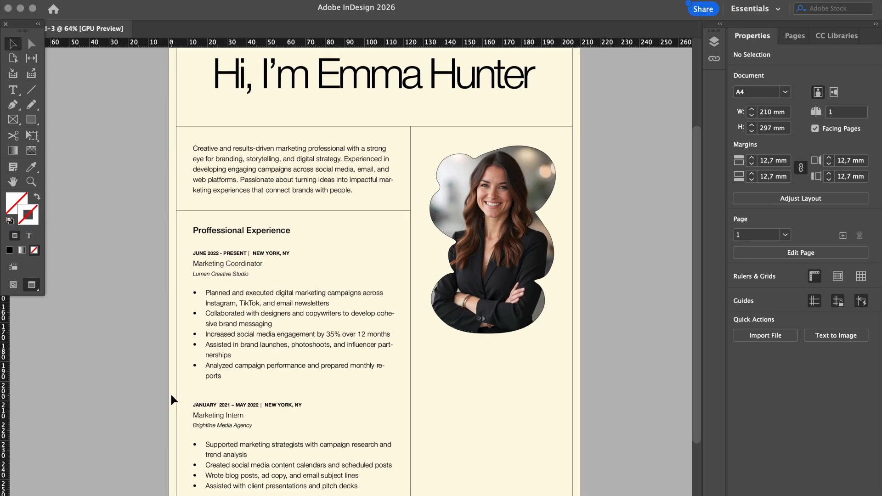
Set the Proffessional Experience heading font to Nimbus Sans Extd Light
{"action": "left_click", "coordinate": [247, 231]}
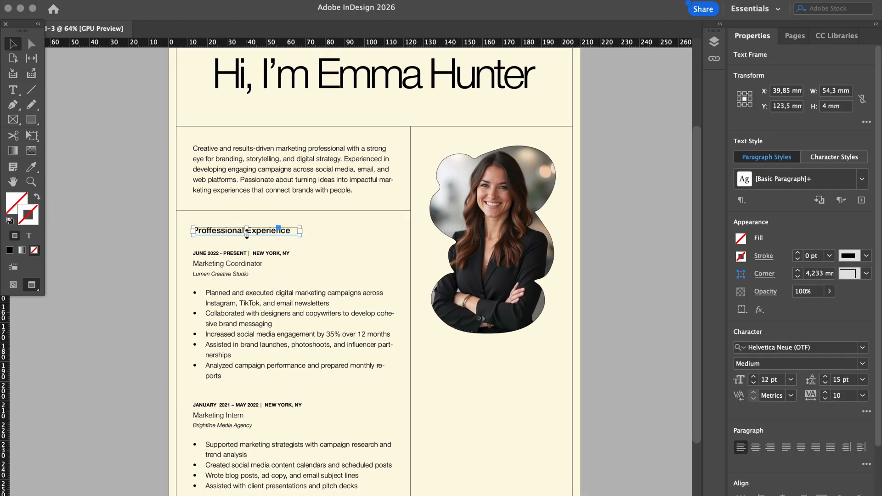
{"action": "left_click", "coordinate": [765, 347]}
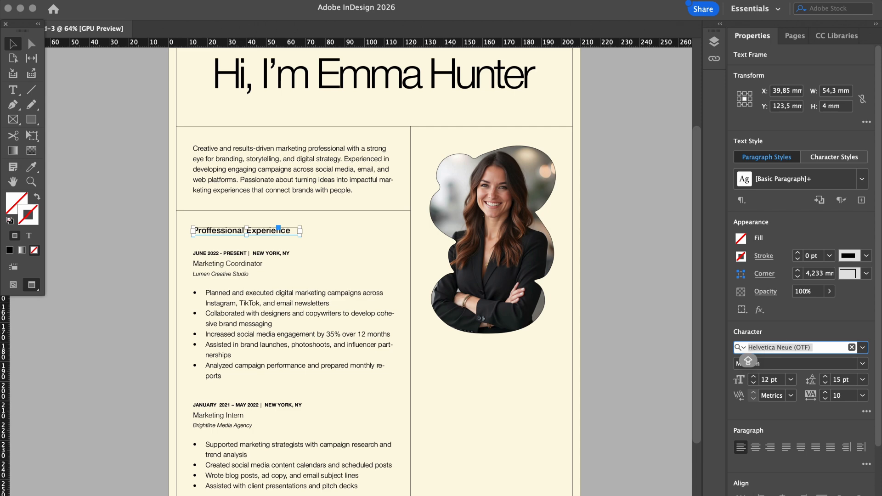
{"action": "type", "text": "NIM"}
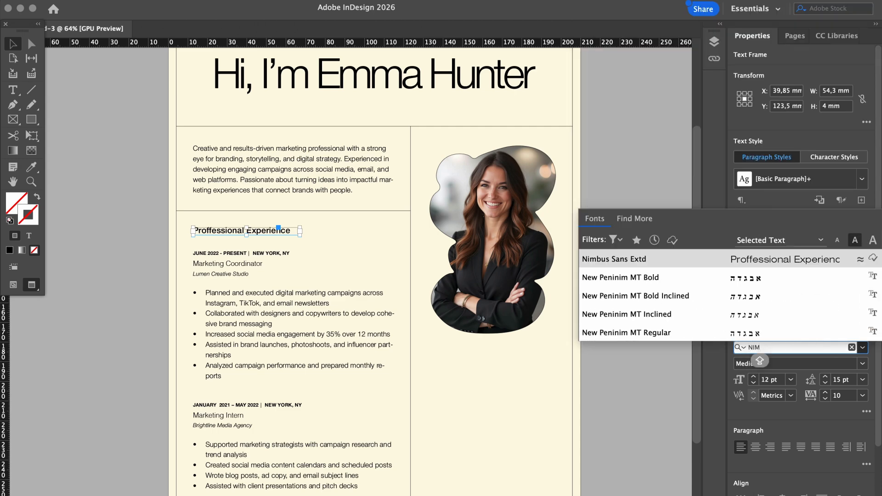
{"action": "left_click", "coordinate": [778, 258]}
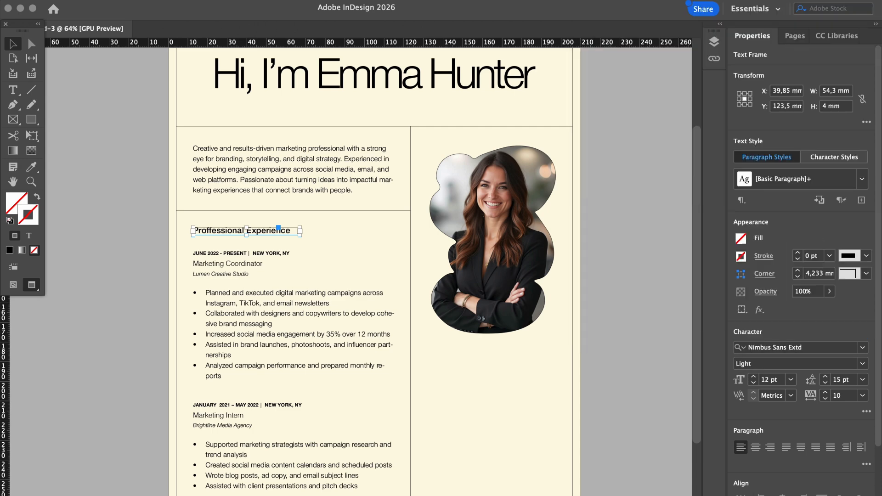
{"action": "left_click", "coordinate": [646, 222]}
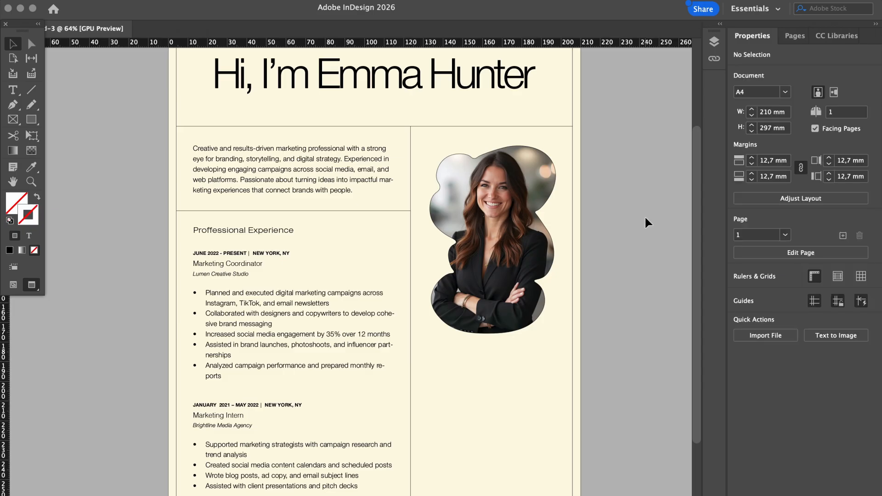
{"action": "scroll", "coordinate": [645, 216], "scroll_direction": "up", "scroll_amount": 2}
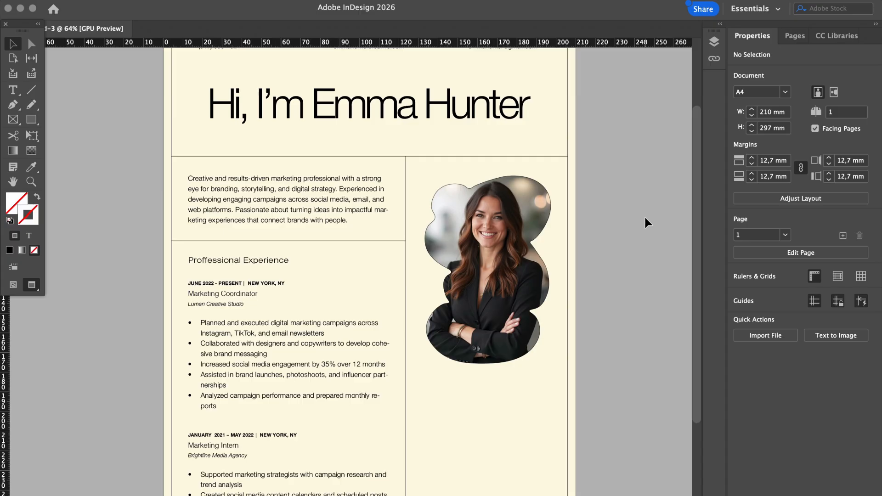
Duplicate the divider line under the photo and trim it to end at the column edge
{"action": "scroll", "coordinate": [645, 222], "scroll_direction": "down", "scroll_amount": 5}
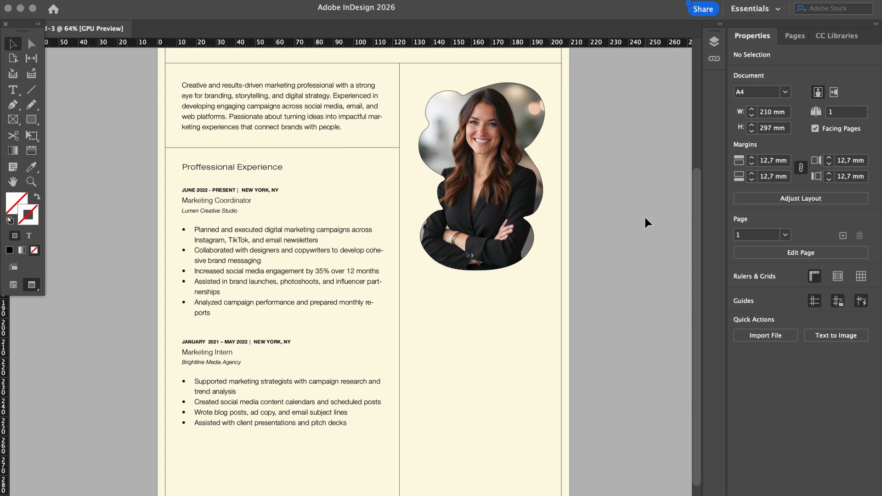
{"action": "left_click", "coordinate": [333, 147]}
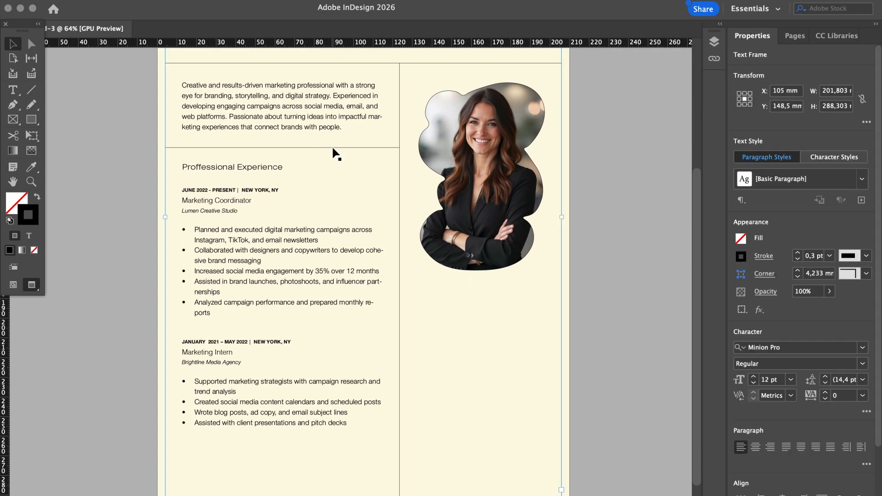
{"action": "left_click", "coordinate": [337, 147]}
{"action": "key", "text": "super+c"}
{"action": "key", "text": "super+v"}
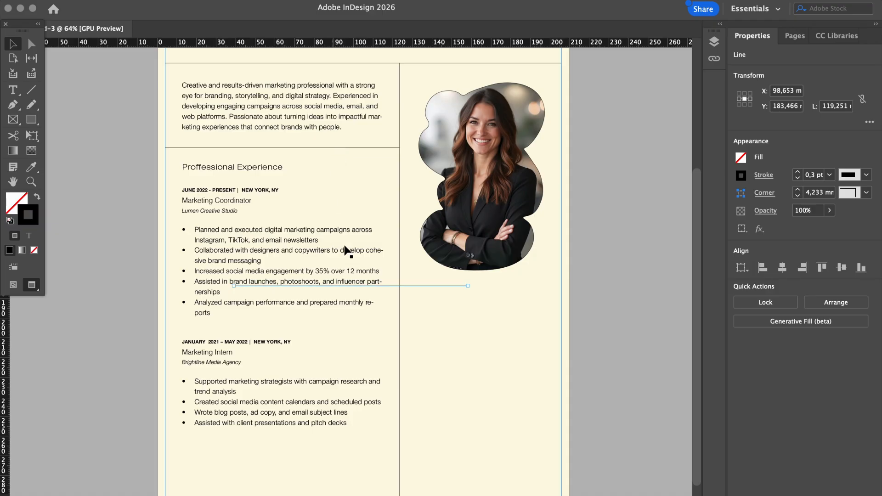
{"action": "left_click_drag", "start_coordinate": [393, 286], "coordinate": [558, 286]}
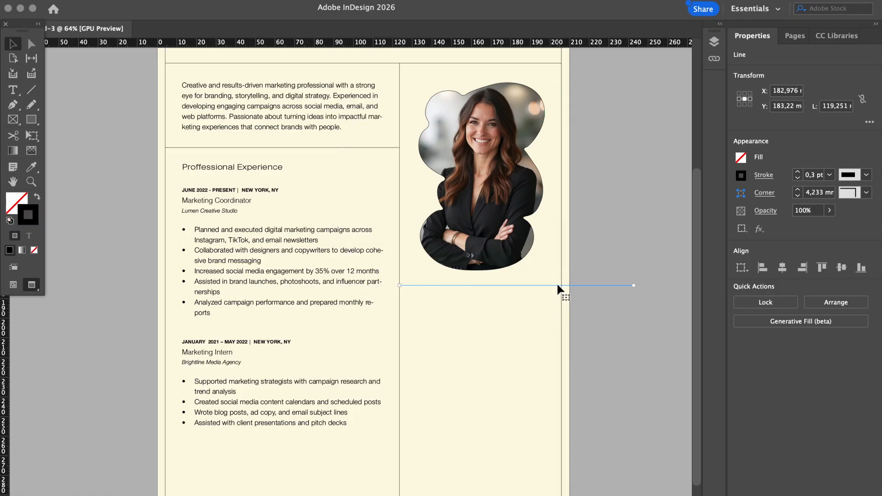
{"action": "left_click_drag", "start_coordinate": [634, 285], "coordinate": [561, 286]}
{"action": "left_click", "coordinate": [632, 298]}
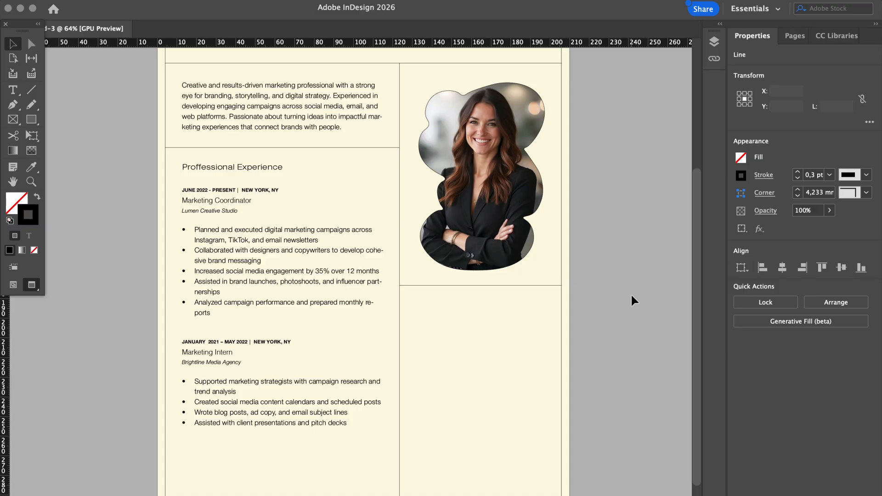
Lower the new divider line slightly beneath the portrait photo
{"action": "scroll", "coordinate": [632, 296], "scroll_direction": "up", "scroll_amount": 3}
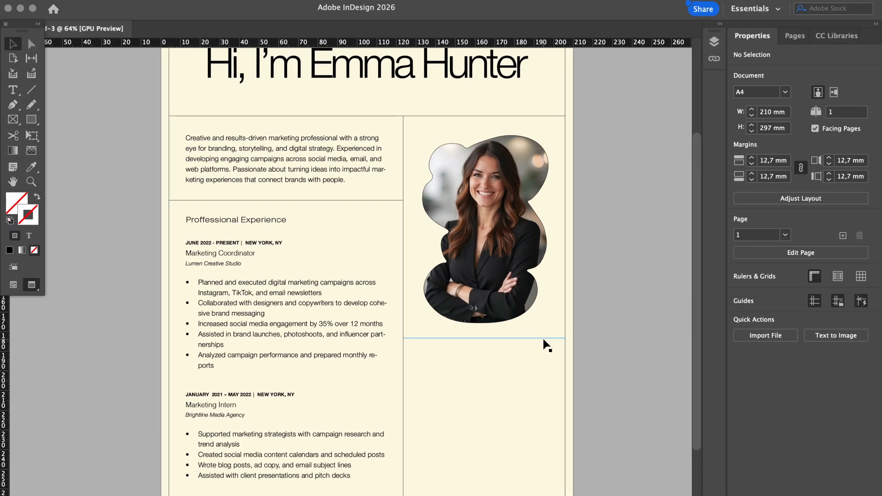
{"action": "left_click_drag", "start_coordinate": [543, 340], "coordinate": [546, 343]}
{"action": "left_click", "coordinate": [666, 332]}
{"action": "scroll", "coordinate": [666, 331], "scroll_direction": "down", "scroll_amount": 3}
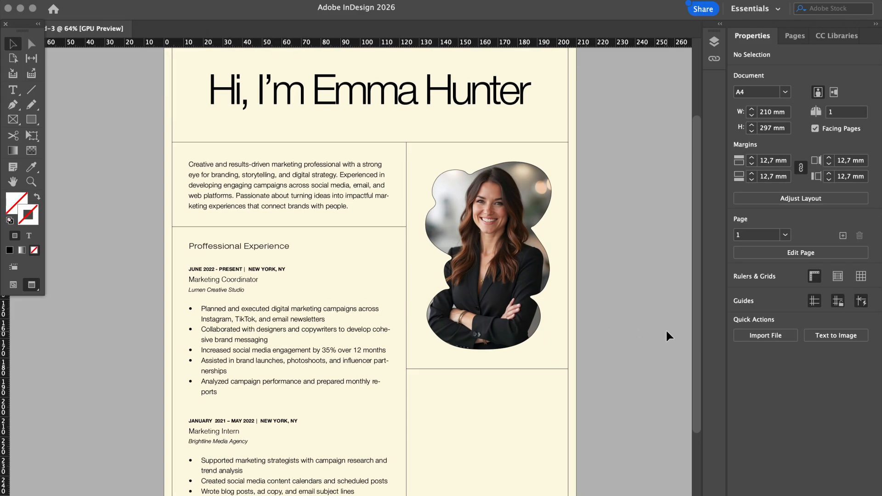
{"action": "scroll", "coordinate": [667, 331], "scroll_direction": "down", "scroll_amount": 3}
{"action": "scroll", "coordinate": [666, 331], "scroll_direction": "up", "scroll_amount": 3}
{"action": "scroll", "coordinate": [666, 332], "scroll_direction": "up", "scroll_amount": 5}
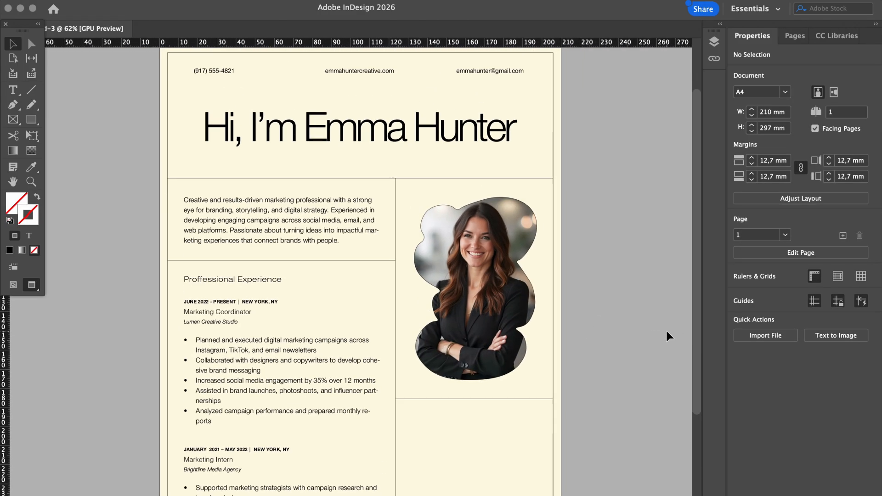
{"action": "scroll", "coordinate": [667, 332], "scroll_direction": "down", "scroll_amount": 5}
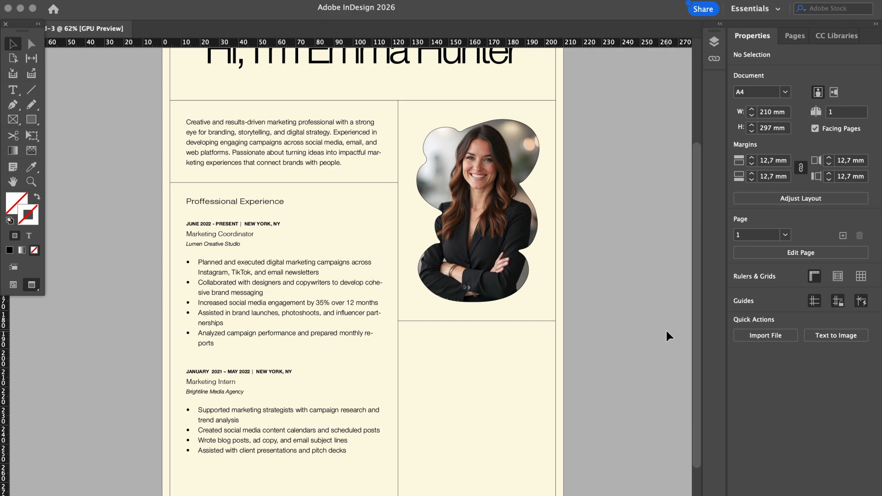
Copy the Proffessional Experience heading below the photo and retype it as Education
{"action": "scroll", "coordinate": [282, 242], "scroll_direction": "up", "scroll_amount": 2}
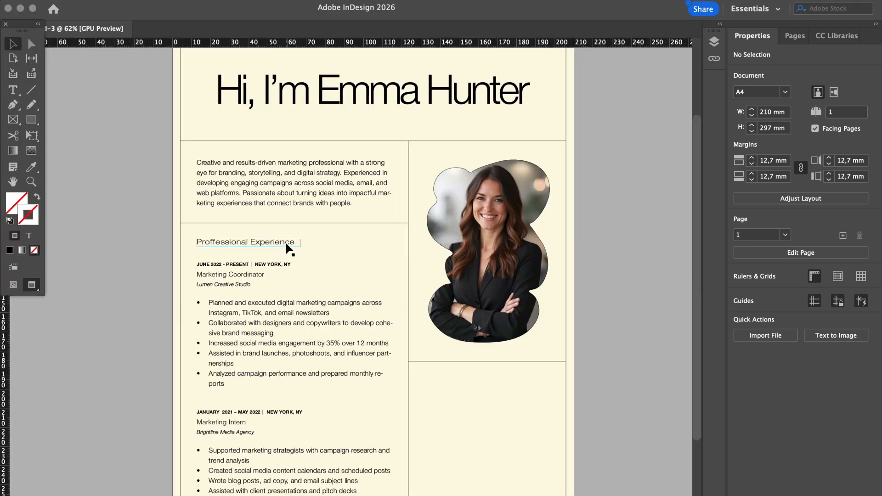
{"action": "left_click", "coordinate": [282, 241]}
{"action": "key", "text": "super+c"}
{"action": "key", "text": "super+v"}
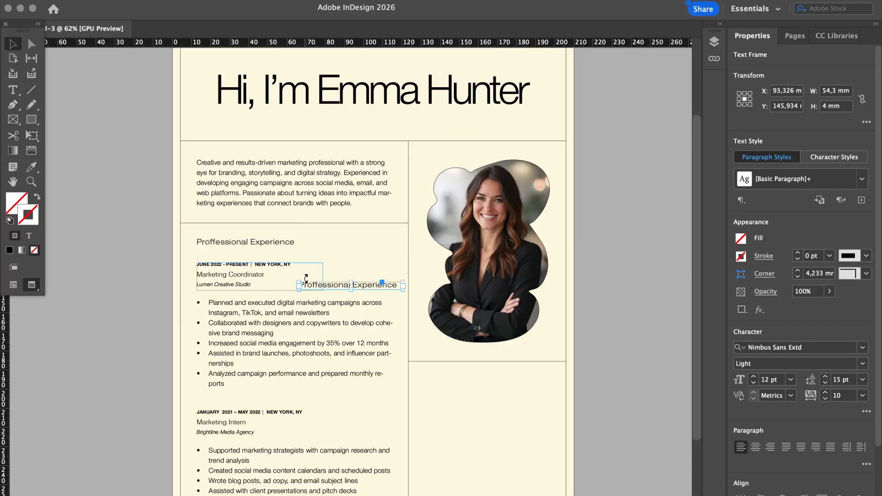
{"action": "left_click_drag", "start_coordinate": [316, 285], "coordinate": [441, 382]}
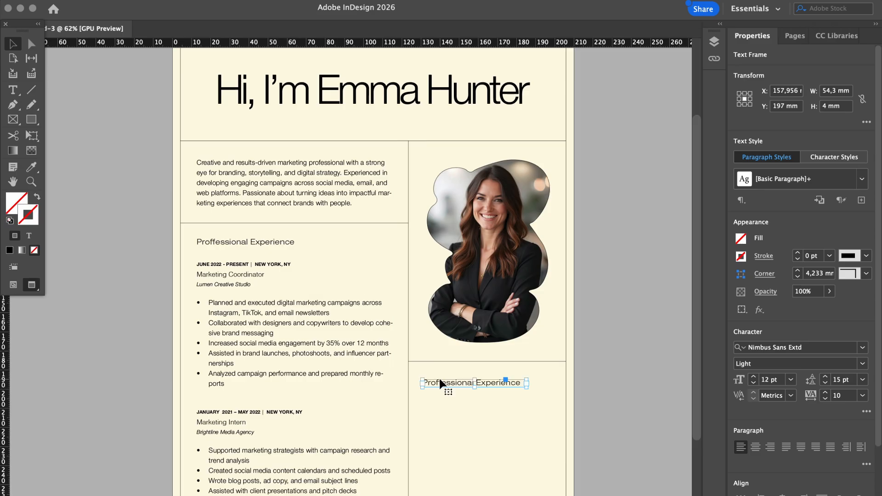
{"action": "double_click", "coordinate": [439, 384]}
{"action": "triple_click", "coordinate": [440, 381]}
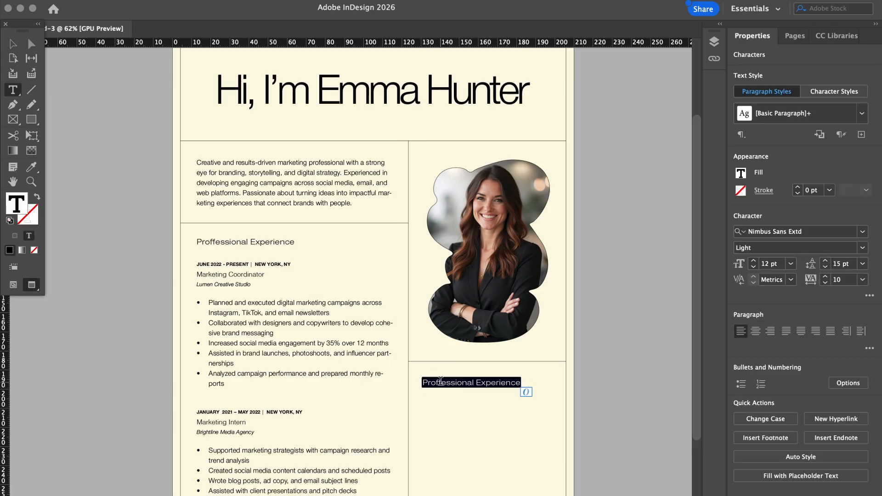
{"action": "type", "text": "Education"}
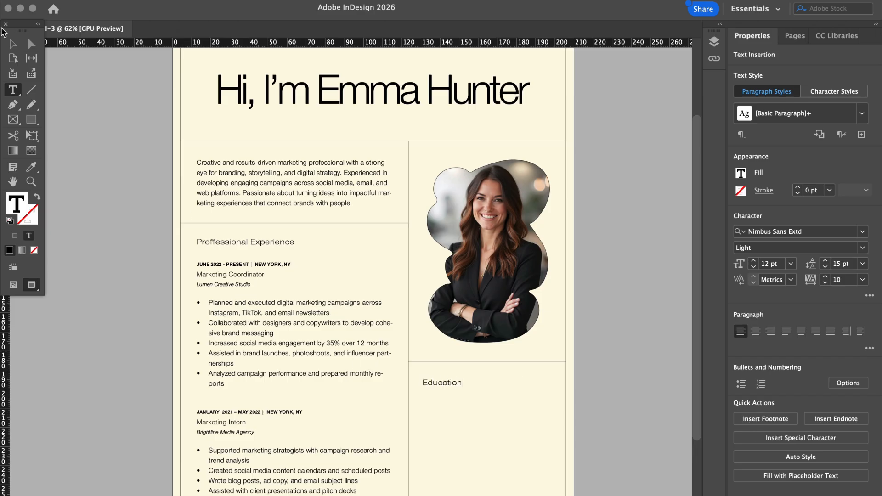
{"action": "key", "text": "Escape"}
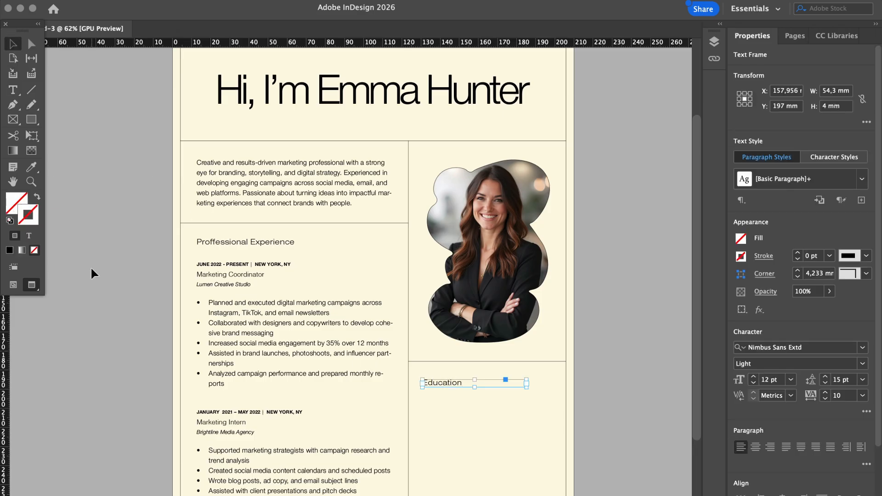
{"action": "left_click", "coordinate": [90, 266]}
Return the page to Preview screen mode without frame edges
{"action": "scroll", "coordinate": [260, 299], "scroll_direction": "up", "scroll_amount": 2}
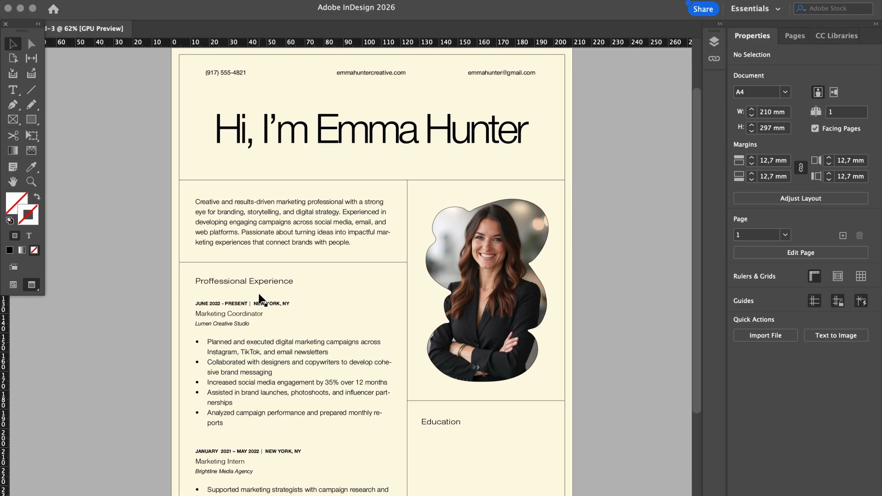
{"action": "scroll", "coordinate": [260, 298], "scroll_direction": "down", "scroll_amount": 3}
{"action": "key", "text": "w"}
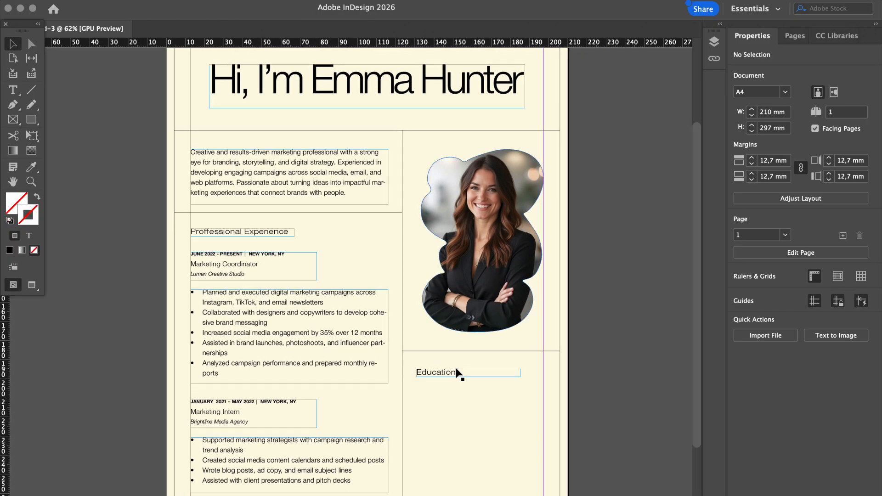
{"action": "key", "text": "w"}
{"action": "scroll", "coordinate": [619, 356], "scroll_direction": "up", "scroll_amount": 3}
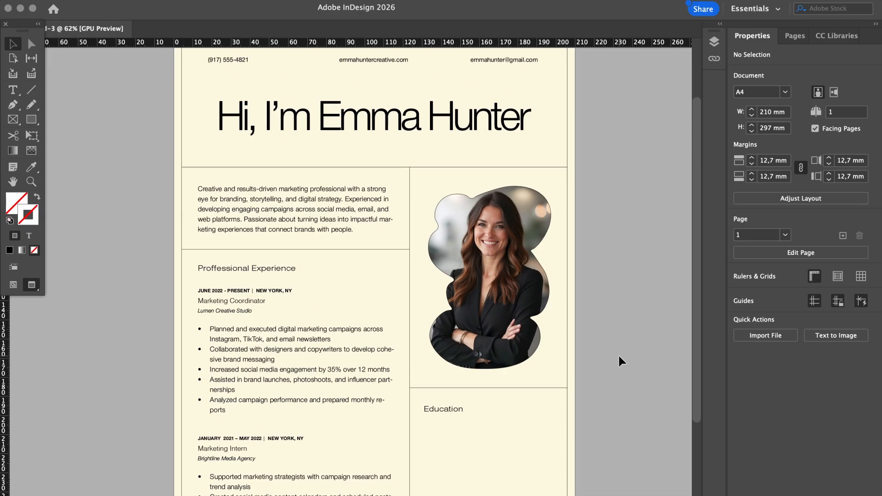
{"action": "scroll", "coordinate": [618, 356], "scroll_direction": "down", "scroll_amount": 3}
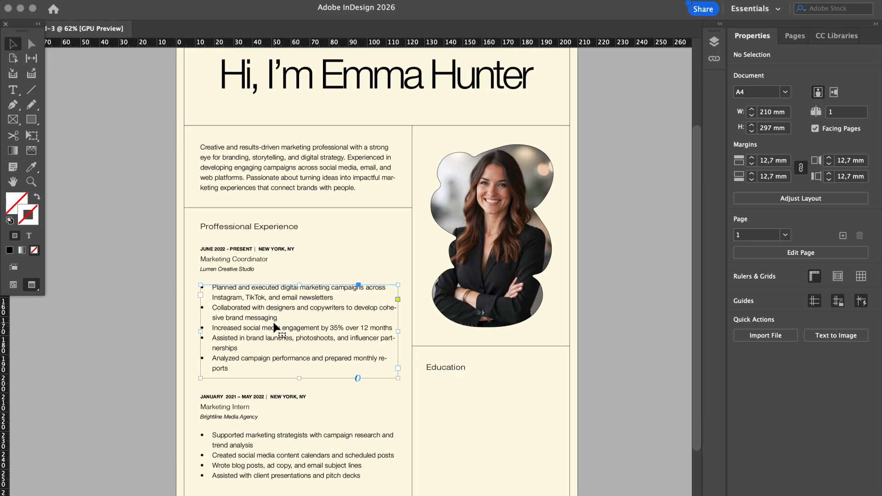
Copy the experience bullet frame into the Education column and narrow it to fit
{"action": "left_click_drag", "start_coordinate": [272, 321], "coordinate": [478, 446]}
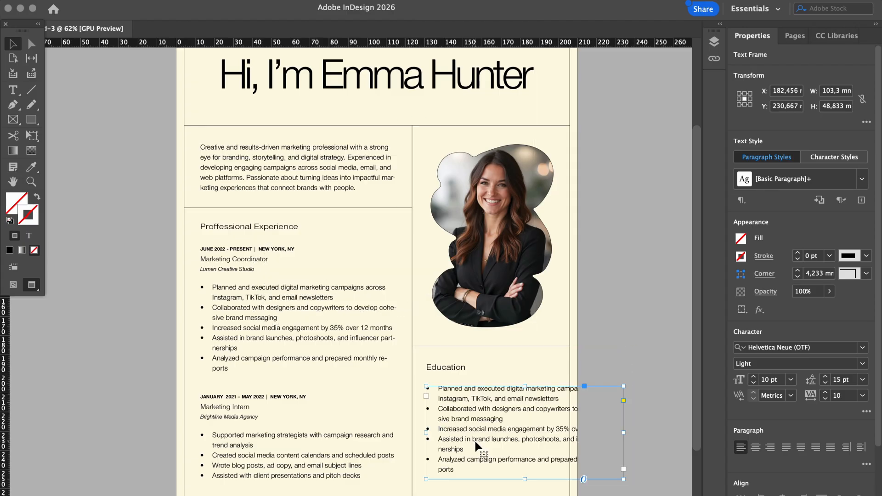
{"action": "left_click_drag", "start_coordinate": [623, 433], "coordinate": [550, 429]}
{"action": "left_click", "coordinate": [641, 409]}
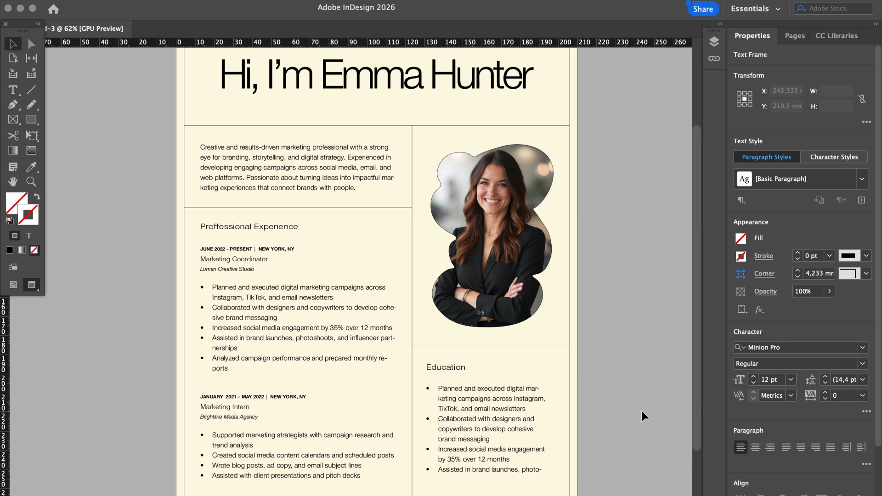
{"action": "scroll", "coordinate": [641, 409], "scroll_direction": "down", "scroll_amount": 3}
Replace the copied bullets with the pasted education details and remove the bullets
{"action": "double_click", "coordinate": [475, 340]}
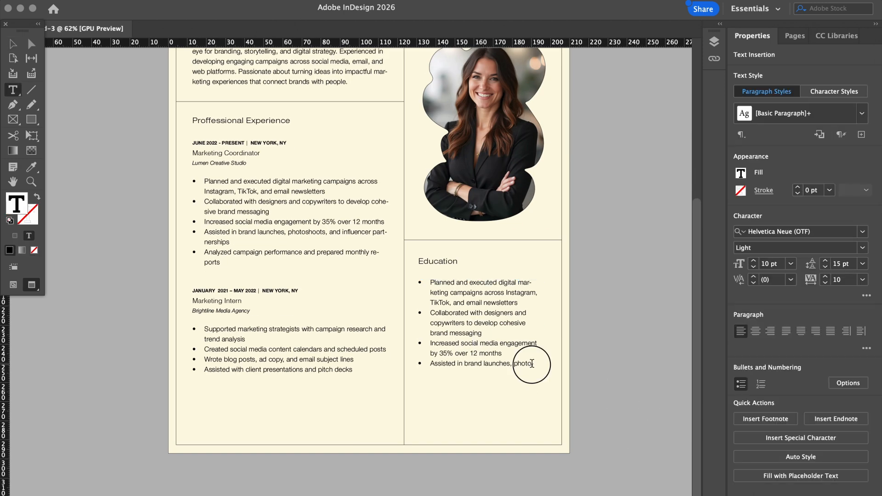
{"action": "left_click_drag", "start_coordinate": [531, 364], "coordinate": [460, 322]}
{"action": "left_click_drag", "start_coordinate": [460, 322], "coordinate": [407, 282]}
{"action": "key", "text": "BackSpace"}
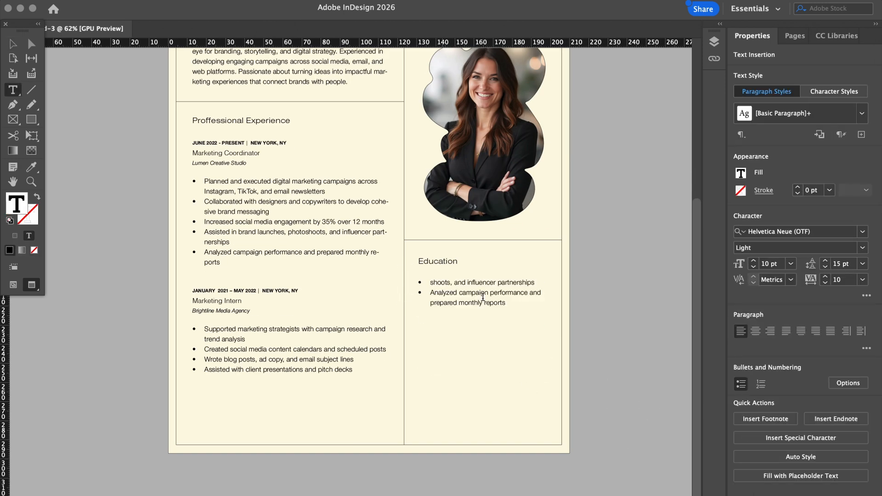
{"action": "left_click_drag", "start_coordinate": [512, 305], "coordinate": [386, 281]}
{"action": "type", "text": "Bachelor of Arts in Marketing & Creative Communication Parsons School of Design, New York 2018 – 2022"}
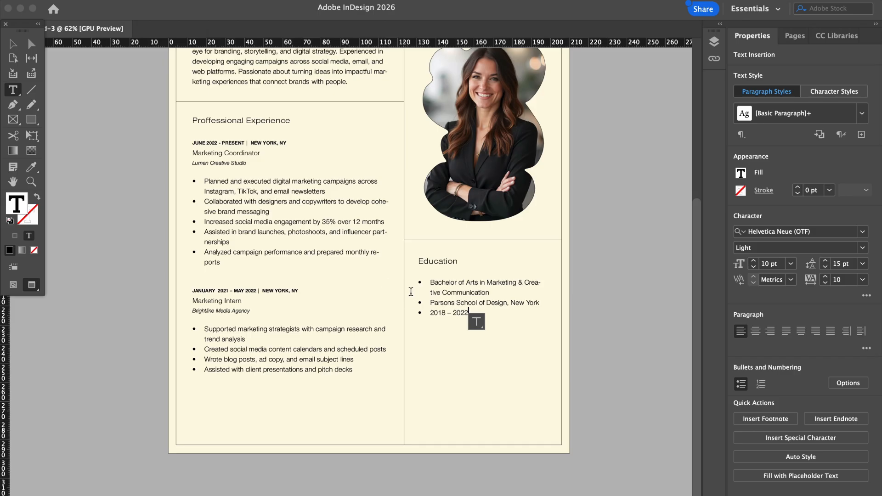
{"action": "left_click", "coordinate": [400, 275], "text": "shift"}
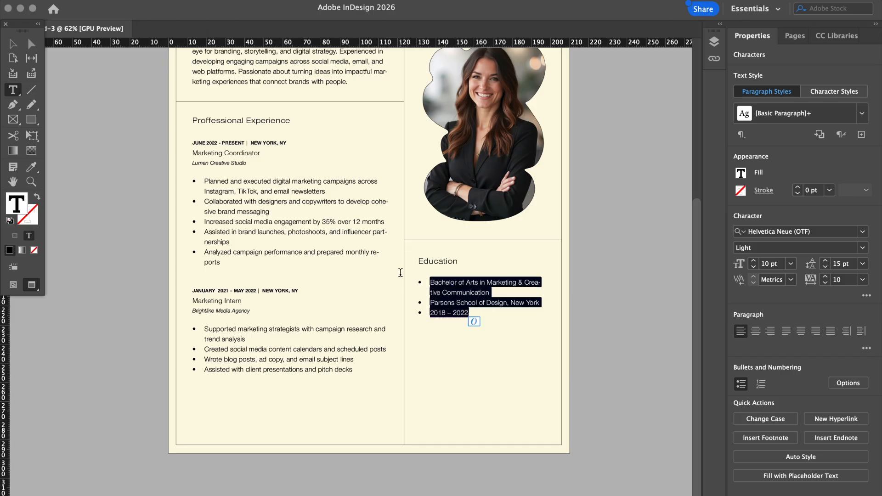
{"action": "left_click", "coordinate": [741, 384]}
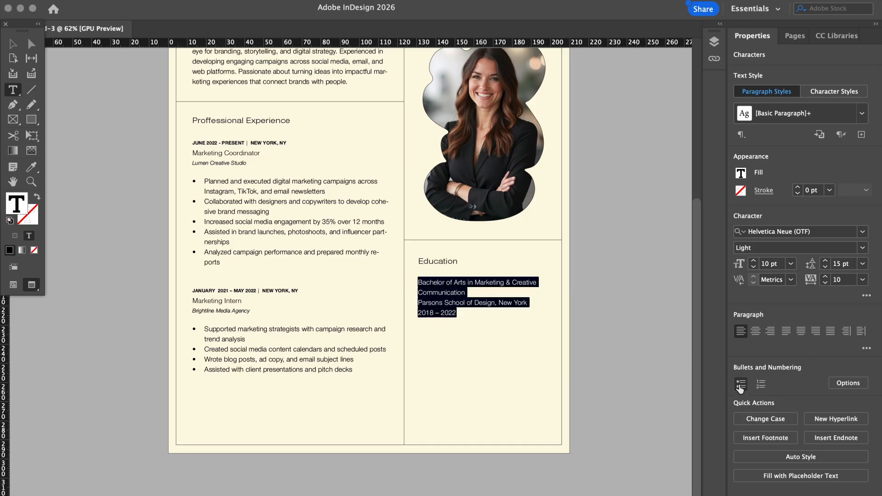
{"action": "left_click", "coordinate": [462, 287]}
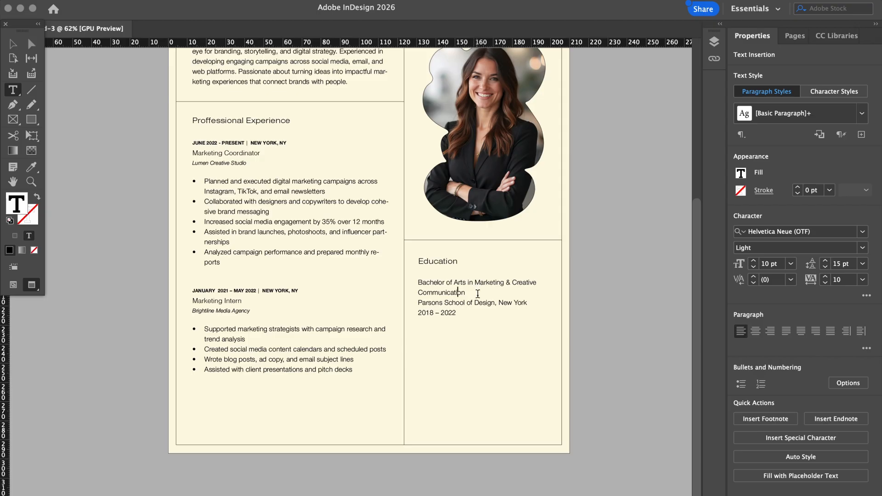
Select the 2018 – 2022 date text in the Education frame
{"action": "left_click", "coordinate": [474, 293]}
{"action": "left_click", "coordinate": [480, 297]}
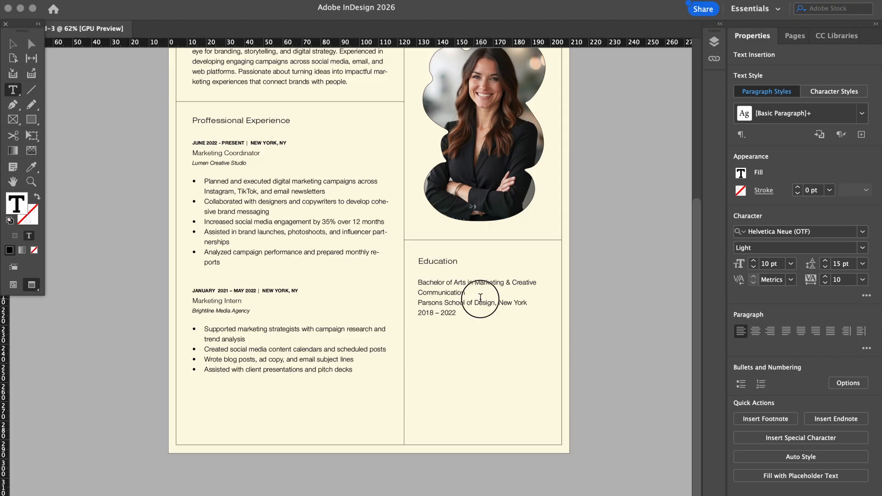
{"action": "triple_click", "coordinate": [414, 313]}
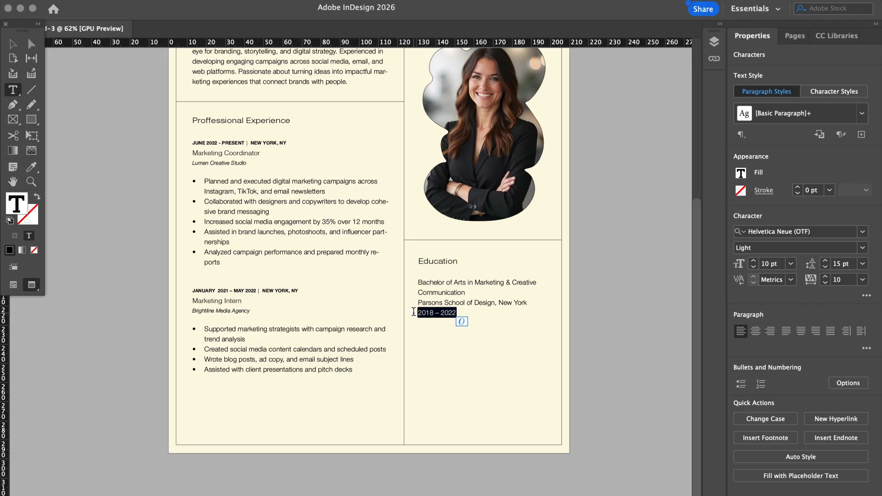
{"action": "left_click", "coordinate": [441, 291]}
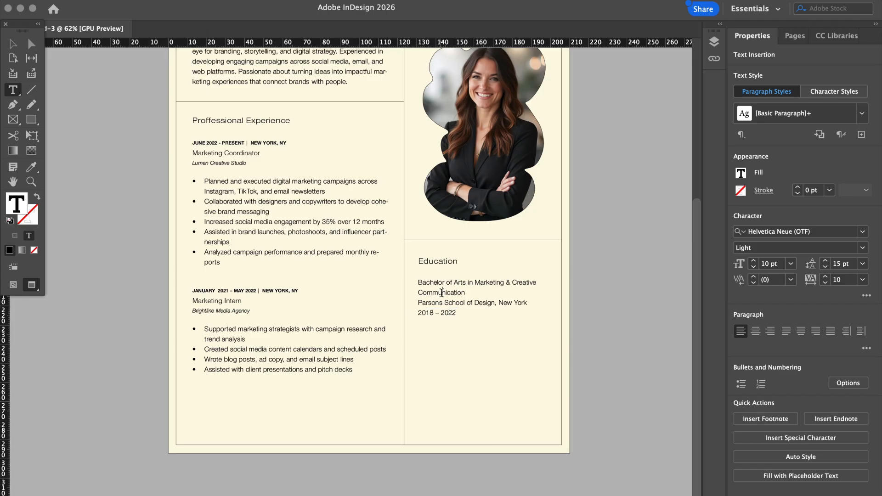
{"action": "left_click_drag", "start_coordinate": [457, 314], "coordinate": [414, 314]}
{"action": "key", "text": "super+c"}
Move the 2018 – 2022 date to the top of the Education frame, above the degree
{"action": "key", "text": "BackSpace"}
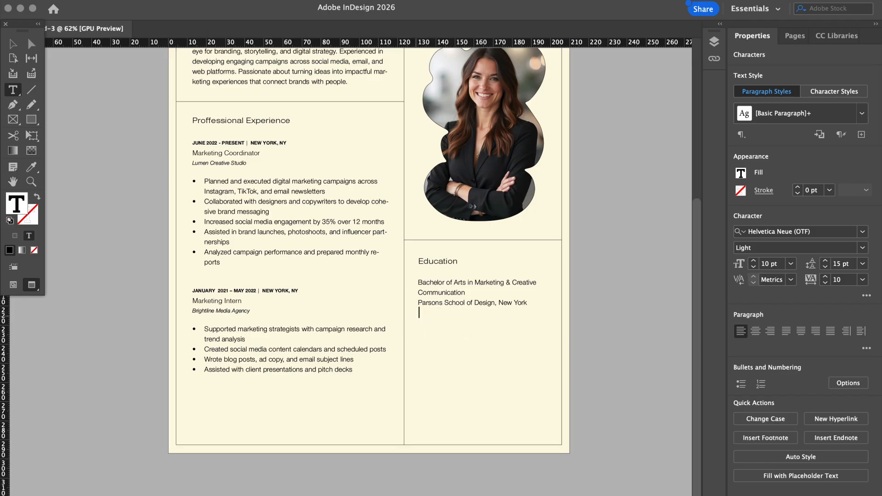
{"action": "left_click", "coordinate": [418, 282]}
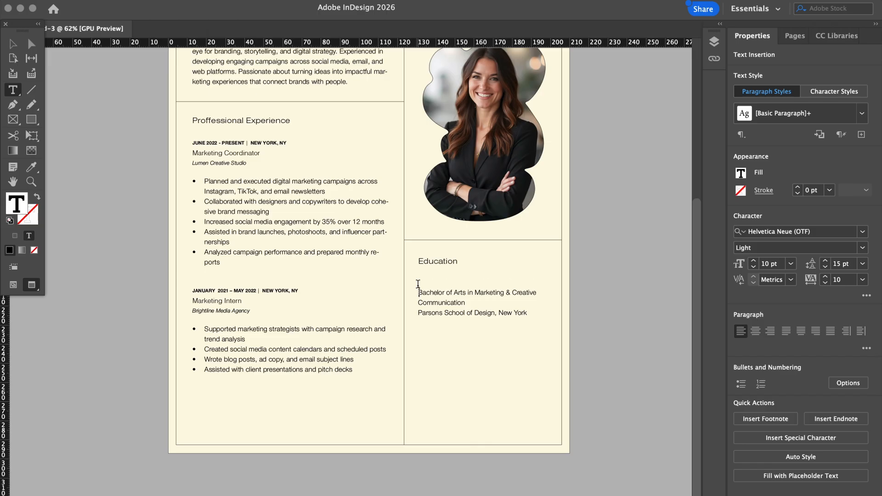
{"action": "key", "text": "super+v"}
{"action": "left_click", "coordinate": [458, 283]}
{"action": "left_click_drag", "start_coordinate": [459, 282], "coordinate": [418, 282]}
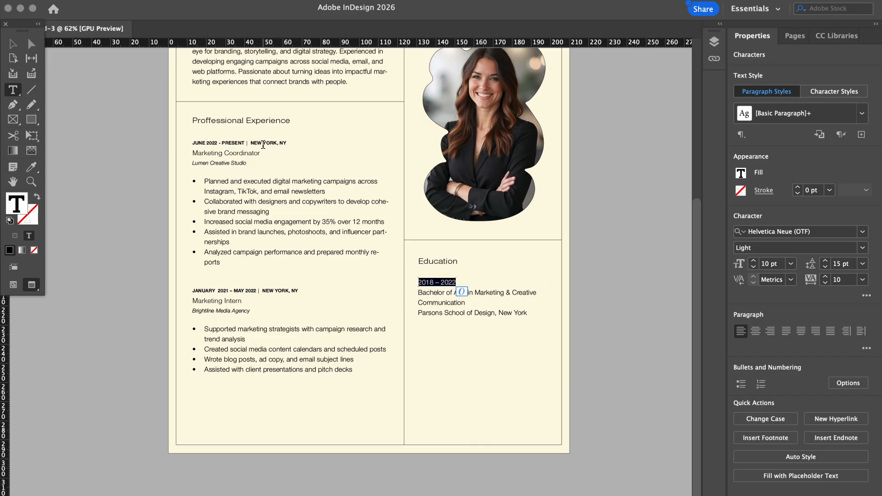
Set the 2018 – 2022 date to 7 pt Helvetica Neue Bold
{"action": "left_click_drag", "start_coordinate": [263, 142], "coordinate": [271, 143]}
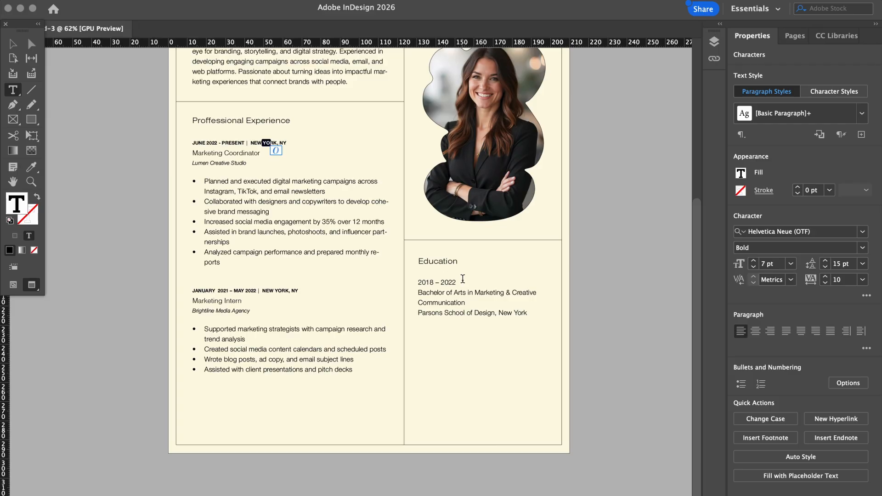
{"action": "left_click_drag", "start_coordinate": [458, 282], "coordinate": [419, 282]}
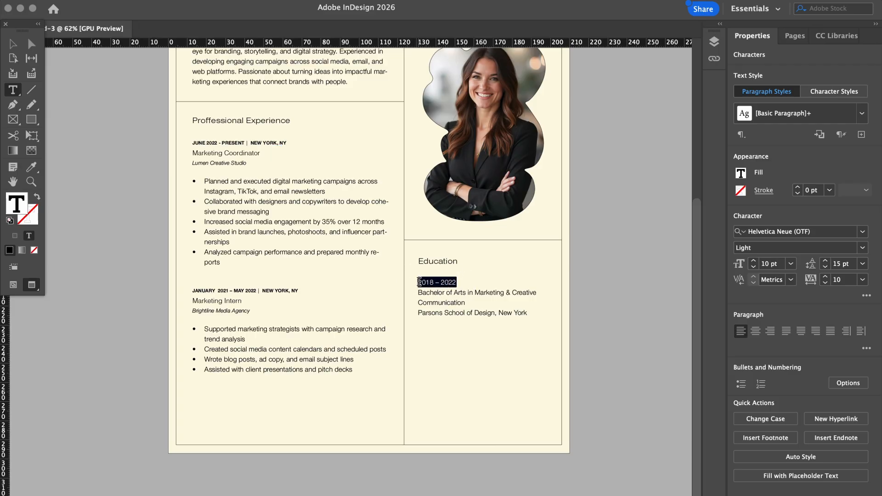
{"action": "left_click", "coordinate": [754, 268]}
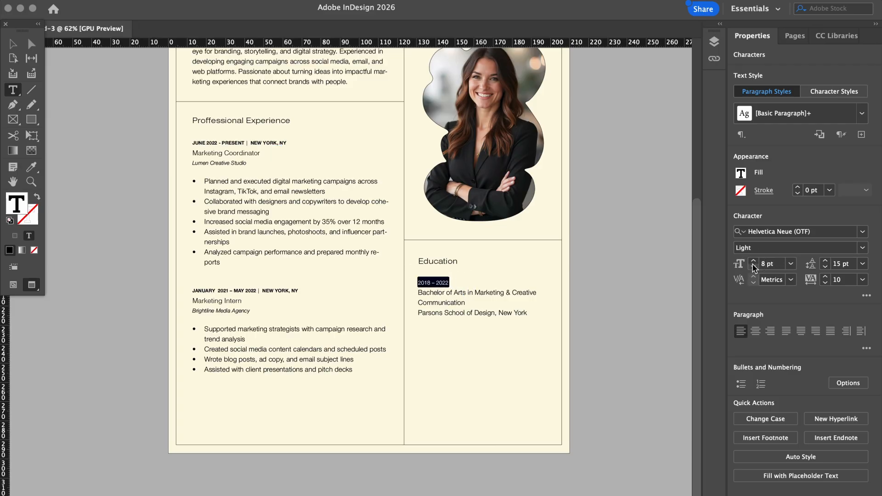
{"action": "left_click", "coordinate": [864, 248]}
{"action": "left_click", "coordinate": [783, 380]}
{"action": "left_click", "coordinate": [461, 298]}
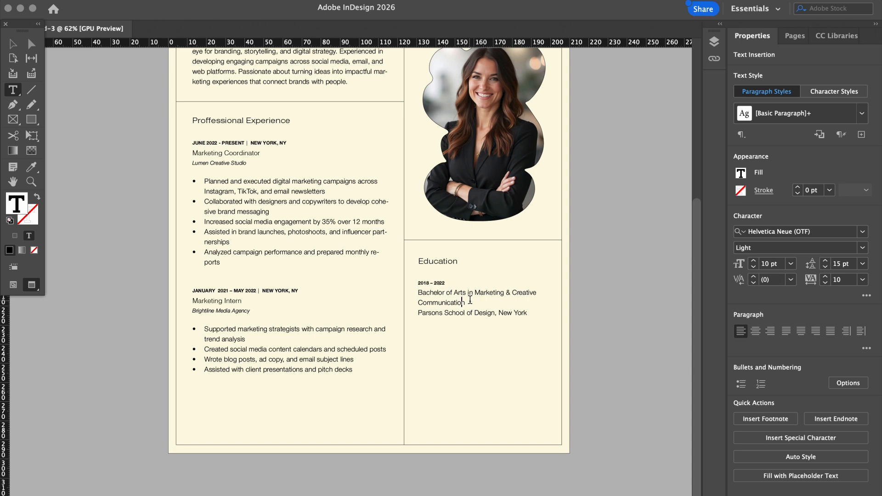
{"action": "left_click", "coordinate": [471, 302]}
Copy '| NEW YORK, NY' from the first job and paste it after 2018 – 2022
{"action": "left_click_drag", "start_coordinate": [527, 314], "coordinate": [498, 313]}
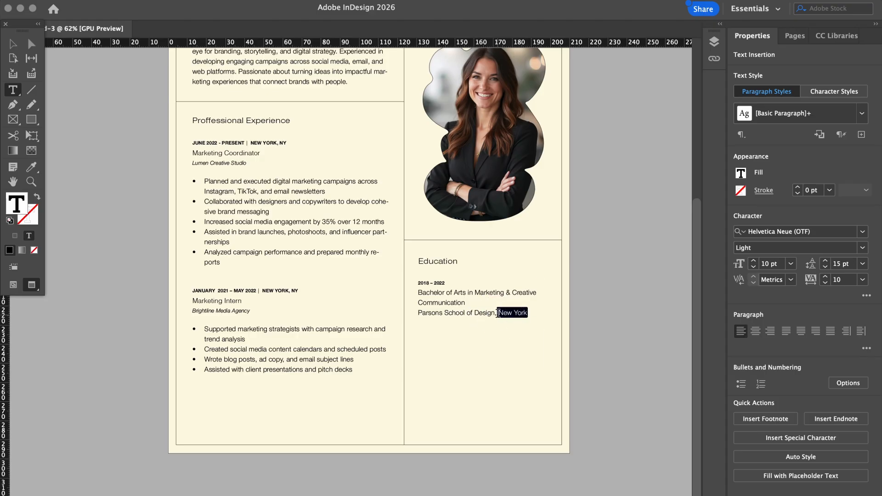
{"action": "left_click", "coordinate": [453, 281]}
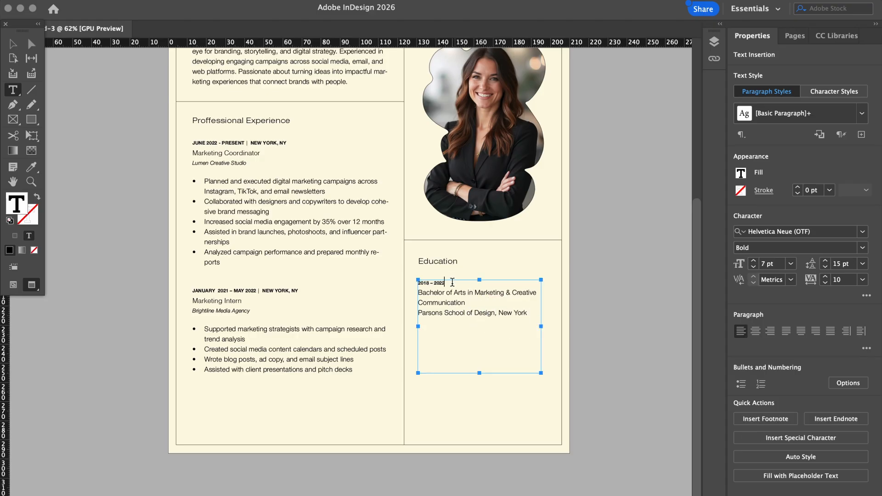
{"action": "left_click_drag", "start_coordinate": [288, 144], "coordinate": [246, 143]}
{"action": "key", "text": "super+c"}
{"action": "left_click", "coordinate": [454, 281]}
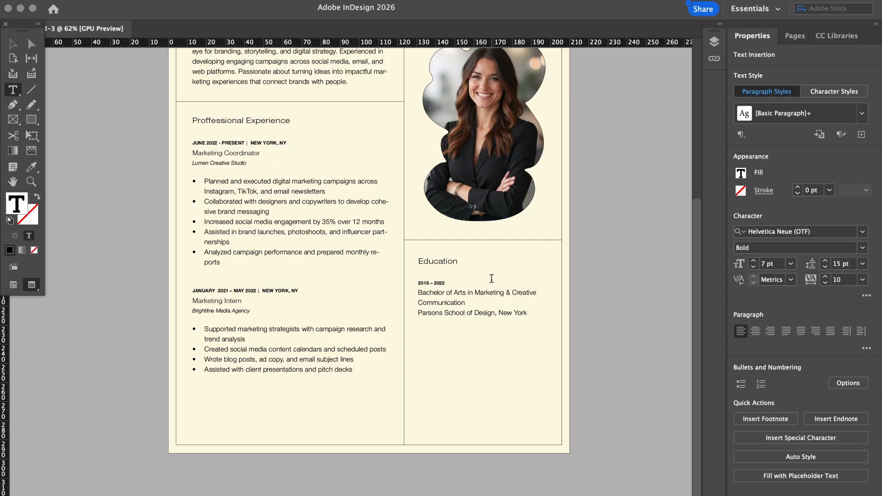
{"action": "key", "text": "super+v"}
{"action": "left_click_drag", "start_coordinate": [530, 314], "coordinate": [499, 316]}
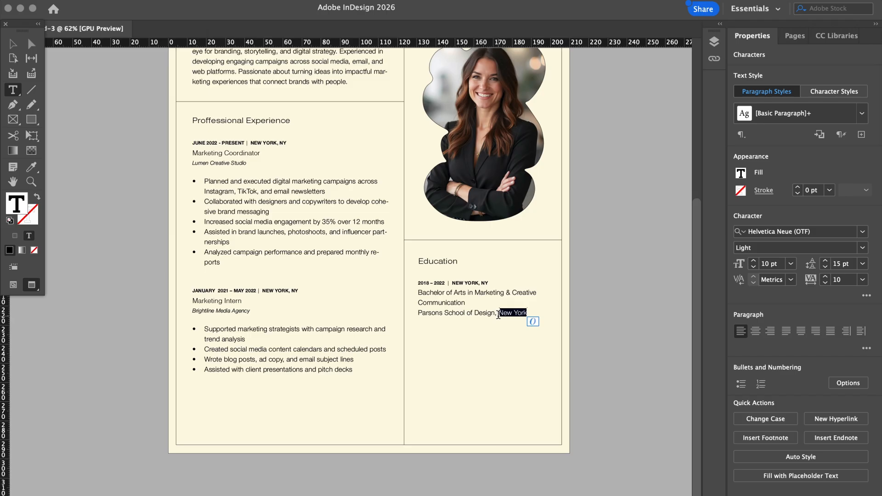
{"action": "left_click", "coordinate": [483, 312]}
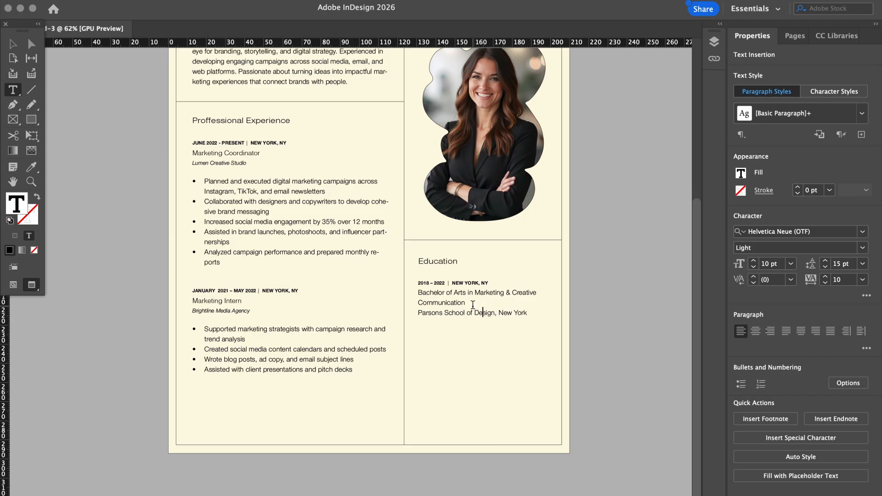
{"action": "left_click_drag", "start_coordinate": [474, 301], "coordinate": [409, 296]}
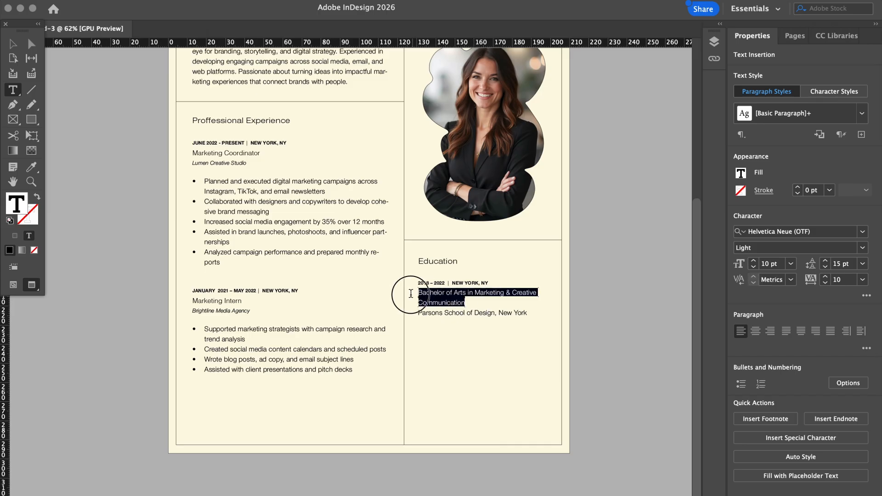
Make the Parsons School of Design line Light Italic and delete 'New York' after it
{"action": "left_click", "coordinate": [449, 311]}
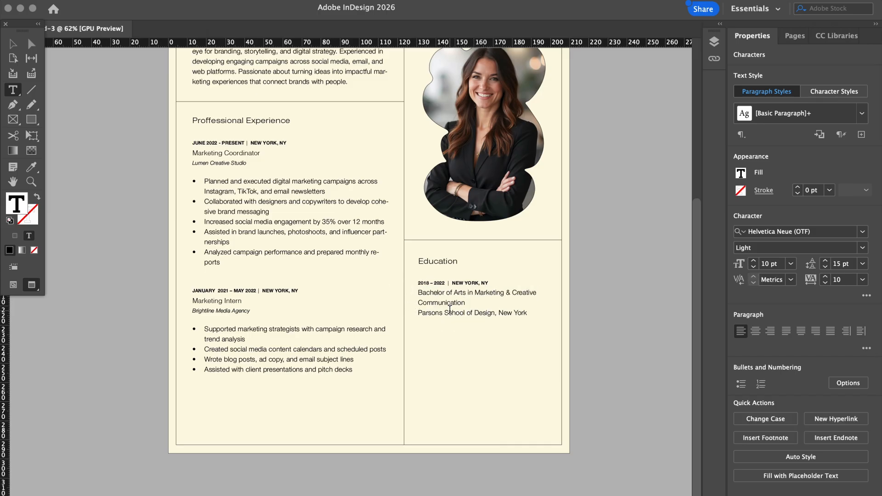
{"action": "left_click_drag", "start_coordinate": [418, 315], "coordinate": [533, 314]}
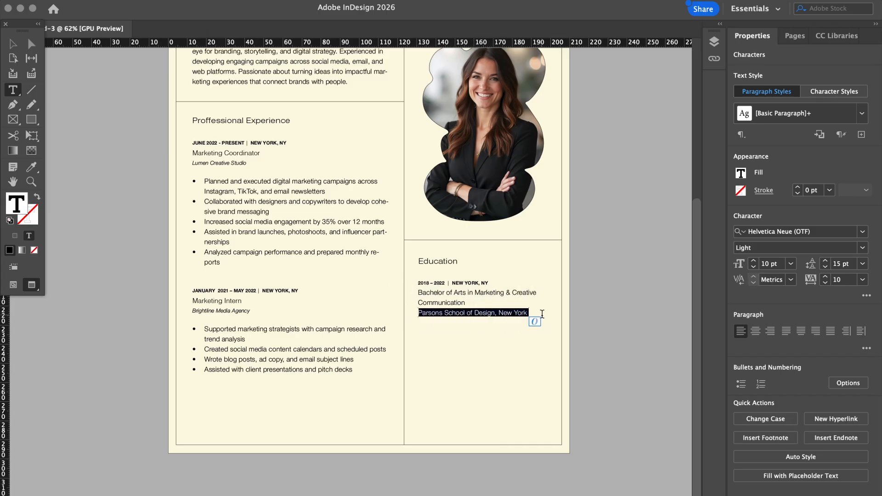
{"action": "left_click", "coordinate": [863, 248]}
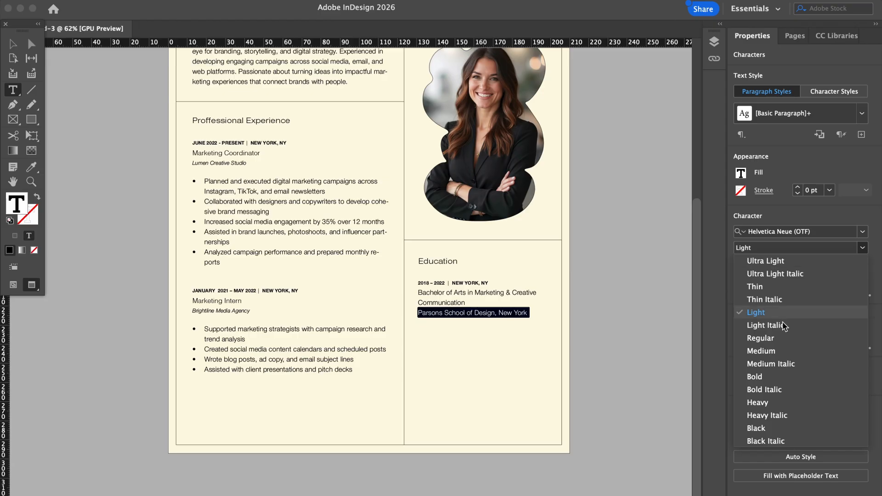
{"action": "left_click", "coordinate": [774, 328]}
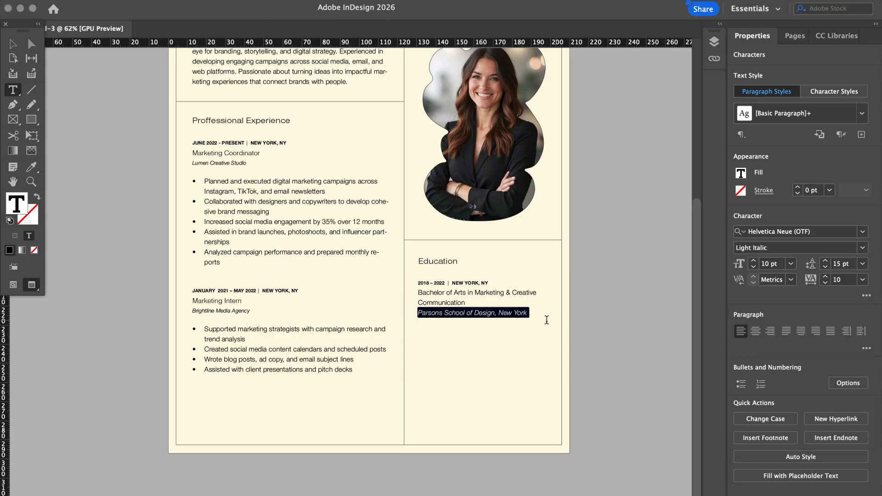
{"action": "left_click", "coordinate": [508, 313]}
{"action": "left_click_drag", "start_coordinate": [500, 314], "coordinate": [529, 314]}
{"action": "key", "text": "BackSpace"}
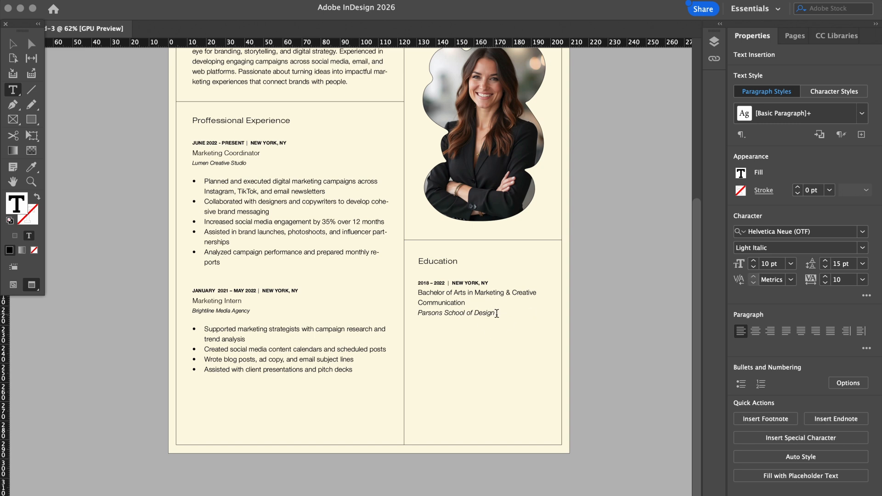
Reduce the Parsons School of Design text to 8 pt
{"action": "left_click_drag", "start_coordinate": [497, 314], "coordinate": [402, 313]}
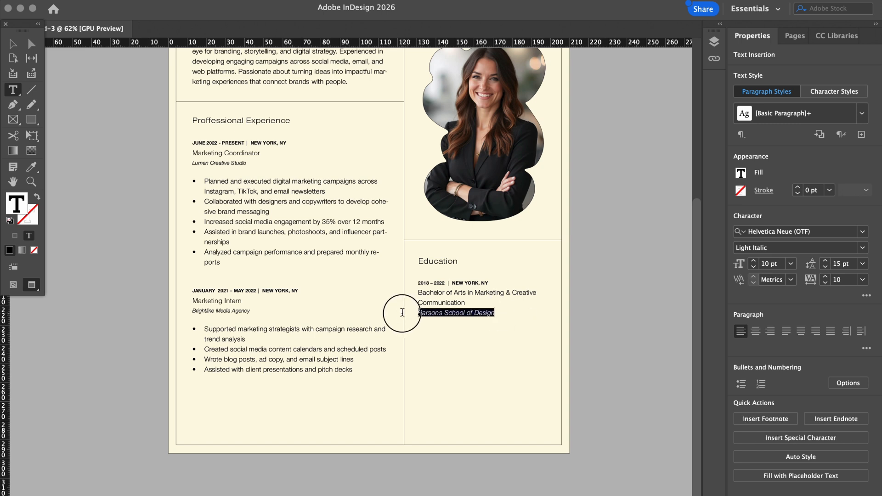
{"action": "left_click", "coordinate": [753, 268]}
{"action": "left_click_drag", "start_coordinate": [242, 168], "coordinate": [226, 161]}
{"action": "left_click", "coordinate": [424, 311]}
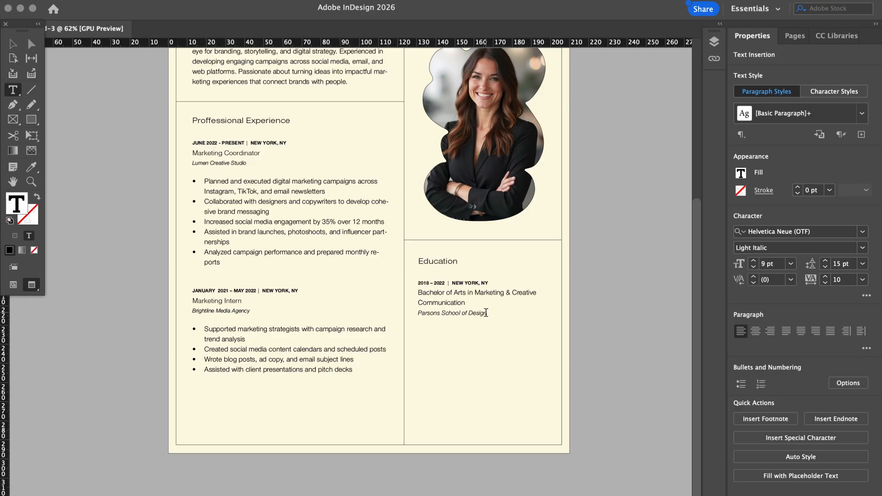
{"action": "left_click_drag", "start_coordinate": [488, 312], "coordinate": [418, 313]}
{"action": "left_click", "coordinate": [754, 268]}
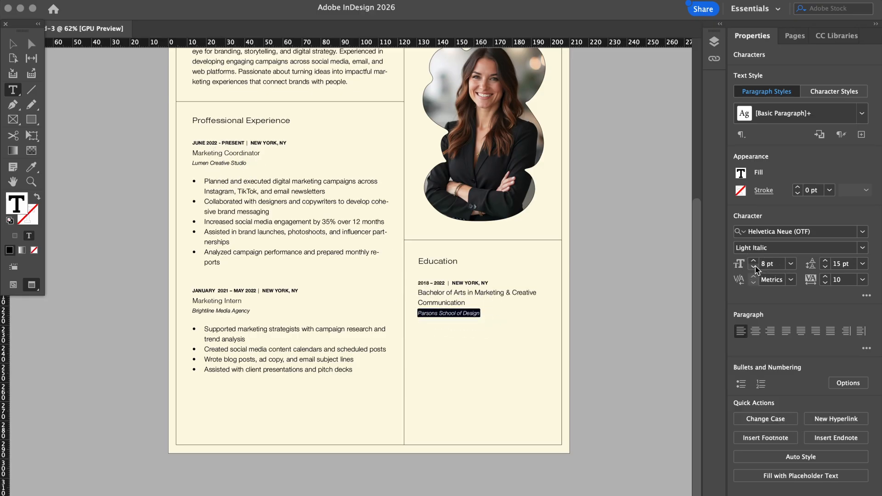
{"action": "left_click", "coordinate": [13, 44]}
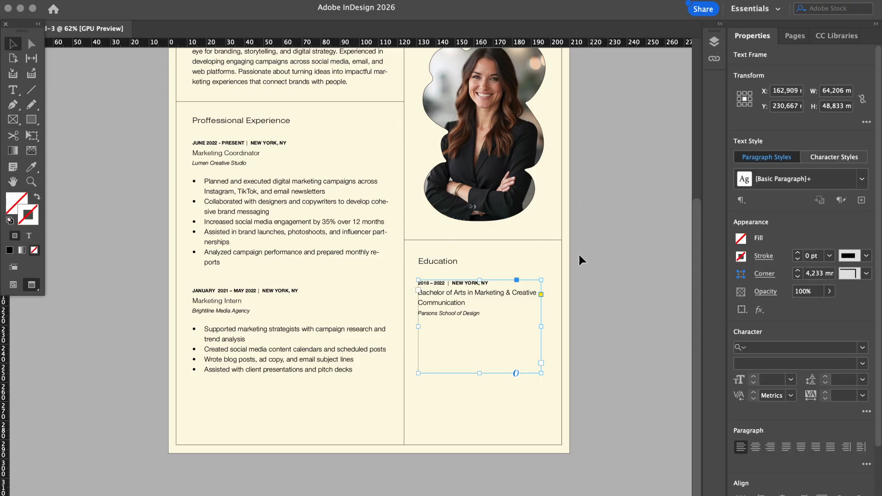
Shorten the Education frame so it ends just below its text
{"action": "left_click", "coordinate": [575, 270]}
{"action": "left_click", "coordinate": [445, 309]}
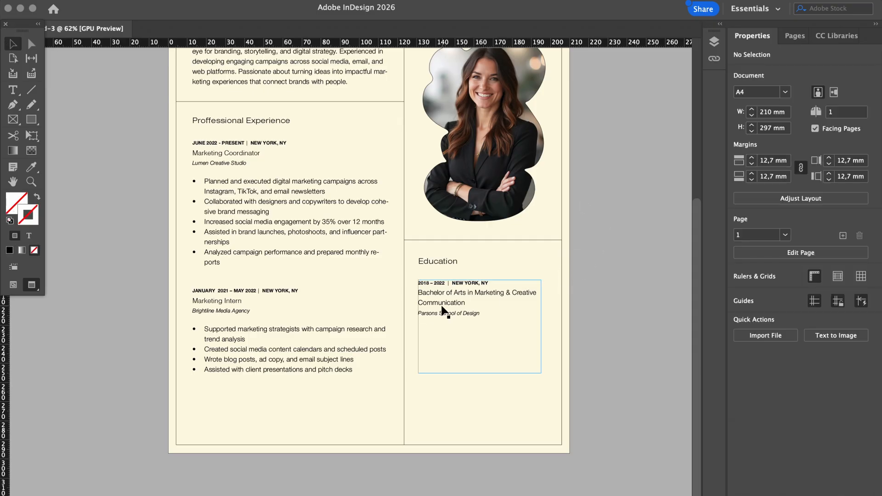
{"action": "left_click_drag", "start_coordinate": [478, 374], "coordinate": [479, 319]}
{"action": "left_click", "coordinate": [611, 323]}
Add a blank second page to the résumé from the Pages panel
{"action": "scroll", "coordinate": [612, 322], "scroll_direction": "up", "scroll_amount": 4}
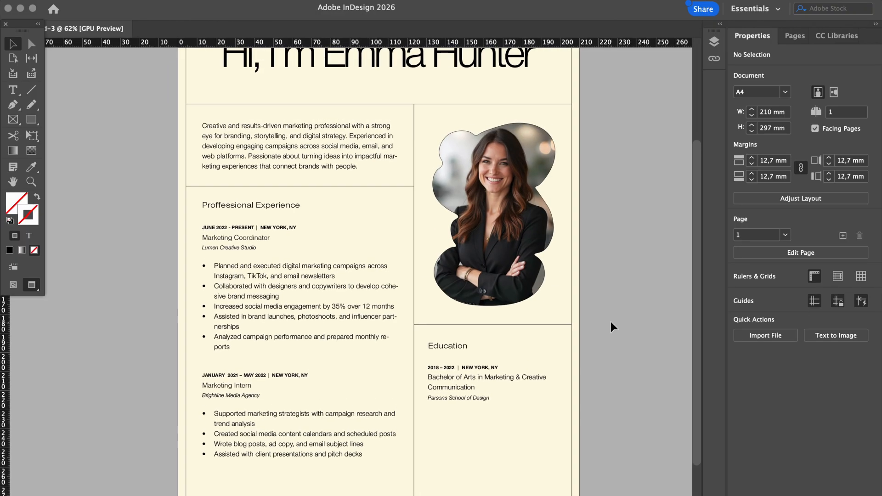
{"action": "scroll", "coordinate": [611, 323], "scroll_direction": "down", "scroll_amount": 2}
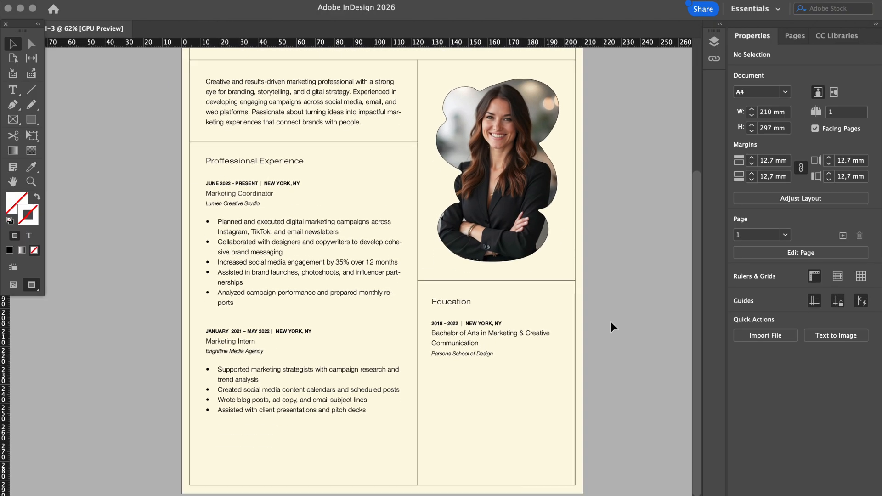
{"action": "scroll", "coordinate": [636, 148], "scroll_direction": "down", "scroll_amount": 1}
{"action": "scroll", "coordinate": [636, 148], "scroll_direction": "right", "scroll_amount": 1}
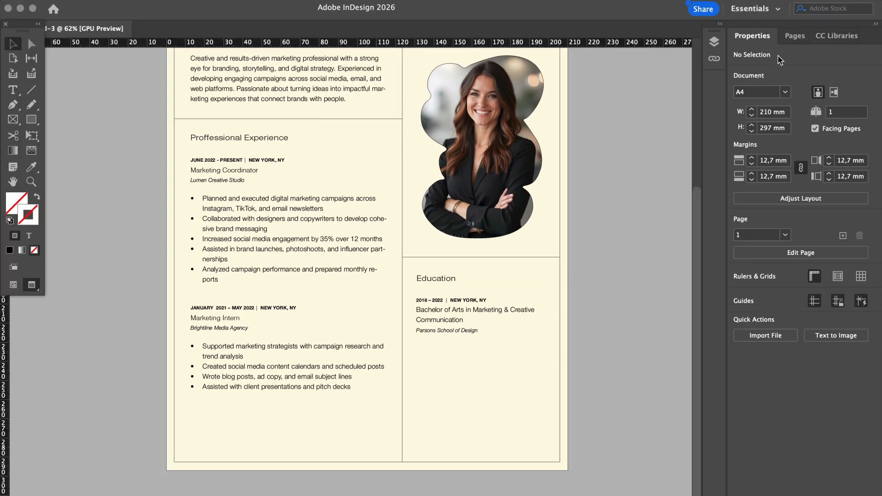
{"action": "left_click", "coordinate": [794, 37]}
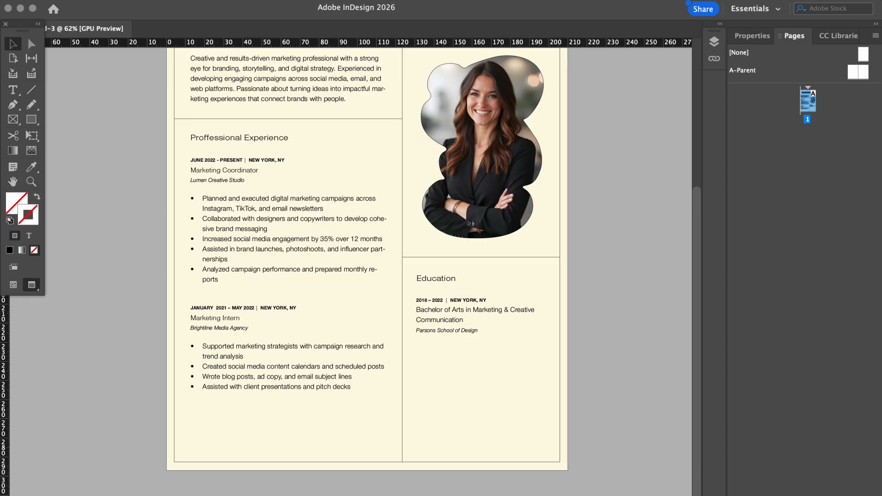
{"action": "key", "text": "super+shift+p"}
{"action": "scroll", "coordinate": [606, 297], "scroll_direction": "up", "scroll_amount": 10}
Select page 1's cream background rectangle together with its inner border frame
{"action": "scroll", "coordinate": [606, 297], "scroll_direction": "down", "scroll_amount": 5}
{"action": "scroll", "coordinate": [606, 297], "scroll_direction": "right", "scroll_amount": 5}
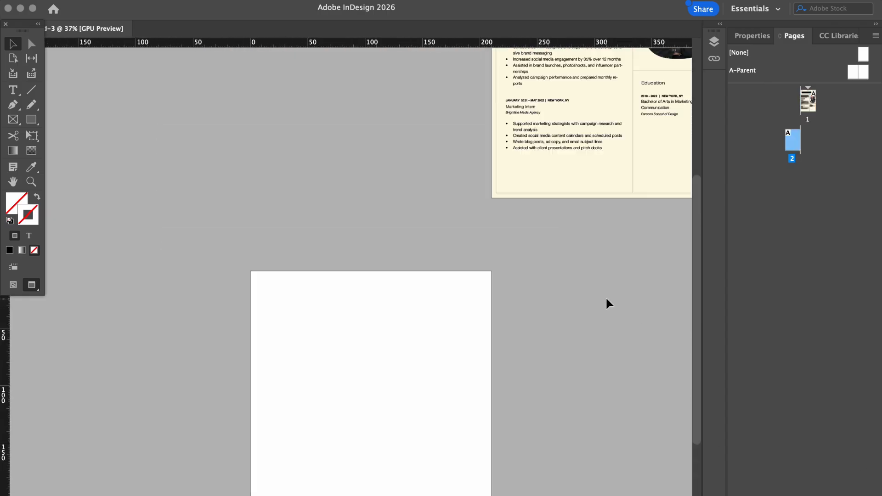
{"action": "scroll", "coordinate": [606, 297], "scroll_direction": "up", "scroll_amount": 3}
{"action": "left_click", "coordinate": [544, 225]}
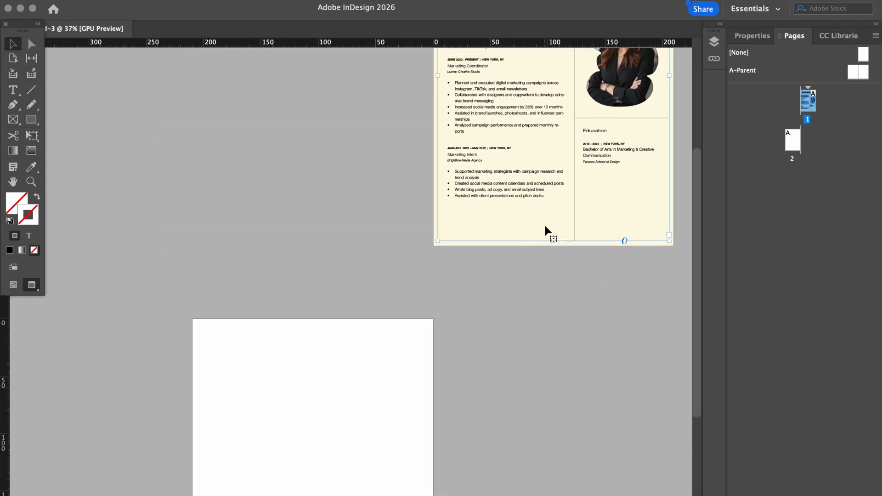
{"action": "left_click", "coordinate": [516, 242]}
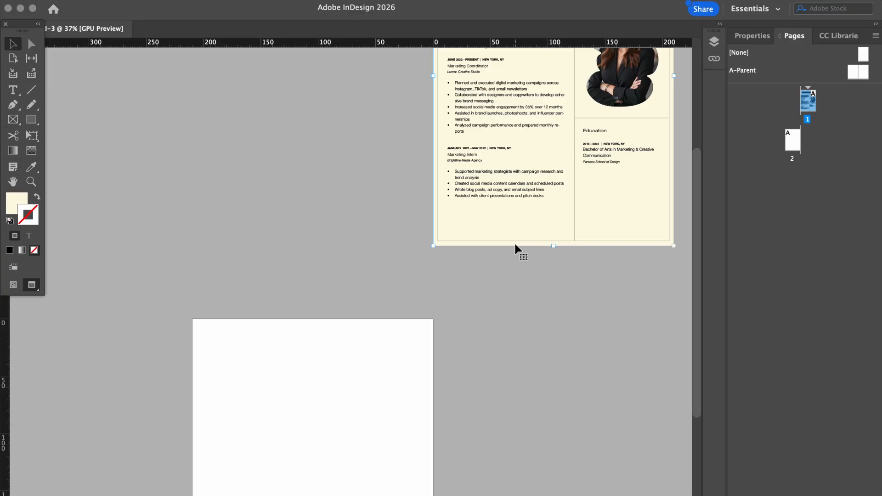
{"action": "left_click", "coordinate": [512, 240], "text": "shift"}
Paste the cream background and border onto page 2, aligned with the page
{"action": "left_click", "coordinate": [351, 404]}
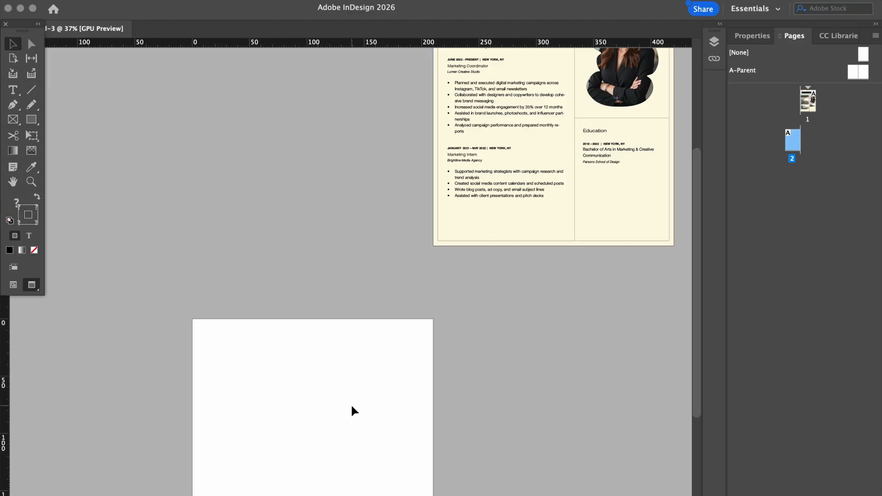
{"action": "scroll", "coordinate": [351, 404], "scroll_direction": "down", "scroll_amount": 3}
{"action": "key", "text": "super+v"}
{"action": "left_click_drag", "start_coordinate": [379, 347], "coordinate": [366, 399]}
{"action": "left_click", "coordinate": [510, 373]}
{"action": "scroll", "coordinate": [510, 369], "scroll_direction": "up", "scroll_amount": 4}
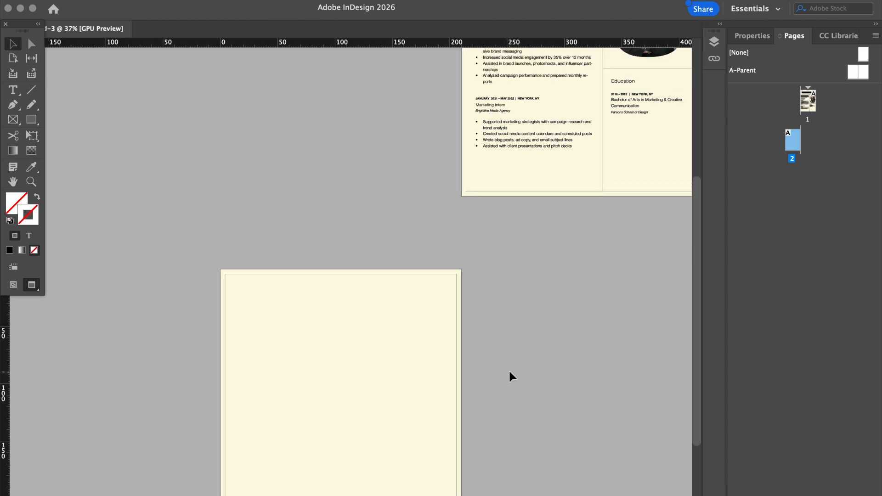
{"action": "scroll", "coordinate": [530, 174], "scroll_direction": "up", "scroll_amount": 2}
{"action": "left_click", "coordinate": [516, 99]}
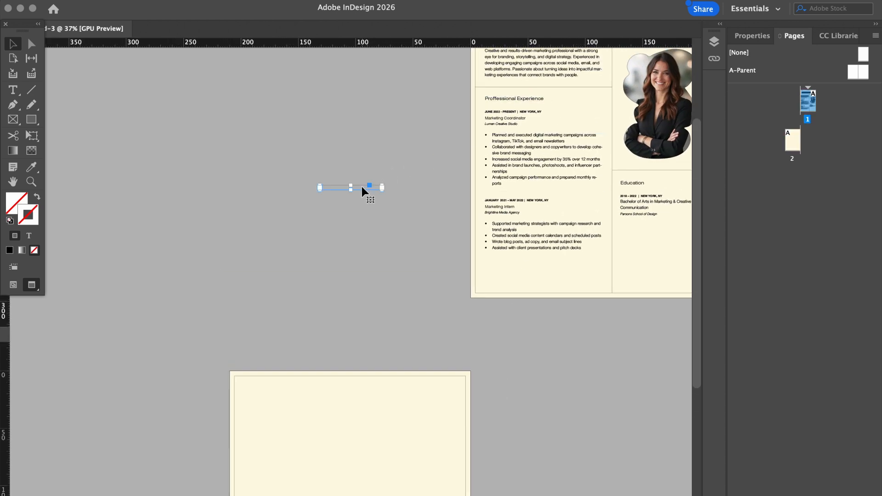
Place a copy of the Professional Experience heading at page 2's top left and retype it 'Skills'
{"action": "left_click_drag", "start_coordinate": [362, 187], "coordinate": [287, 394]}
{"action": "scroll", "coordinate": [284, 389], "scroll_direction": "down", "scroll_amount": 1}
{"action": "scroll", "coordinate": [285, 387], "scroll_direction": "up", "scroll_amount": 4}
{"action": "double_click", "coordinate": [317, 323]}
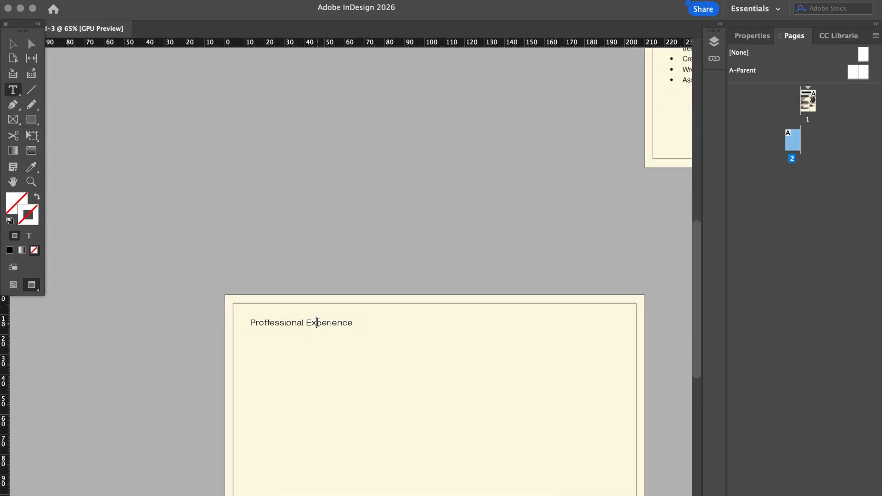
{"action": "triple_click", "coordinate": [317, 323]}
{"action": "type", "text": "s"}
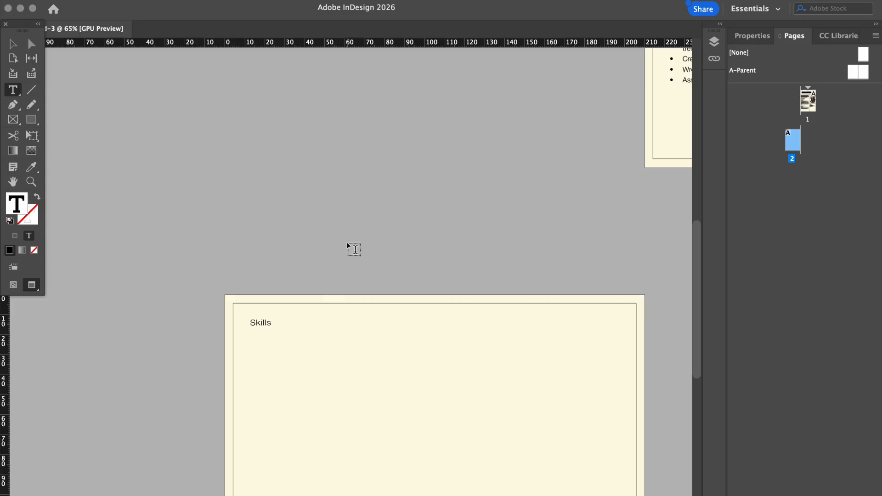
{"action": "left_click", "coordinate": [355, 249]}
Nudge the Skills heading frame into place and shrink it to fit the word
{"action": "left_click", "coordinate": [13, 44]}
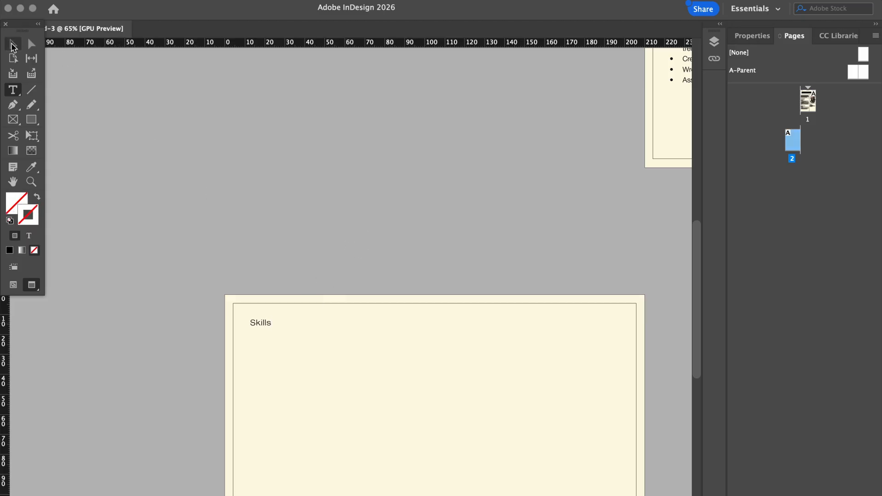
{"action": "left_click", "coordinate": [265, 323]}
{"action": "mouse_move", "coordinate": [266, 322]}
{"action": "left_mouse_down"}
{"action": "mouse_move", "coordinate": [274, 330]}
{"action": "mouse_move", "coordinate": [268, 324]}
{"action": "left_mouse_up"}
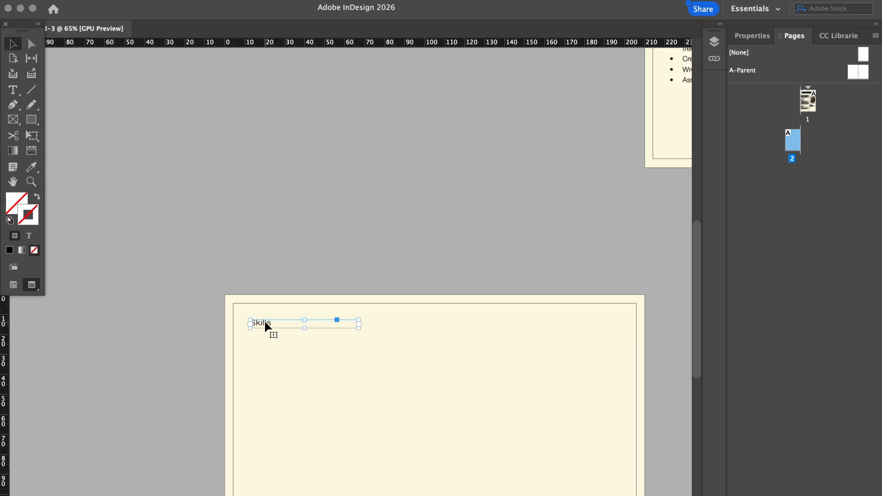
{"action": "left_click_drag", "start_coordinate": [358, 329], "coordinate": [276, 324]}
{"action": "left_click", "coordinate": [332, 269]}
Show frame edges and guides and pan around the pages to check the layout
{"action": "scroll", "coordinate": [351, 255], "scroll_direction": "down", "scroll_amount": 1}
{"action": "scroll", "coordinate": [351, 254], "scroll_direction": "up", "scroll_amount": 12}
{"action": "scroll", "coordinate": [351, 254], "scroll_direction": "right", "scroll_amount": 5}
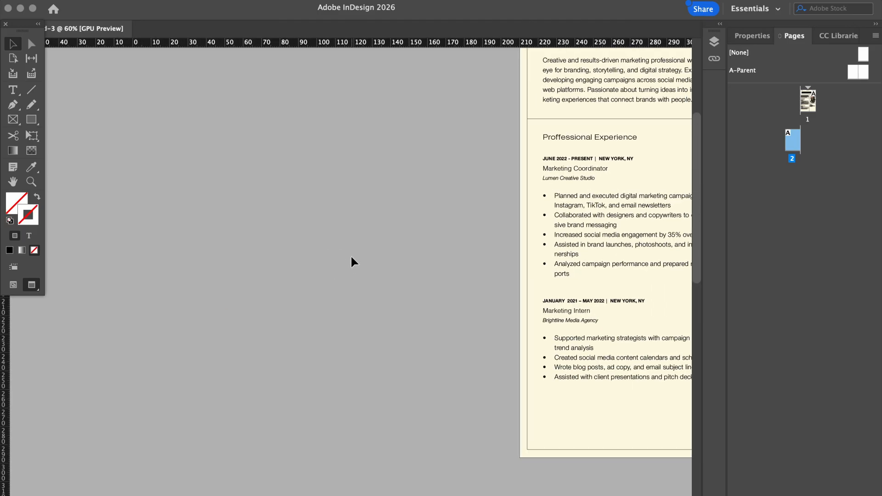
{"action": "scroll", "coordinate": [351, 254], "scroll_direction": "down", "scroll_amount": 5}
{"action": "scroll", "coordinate": [351, 257], "scroll_direction": "up", "scroll_amount": 2}
{"action": "key", "text": "w"}
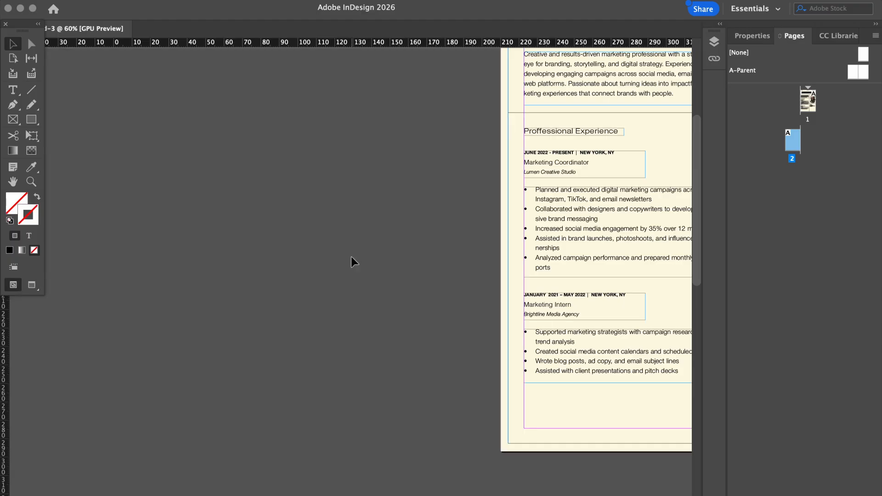
{"action": "scroll", "coordinate": [351, 257], "scroll_direction": "down", "scroll_amount": 12}
{"action": "scroll", "coordinate": [351, 257], "scroll_direction": "left", "scroll_amount": 4}
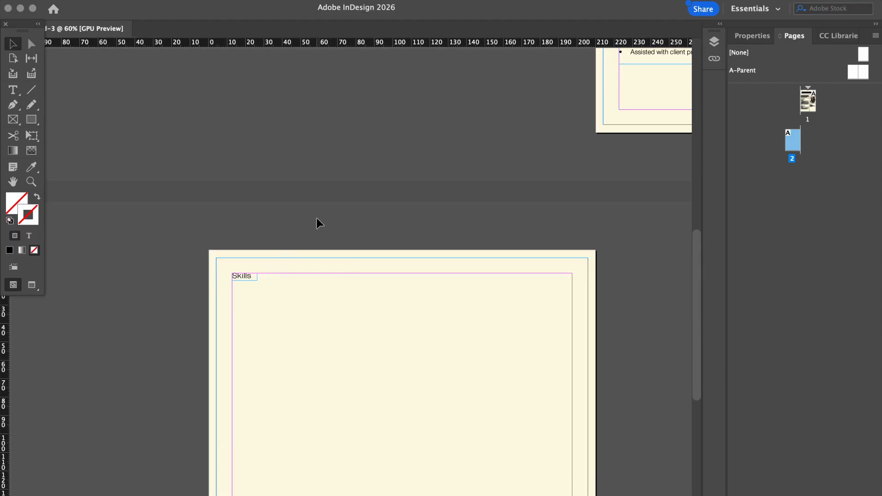
{"action": "scroll", "coordinate": [316, 217], "scroll_direction": "up", "scroll_amount": 12}
{"action": "scroll", "coordinate": [316, 218], "scroll_direction": "right", "scroll_amount": 6}
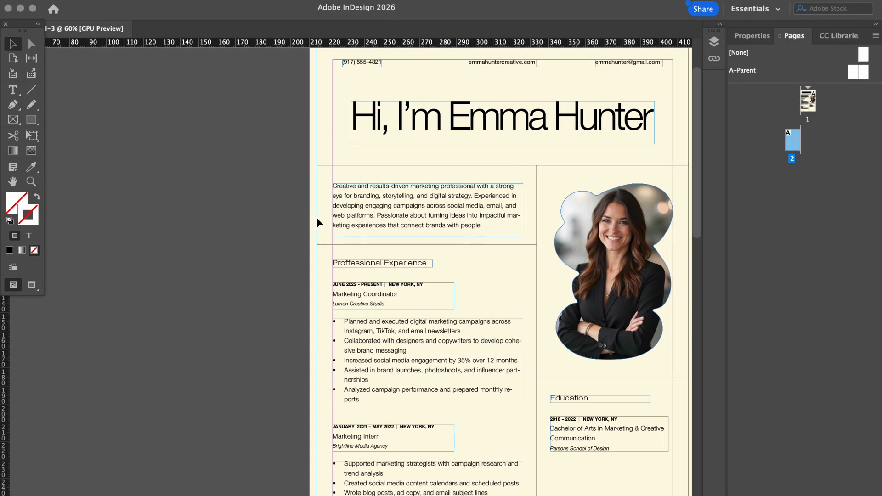
{"action": "scroll", "coordinate": [316, 222], "scroll_direction": "down", "scroll_amount": 1}
{"action": "scroll", "coordinate": [316, 223], "scroll_direction": "left", "scroll_amount": 1}
{"action": "scroll", "coordinate": [316, 222], "scroll_direction": "down", "scroll_amount": 12}
{"action": "scroll", "coordinate": [316, 221], "scroll_direction": "left", "scroll_amount": 6}
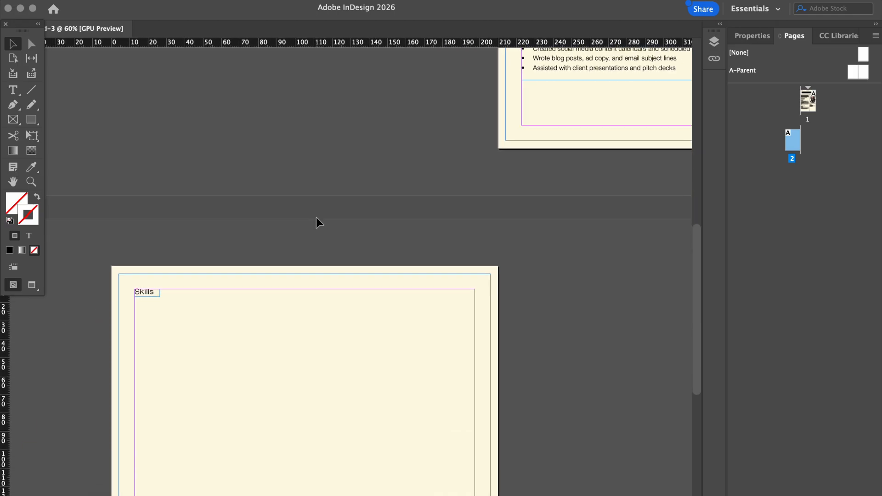
Duplicate the Skills heading to page 2's top right, retype it 'Softwares' and widen its frame
{"action": "left_click", "coordinate": [145, 294]}
{"action": "key", "text": "ctrl+v"}
{"action": "left_click_drag", "start_coordinate": [348, 368], "coordinate": [388, 294]}
{"action": "double_click", "coordinate": [387, 292]}
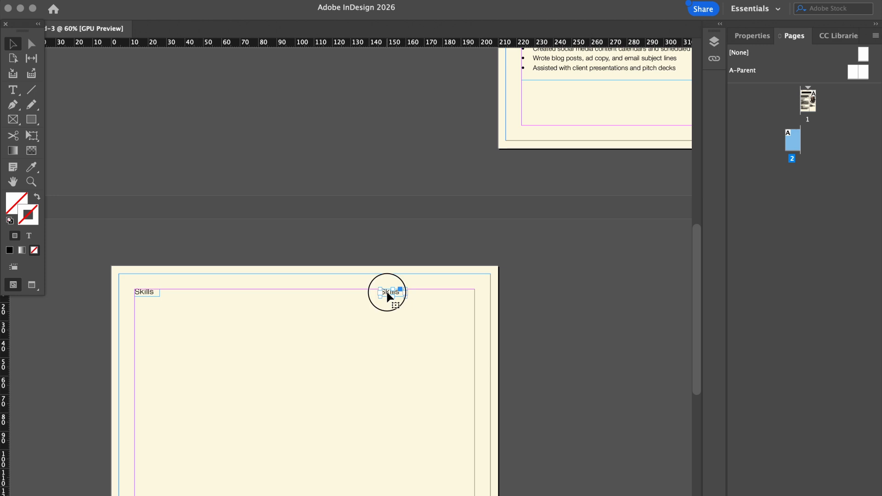
{"action": "double_click", "coordinate": [387, 291]}
{"action": "type", "text": "d"}
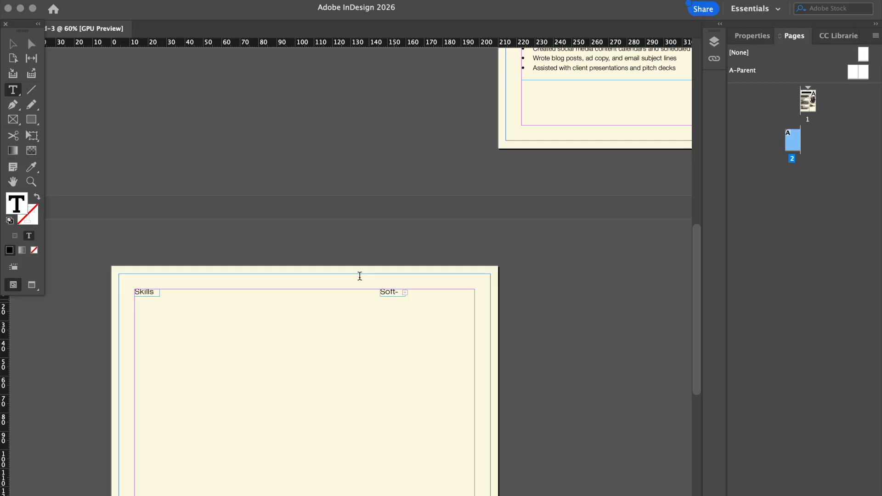
{"action": "key", "text": "Escape"}
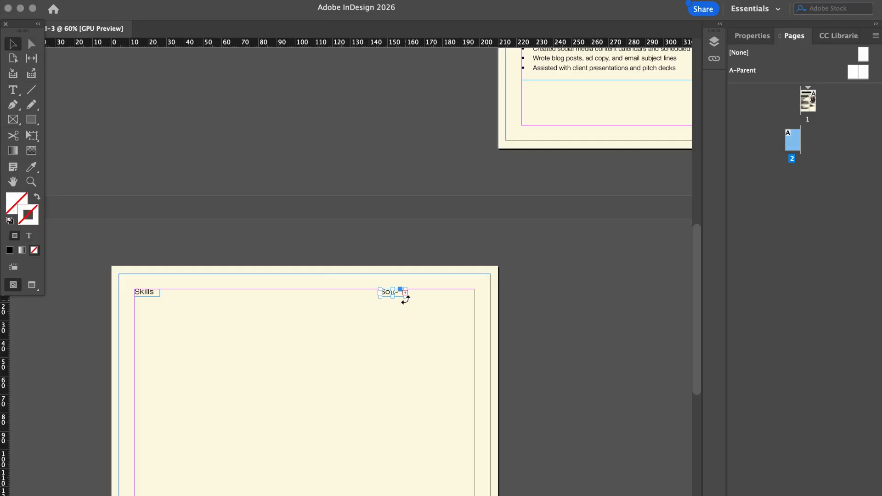
{"action": "left_click_drag", "start_coordinate": [405, 292], "coordinate": [419, 294]}
{"action": "left_click", "coordinate": [424, 248]}
{"action": "scroll", "coordinate": [423, 248], "scroll_direction": "down", "scroll_amount": 3}
{"action": "scroll", "coordinate": [424, 246], "scroll_direction": "left", "scroll_amount": 3}
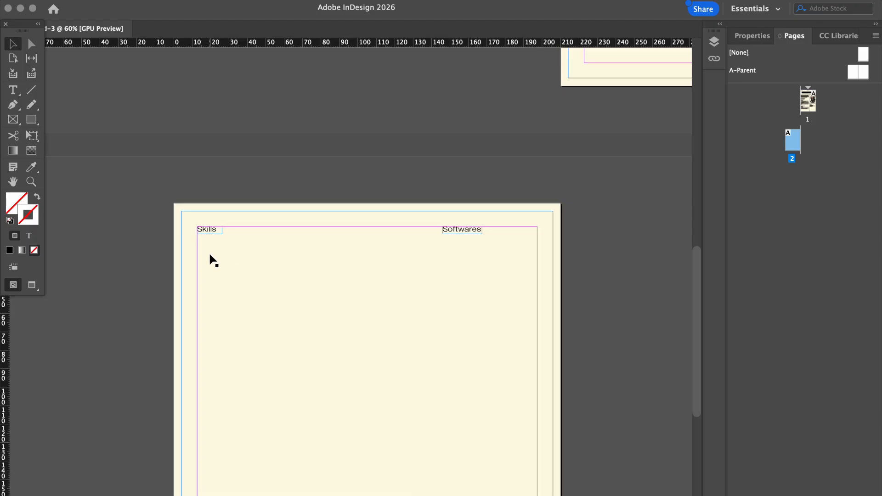
{"action": "scroll", "coordinate": [209, 254], "scroll_direction": "up", "scroll_amount": 5}
{"action": "left_click", "coordinate": [32, 121]}
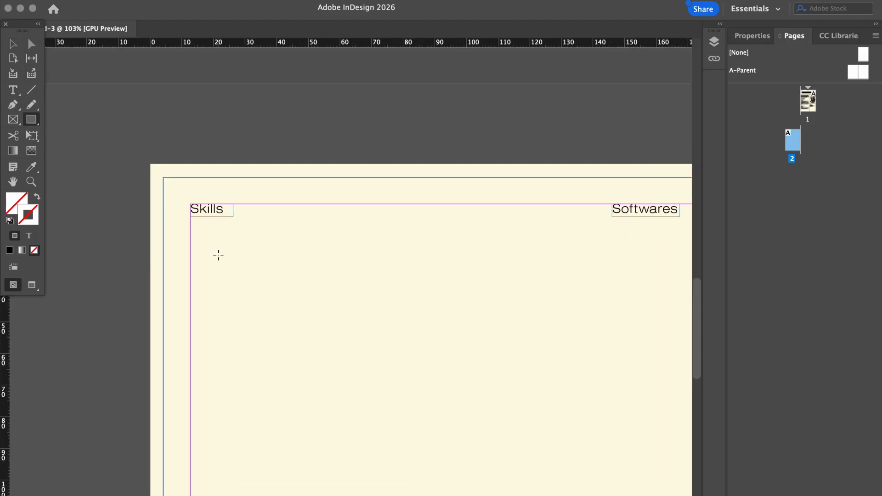
Draw a small rectangle below the Skills heading and give it fully rounded corners
{"action": "left_click_drag", "start_coordinate": [190, 235], "coordinate": [269, 253]}
{"action": "scroll", "coordinate": [216, 234], "scroll_direction": "up", "scroll_amount": 3}
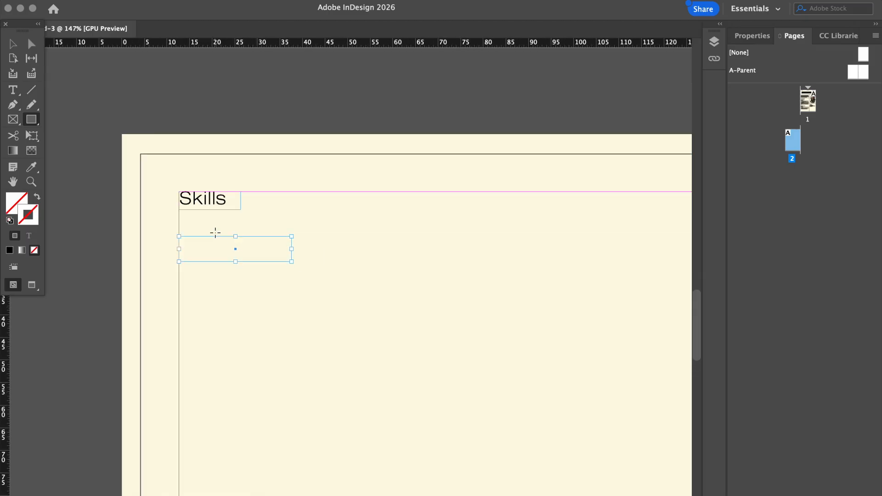
{"action": "left_click", "coordinate": [753, 36]}
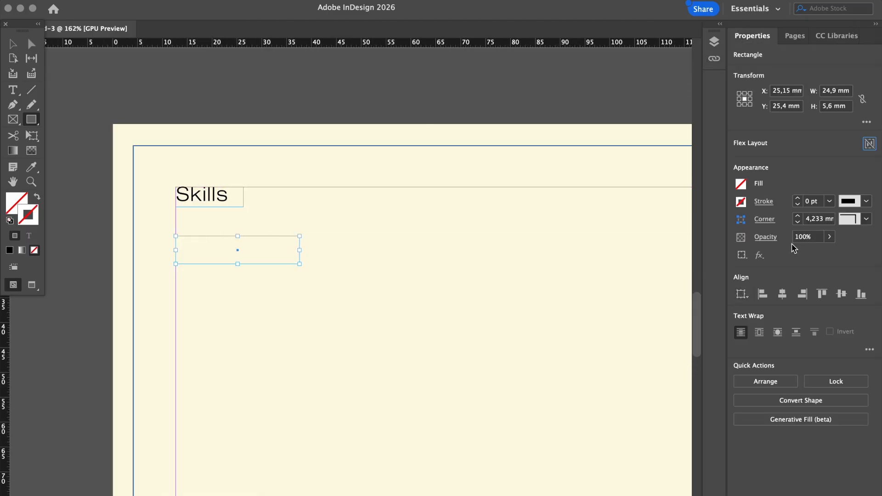
{"action": "left_click", "coordinate": [867, 220]}
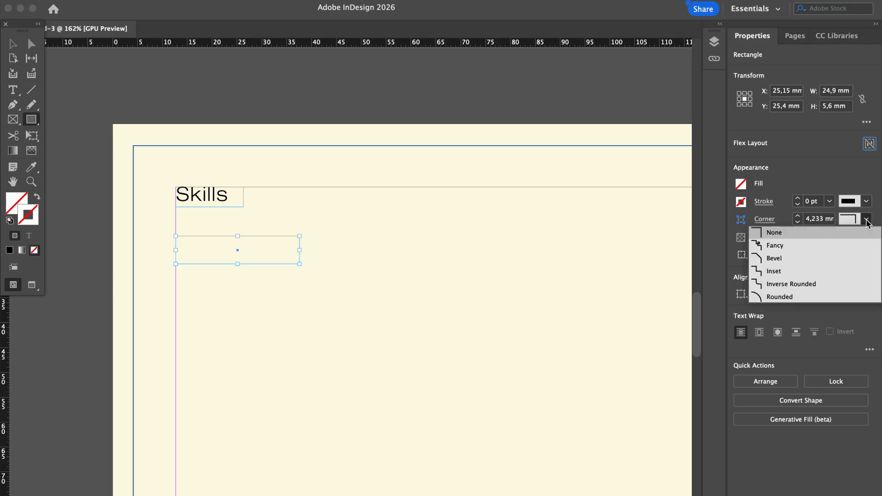
{"action": "left_click", "coordinate": [776, 297]}
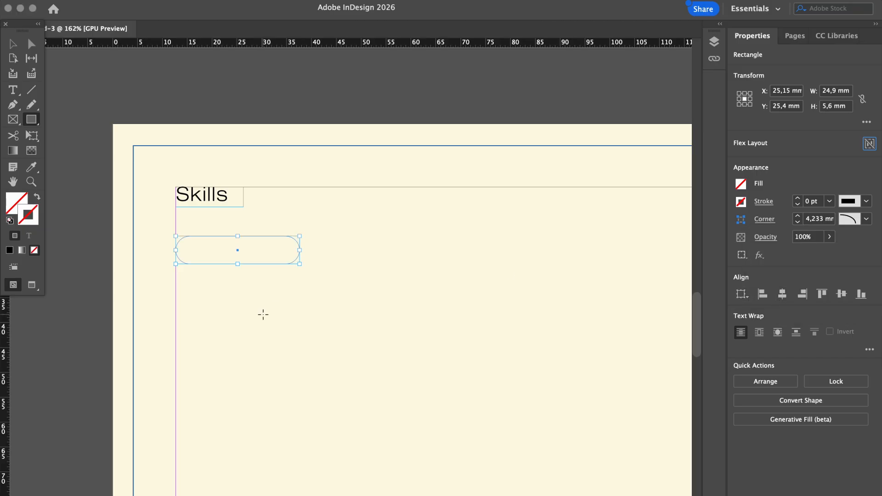
Resize the pill to about 21,4 mm wide and 4 mm tall
{"action": "left_click", "coordinate": [14, 43]}
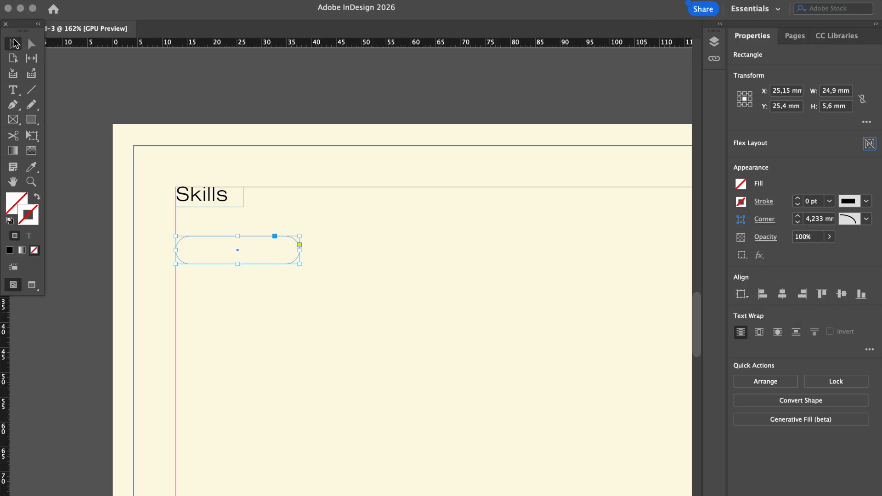
{"action": "left_click_drag", "start_coordinate": [237, 264], "coordinate": [238, 256]}
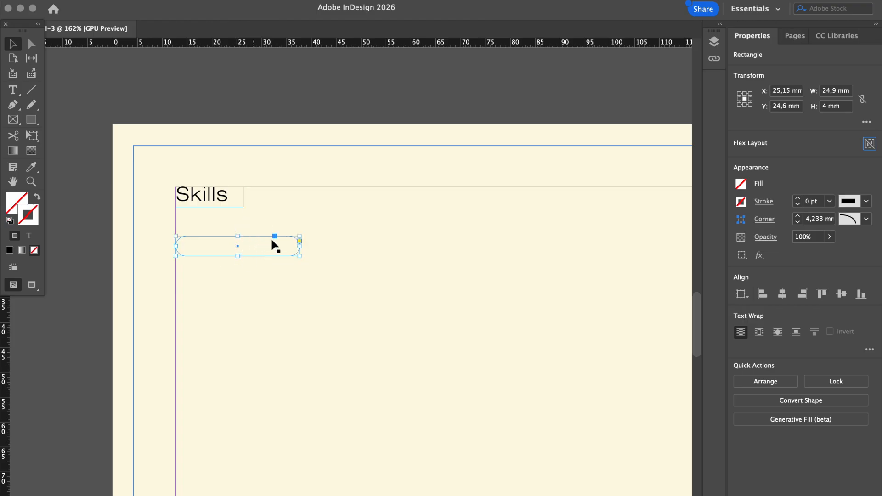
{"action": "left_click_drag", "start_coordinate": [300, 246], "coordinate": [282, 246]}
{"action": "left_click", "coordinate": [327, 261]}
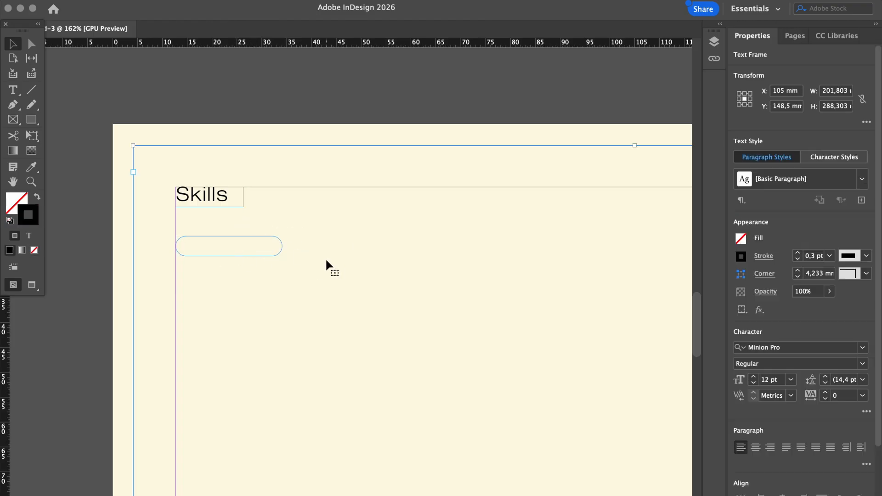
{"action": "key", "text": "w"}
{"action": "key", "text": "w"}
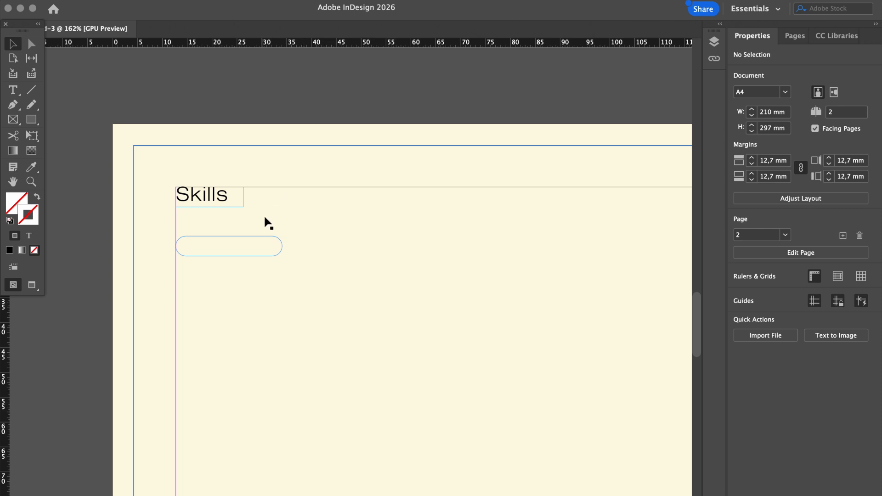
Give the pill a [Black] stroke of 0,3 pt
{"action": "left_click", "coordinate": [267, 239]}
{"action": "left_click", "coordinate": [269, 235]}
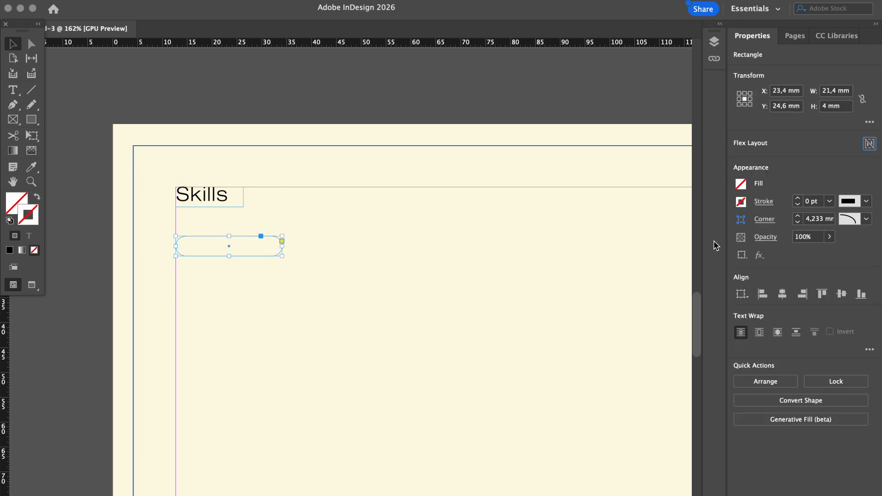
{"action": "left_click", "coordinate": [742, 202]}
{"action": "left_click", "coordinate": [637, 324]}
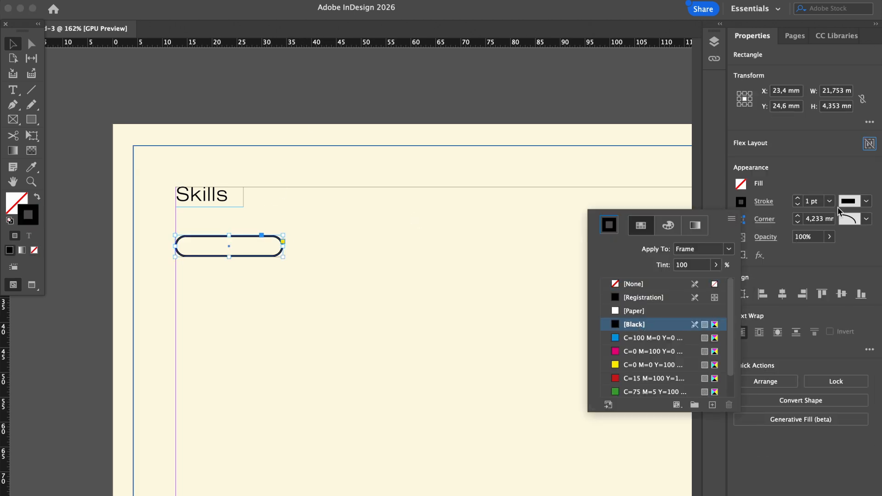
{"action": "left_click", "coordinate": [801, 204]}
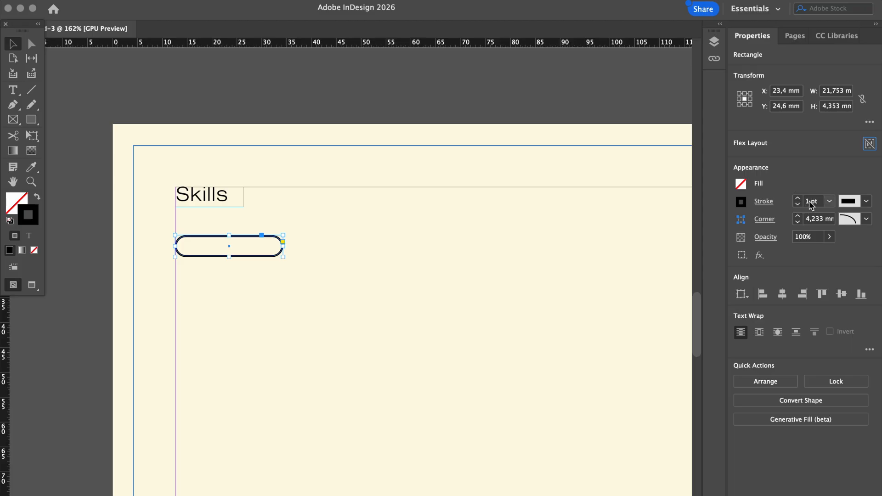
{"action": "double_click", "coordinate": [809, 204]}
{"action": "type", "text": "0,3"}
{"action": "key", "text": "Return"}
{"action": "left_click", "coordinate": [272, 135]}
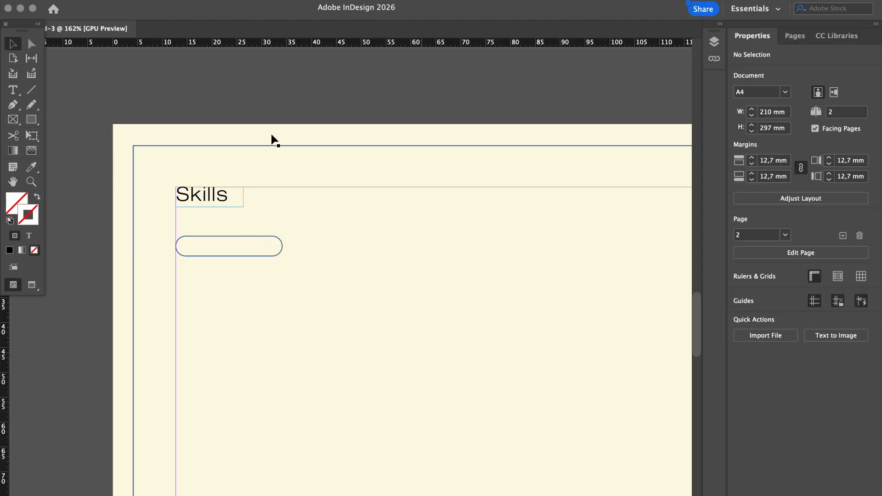
Duplicate the Skills heading frame and retype the copy as 'Social'
{"action": "left_click", "coordinate": [212, 195]}
{"action": "key", "text": "super+c"}
{"action": "key", "text": "super+v"}
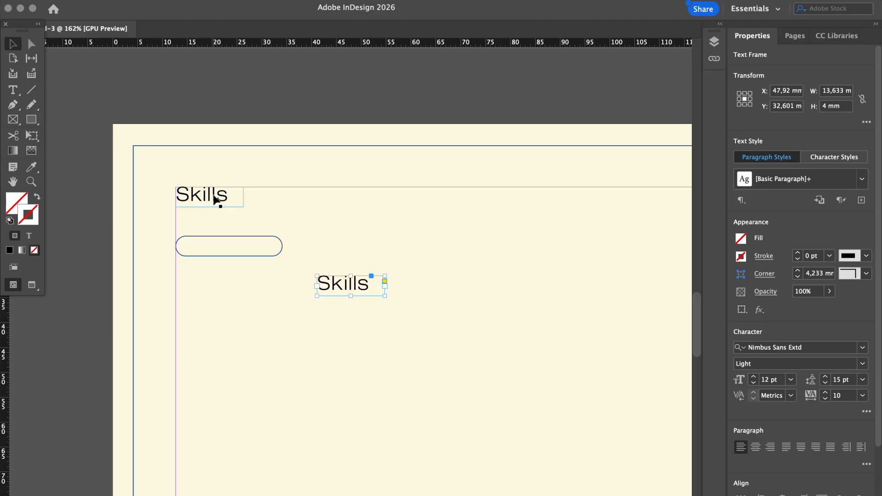
{"action": "double_click", "coordinate": [345, 283]}
{"action": "double_click", "coordinate": [342, 281]}
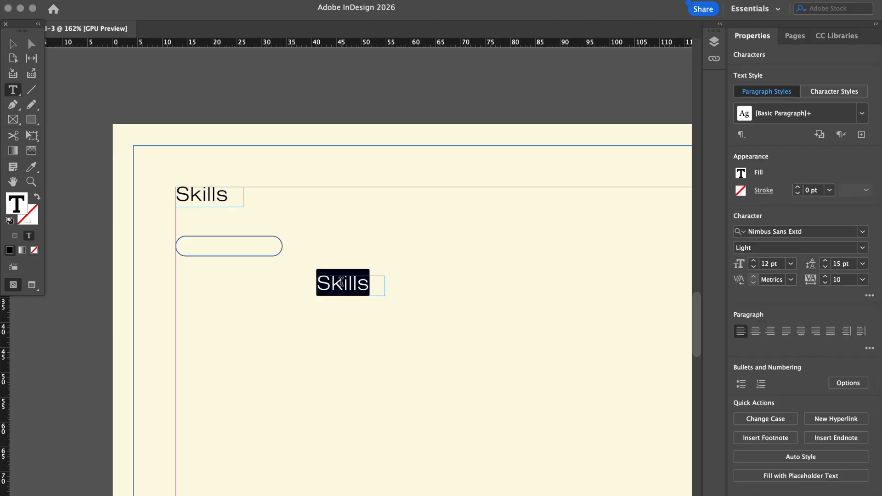
{"action": "type", "text": "F"}
{"action": "key", "text": "BackSpace"}
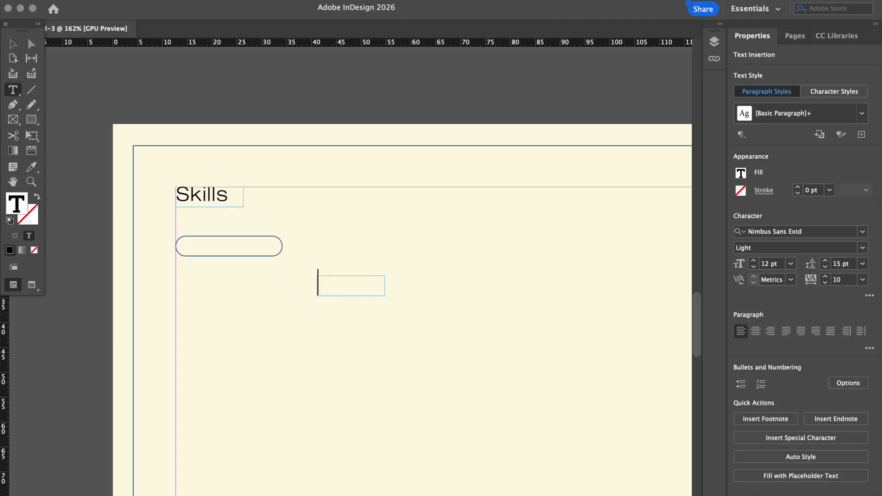
{"action": "type", "text": "Socia"}
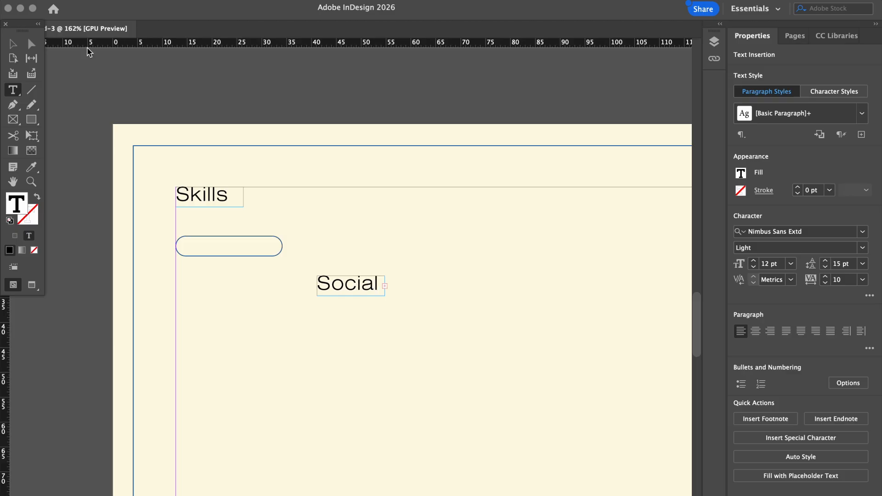
{"action": "type", "text": "l"}
Widen the copied frame to fit 'Social Media' and reduce its text to 9 pt
{"action": "left_click", "coordinate": [13, 43]}
{"action": "left_click_drag", "start_coordinate": [385, 274], "coordinate": [471, 277]}
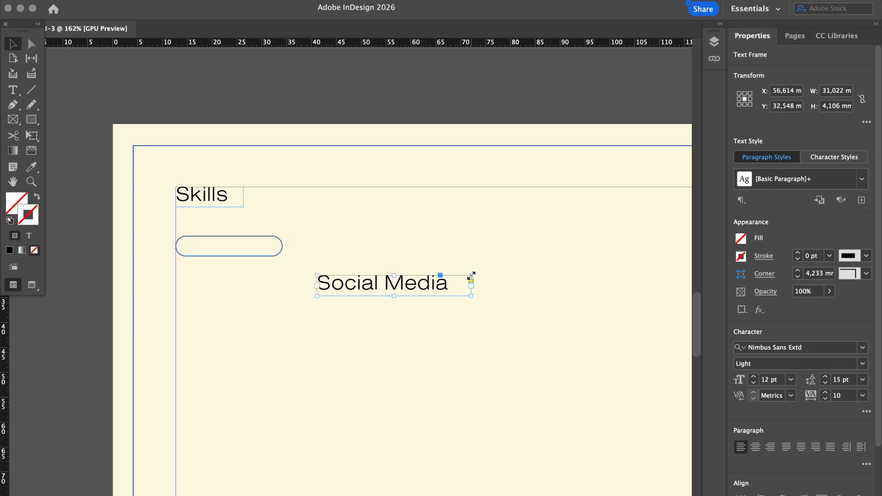
{"action": "double_click", "coordinate": [471, 276]}
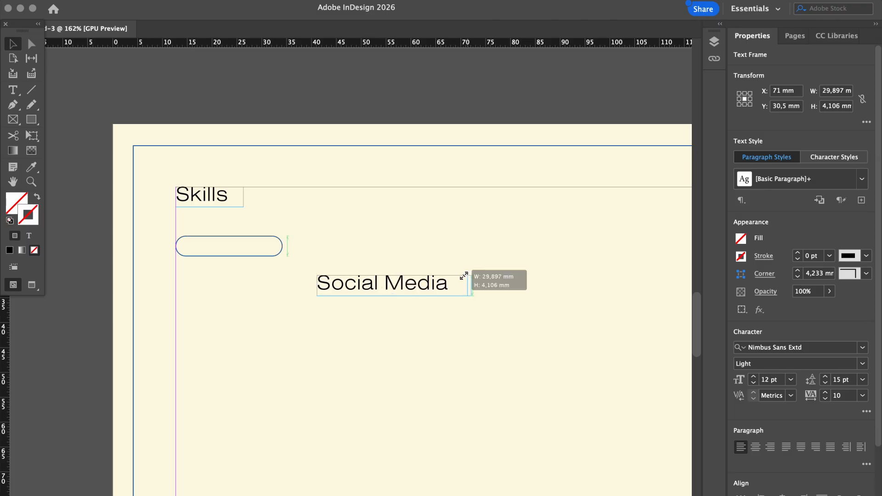
{"action": "left_click", "coordinate": [442, 94]}
{"action": "left_click", "coordinate": [414, 287]}
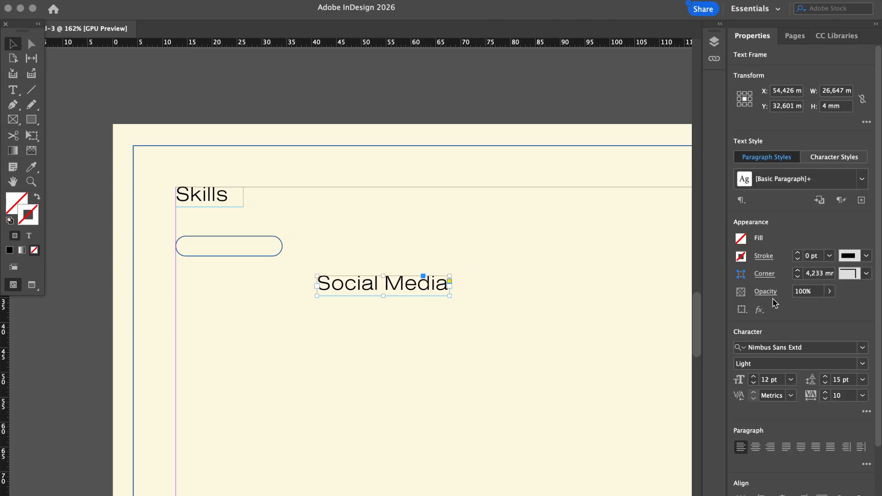
{"action": "left_click", "coordinate": [754, 383]}
{"action": "left_click", "coordinate": [753, 383]}
{"action": "left_click", "coordinate": [753, 382]}
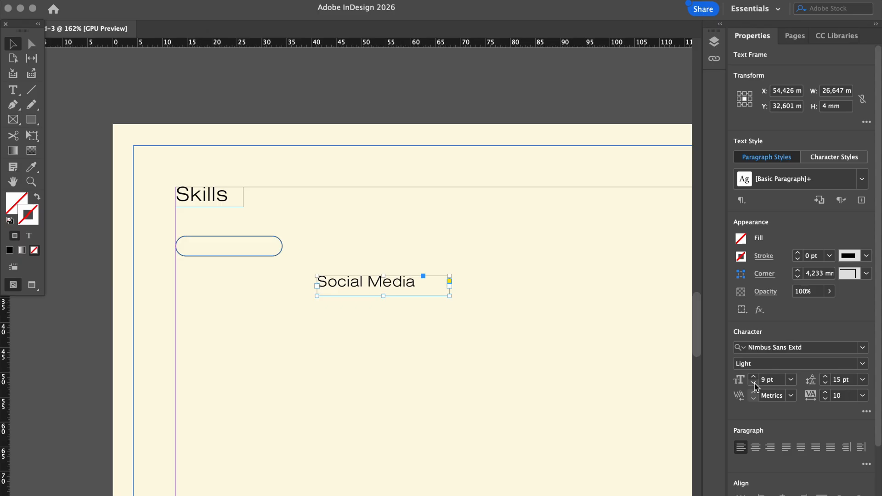
Move the Social Media label onto the pill and shrink it to 7 pt
{"action": "left_click_drag", "start_coordinate": [396, 281], "coordinate": [256, 245]}
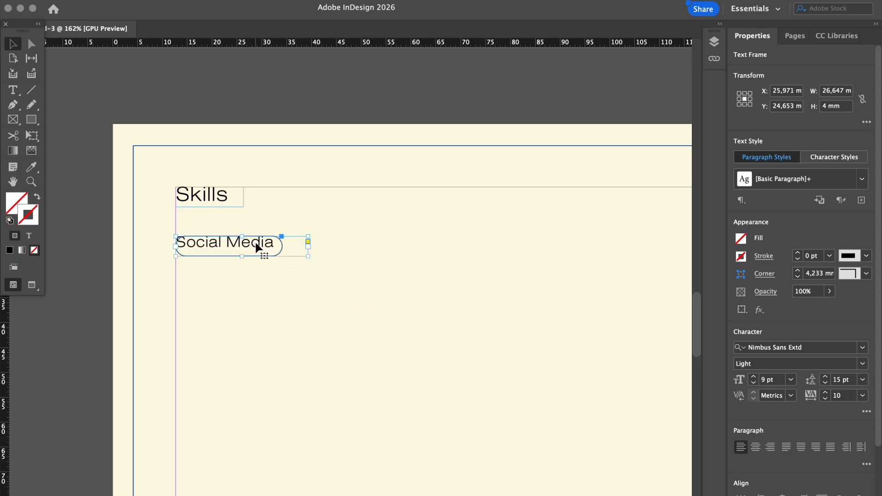
{"action": "left_click_drag", "start_coordinate": [311, 256], "coordinate": [276, 249]}
{"action": "left_click", "coordinate": [753, 383]}
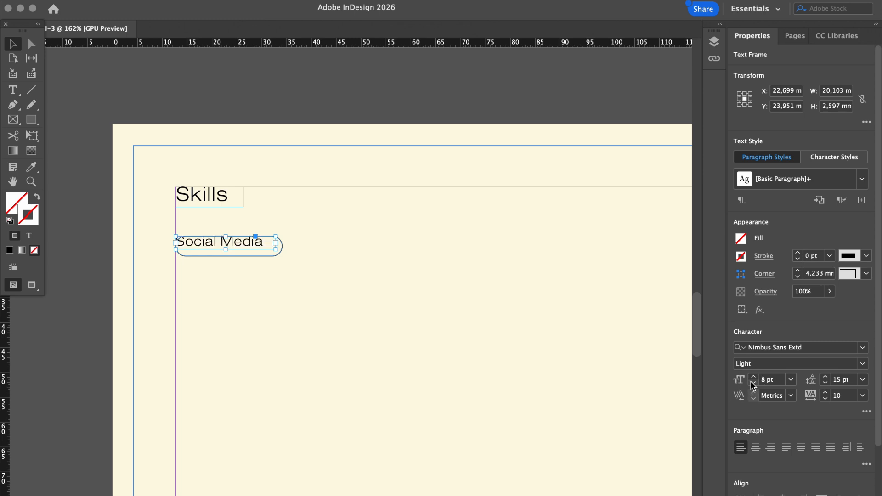
{"action": "left_click", "coordinate": [754, 384]}
{"action": "left_click_drag", "start_coordinate": [242, 248], "coordinate": [255, 251]}
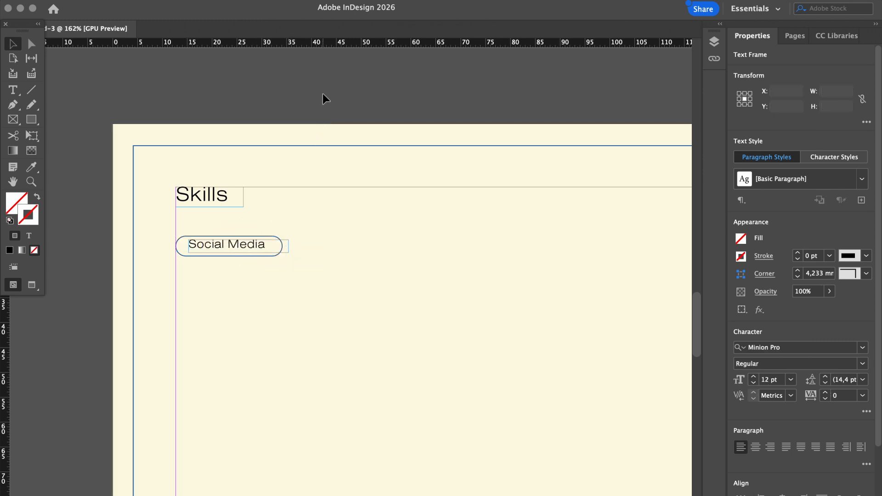
{"action": "left_click", "coordinate": [272, 262]}
{"action": "left_click", "coordinate": [253, 254]}
Cancel an accidental text-threading action on the Social Media label frame
{"action": "scroll", "coordinate": [252, 254], "scroll_direction": "up", "scroll_amount": 3}
{"action": "scroll", "coordinate": [252, 251], "scroll_direction": "up", "scroll_amount": 1}
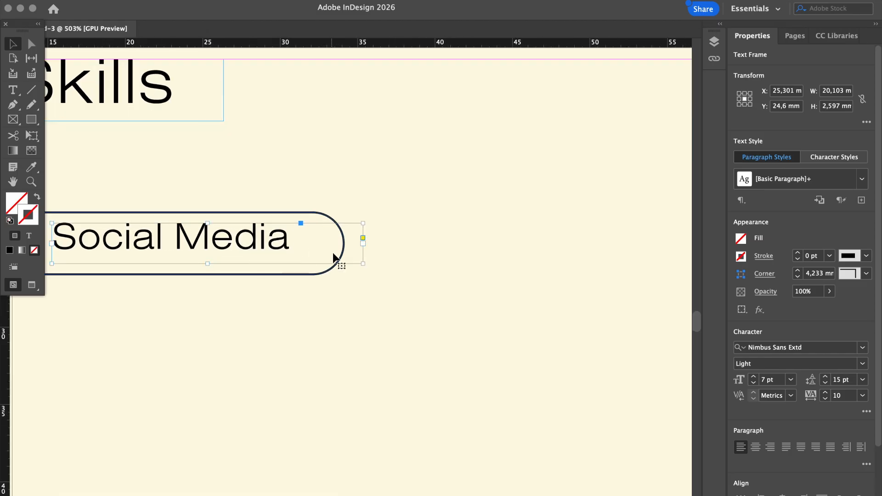
{"action": "left_click", "coordinate": [363, 239]}
{"action": "left_click_drag", "start_coordinate": [363, 264], "coordinate": [280, 260]}
{"action": "key", "text": "Escape"}
{"action": "scroll", "coordinate": [292, 258], "scroll_direction": "down", "scroll_amount": 2}
{"action": "scroll", "coordinate": [291, 258], "scroll_direction": "down", "scroll_amount": 1}
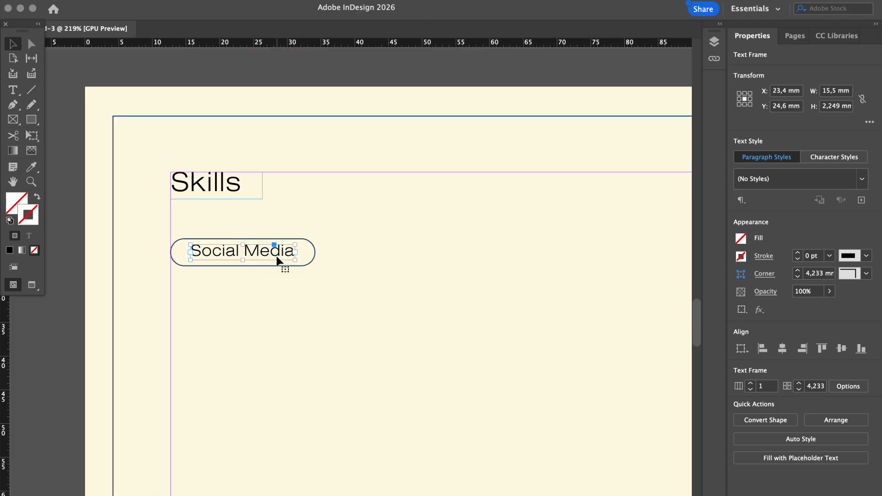
{"action": "left_click", "coordinate": [338, 82]}
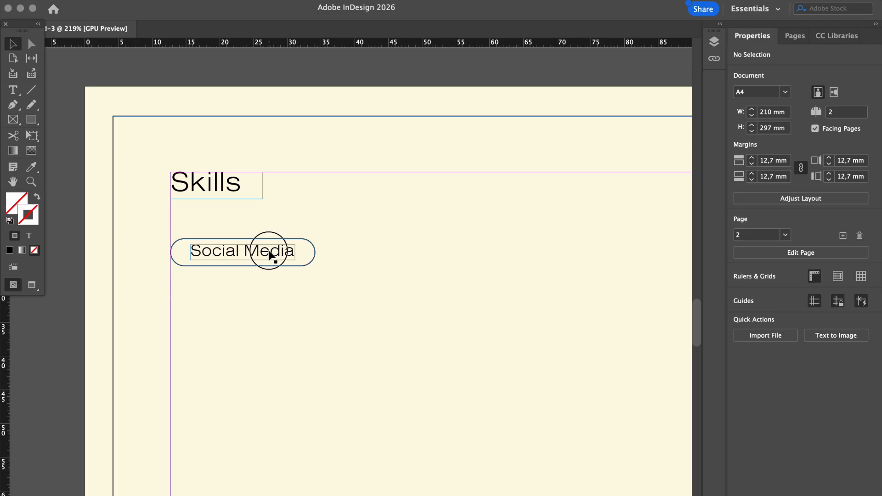
Centre the Social Media label inside the pill and make its frame shorter
{"action": "left_click_drag", "start_coordinate": [270, 256], "coordinate": [259, 256]}
{"action": "scroll", "coordinate": [261, 254], "scroll_direction": "up", "scroll_amount": 5}
{"action": "left_click", "coordinate": [257, 255]}
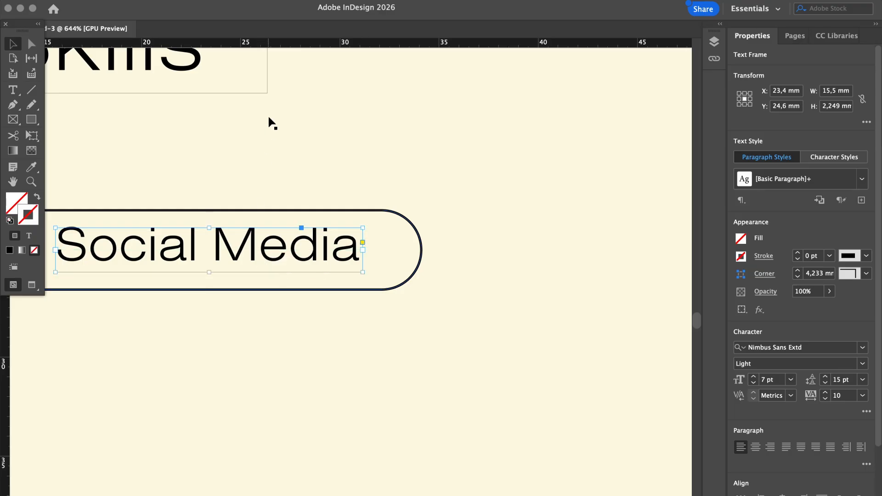
{"action": "scroll", "coordinate": [268, 116], "scroll_direction": "down", "scroll_amount": 4}
{"action": "scroll", "coordinate": [268, 117], "scroll_direction": "up", "scroll_amount": 10}
{"action": "scroll", "coordinate": [271, 123], "scroll_direction": "down", "scroll_amount": 10}
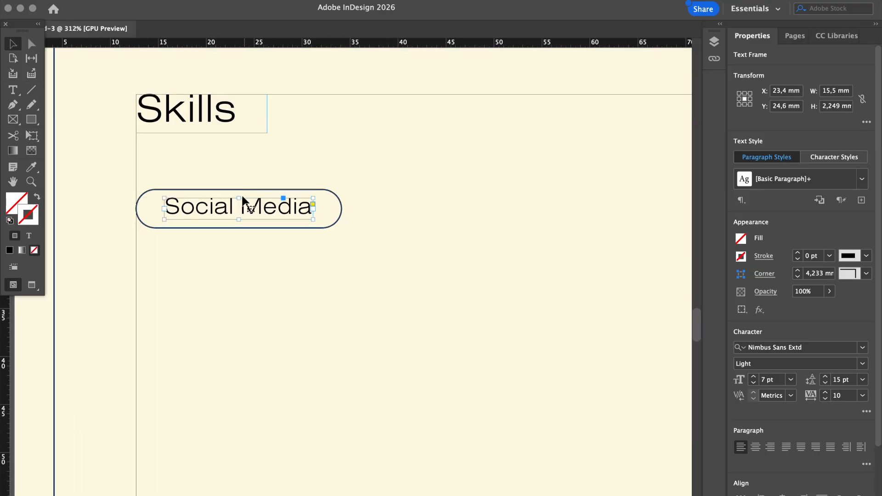
{"action": "left_click_drag", "start_coordinate": [238, 220], "coordinate": [258, 214]}
{"action": "left_click", "coordinate": [231, 264]}
Try the Social Media label at 6 pt, then set it back to 7 pt
{"action": "scroll", "coordinate": [230, 265], "scroll_direction": "down", "scroll_amount": 4}
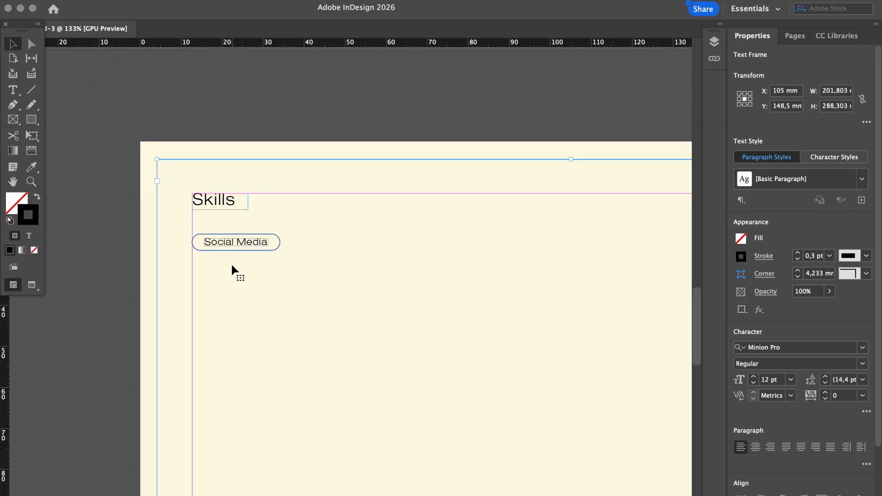
{"action": "left_click", "coordinate": [350, 96]}
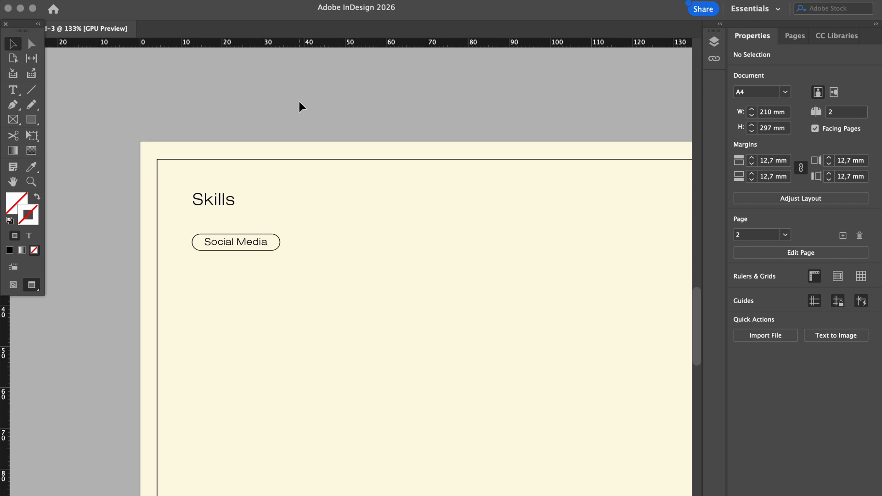
{"action": "scroll", "coordinate": [299, 101], "scroll_direction": "up", "scroll_amount": 2}
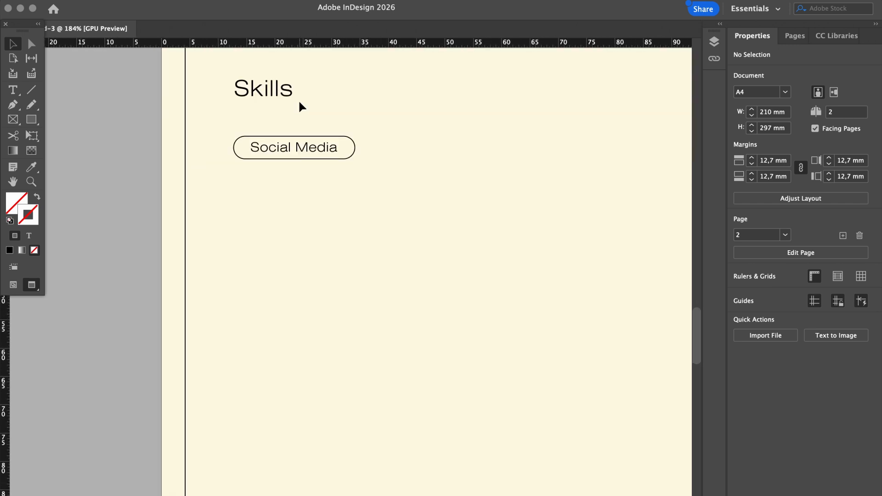
{"action": "scroll", "coordinate": [299, 102], "scroll_direction": "up", "scroll_amount": 5}
{"action": "left_click", "coordinate": [335, 357]}
{"action": "scroll", "coordinate": [333, 356], "scroll_direction": "up", "scroll_amount": 3}
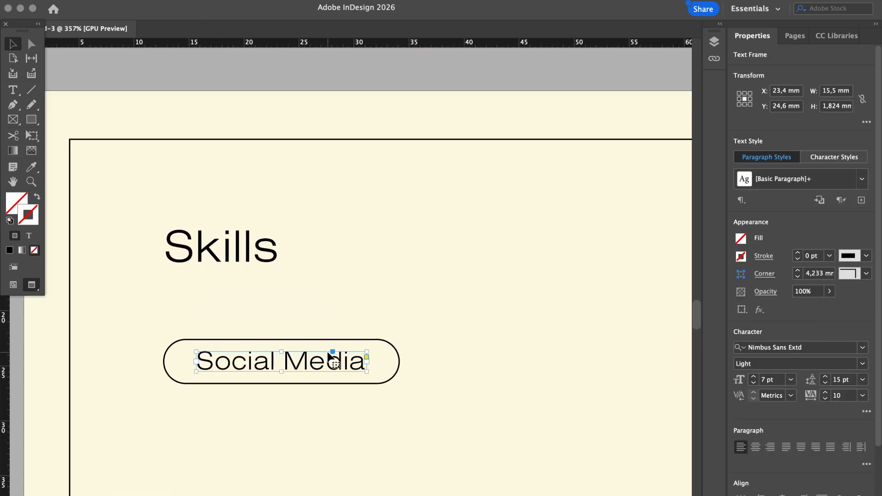
{"action": "scroll", "coordinate": [329, 357], "scroll_direction": "down", "scroll_amount": 5}
{"action": "scroll", "coordinate": [329, 357], "scroll_direction": "left", "scroll_amount": 2}
{"action": "left_click", "coordinate": [754, 387]}
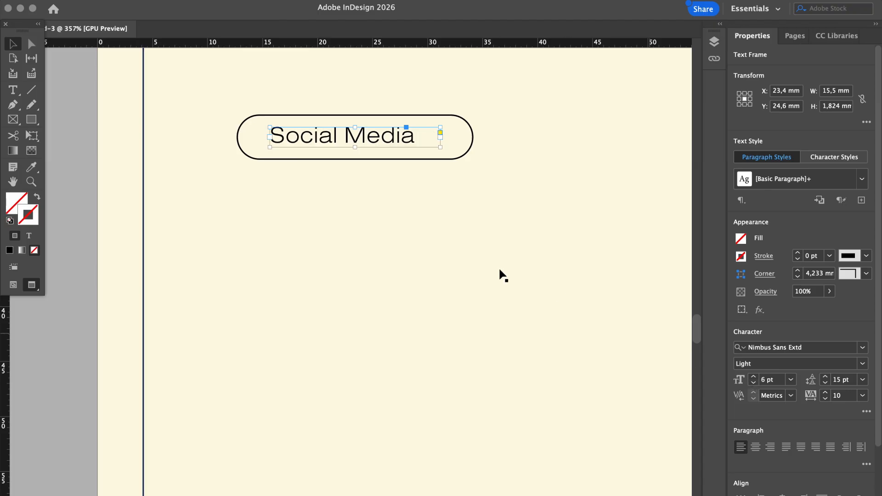
{"action": "scroll", "coordinate": [500, 276], "scroll_direction": "down", "scroll_amount": 3}
{"action": "left_click", "coordinate": [753, 377]}
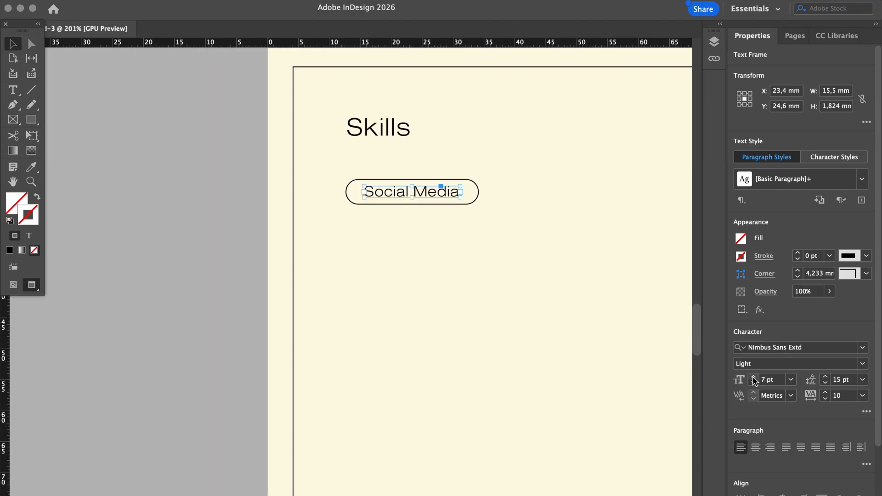
{"action": "scroll", "coordinate": [527, 110], "scroll_direction": "up", "scroll_amount": 3}
{"action": "scroll", "coordinate": [436, 193], "scroll_direction": "up", "scroll_amount": 3}
Narrow the pill rectangle to fit its label and select the label and rectangle together
{"action": "left_click", "coordinate": [475, 296]}
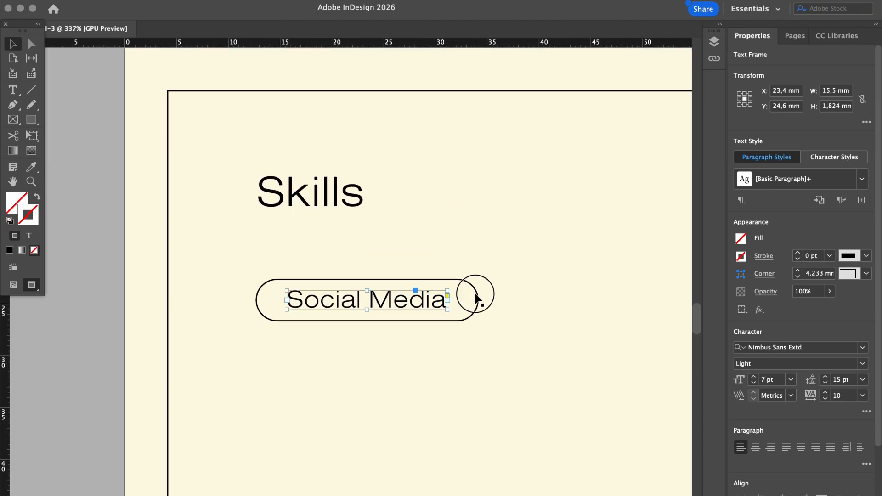
{"action": "left_click", "coordinate": [476, 297]}
{"action": "left_click_drag", "start_coordinate": [477, 298], "coordinate": [600, 301]}
{"action": "left_click", "coordinate": [427, 308]}
{"action": "left_click", "coordinate": [400, 321], "text": "shift"}
Replace the second pill's 'Social Media' label with 'Marketing'
{"action": "scroll", "coordinate": [599, 301], "scroll_direction": "down", "scroll_amount": 3}
{"action": "scroll", "coordinate": [598, 298], "scroll_direction": "right", "scroll_amount": 10}
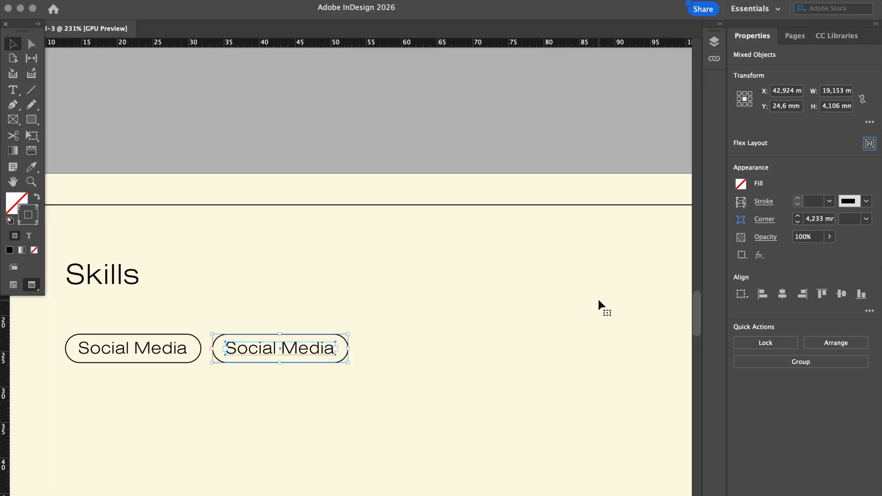
{"action": "left_click", "coordinate": [388, 129]}
{"action": "scroll", "coordinate": [389, 128], "scroll_direction": "left", "scroll_amount": 7}
{"action": "scroll", "coordinate": [390, 133], "scroll_direction": "up", "scroll_amount": 5}
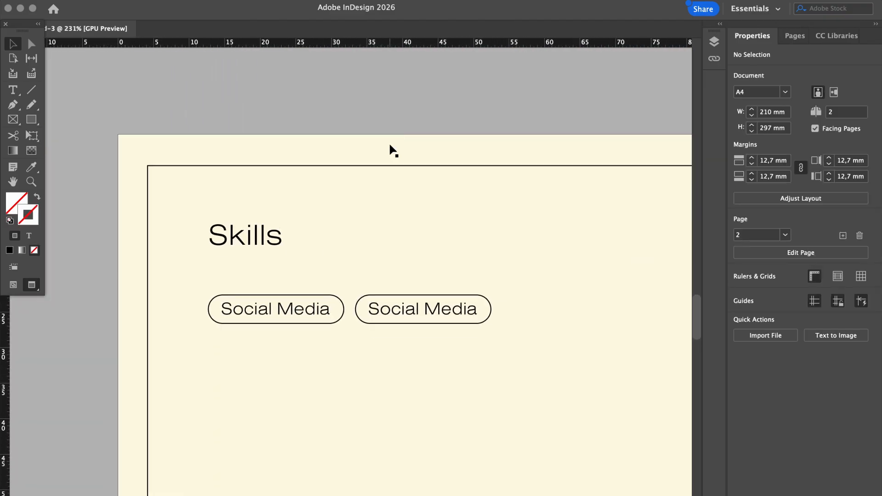
{"action": "scroll", "coordinate": [444, 276], "scroll_direction": "up", "scroll_amount": 5}
{"action": "scroll", "coordinate": [446, 277], "scroll_direction": "down", "scroll_amount": 7}
{"action": "scroll", "coordinate": [445, 276], "scroll_direction": "left", "scroll_amount": 2}
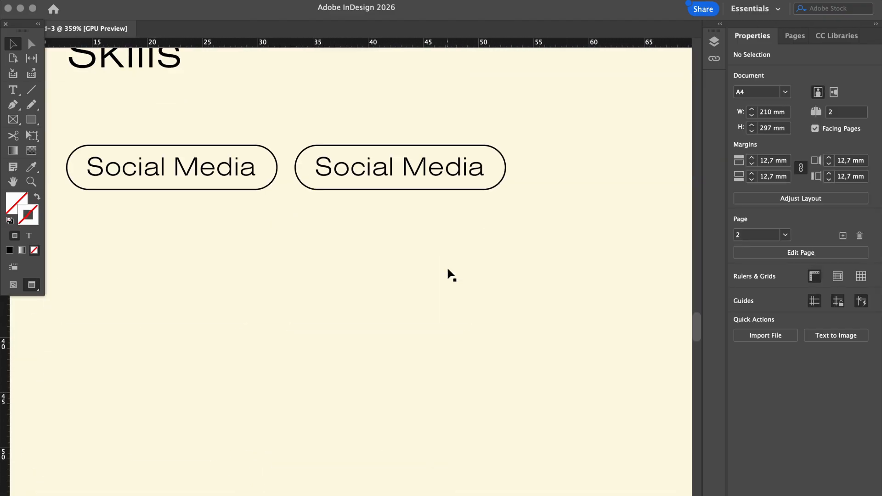
{"action": "scroll", "coordinate": [448, 274], "scroll_direction": "up", "scroll_amount": 2}
{"action": "double_click", "coordinate": [454, 264]}
{"action": "double_click", "coordinate": [453, 262]}
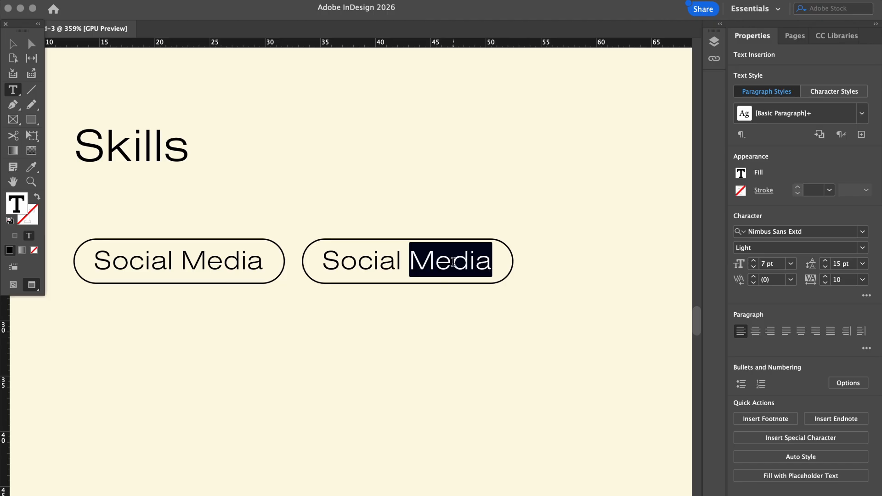
{"action": "triple_click", "coordinate": [497, 279]}
{"action": "key", "text": "BackSpace"}
{"action": "type", "text": "Marketing"}
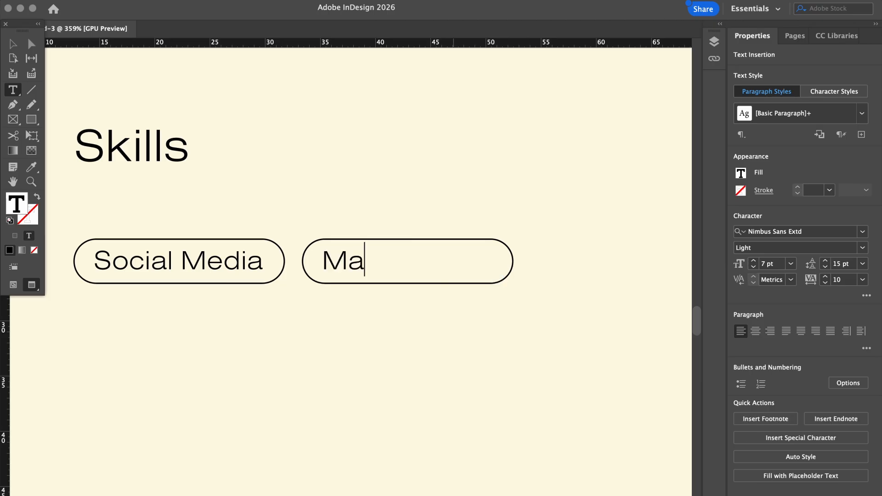
{"action": "left_click", "coordinate": [461, 195]}
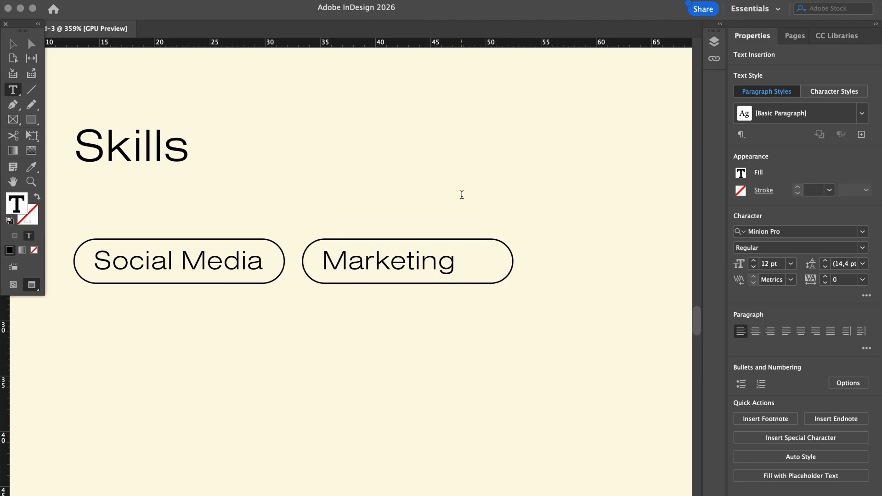
Narrow the Marketing text frame and pill rectangle to fit the word, centring the label
{"action": "left_click", "coordinate": [18, 38]}
{"action": "left_click", "coordinate": [395, 274]}
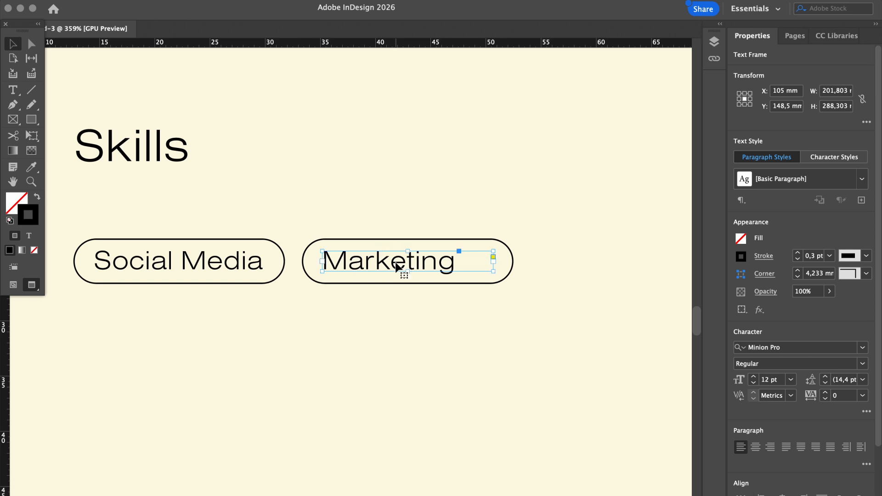
{"action": "left_click_drag", "start_coordinate": [494, 271], "coordinate": [446, 263]}
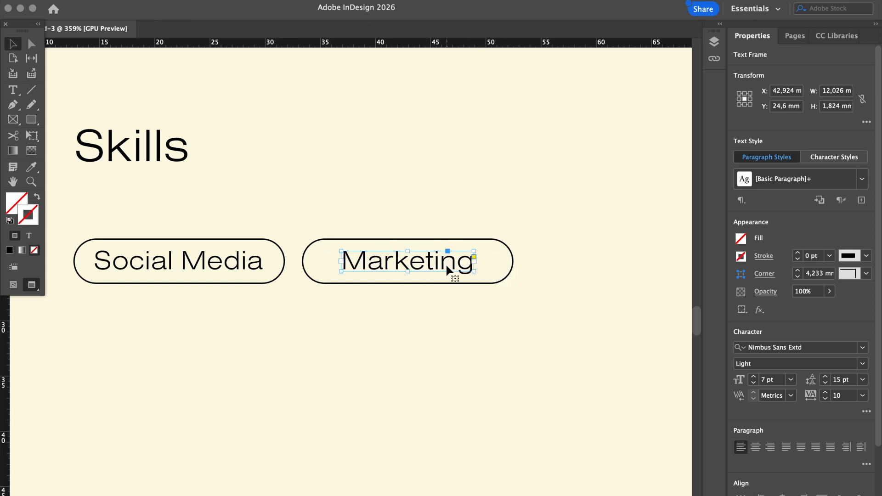
{"action": "left_click", "coordinate": [443, 181]}
{"action": "scroll", "coordinate": [442, 180], "scroll_direction": "down", "scroll_amount": 1}
{"action": "scroll", "coordinate": [443, 181], "scroll_direction": "down", "scroll_amount": 3}
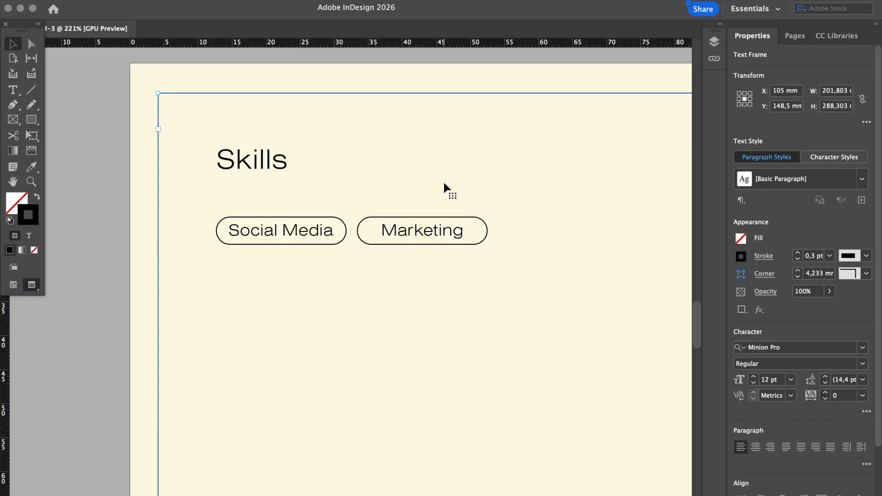
{"action": "left_click", "coordinate": [488, 228]}
{"action": "left_click_drag", "start_coordinate": [488, 232], "coordinate": [438, 236]}
{"action": "left_click", "coordinate": [445, 237]}
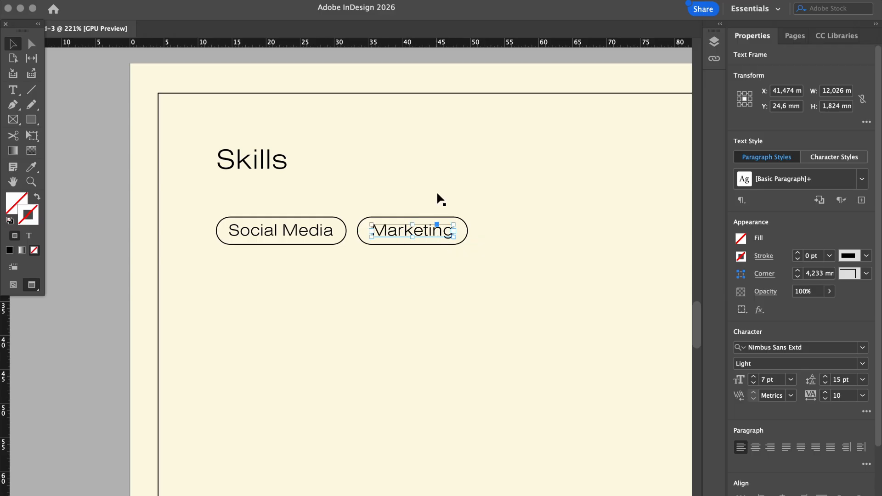
{"action": "left_click", "coordinate": [435, 189]}
{"action": "scroll", "coordinate": [434, 187], "scroll_direction": "down", "scroll_amount": 2}
Paste the copied Branding-to-Copywriting pills and move them onto page 2 below the Skills tags
{"action": "left_click", "coordinate": [441, 117]}
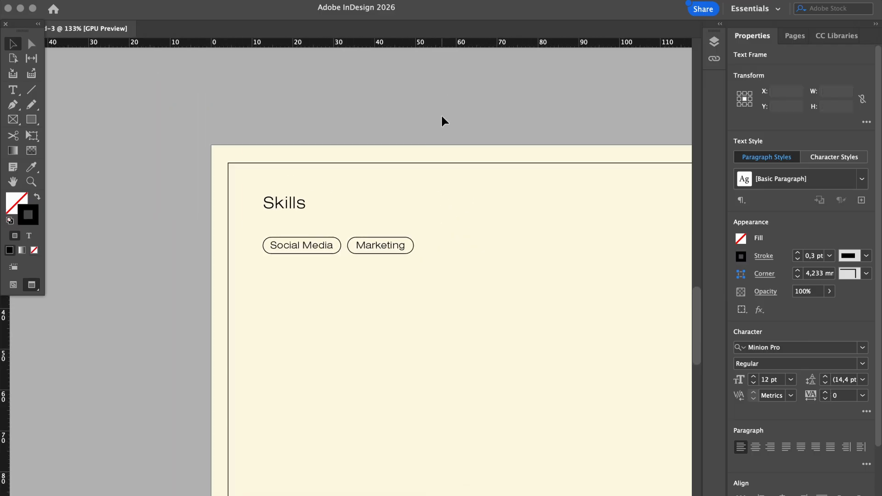
{"action": "scroll", "coordinate": [441, 116], "scroll_direction": "right", "scroll_amount": 2}
{"action": "scroll", "coordinate": [441, 116], "scroll_direction": "down", "scroll_amount": 2}
{"action": "scroll", "coordinate": [441, 116], "scroll_direction": "up", "scroll_amount": 4}
{"action": "scroll", "coordinate": [440, 115], "scroll_direction": "down", "scroll_amount": 3}
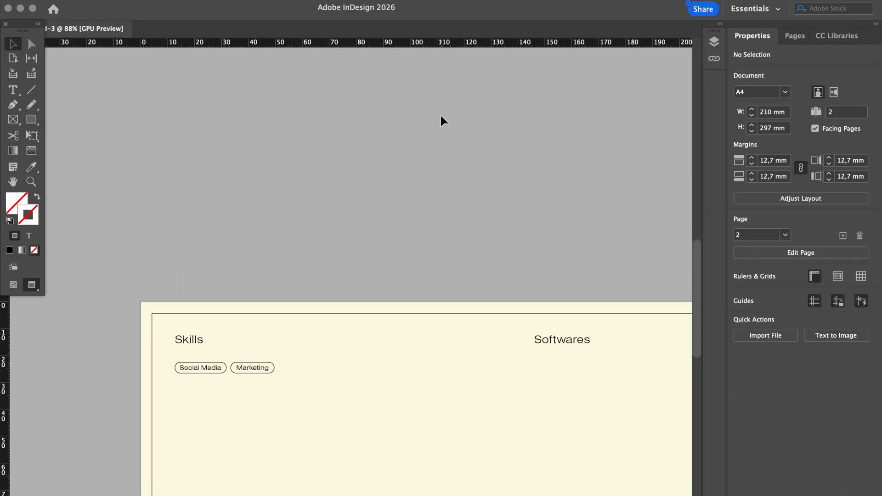
{"action": "scroll", "coordinate": [441, 115], "scroll_direction": "up", "scroll_amount": 3}
{"action": "scroll", "coordinate": [440, 115], "scroll_direction": "right", "scroll_amount": 2}
{"action": "scroll", "coordinate": [441, 115], "scroll_direction": "down", "scroll_amount": 1}
{"action": "scroll", "coordinate": [440, 121], "scroll_direction": "down", "scroll_amount": 2}
{"action": "scroll", "coordinate": [441, 121], "scroll_direction": "left", "scroll_amount": 2}
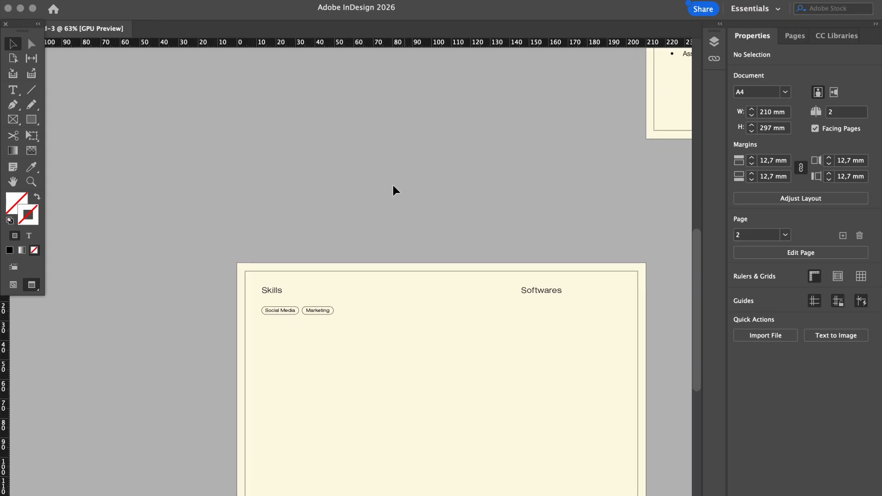
{"action": "scroll", "coordinate": [325, 252], "scroll_direction": "up", "scroll_amount": 3}
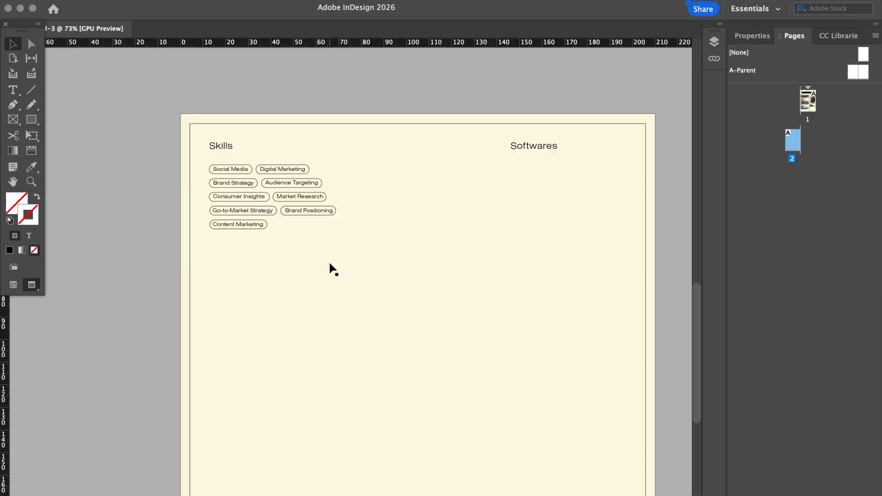
{"action": "left_click", "coordinate": [358, 285]}
{"action": "key", "text": "super+v"}
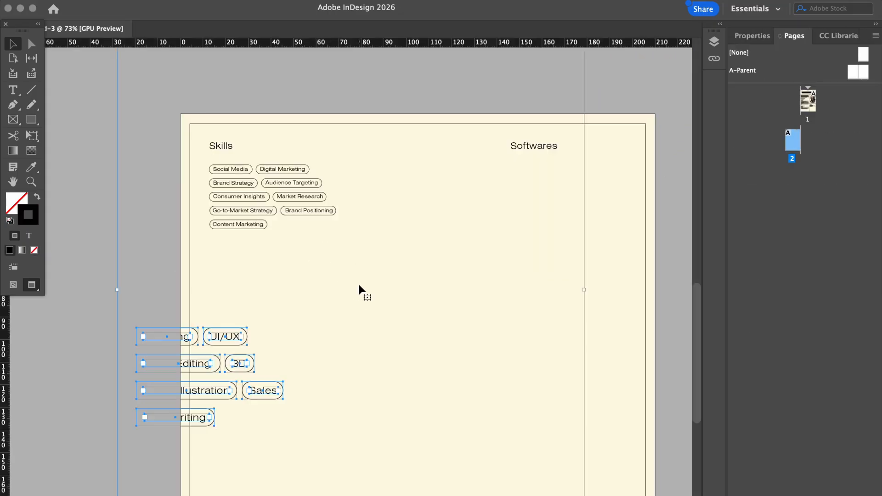
{"action": "left_click_drag", "start_coordinate": [214, 365], "coordinate": [345, 356]}
{"action": "left_click", "coordinate": [132, 350]}
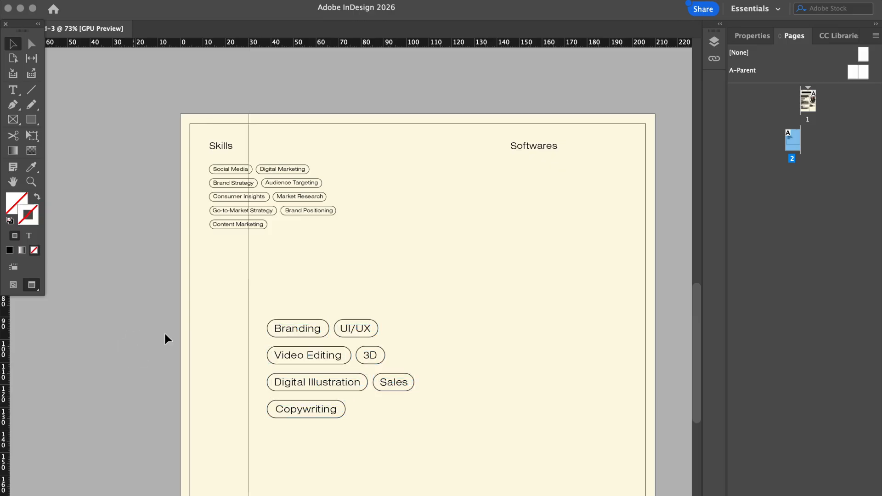
{"action": "left_click", "coordinate": [216, 300]}
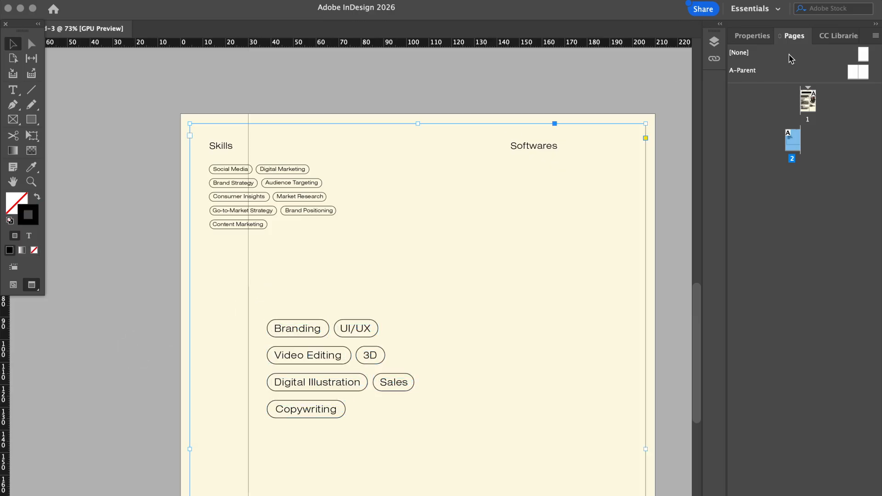
Show the Layers list and lock the cream background rectangle
{"action": "left_click", "coordinate": [338, 1]}
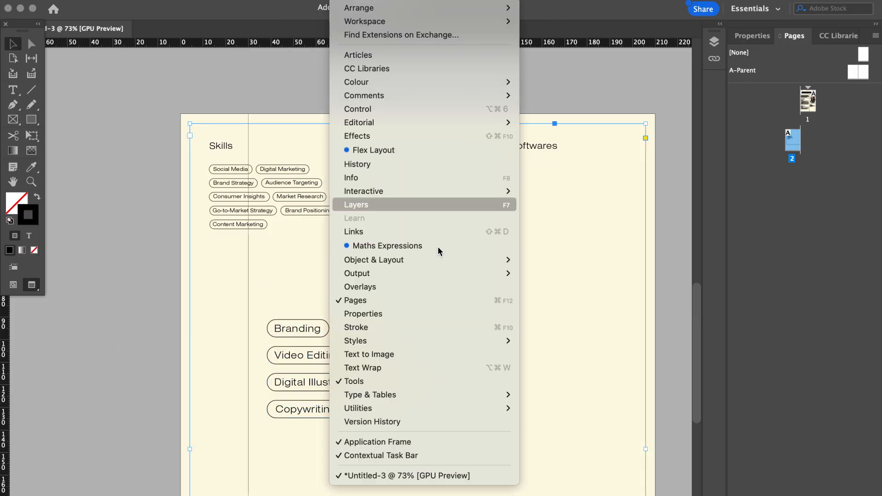
{"action": "left_click", "coordinate": [415, 206]}
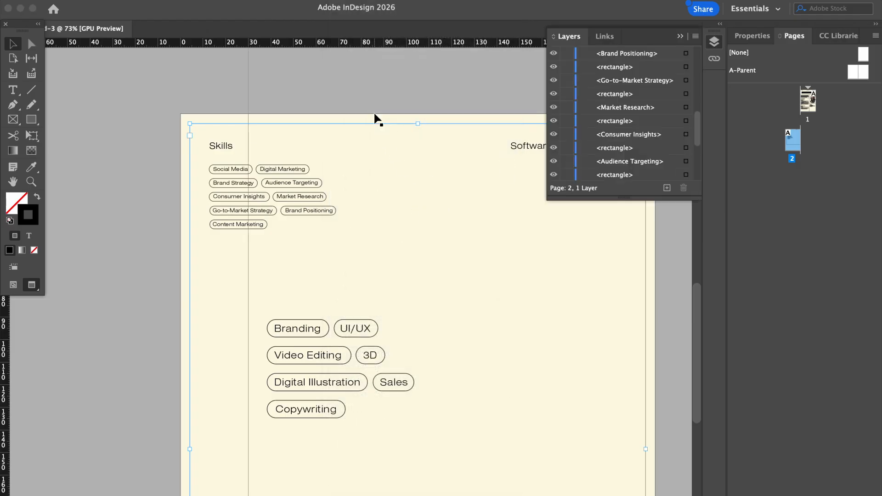
{"action": "left_click", "coordinate": [374, 115]}
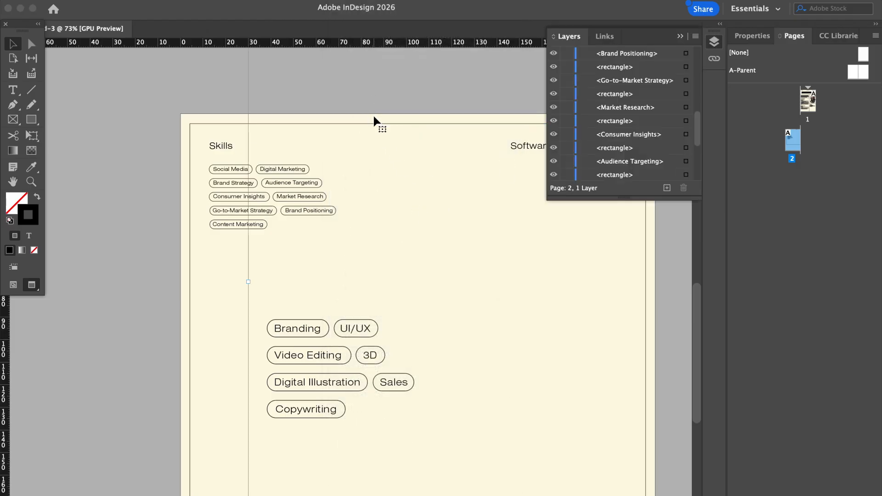
{"action": "left_click", "coordinate": [183, 115]}
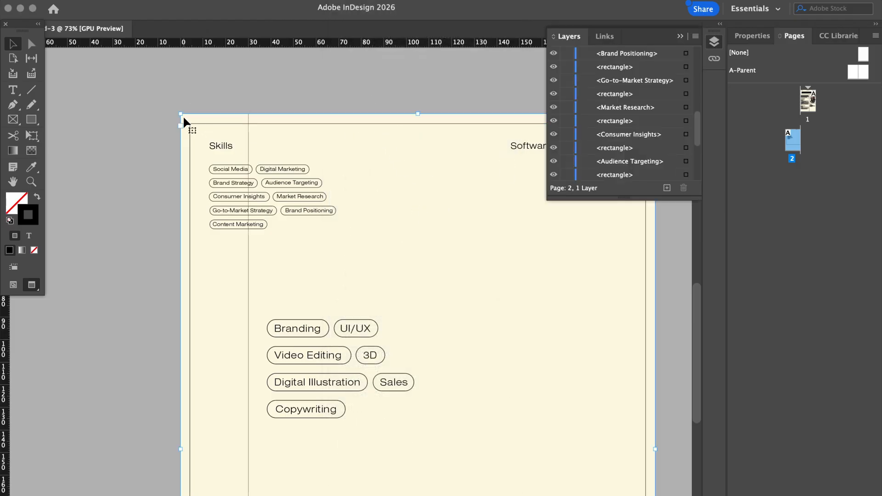
{"action": "left_click", "coordinate": [568, 94]}
{"action": "left_click_drag", "start_coordinate": [433, 115], "coordinate": [433, 105]}
{"action": "key", "text": "super+z"}
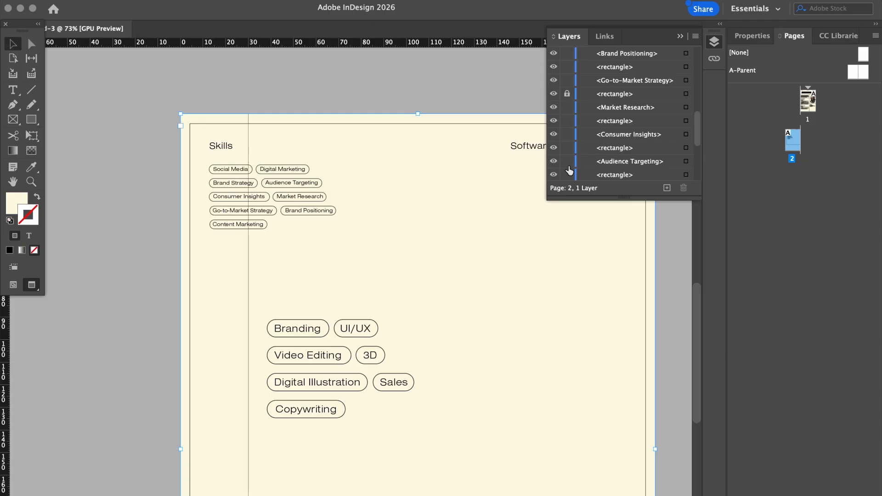
Toggle layer visibility to identify the background text frame, then lock it
{"action": "left_click", "coordinate": [554, 176]}
{"action": "scroll", "coordinate": [592, 156], "scroll_direction": "down", "scroll_amount": 5}
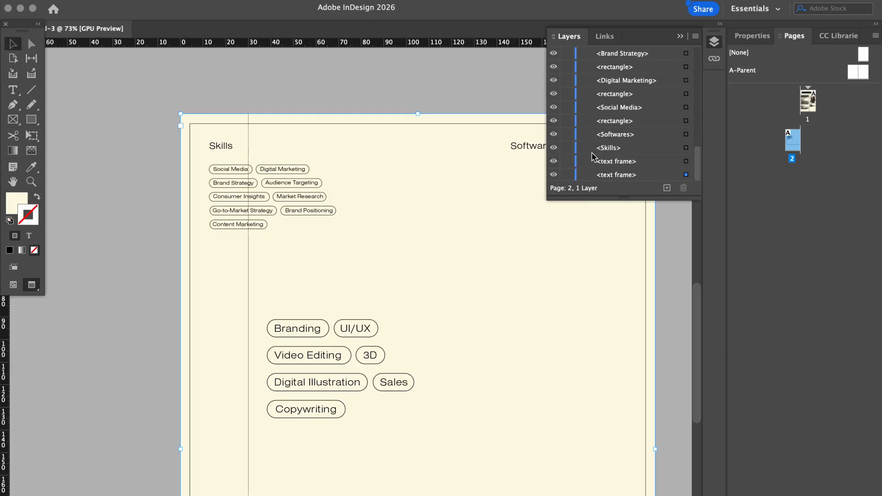
{"action": "scroll", "coordinate": [592, 156], "scroll_direction": "up", "scroll_amount": 10}
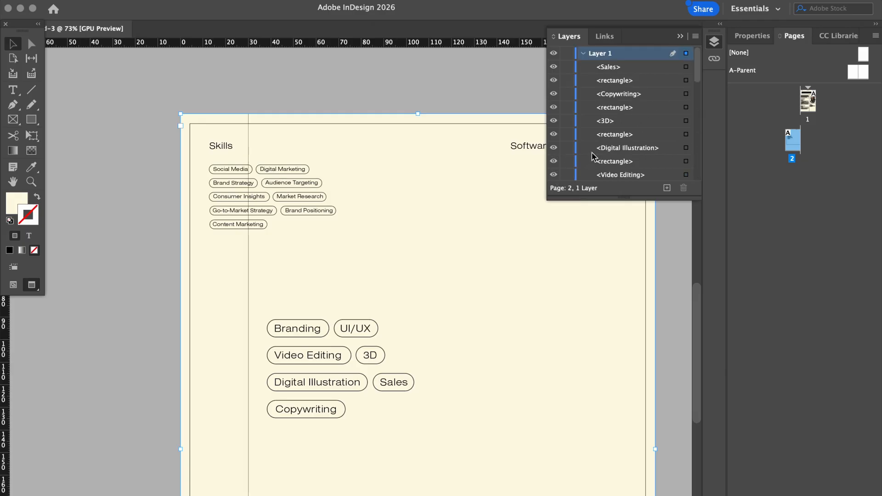
{"action": "left_click", "coordinate": [554, 81]}
{"action": "left_click", "coordinate": [554, 80]}
{"action": "scroll", "coordinate": [609, 162], "scroll_direction": "down", "scroll_amount": 10}
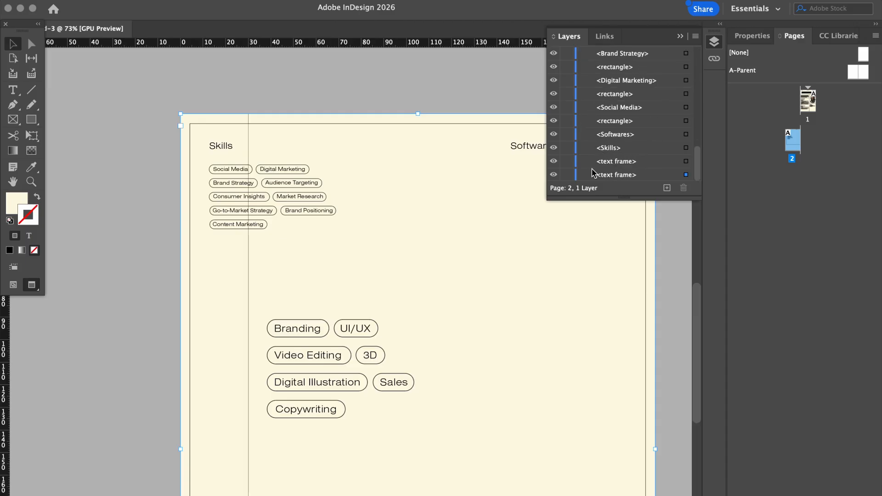
{"action": "left_click", "coordinate": [555, 175]}
{"action": "left_click", "coordinate": [555, 175]}
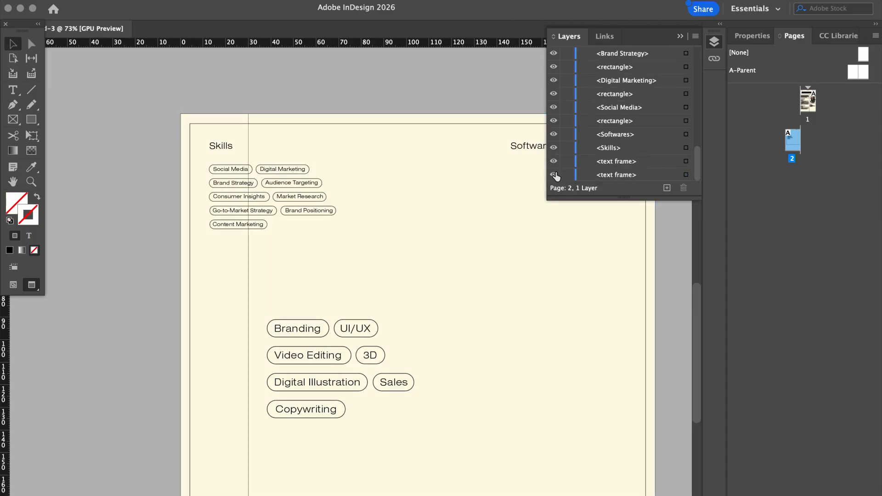
{"action": "left_click", "coordinate": [555, 175]}
{"action": "left_click", "coordinate": [556, 176]}
{"action": "left_click", "coordinate": [569, 175]}
{"action": "left_click", "coordinate": [555, 171]}
{"action": "left_click", "coordinate": [554, 170]}
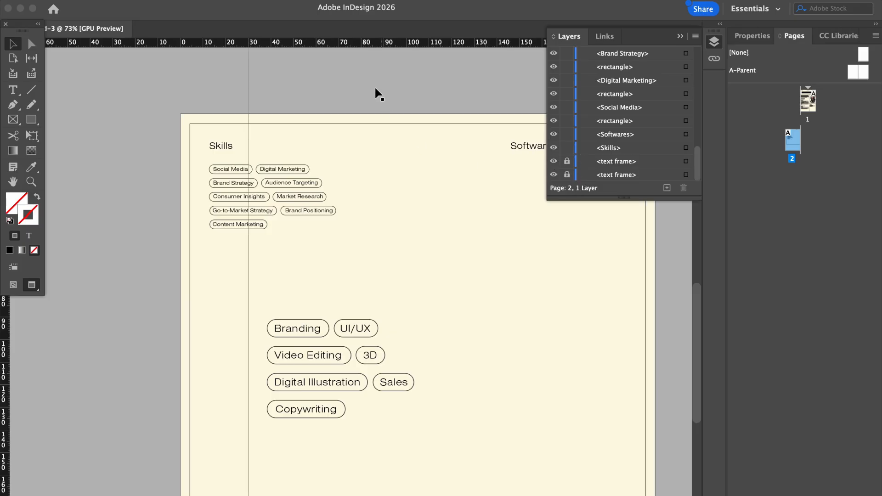
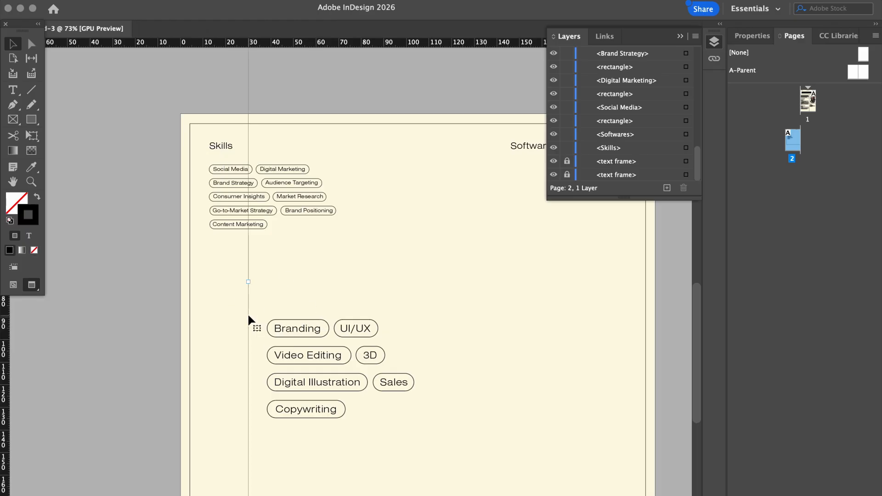
Delete the vertical guide and undo the accidental moves of the small Skills tags
{"action": "left_click_drag", "start_coordinate": [248, 317], "coordinate": [213, 326]}
{"action": "key", "text": "Delete"}
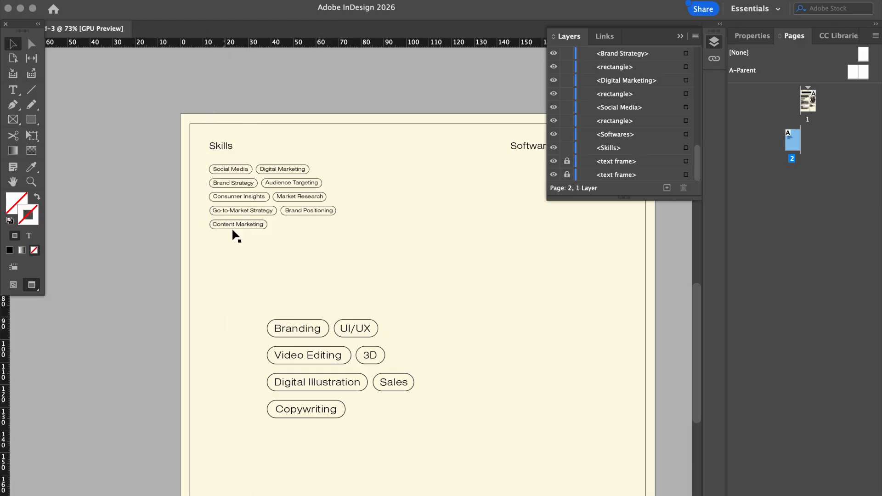
{"action": "left_click_drag", "start_coordinate": [339, 250], "coordinate": [470, 236]}
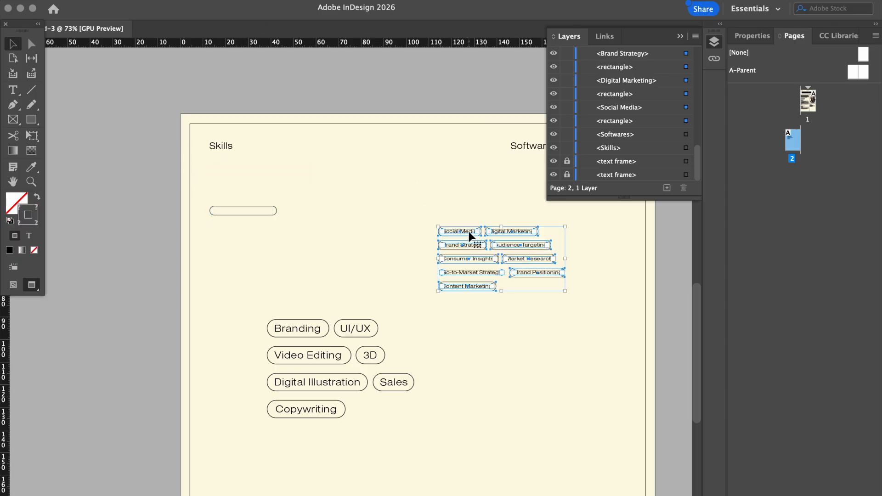
{"action": "key", "text": "super+z"}
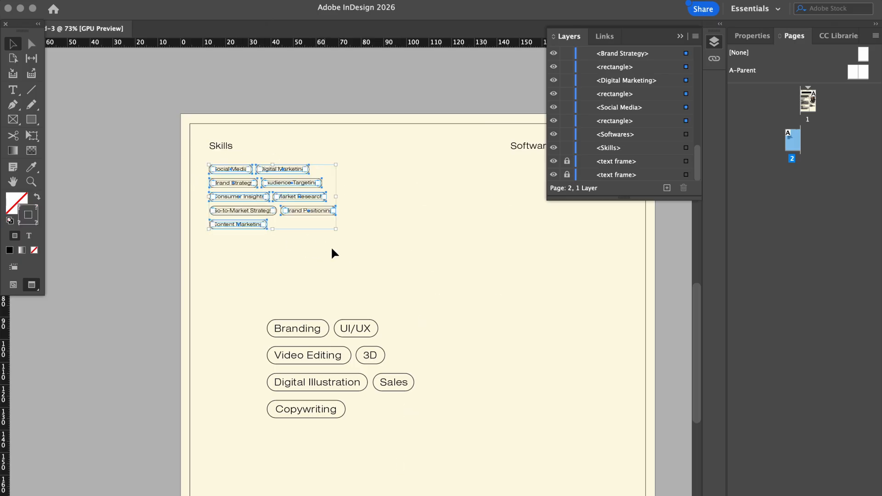
{"action": "left_click_drag", "start_coordinate": [351, 253], "coordinate": [424, 222]}
{"action": "key", "text": "super+z"}
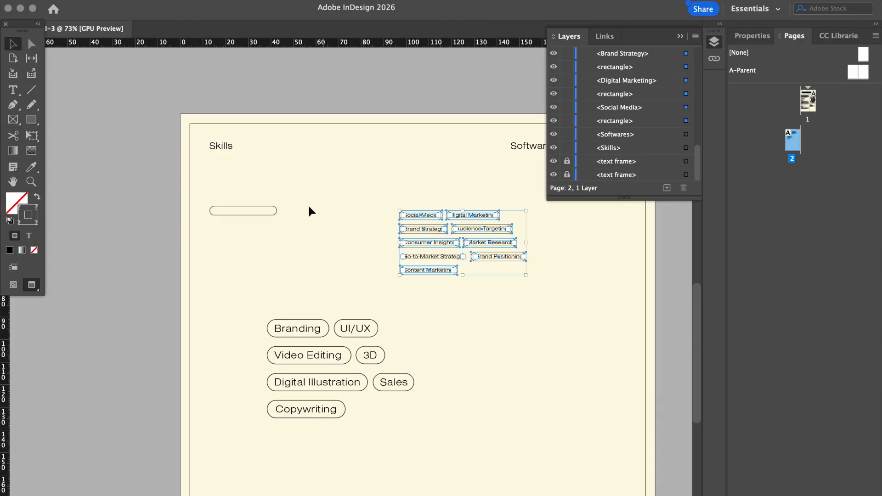
{"action": "left_click", "coordinate": [275, 206]}
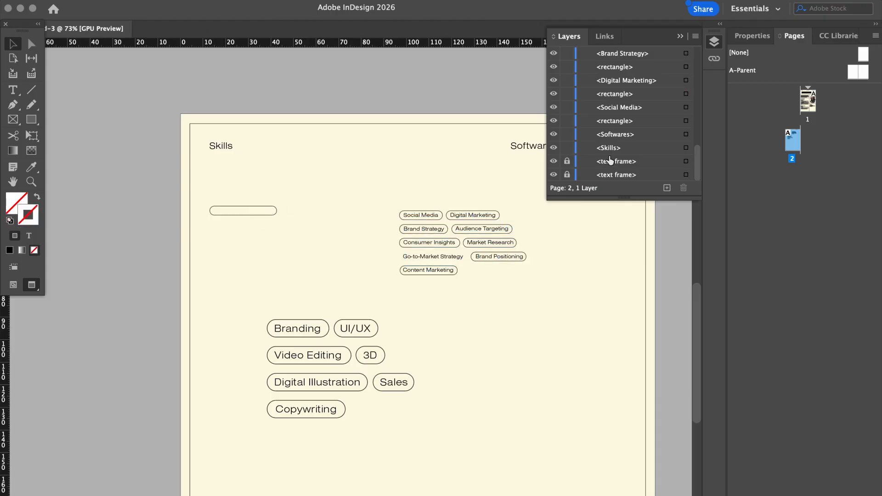
Delete the empty rounded rectangle and move the larger skill pills under the Skills heading
{"action": "left_click_drag", "start_coordinate": [700, 161], "coordinate": [698, 133]}
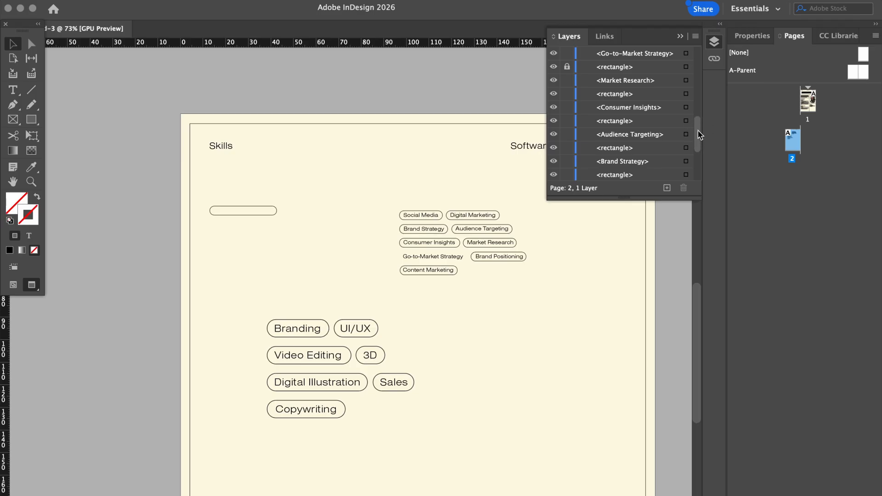
{"action": "left_click", "coordinate": [231, 211]}
{"action": "key", "text": "BackSpace"}
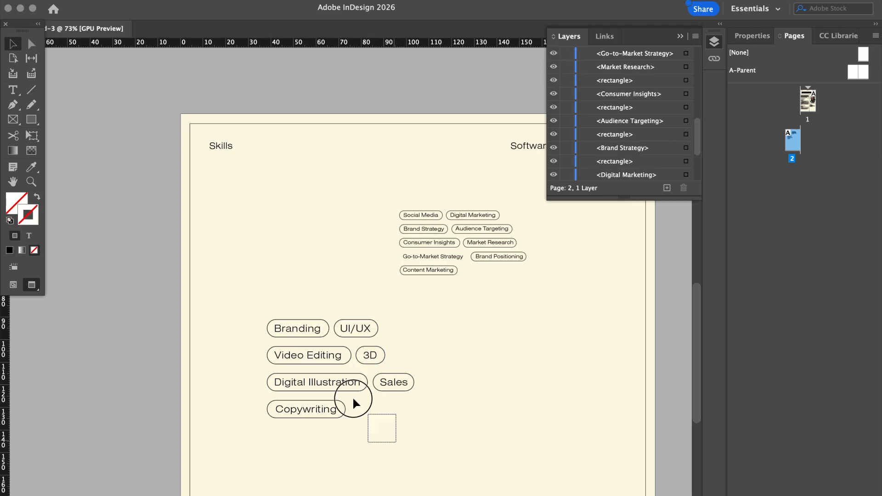
{"action": "left_click_drag", "start_coordinate": [354, 403], "coordinate": [242, 180]}
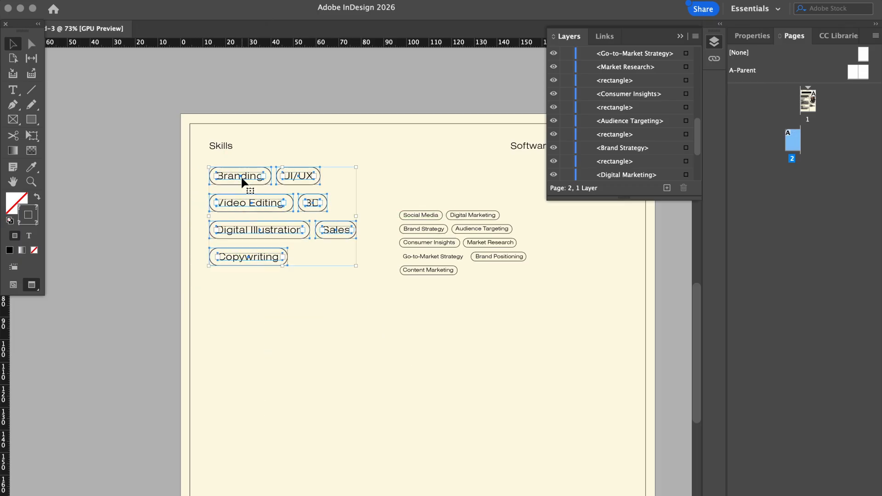
{"action": "left_click", "coordinate": [293, 83]}
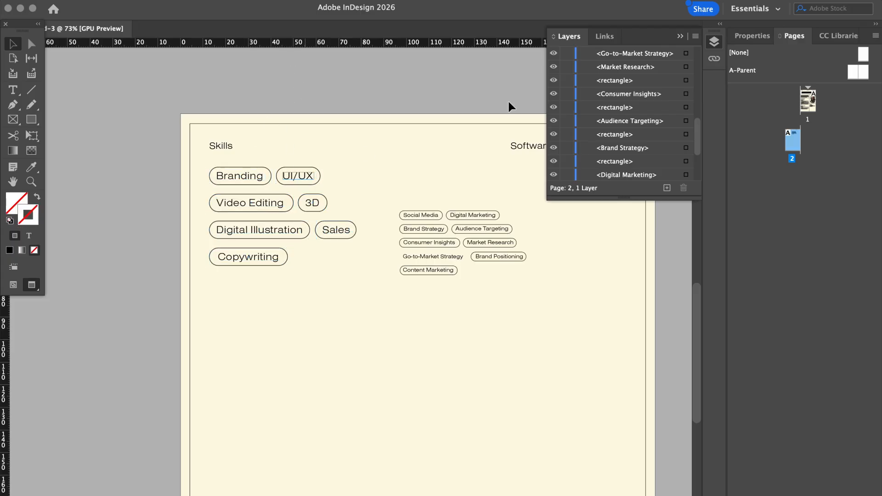
Start editing the pill text, selecting the word Branding to replace it
{"action": "left_click", "coordinate": [755, 38]}
{"action": "left_click", "coordinate": [257, 207]}
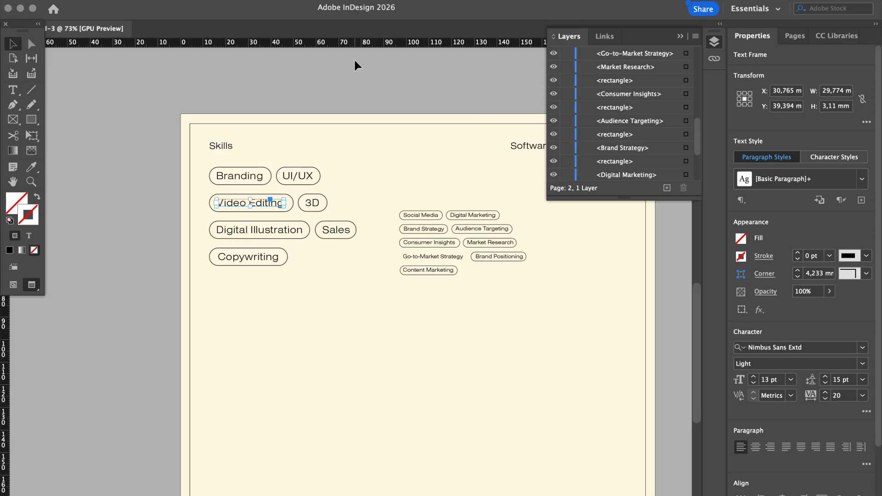
{"action": "left_click", "coordinate": [270, 133]}
{"action": "double_click", "coordinate": [242, 176]}
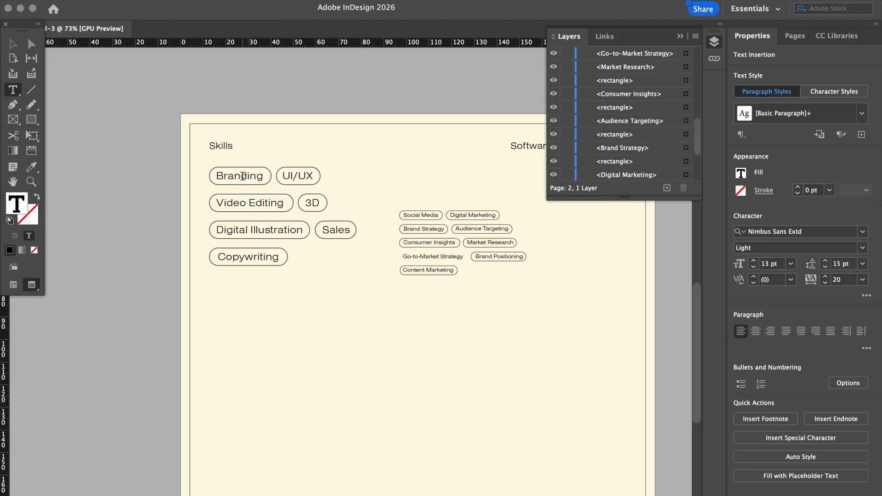
{"action": "double_click", "coordinate": [243, 176]}
Restore the hidden panels, open Finder and search for 'star'
{"action": "type", "text": "S"}
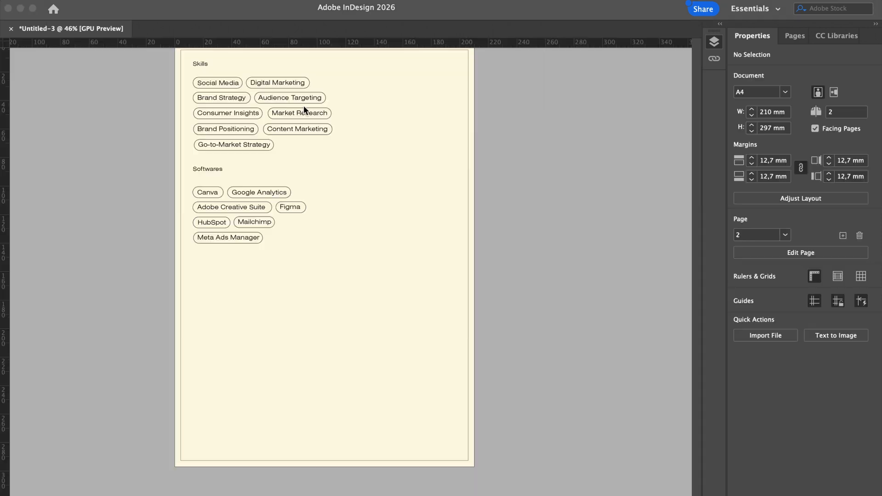
{"action": "key", "text": "Tab"}
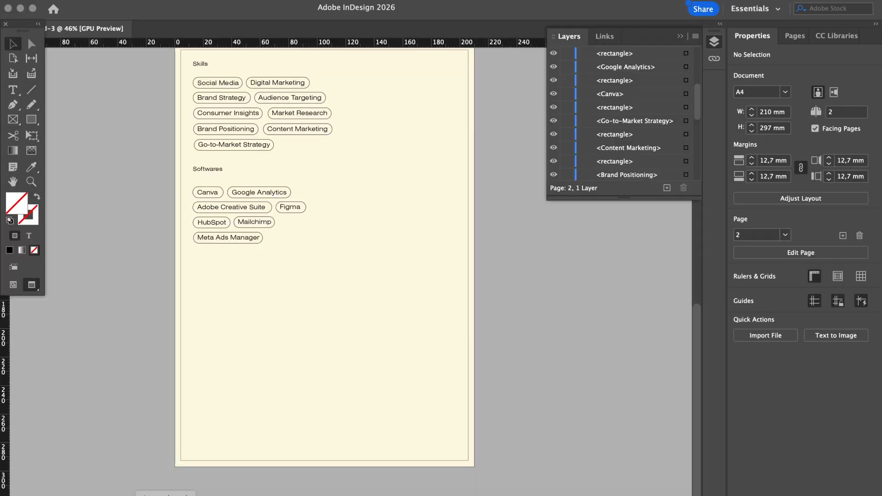
{"action": "left_click", "coordinate": [142, 488]}
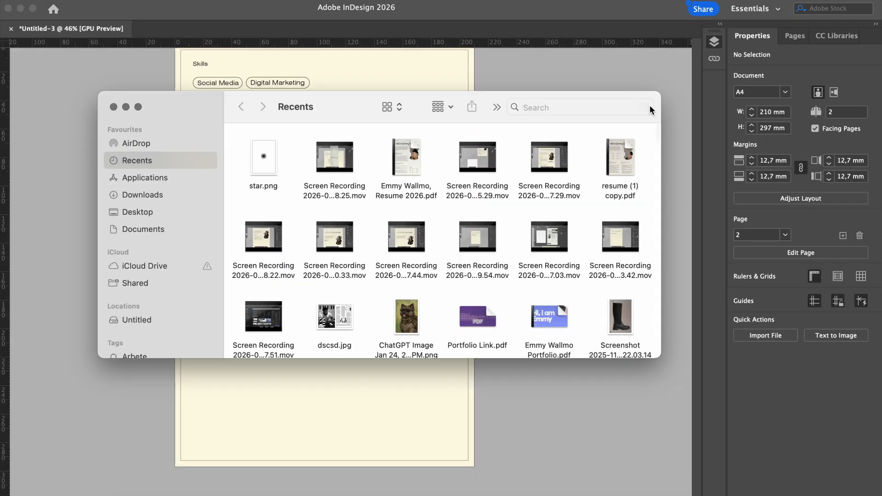
{"action": "left_click", "coordinate": [644, 107]}
{"action": "type", "text": "stst"}
{"action": "key", "text": "BackSpace"}
{"action": "type", "text": "rt"}
Narrow the search to 'star png' and drag star.png into the InDesign document
{"action": "key", "text": "Return"}
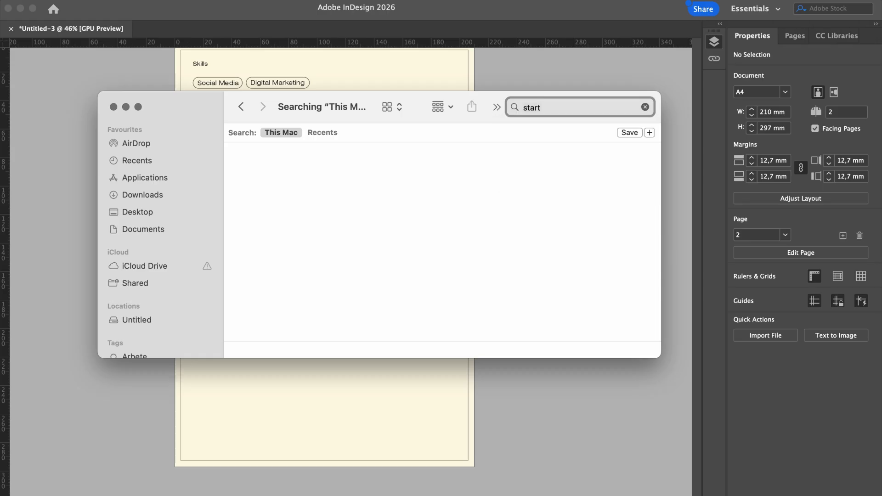
{"action": "key", "text": "BackSpace"}
{"action": "key", "text": "Return"}
{"action": "type", "text": "png"}
{"action": "key", "text": "Return"}
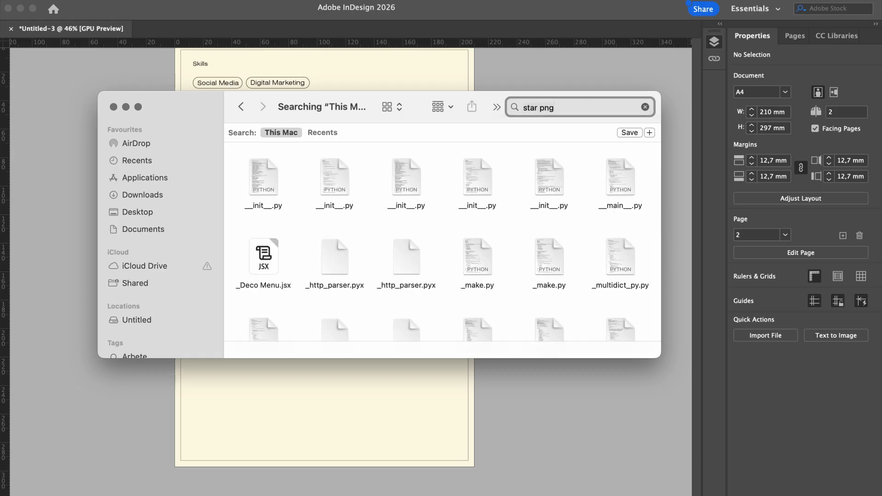
{"action": "left_click_drag", "start_coordinate": [265, 259], "coordinate": [509, 388]}
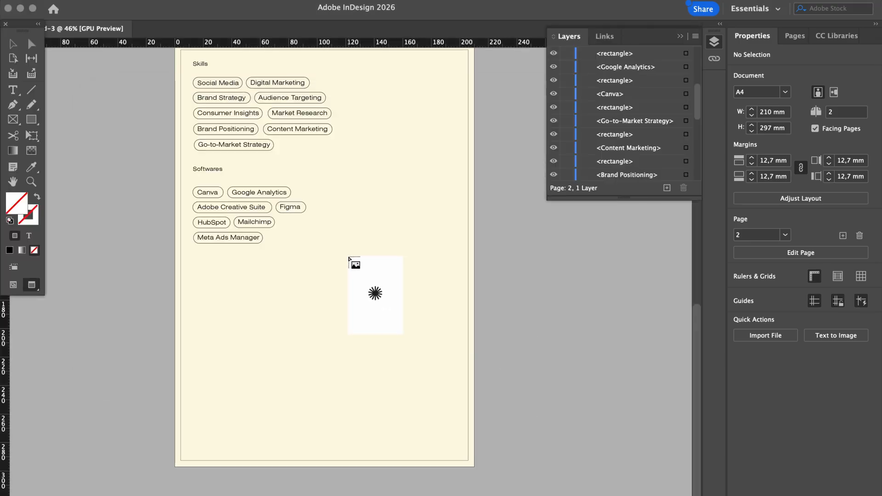
Place the star image on page 2, crop its frame and scale the image down
{"action": "left_click", "coordinate": [348, 255]}
{"action": "left_click_drag", "start_coordinate": [468, 448], "coordinate": [301, 327]}
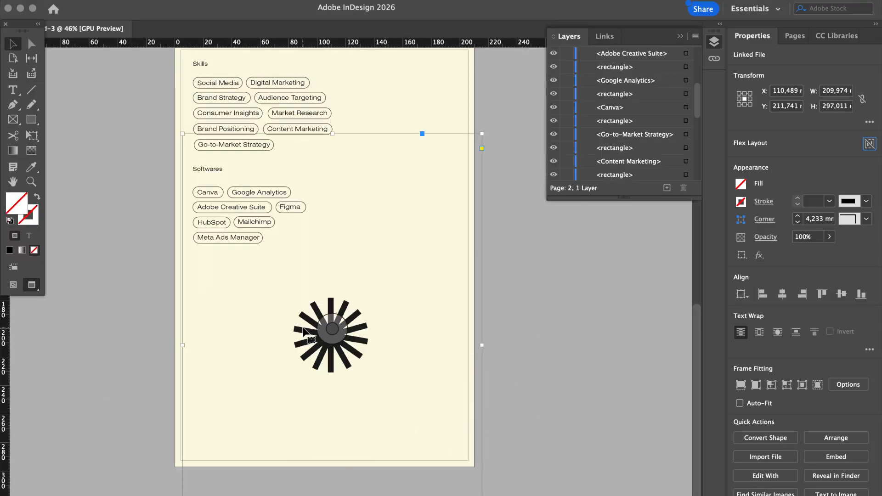
{"action": "left_click_drag", "start_coordinate": [482, 346], "coordinate": [341, 346]}
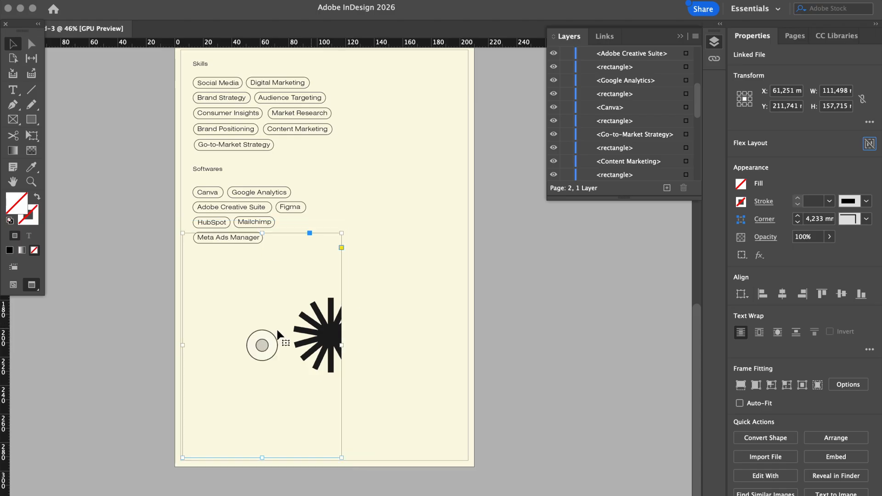
{"action": "left_click", "coordinate": [262, 344]}
{"action": "left_click_drag", "start_coordinate": [483, 346], "coordinate": [314, 345]}
{"action": "left_click", "coordinate": [506, 355]}
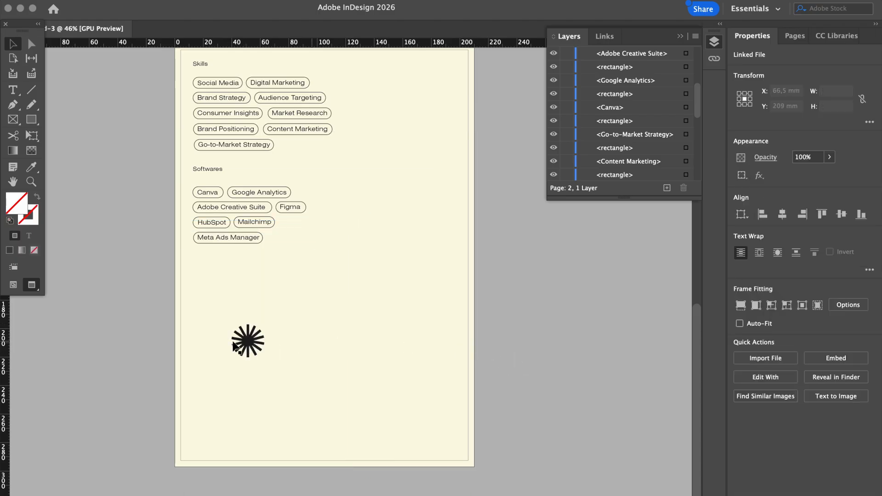
Adjust the star image within its frame and nudge the frame into position
{"action": "left_click", "coordinate": [252, 341]}
{"action": "left_click_drag", "start_coordinate": [240, 337], "coordinate": [352, 367]}
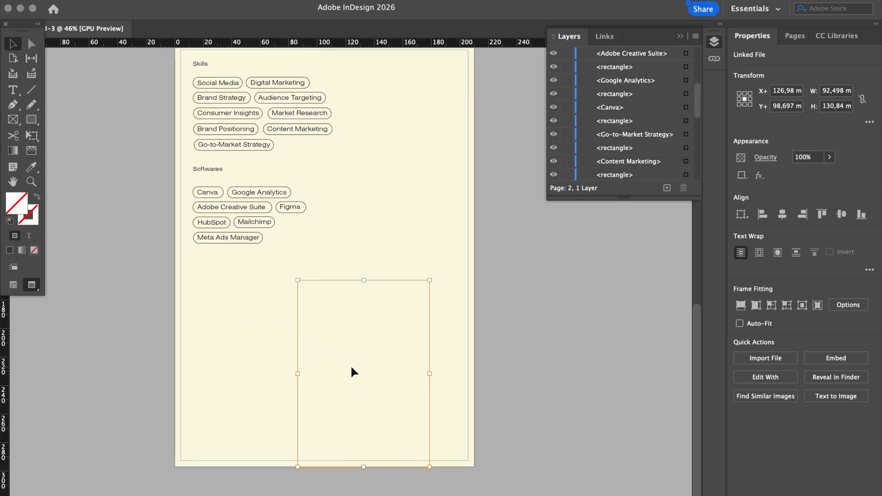
{"action": "left_click", "coordinate": [340, 367]}
{"action": "left_click", "coordinate": [263, 346]}
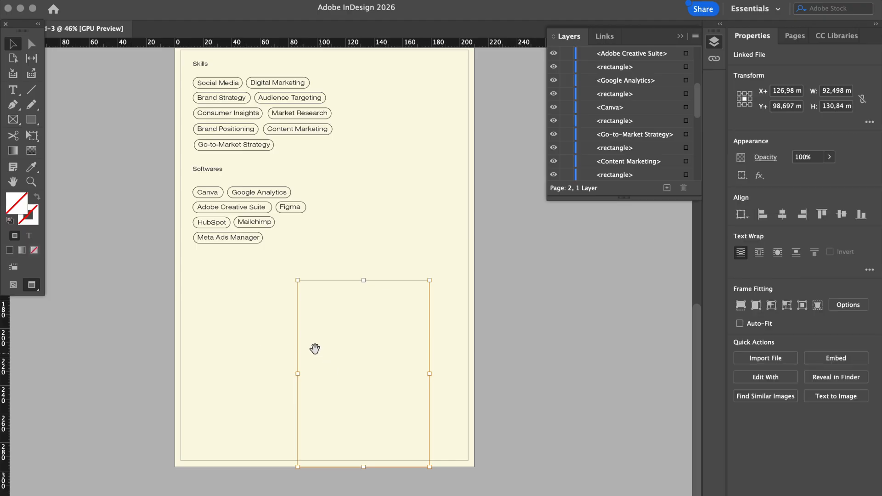
{"action": "left_click", "coordinate": [310, 370]}
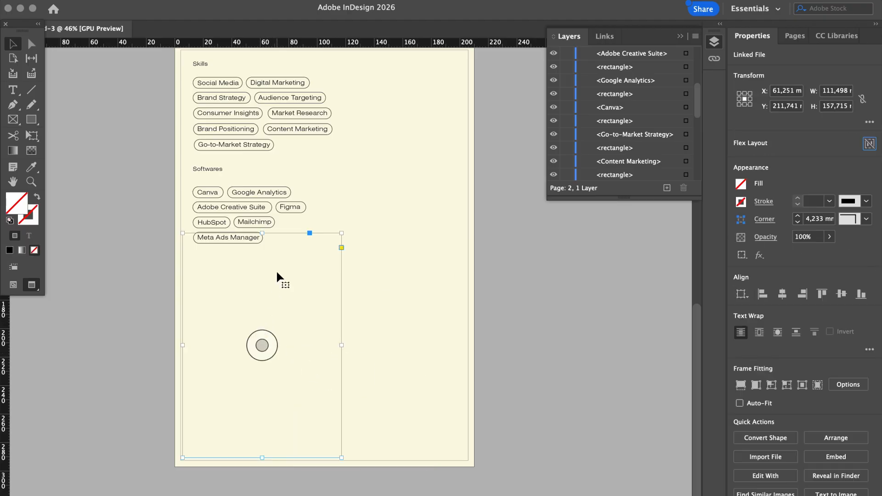
{"action": "left_click_drag", "start_coordinate": [277, 270], "coordinate": [299, 298]}
{"action": "left_click", "coordinate": [278, 369]}
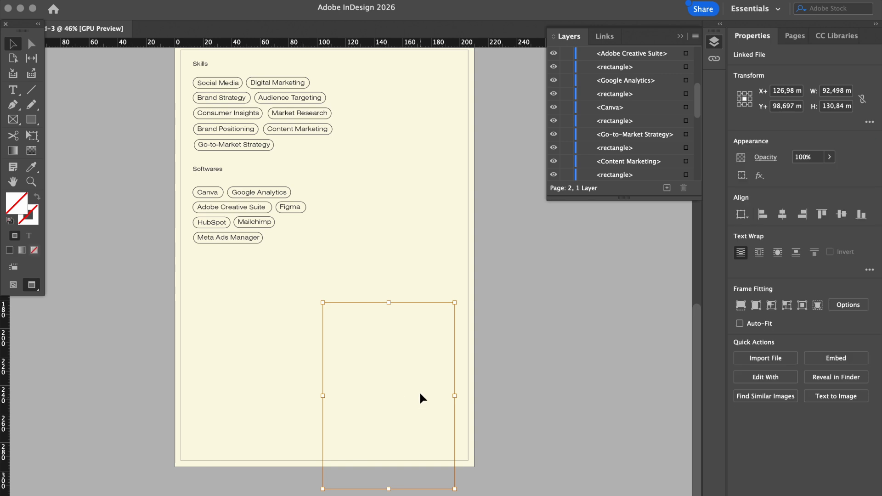
{"action": "left_click_drag", "start_coordinate": [335, 368], "coordinate": [386, 379]}
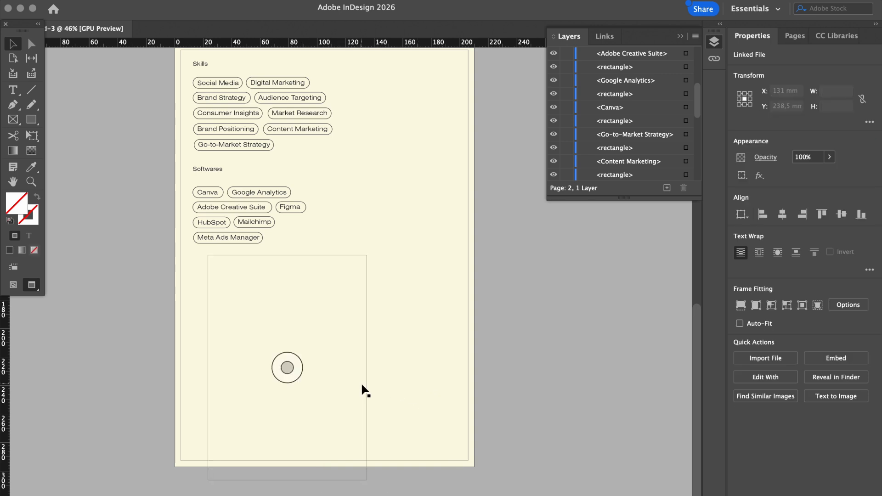
{"action": "left_click", "coordinate": [288, 368]}
{"action": "left_click_drag", "start_coordinate": [455, 413], "coordinate": [345, 373]}
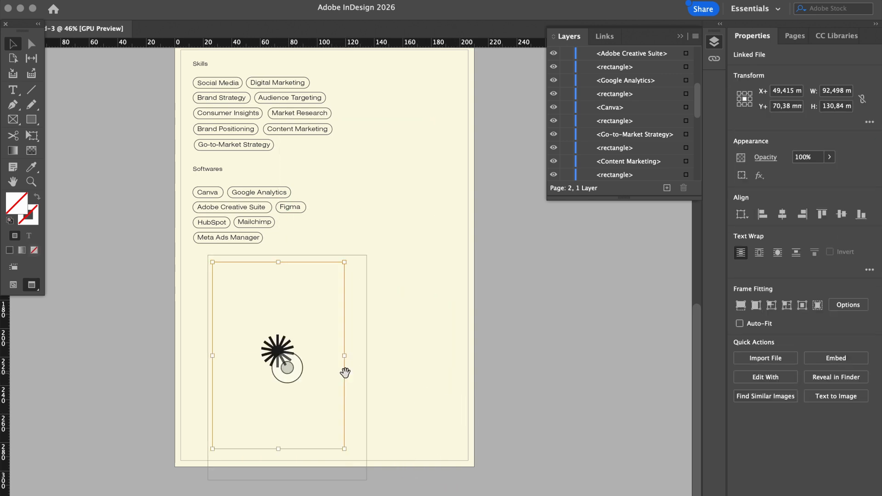
{"action": "left_click", "coordinate": [550, 348]}
Centre the star frame at about X 105.9 mm below the Softwares pills, then review both pages
{"action": "left_click_drag", "start_coordinate": [270, 353], "coordinate": [330, 352]}
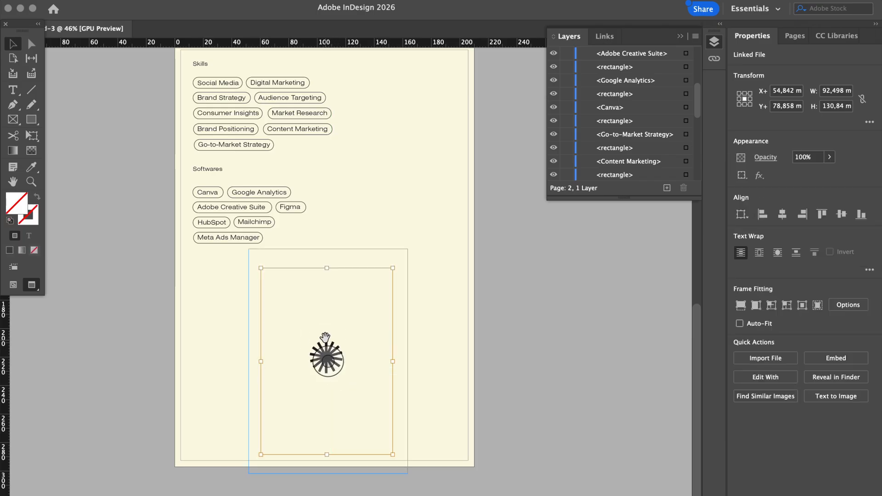
{"action": "left_click", "coordinate": [451, 349]}
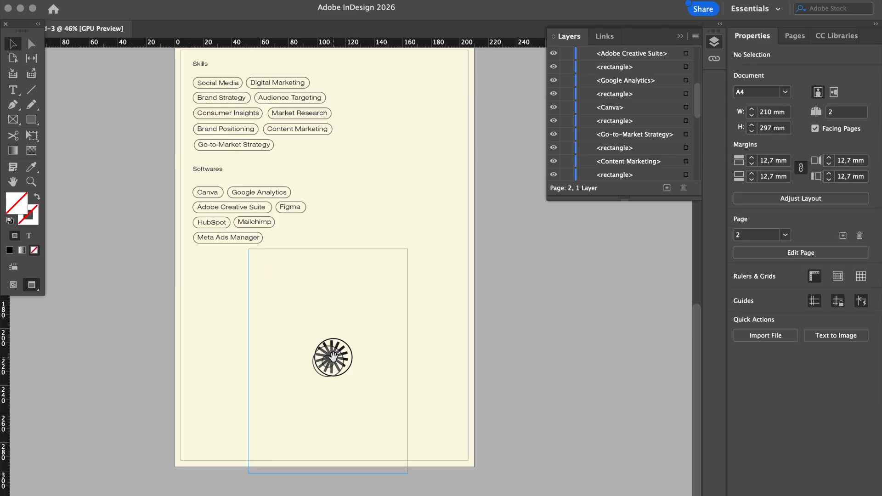
{"action": "left_click", "coordinate": [333, 357]}
{"action": "left_click", "coordinate": [472, 344]}
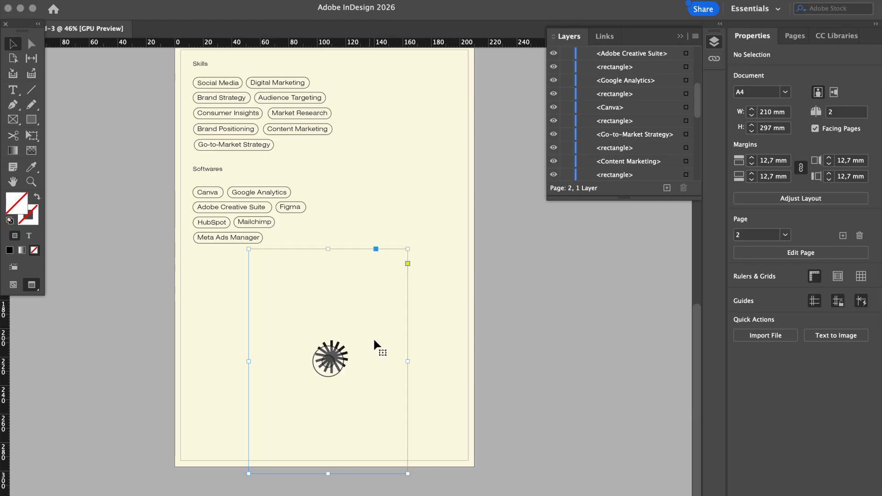
{"action": "mouse_move", "coordinate": [374, 341]}
{"action": "left_mouse_down"}
{"action": "mouse_move", "coordinate": [360, 339]}
{"action": "mouse_move", "coordinate": [384, 336]}
{"action": "mouse_move", "coordinate": [373, 333]}
{"action": "left_mouse_up"}
{"action": "left_click", "coordinate": [523, 312]}
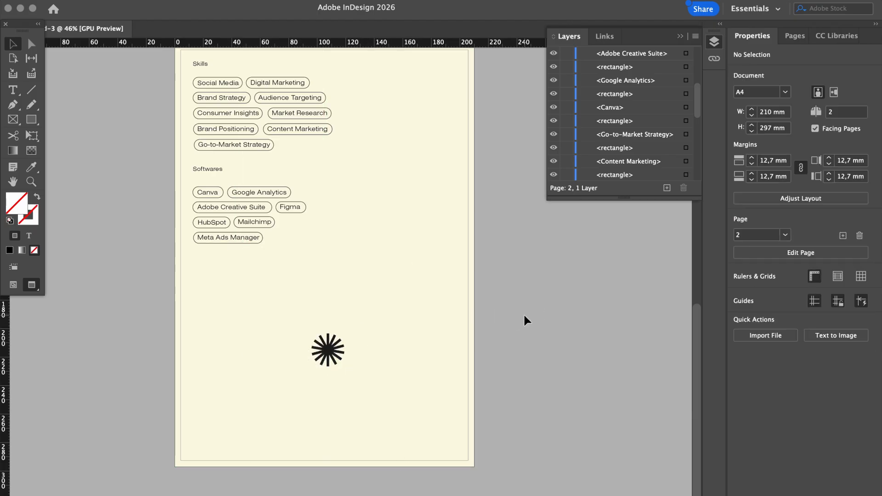
{"action": "scroll", "coordinate": [523, 313], "scroll_direction": "up", "scroll_amount": 1}
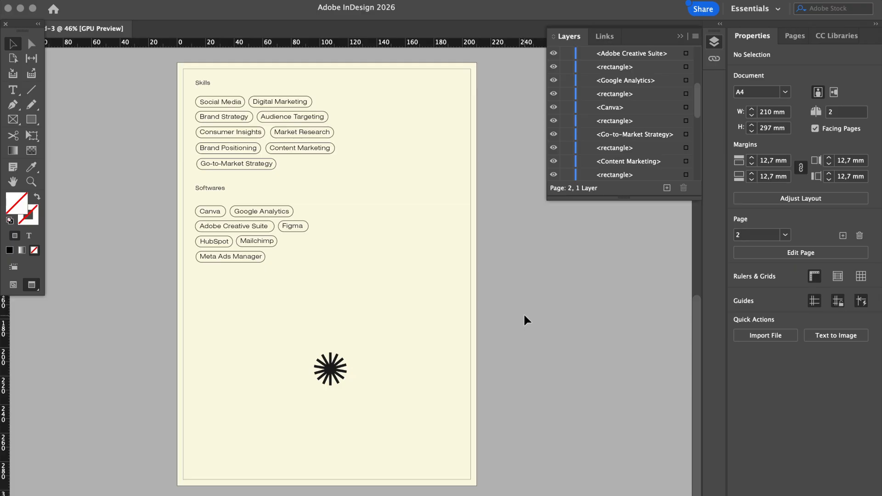
{"action": "scroll", "coordinate": [524, 317], "scroll_direction": "up", "scroll_amount": 2}
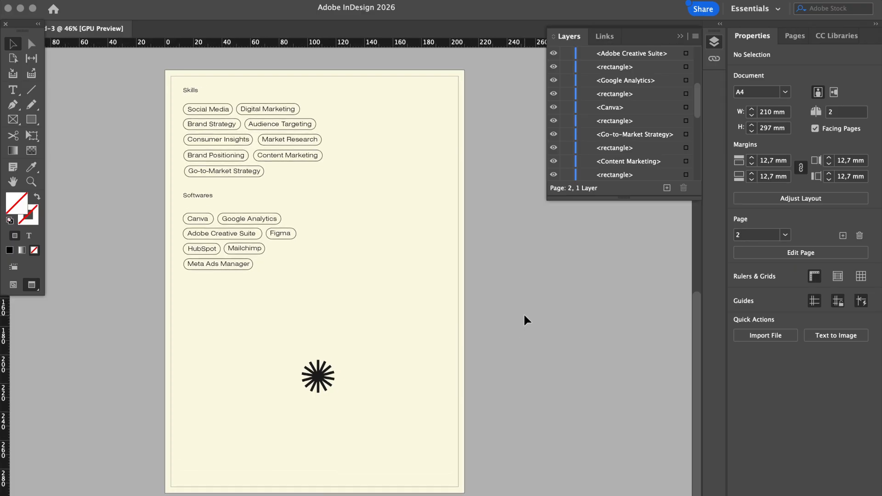
{"action": "scroll", "coordinate": [523, 313], "scroll_direction": "up", "scroll_amount": 10}
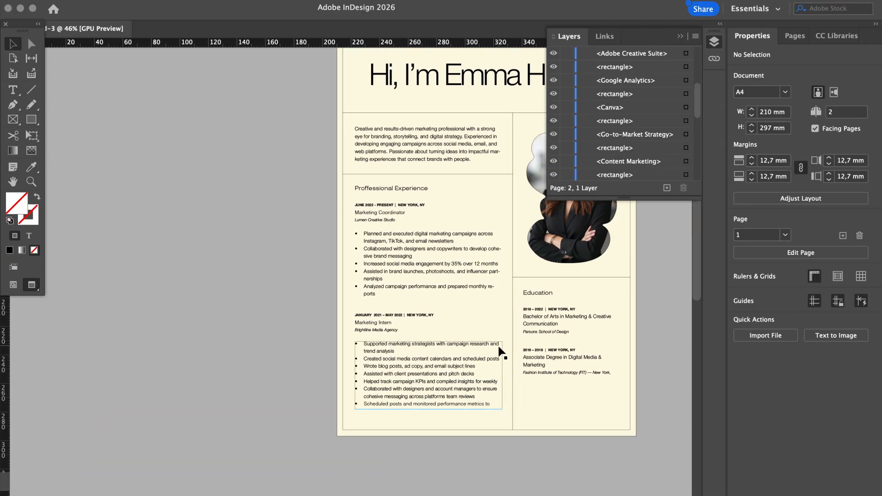
{"action": "scroll", "coordinate": [501, 353], "scroll_direction": "down", "scroll_amount": 10}
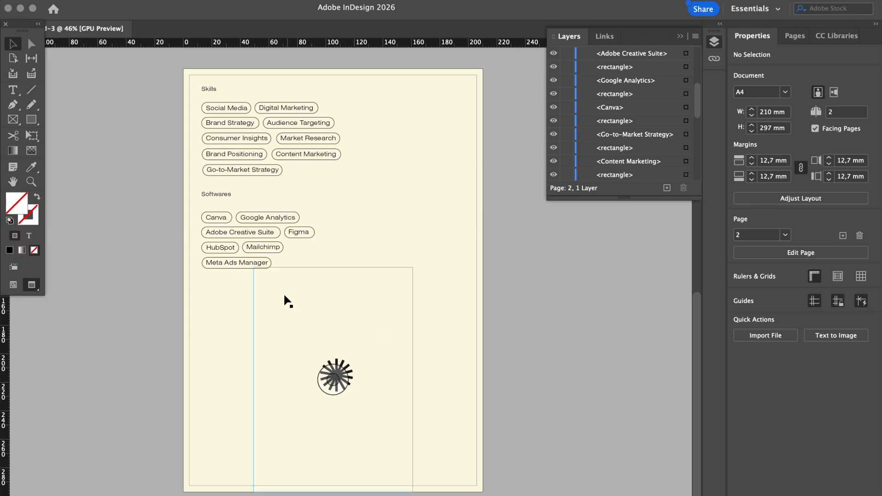
Duplicate the Meta Ads Manager frame below the star, retype it as 'Click for my Website' and widen it
{"action": "left_click", "coordinate": [258, 263]}
{"action": "left_click_drag", "start_coordinate": [258, 263], "coordinate": [321, 414]}
{"action": "double_click", "coordinate": [323, 416]}
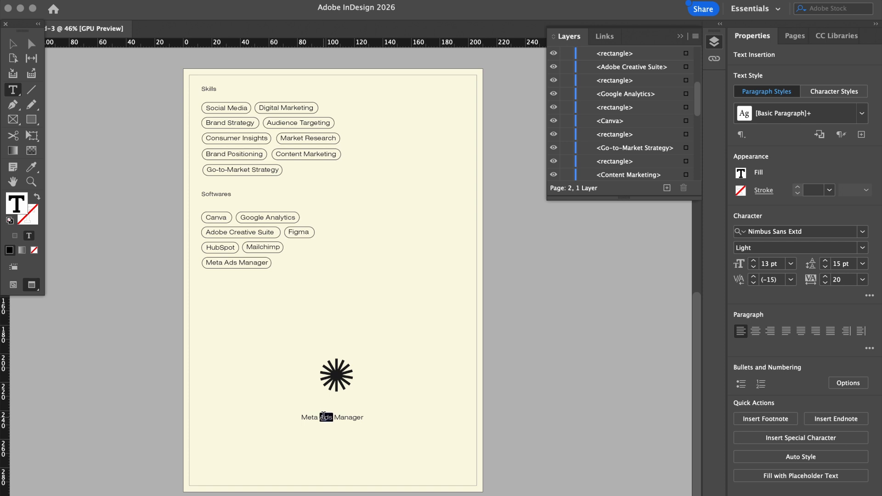
{"action": "key", "text": "super+a"}
{"action": "type", "text": "C"}
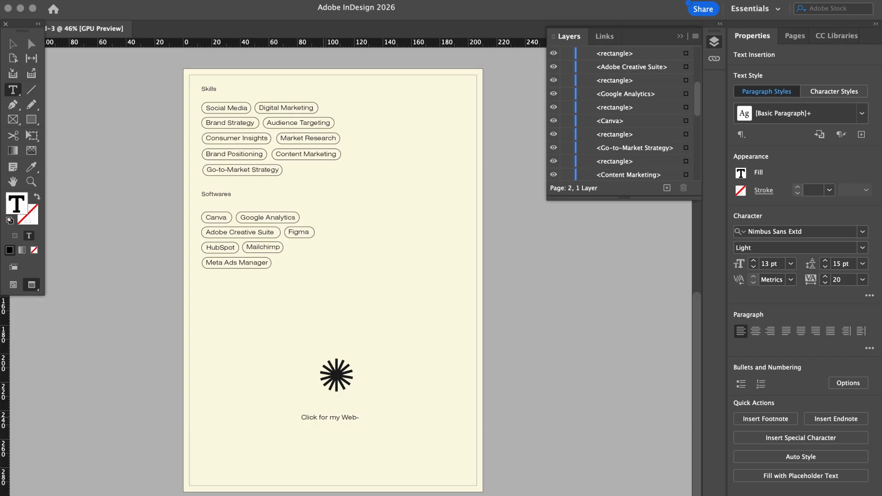
{"action": "key", "text": "Escape"}
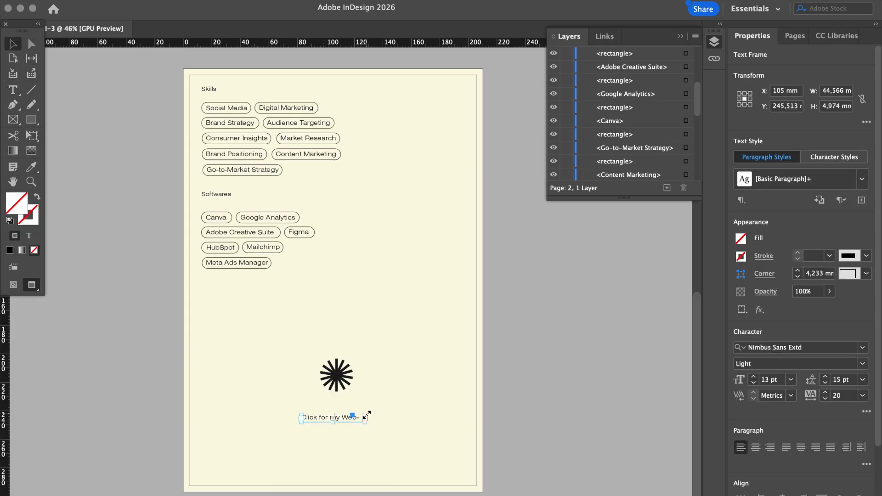
{"action": "left_click_drag", "start_coordinate": [369, 416], "coordinate": [375, 414]}
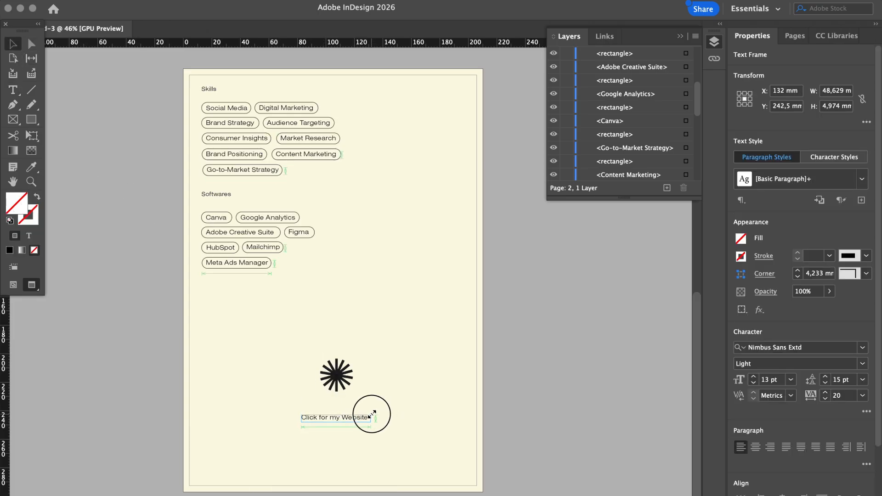
{"action": "left_click", "coordinate": [550, 419]}
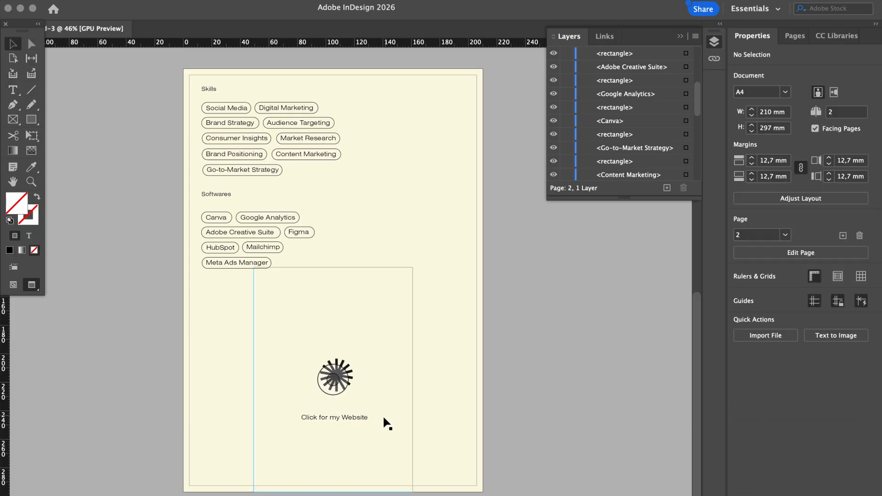
Make 'Click for my Website' a URL hyperlink to the owner's website, then select its frame
{"action": "right_click", "coordinate": [358, 418]}
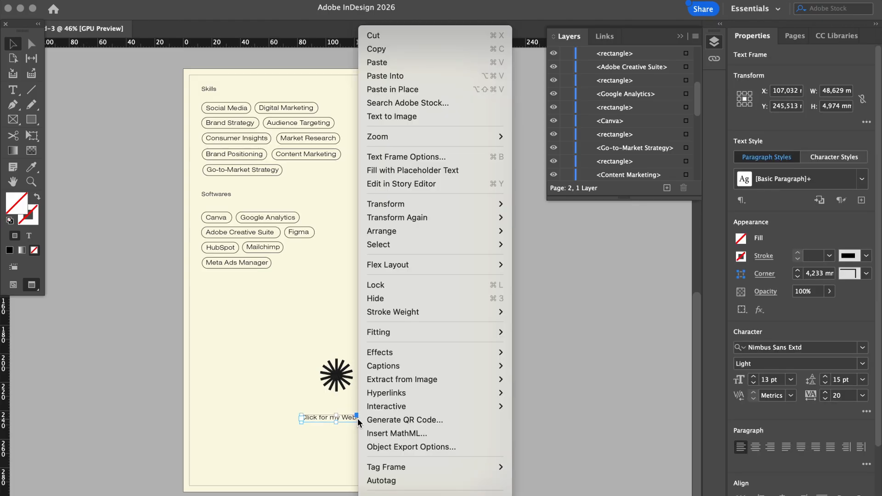
{"action": "mouse_move", "coordinate": [381, 395]}
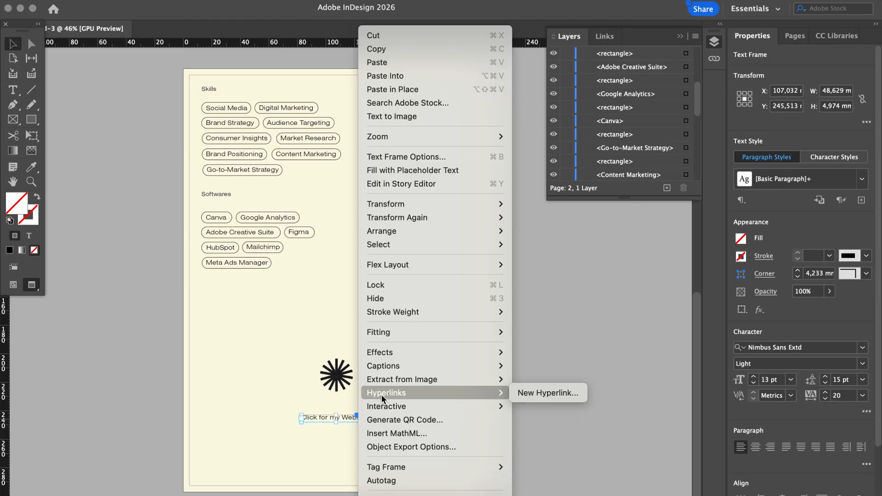
{"action": "left_click", "coordinate": [551, 394]}
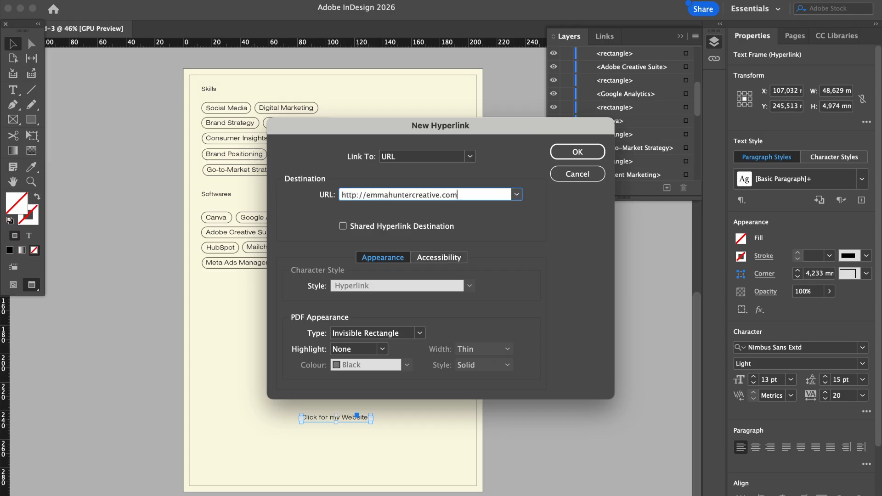
{"action": "key", "text": "Return"}
{"action": "left_click", "coordinate": [533, 346]}
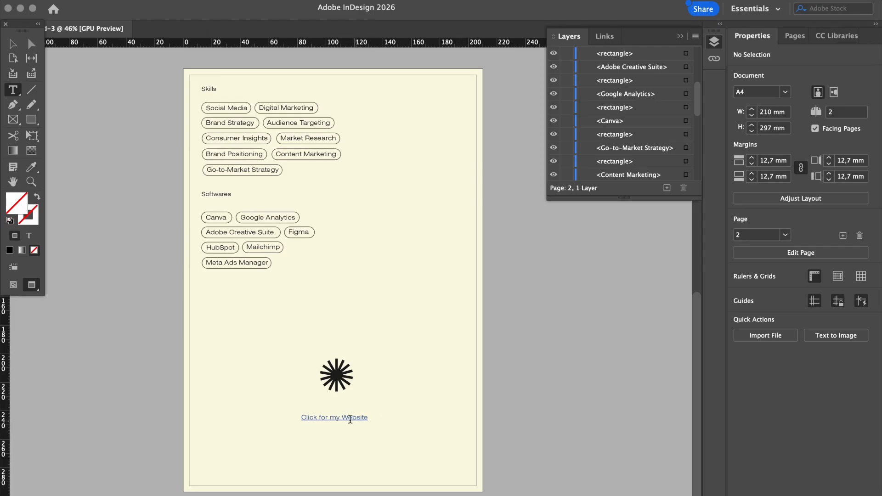
{"action": "left_click", "coordinate": [12, 44]}
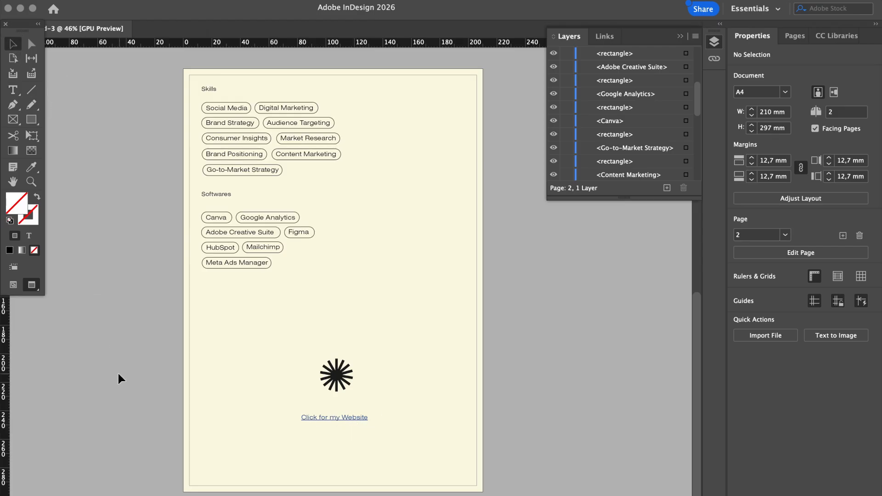
{"action": "left_click", "coordinate": [359, 418]}
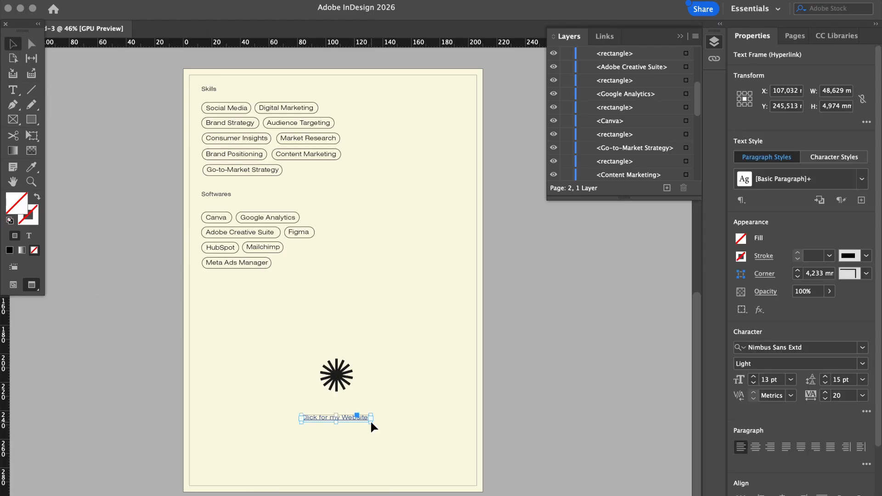
Shrink the website link frame to fit its text and centre it under the star
{"action": "scroll", "coordinate": [371, 423], "scroll_direction": "up", "scroll_amount": 5}
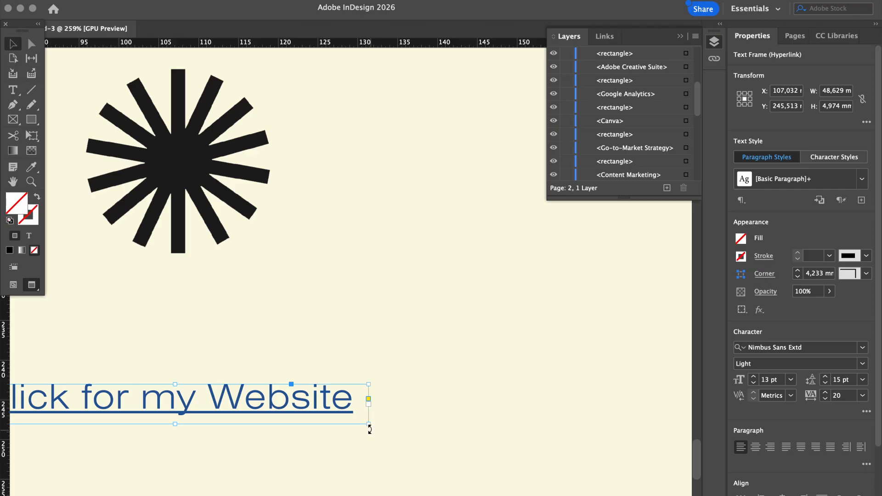
{"action": "left_click_drag", "start_coordinate": [368, 423], "coordinate": [355, 423]}
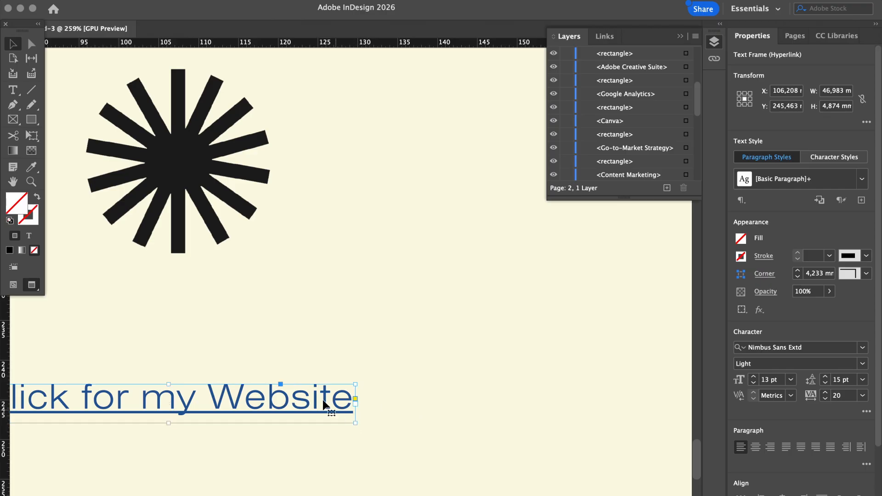
{"action": "scroll", "coordinate": [324, 403], "scroll_direction": "down", "scroll_amount": 5}
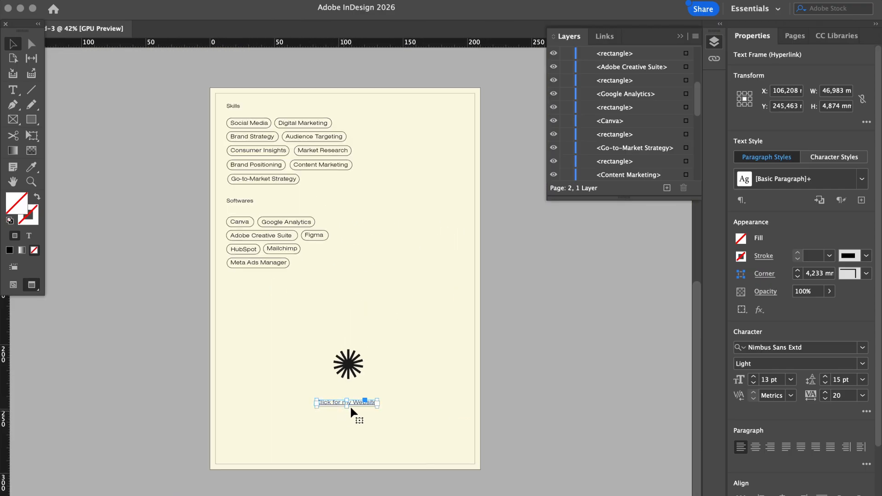
{"action": "left_click_drag", "start_coordinate": [358, 402], "coordinate": [356, 403]}
{"action": "left_click", "coordinate": [566, 372]}
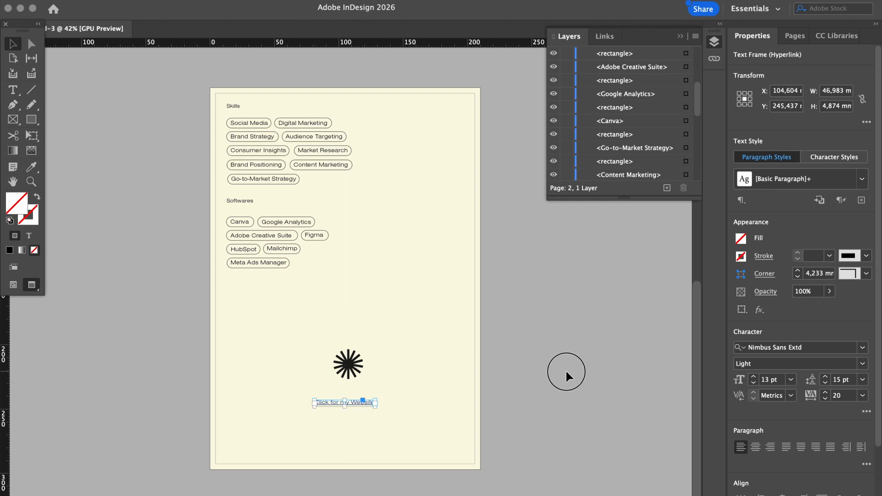
Paste a copy of the link just below it and change its text to 'Click for my Youtube'
{"action": "left_click", "coordinate": [363, 403]}
{"action": "key", "text": "super+v"}
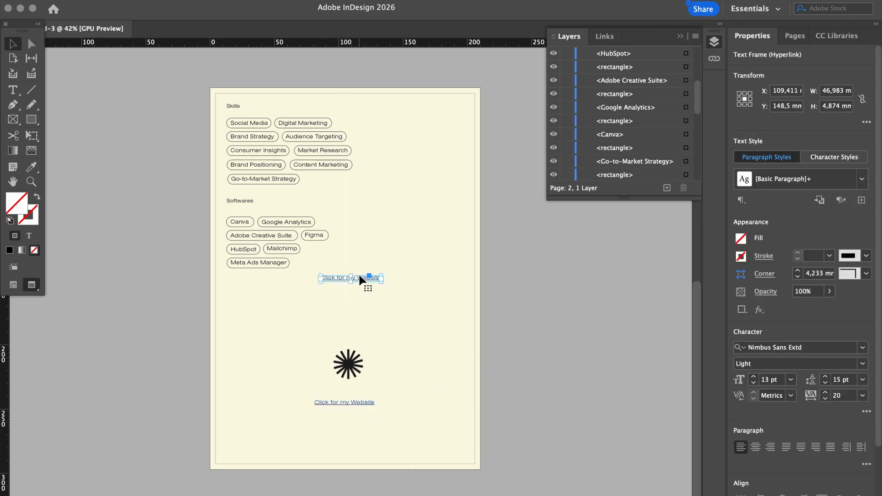
{"action": "left_click_drag", "start_coordinate": [359, 275], "coordinate": [355, 417]}
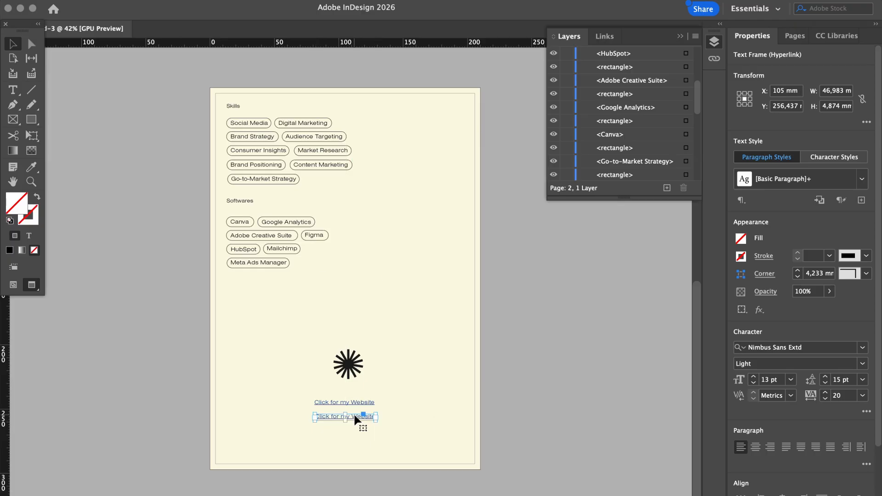
{"action": "scroll", "coordinate": [364, 417], "scroll_direction": "up", "scroll_amount": 3}
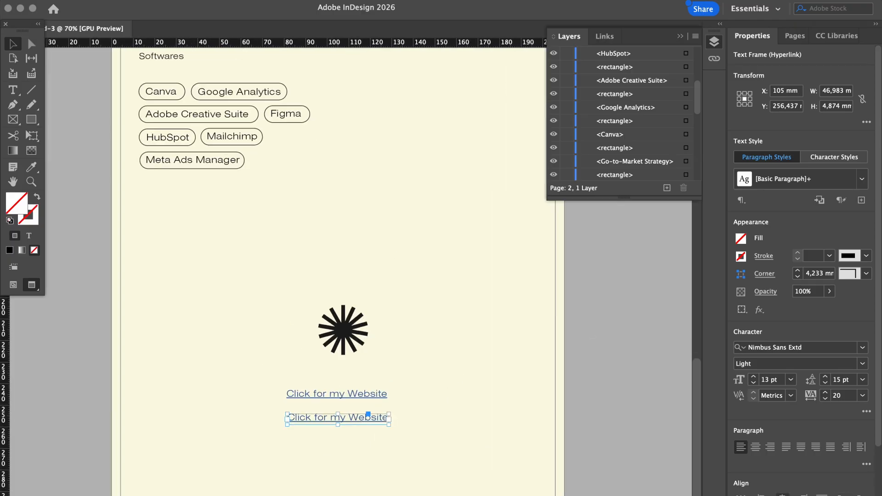
{"action": "double_click", "coordinate": [360, 418]}
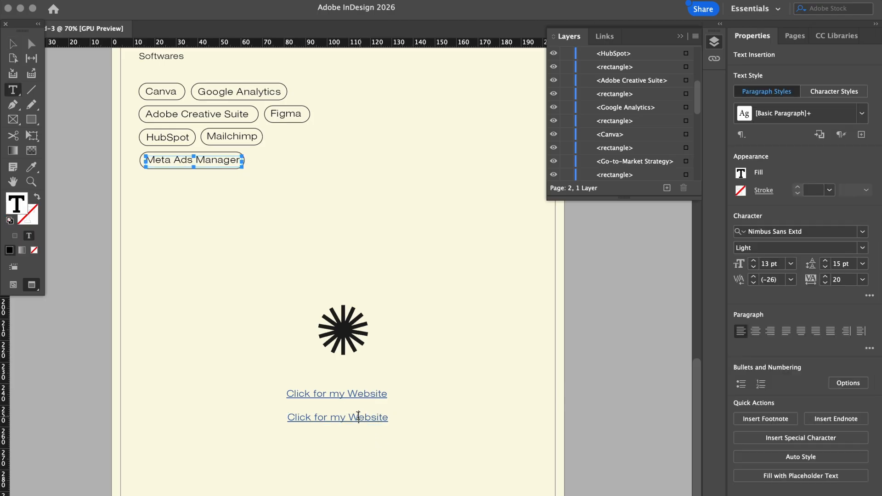
{"action": "left_click_drag", "start_coordinate": [349, 417], "coordinate": [413, 416]}
{"action": "type", "text": "YAO"}
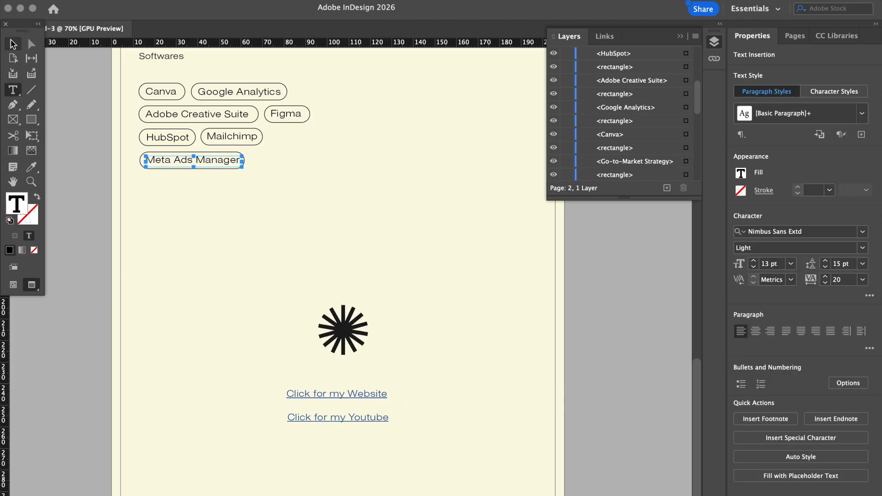
{"action": "left_click", "coordinate": [13, 44]}
{"action": "left_click", "coordinate": [615, 382]}
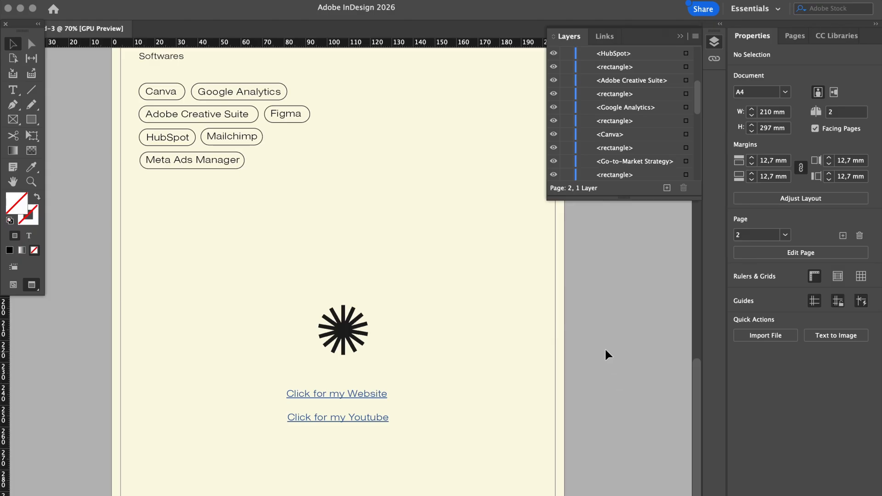
{"action": "scroll", "coordinate": [605, 349], "scroll_direction": "up", "scroll_amount": 5}
{"action": "scroll", "coordinate": [605, 350], "scroll_direction": "right", "scroll_amount": 5}
Move the Education heading, divider and both degree entries down to about Y 241.5 mm
{"action": "scroll", "coordinate": [605, 349], "scroll_direction": "up", "scroll_amount": 10}
{"action": "scroll", "coordinate": [605, 349], "scroll_direction": "right", "scroll_amount": 5}
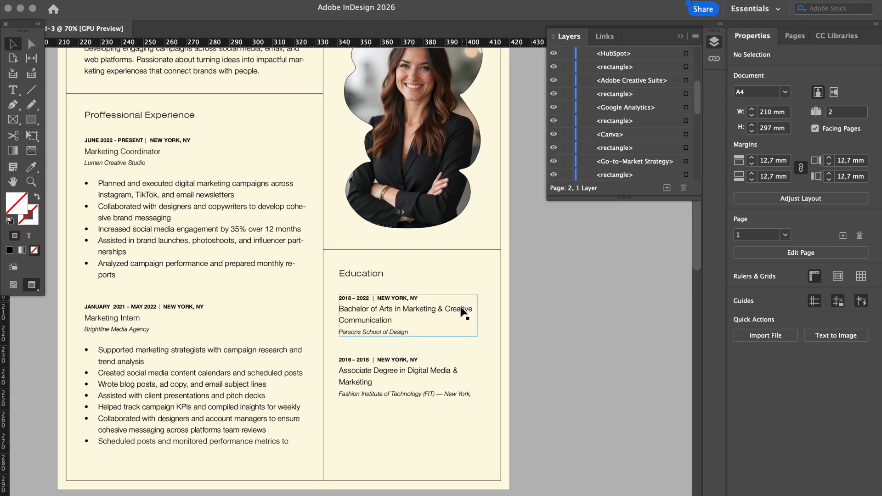
{"action": "left_click", "coordinate": [364, 388]}
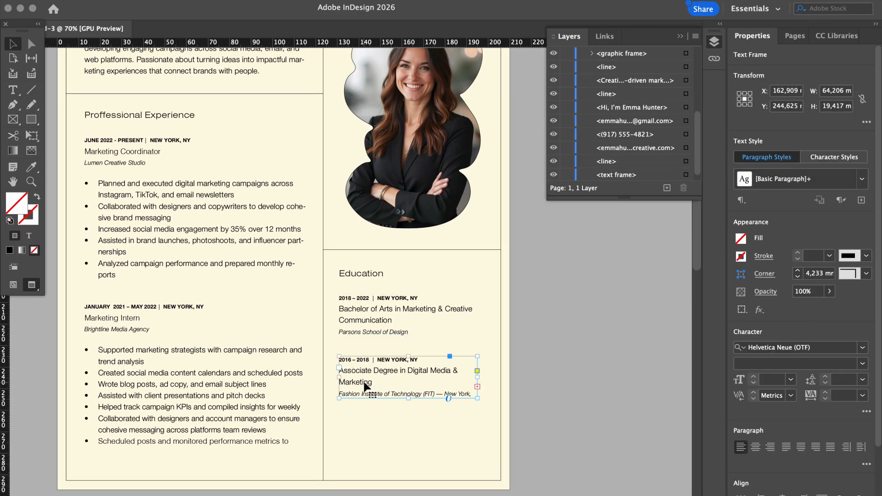
{"action": "left_click", "coordinate": [362, 327], "text": "shift"}
{"action": "left_click", "coordinate": [361, 277], "text": "shift"}
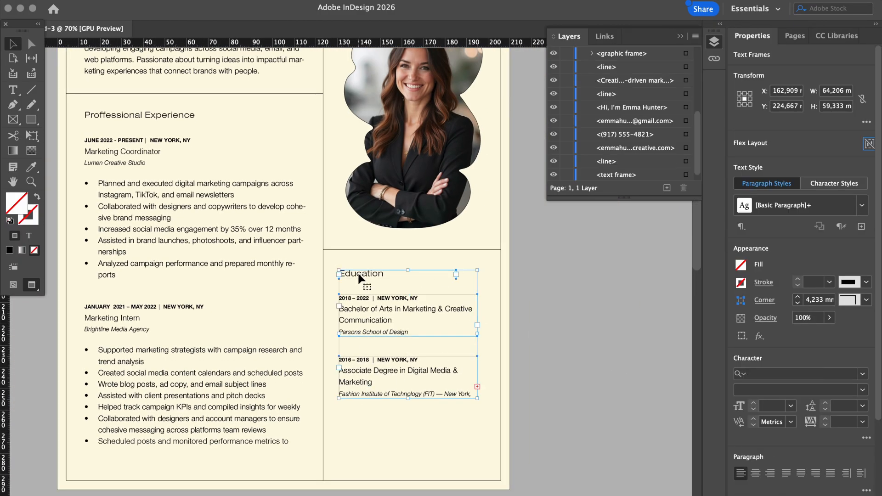
{"action": "left_click", "coordinate": [368, 248], "text": "shift"}
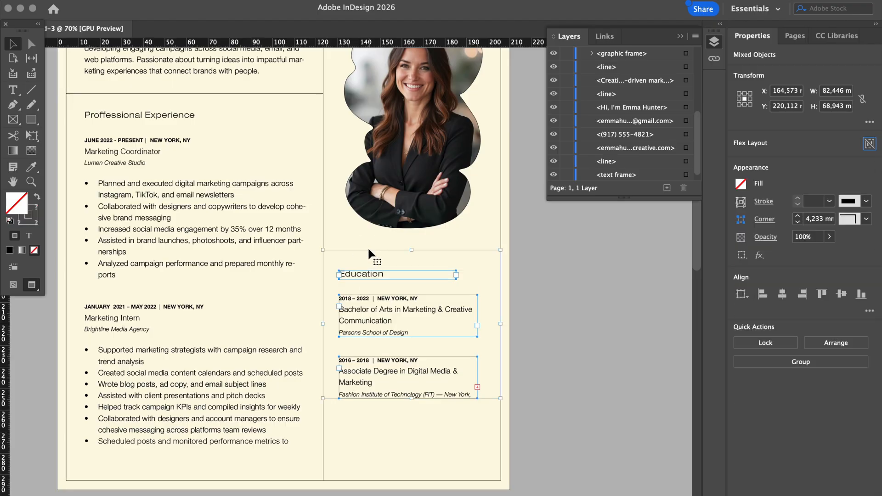
{"action": "key", "text": "Down"}
{"action": "key", "text": "Down"}
{"action": "key", "text": "Down"}
{"action": "key", "text": "Down"}
{"action": "key", "text": "Down"}
{"action": "key", "text": "Down"}
{"action": "key", "text": "Down"}
{"action": "key", "text": "Down"}
{"action": "key", "text": "Down"}
{"action": "key", "text": "Down"}
{"action": "key", "text": "Down"}
{"action": "key", "text": "Down"}
{"action": "key", "text": "Down"}
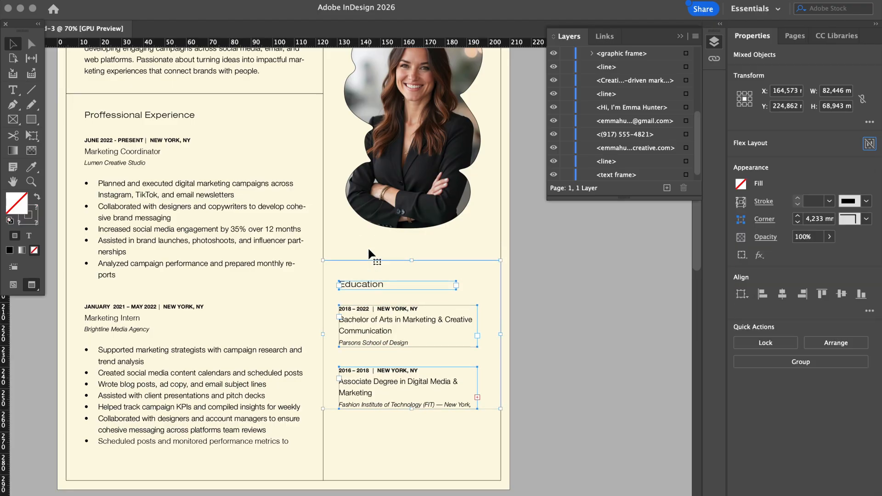
{"action": "left_click_drag", "start_coordinate": [368, 320], "coordinate": [363, 354]}
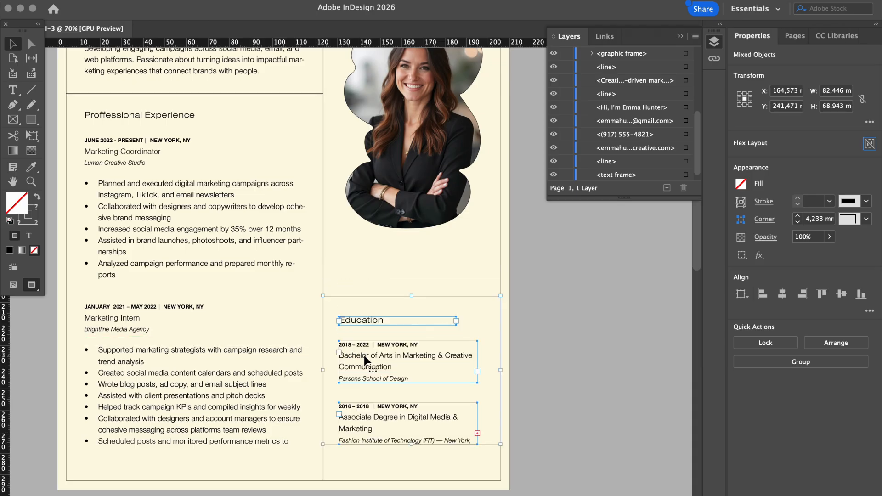
{"action": "left_click", "coordinate": [540, 362]}
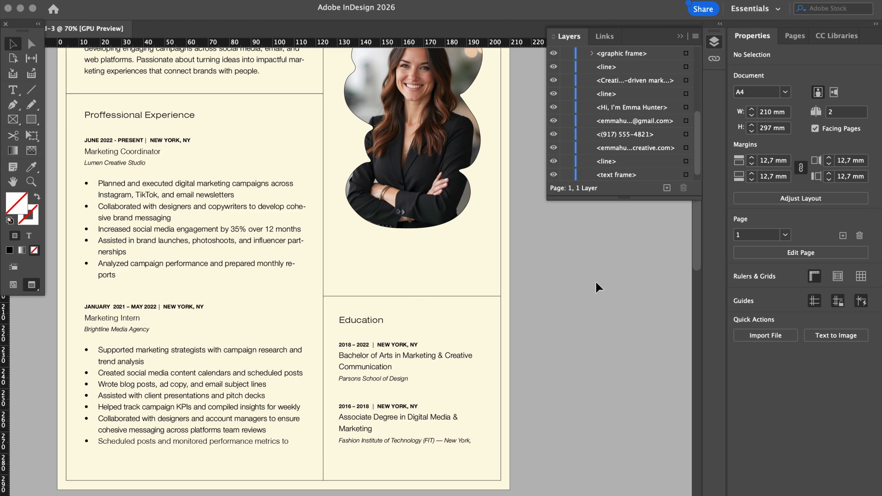
{"action": "scroll", "coordinate": [596, 282], "scroll_direction": "up", "scroll_amount": 5}
{"action": "scroll", "coordinate": [596, 282], "scroll_direction": "down", "scroll_amount": 2}
Reposition the portrait photo to about X 164.6 mm, Y 137.1 mm and fit the page in view
{"action": "left_click", "coordinate": [430, 203]}
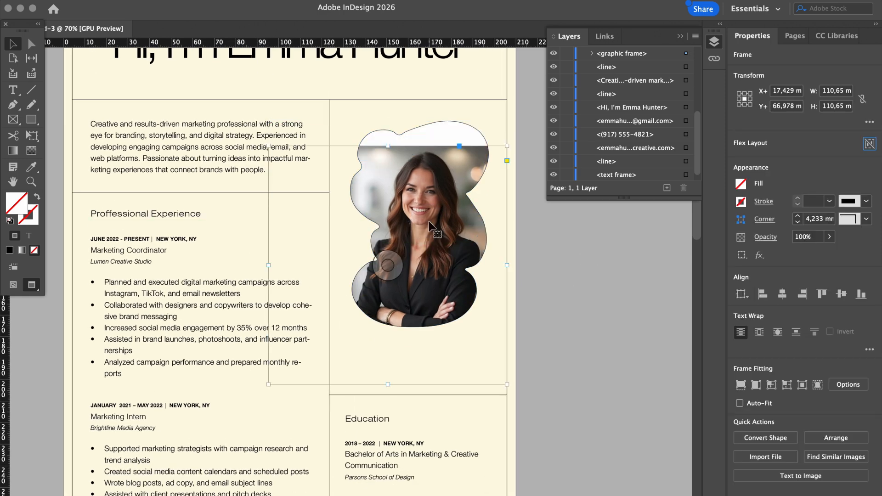
{"action": "left_click", "coordinate": [558, 212]}
{"action": "left_click", "coordinate": [462, 124]}
{"action": "left_click_drag", "start_coordinate": [465, 128], "coordinate": [463, 158]}
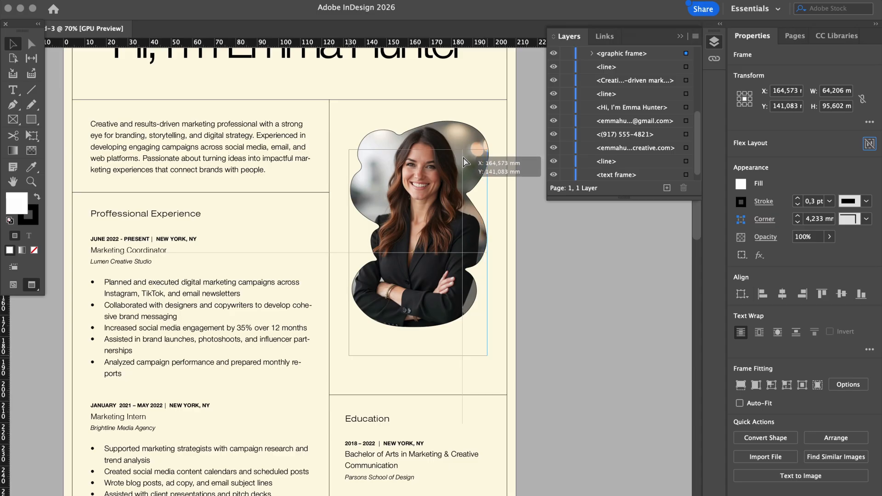
{"action": "key", "text": "Escape"}
{"action": "left_click_drag", "start_coordinate": [463, 159], "coordinate": [463, 159]}
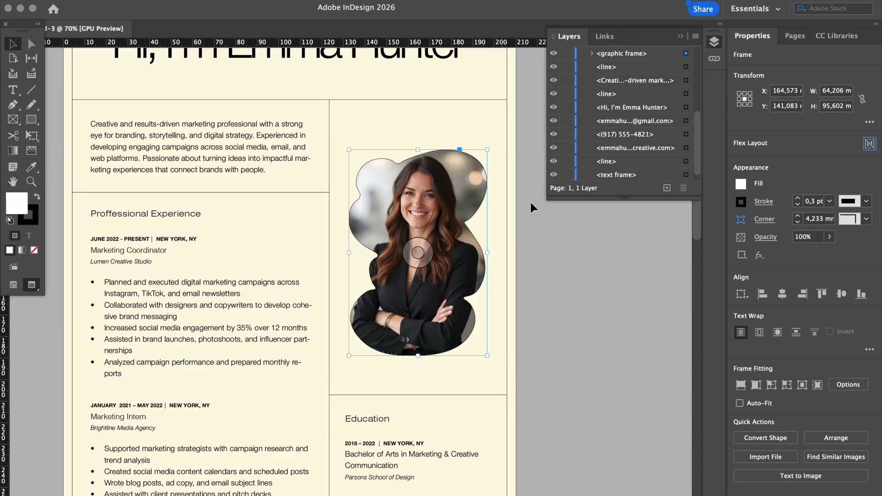
{"action": "key", "text": "Up"}
{"action": "key", "text": "Up"}
{"action": "key", "text": "Up"}
{"action": "key", "text": "Up"}
{"action": "key", "text": "Up"}
{"action": "key", "text": "Up"}
{"action": "key", "text": "Up"}
{"action": "key", "text": "Up"}
{"action": "key", "text": "Up"}
{"action": "key", "text": "Up"}
{"action": "key", "text": "Up"}
{"action": "key", "text": "Up"}
{"action": "key", "text": "Up"}
{"action": "key", "text": "Up"}
{"action": "key", "text": "Up"}
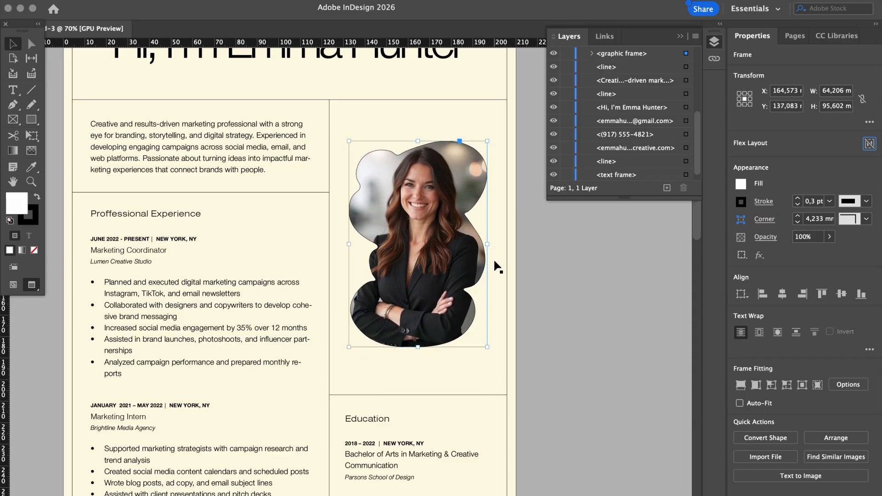
{"action": "key", "text": "Down"}
{"action": "key", "text": "Down"}
{"action": "key", "text": "Down"}
{"action": "key", "text": "Down"}
{"action": "left_click", "coordinate": [531, 271]}
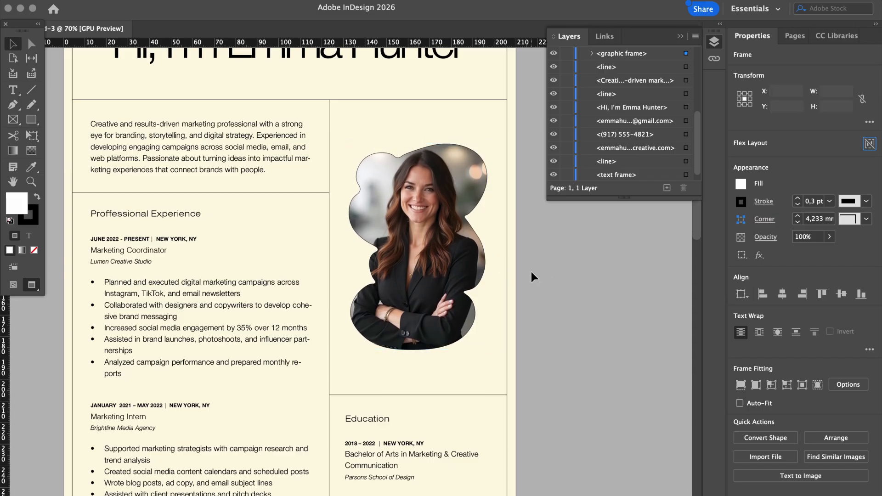
{"action": "key", "text": "super+0"}
Give page 1's background rectangle a paler cream fill from the Colour Picker
{"action": "scroll", "coordinate": [531, 272], "scroll_direction": "up", "scroll_amount": 4}
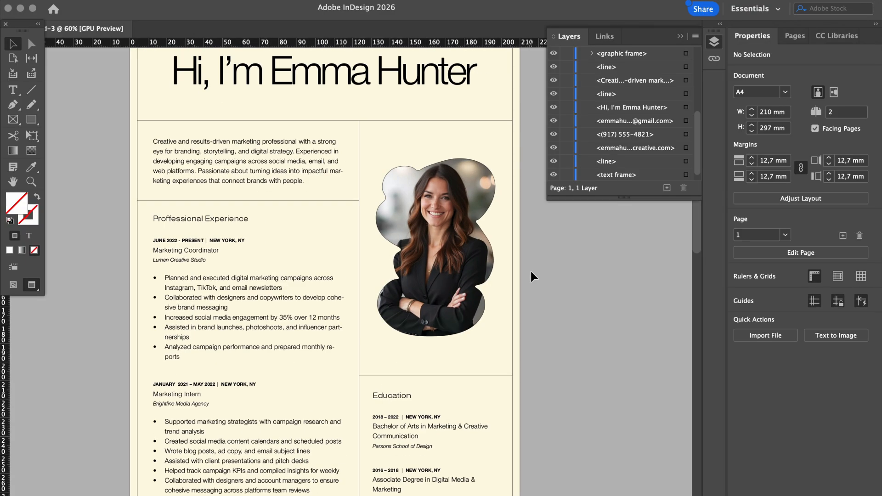
{"action": "scroll", "coordinate": [532, 271], "scroll_direction": "up", "scroll_amount": 4}
{"action": "scroll", "coordinate": [531, 275], "scroll_direction": "down", "scroll_amount": 2}
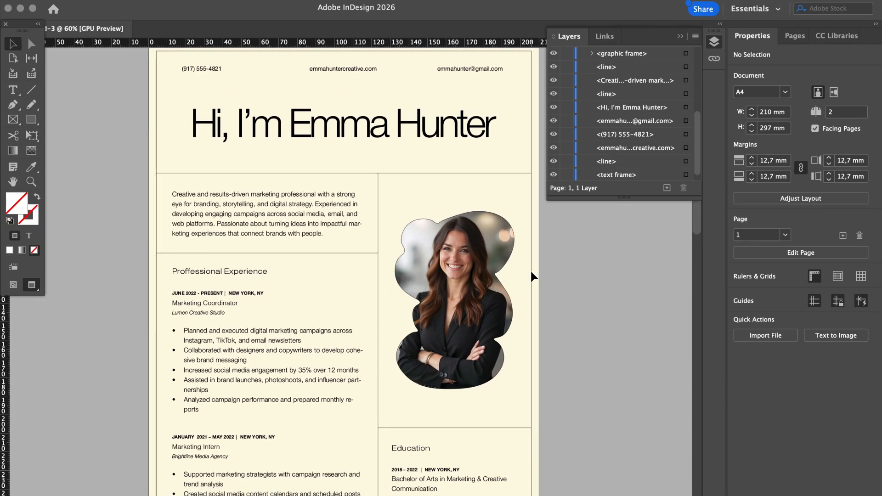
{"action": "scroll", "coordinate": [531, 96], "scroll_direction": "up", "scroll_amount": 1}
{"action": "left_click", "coordinate": [534, 73]}
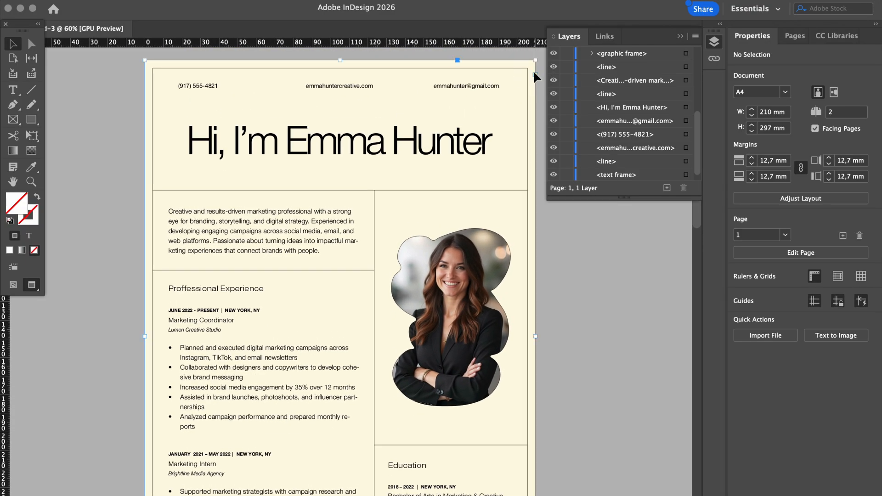
{"action": "left_click", "coordinate": [741, 184]}
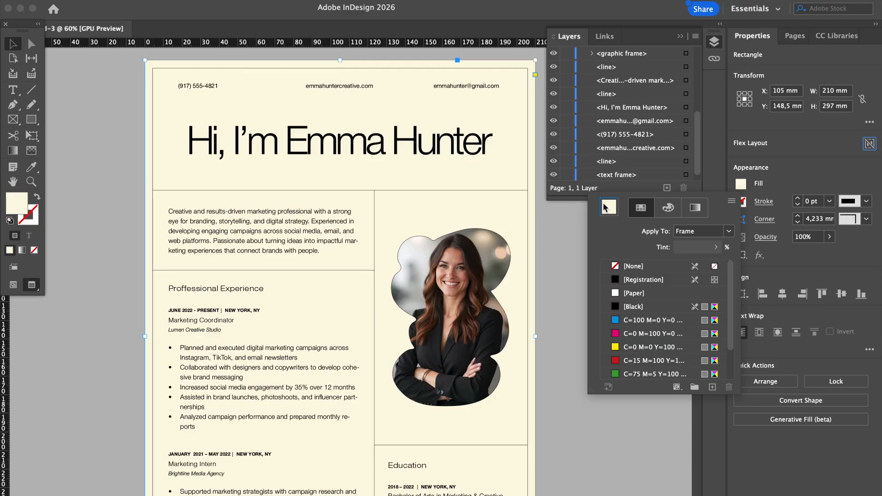
{"action": "double_click", "coordinate": [607, 207]}
{"action": "left_click", "coordinate": [599, 247]}
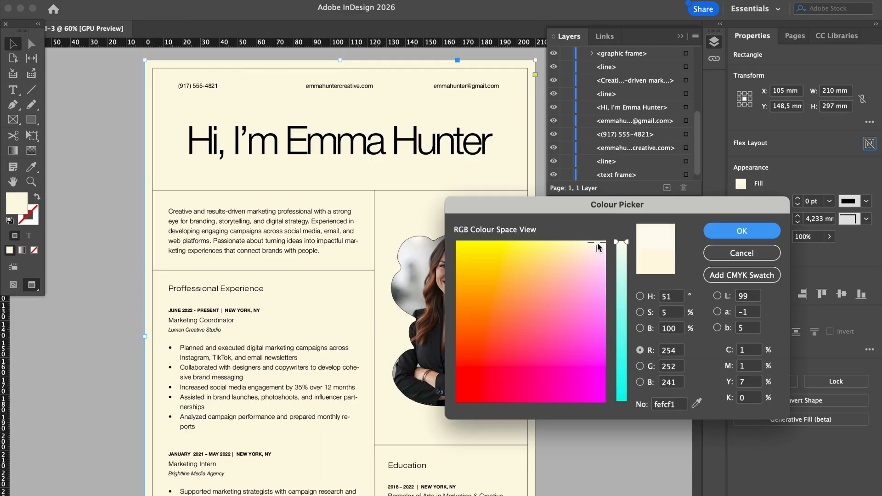
{"action": "left_click", "coordinate": [710, 236]}
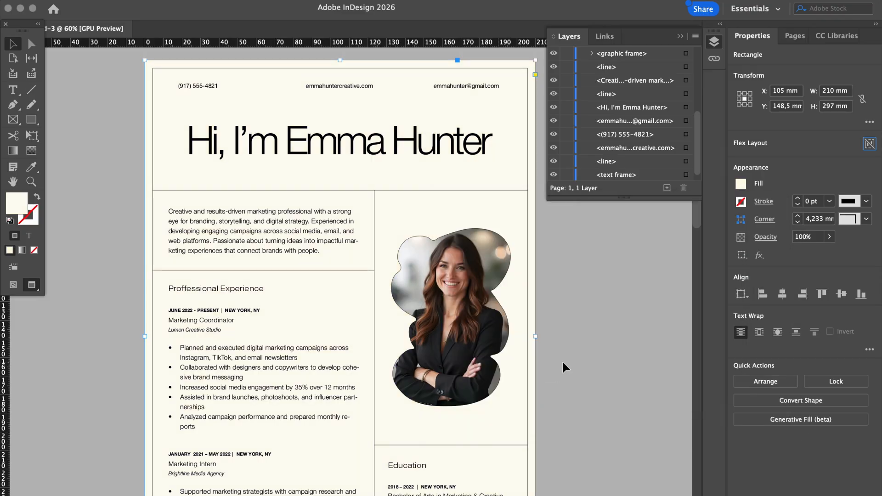
Set page 1's background fill precisely to hex fefbf2
{"action": "scroll", "coordinate": [564, 362], "scroll_direction": "down", "scroll_amount": 7}
{"action": "scroll", "coordinate": [563, 362], "scroll_direction": "left", "scroll_amount": 2}
{"action": "scroll", "coordinate": [563, 362], "scroll_direction": "down", "scroll_amount": 5}
{"action": "scroll", "coordinate": [563, 362], "scroll_direction": "left", "scroll_amount": 2}
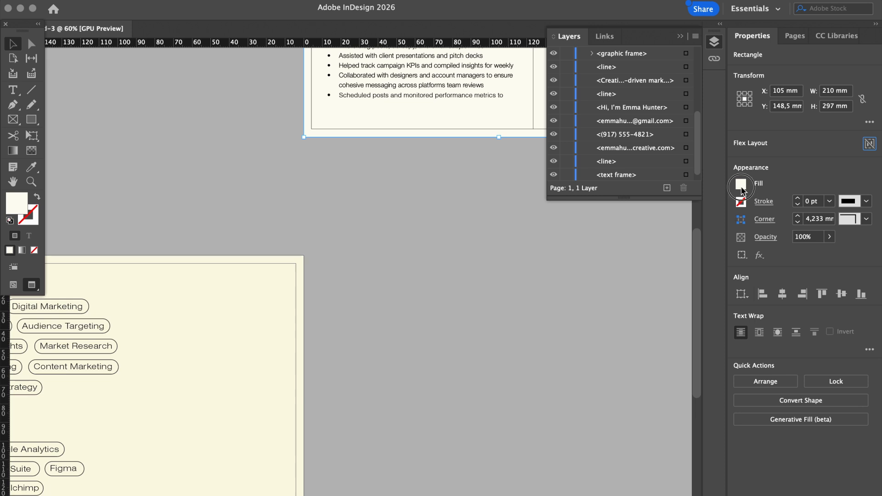
{"action": "left_click", "coordinate": [741, 185]}
{"action": "double_click", "coordinate": [607, 213]}
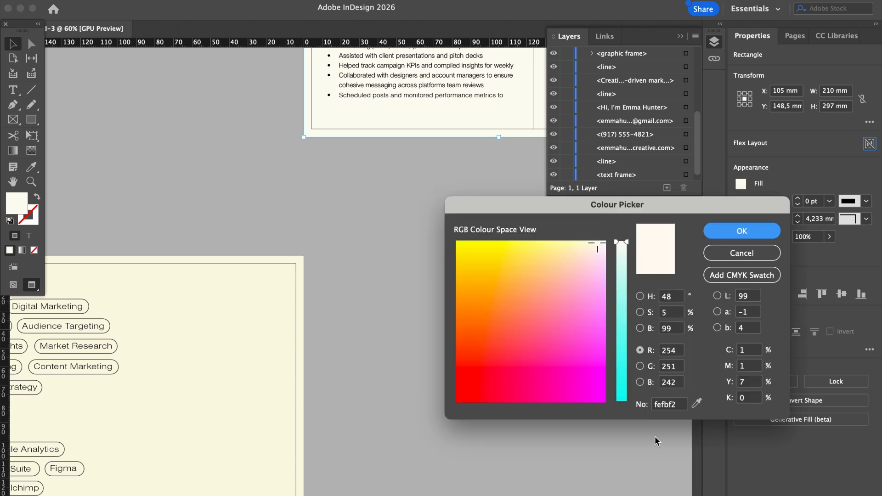
{"action": "double_click", "coordinate": [669, 405]}
{"action": "left_click", "coordinate": [772, 229]}
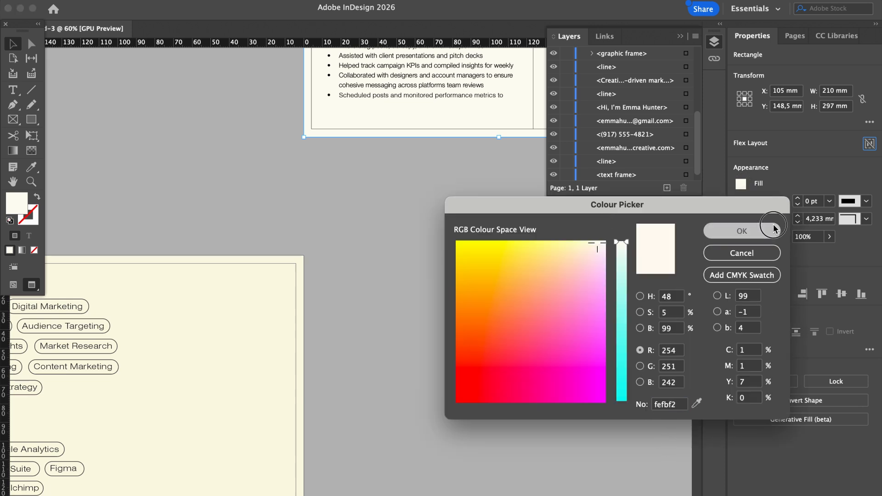
{"action": "left_click", "coordinate": [459, 355]}
{"action": "scroll", "coordinate": [459, 354], "scroll_direction": "down", "scroll_amount": 3}
{"action": "scroll", "coordinate": [459, 354], "scroll_direction": "left", "scroll_amount": 4}
Unlock page 2's background frame and fill it with hex fefbf2 to match page 1
{"action": "left_click", "coordinate": [451, 283]}
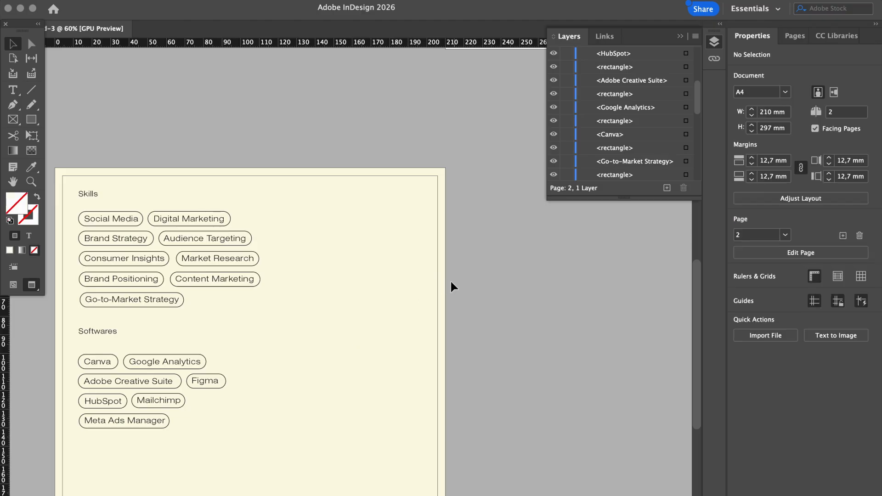
{"action": "scroll", "coordinate": [566, 156], "scroll_direction": "down", "scroll_amount": 10}
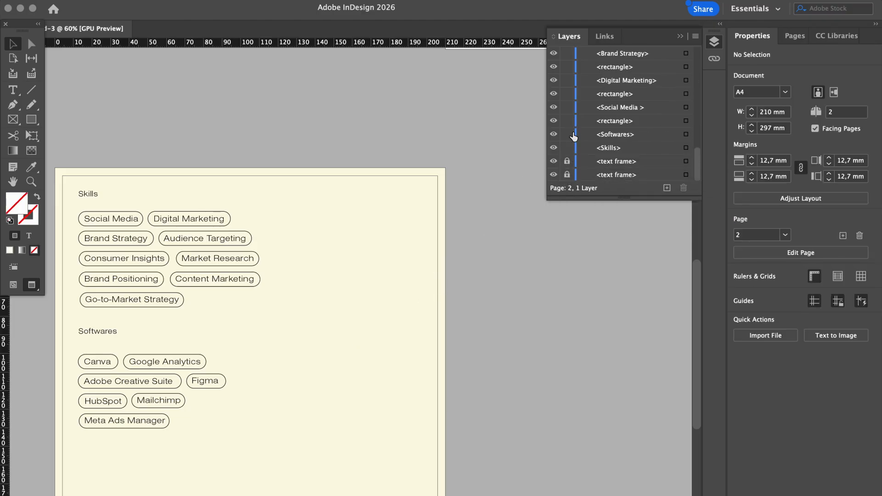
{"action": "left_click", "coordinate": [567, 175]}
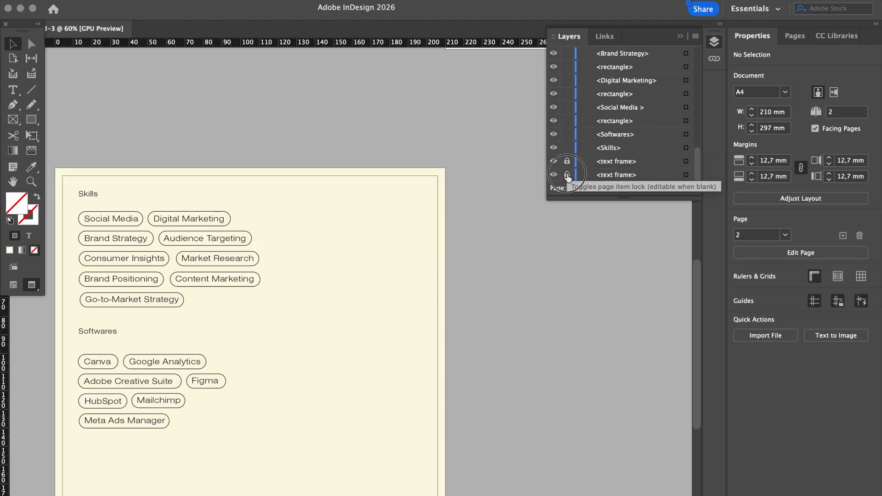
{"action": "left_click", "coordinate": [396, 249]}
{"action": "left_click", "coordinate": [742, 239]}
{"action": "left_click", "coordinate": [608, 261]}
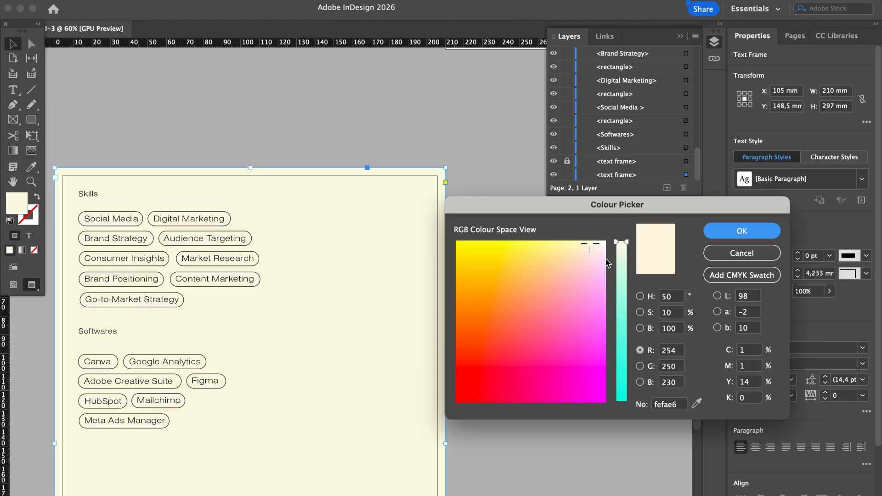
{"action": "left_click", "coordinate": [666, 405]}
{"action": "type", "text": "fefbf2"}
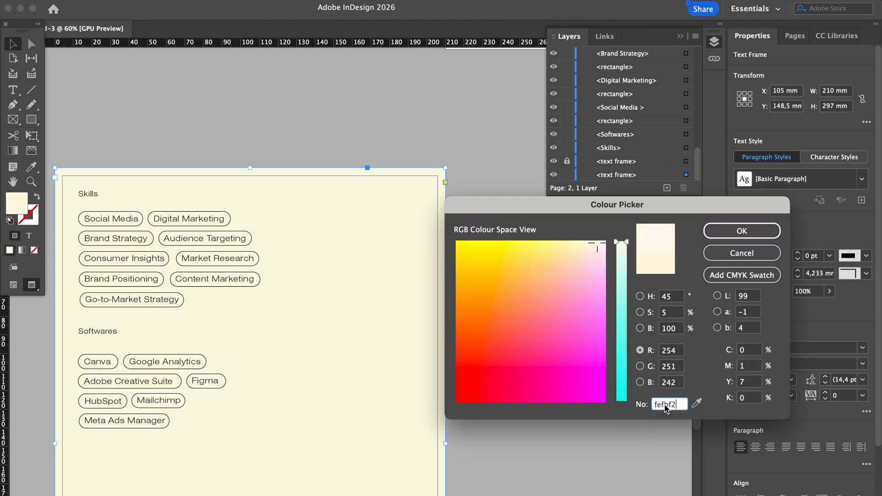
{"action": "left_click", "coordinate": [778, 228]}
{"action": "left_click", "coordinate": [536, 323]}
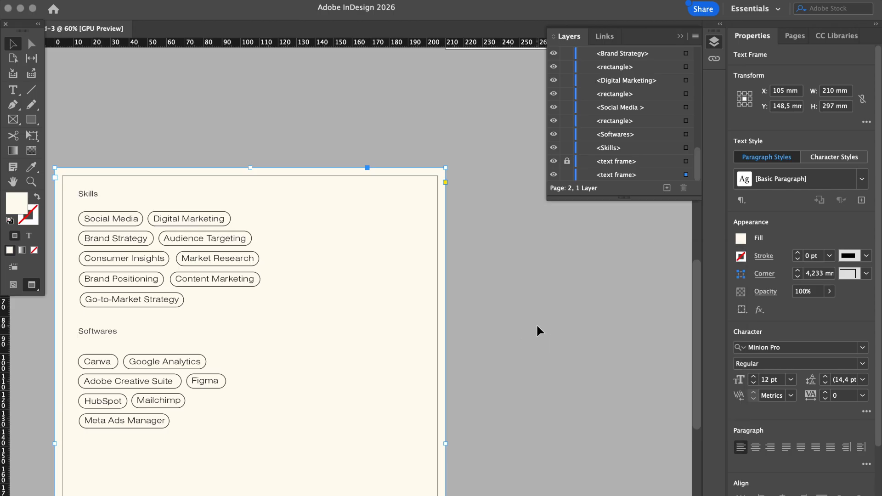
{"action": "scroll", "coordinate": [536, 323], "scroll_direction": "down", "scroll_amount": 1}
{"action": "left_click", "coordinate": [536, 324]}
{"action": "scroll", "coordinate": [535, 323], "scroll_direction": "down", "scroll_amount": 5}
{"action": "scroll", "coordinate": [535, 323], "scroll_direction": "left", "scroll_amount": 1}
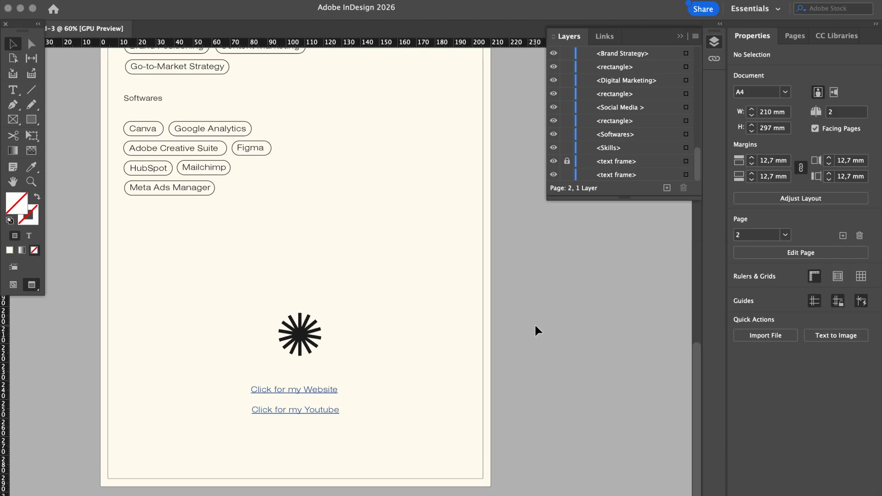
{"action": "scroll", "coordinate": [535, 330], "scroll_direction": "up", "scroll_amount": 10}
{"action": "scroll", "coordinate": [535, 330], "scroll_direction": "right", "scroll_amount": 5}
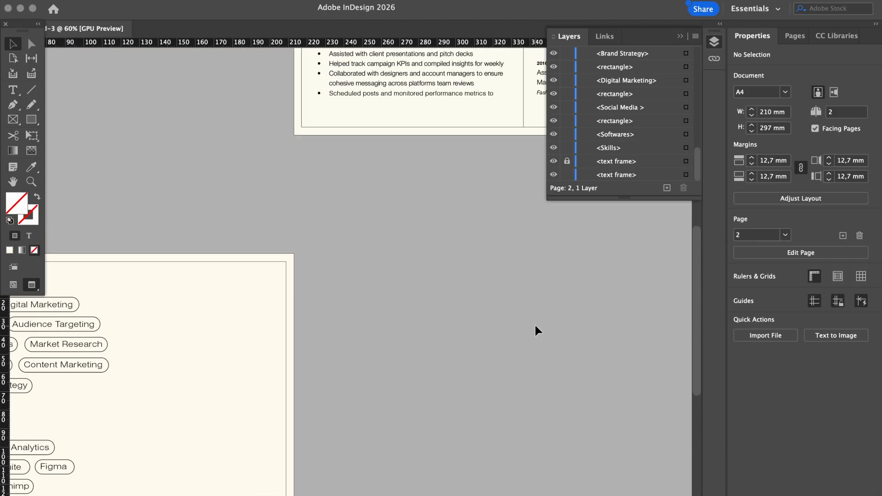
{"action": "scroll", "coordinate": [535, 329], "scroll_direction": "up", "scroll_amount": 4}
{"action": "scroll", "coordinate": [536, 329], "scroll_direction": "right", "scroll_amount": 1}
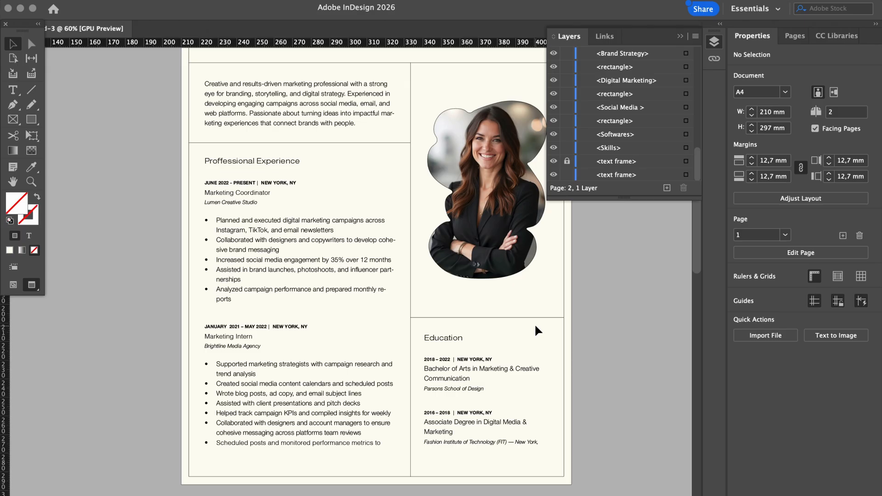
{"action": "left_click", "coordinate": [452, 422]}
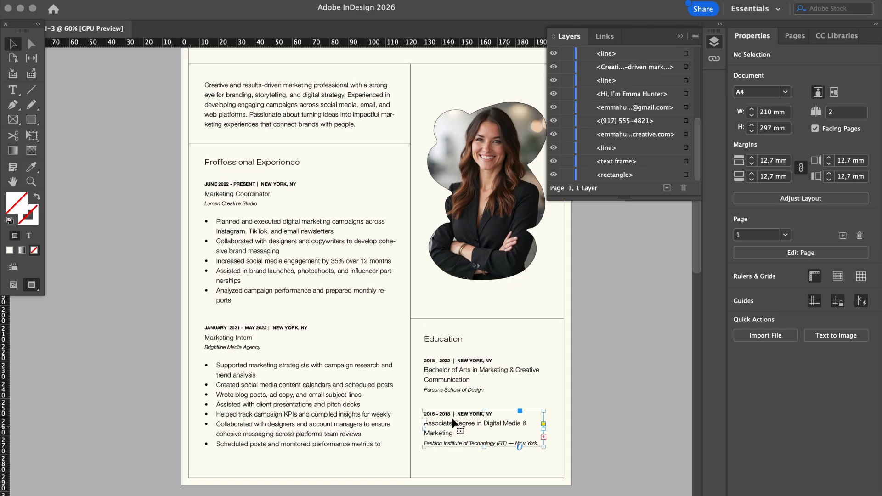
{"action": "left_click", "coordinate": [452, 375], "text": "shift"}
{"action": "left_click", "coordinate": [442, 340], "text": "shift"}
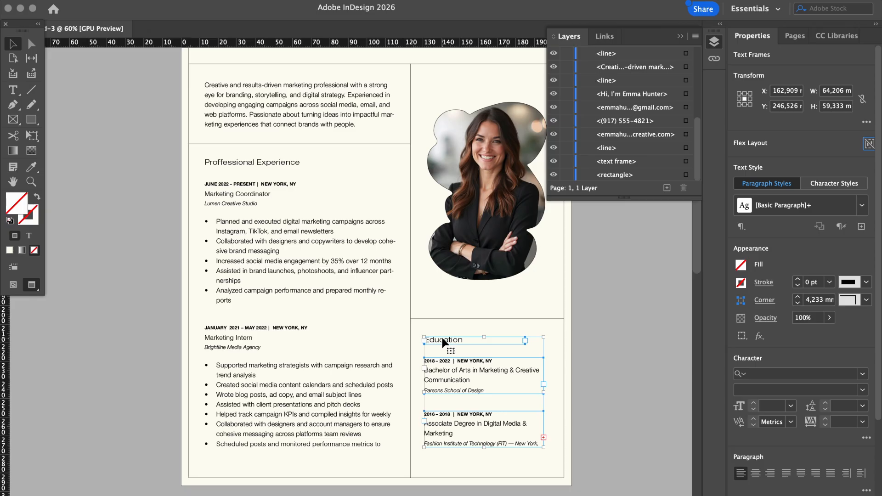
{"action": "key", "text": "Down"}
{"action": "key", "text": "Down"}
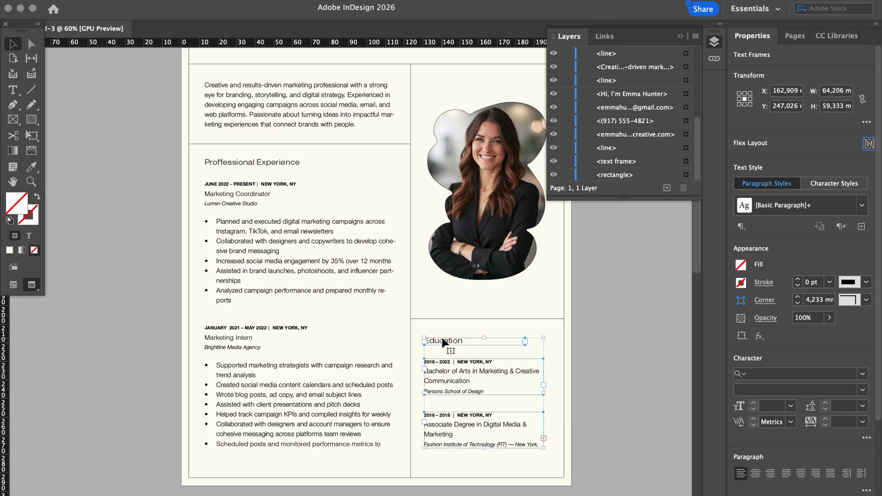
{"action": "left_click", "coordinate": [640, 397]}
{"action": "scroll", "coordinate": [584, 324], "scroll_direction": "down", "scroll_amount": 2}
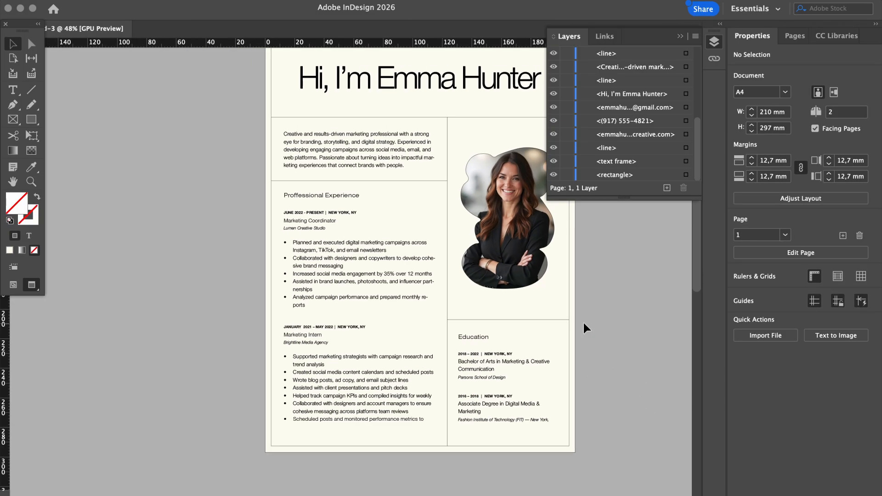
{"action": "scroll", "coordinate": [584, 324], "scroll_direction": "right", "scroll_amount": 1}
{"action": "scroll", "coordinate": [623, 279], "scroll_direction": "up", "scroll_amount": 1}
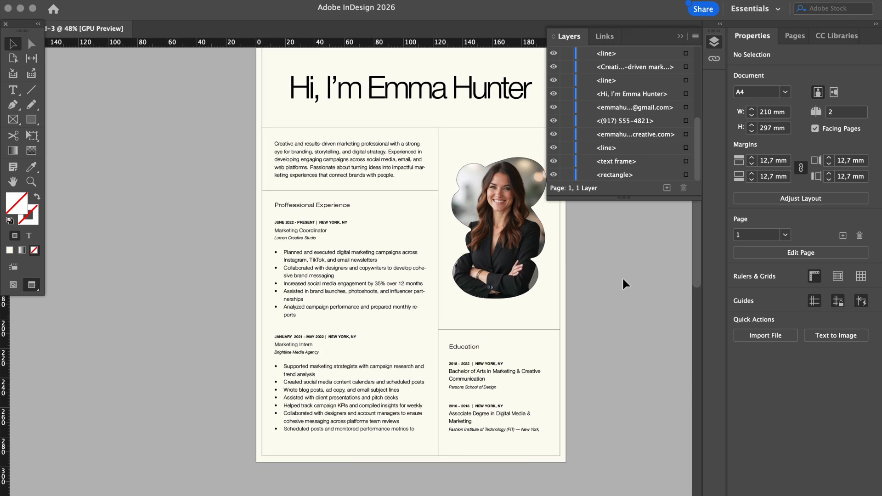
{"action": "scroll", "coordinate": [623, 280], "scroll_direction": "up", "scroll_amount": 2}
{"action": "scroll", "coordinate": [623, 280], "scroll_direction": "right", "scroll_amount": 1}
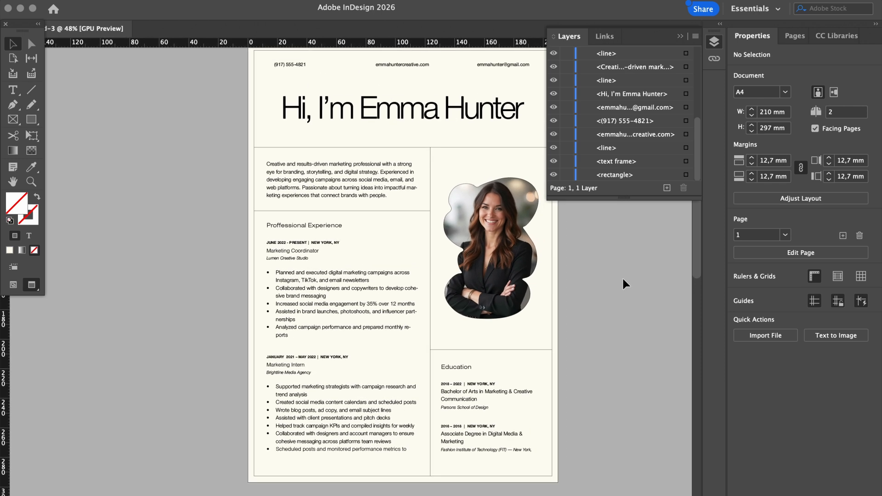
{"action": "scroll", "coordinate": [623, 279], "scroll_direction": "down", "scroll_amount": 1}
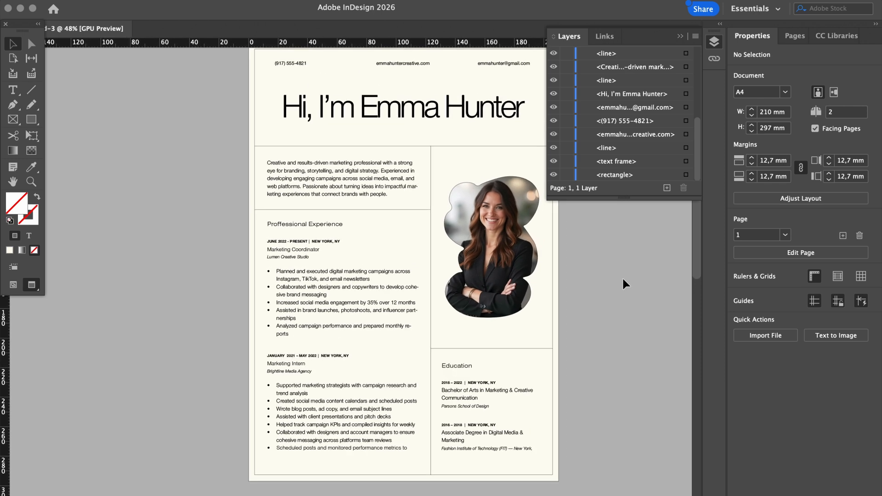
Nudge the Education heading frame on page 1 slightly upward and deselect it
{"action": "left_click", "coordinate": [461, 368]}
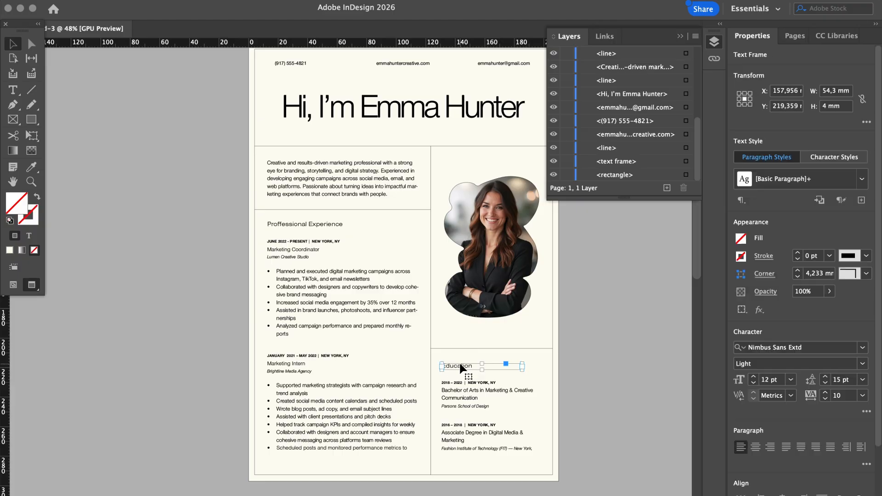
{"action": "key", "text": "Up"}
{"action": "key", "text": "Up"}
{"action": "key", "text": "Up"}
{"action": "key", "text": "Up"}
{"action": "key", "text": "Up"}
{"action": "left_click", "coordinate": [616, 379]}
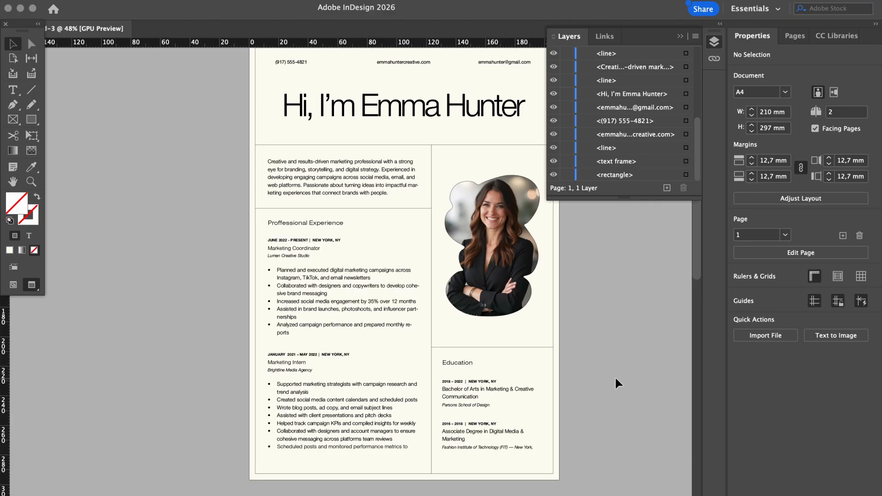
{"action": "left_click", "coordinate": [456, 360]}
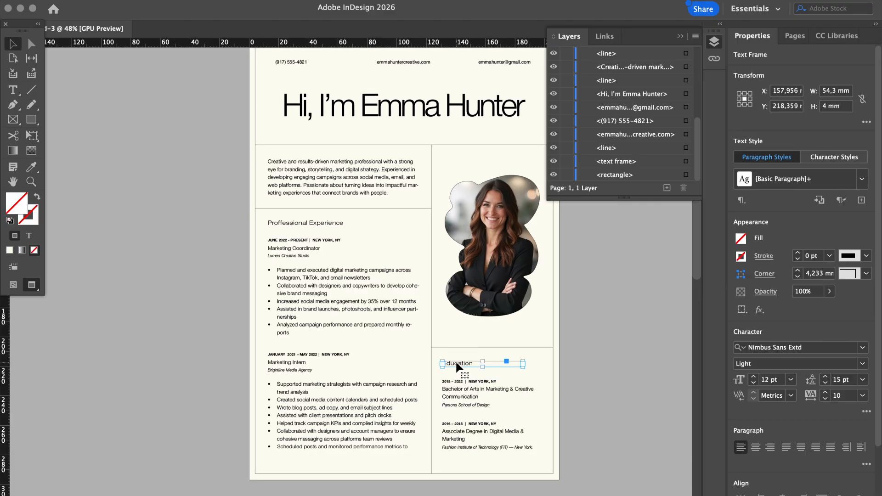
{"action": "left_click", "coordinate": [592, 357]}
Scroll down to page 2 showing the Skills and Softwares tags, star graphic and links
{"action": "scroll", "coordinate": [594, 360], "scroll_direction": "up", "scroll_amount": 1}
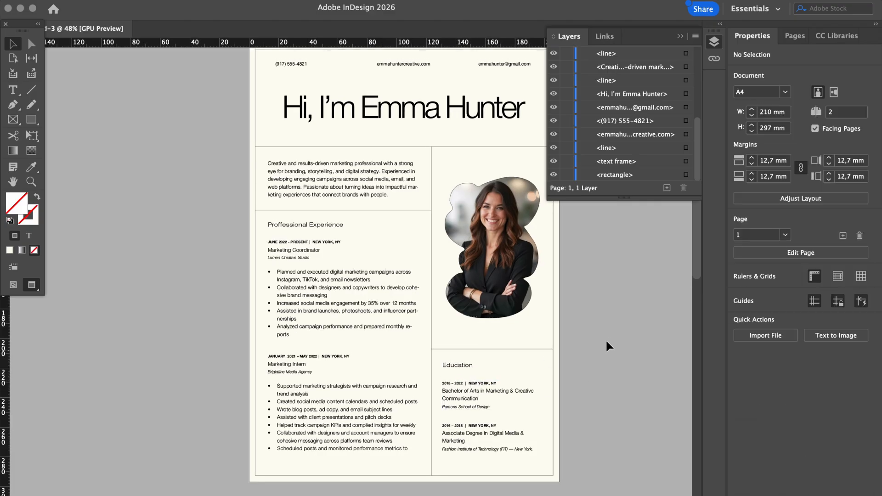
{"action": "scroll", "coordinate": [606, 342], "scroll_direction": "down", "scroll_amount": 3}
{"action": "scroll", "coordinate": [605, 343], "scroll_direction": "left", "scroll_amount": 2}
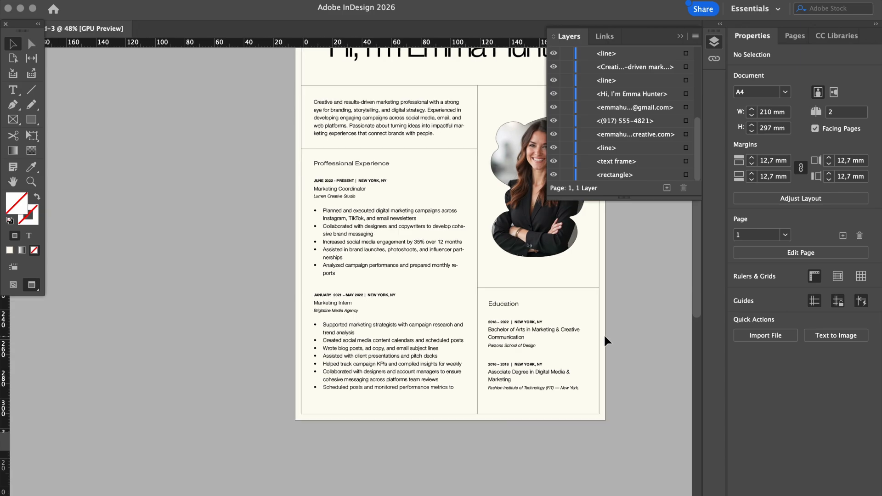
{"action": "scroll", "coordinate": [605, 341], "scroll_direction": "down", "scroll_amount": 10}
{"action": "scroll", "coordinate": [606, 341], "scroll_direction": "left", "scroll_amount": 3}
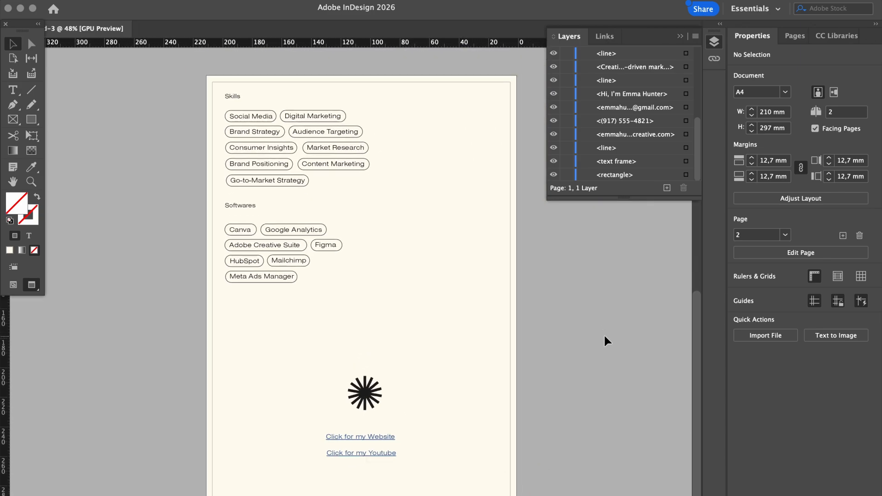
{"action": "scroll", "coordinate": [604, 341], "scroll_direction": "up", "scroll_amount": 2}
{"action": "scroll", "coordinate": [604, 341], "scroll_direction": "right", "scroll_amount": 2}
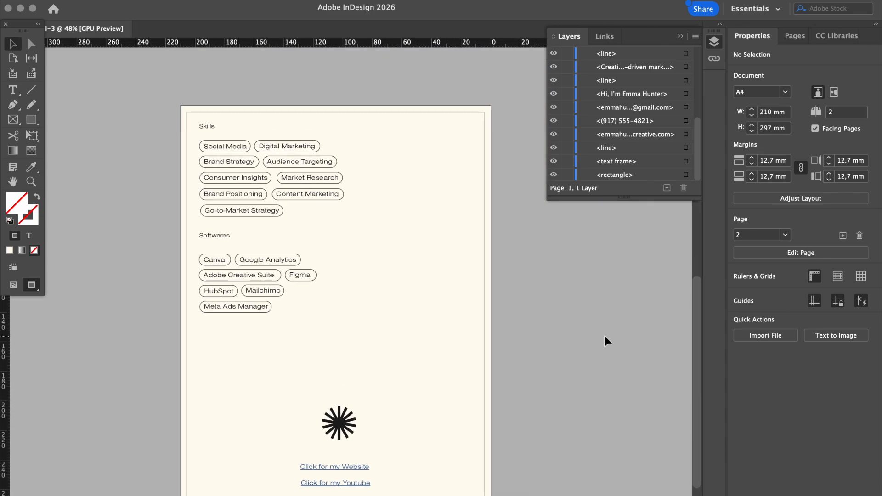
{"action": "scroll", "coordinate": [604, 341], "scroll_direction": "up", "scroll_amount": 12}
{"action": "scroll", "coordinate": [604, 341], "scroll_direction": "right", "scroll_amount": 5}
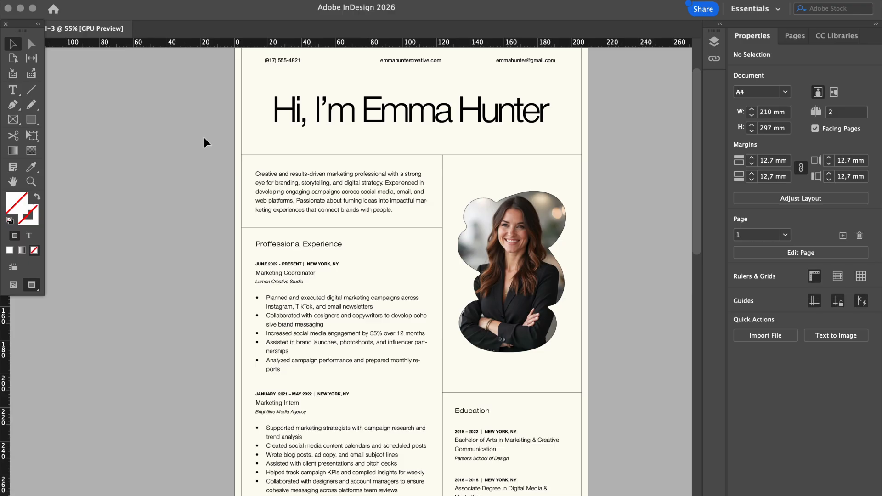
{"action": "scroll", "coordinate": [203, 137], "scroll_direction": "up", "scroll_amount": 1}
{"action": "scroll", "coordinate": [202, 135], "scroll_direction": "down", "scroll_amount": 2}
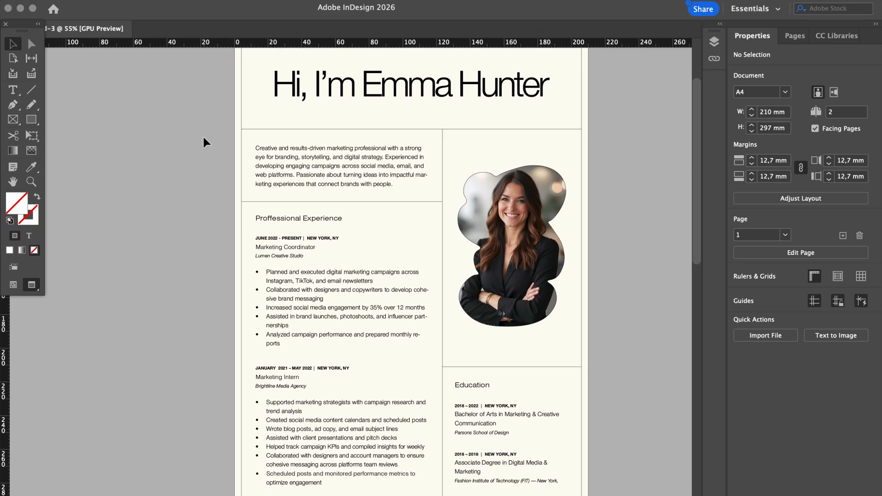
{"action": "scroll", "coordinate": [202, 135], "scroll_direction": "down", "scroll_amount": 2}
{"action": "scroll", "coordinate": [203, 135], "scroll_direction": "left", "scroll_amount": 1}
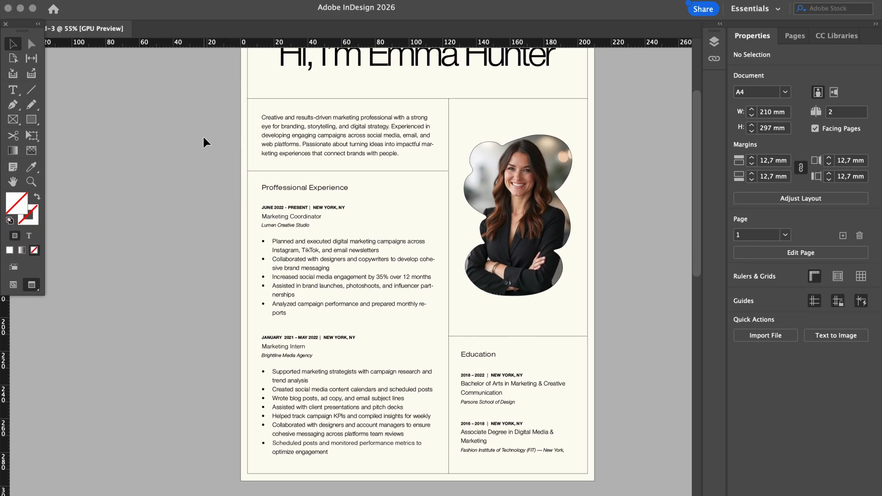
{"action": "scroll", "coordinate": [204, 138], "scroll_direction": "down", "scroll_amount": 20}
{"action": "scroll", "coordinate": [203, 138], "scroll_direction": "left", "scroll_amount": 8}
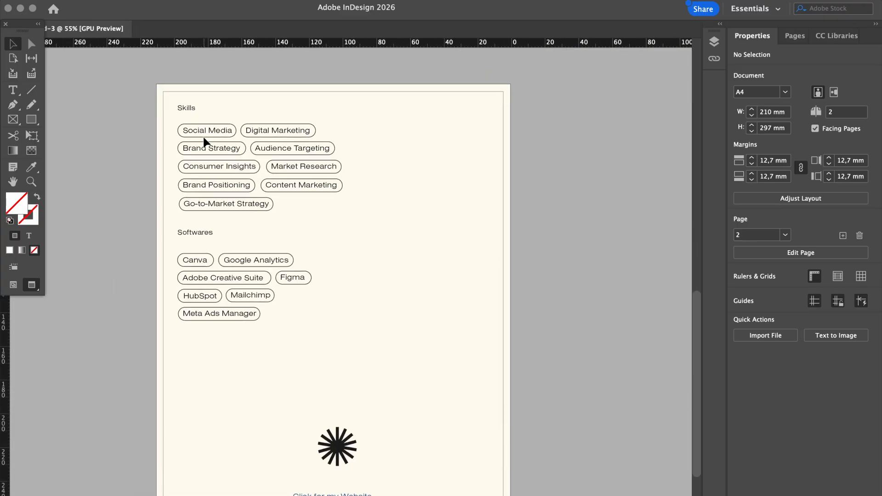
{"action": "scroll", "coordinate": [204, 138], "scroll_direction": "down", "scroll_amount": 6}
{"action": "scroll", "coordinate": [204, 138], "scroll_direction": "up", "scroll_amount": 3}
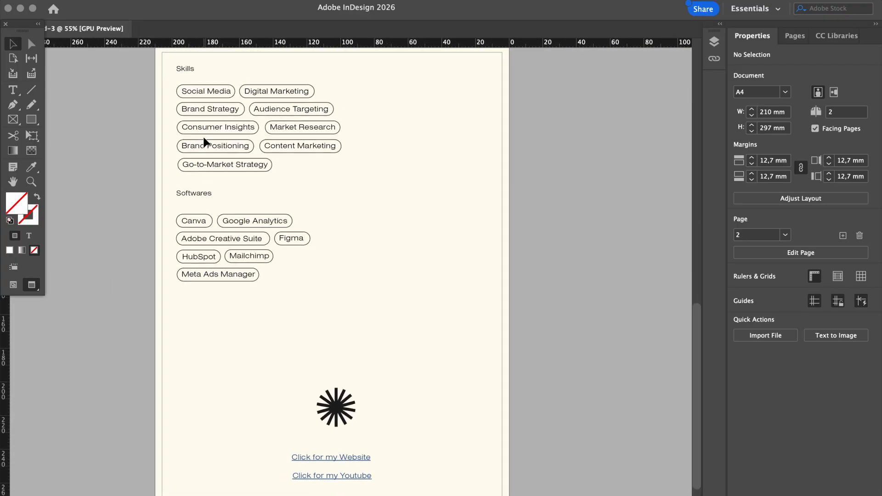
Export to the Desktop, naming the file with the candidate's name and a capitalised 'Resume'
{"action": "left_click", "coordinate": [104, 1]}
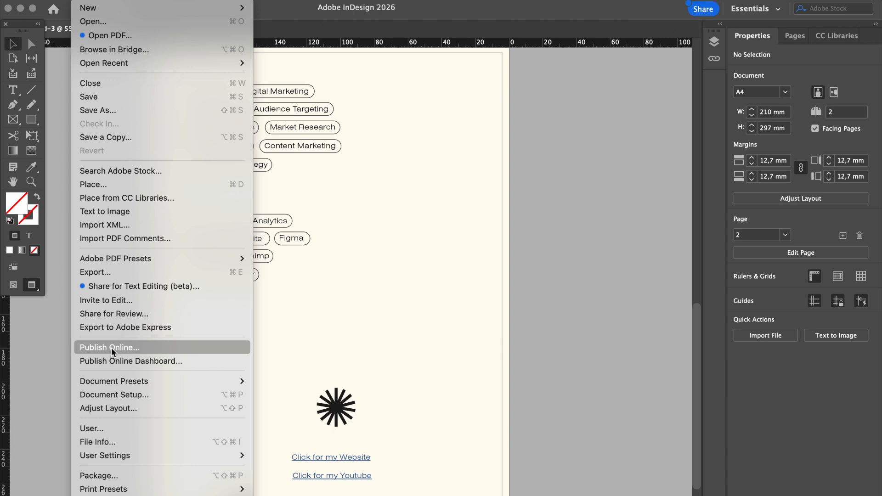
{"action": "left_click", "coordinate": [123, 276]}
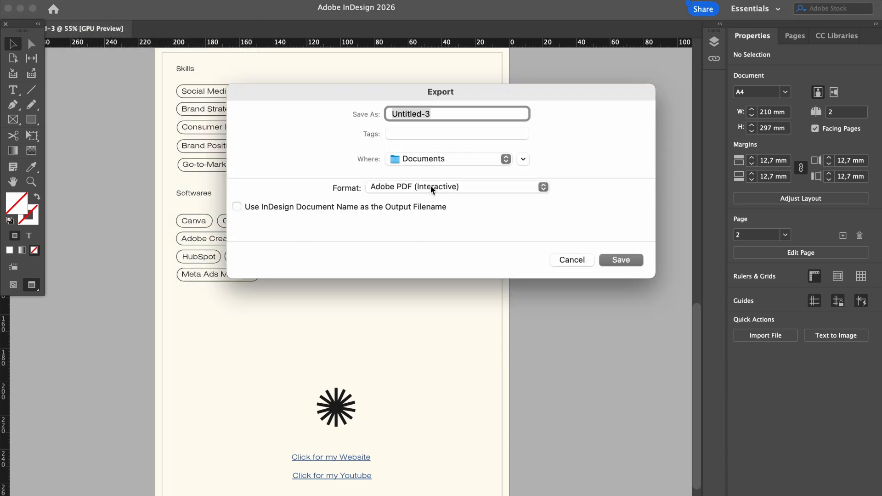
{"action": "left_click", "coordinate": [428, 160]}
{"action": "left_click", "coordinate": [422, 307]}
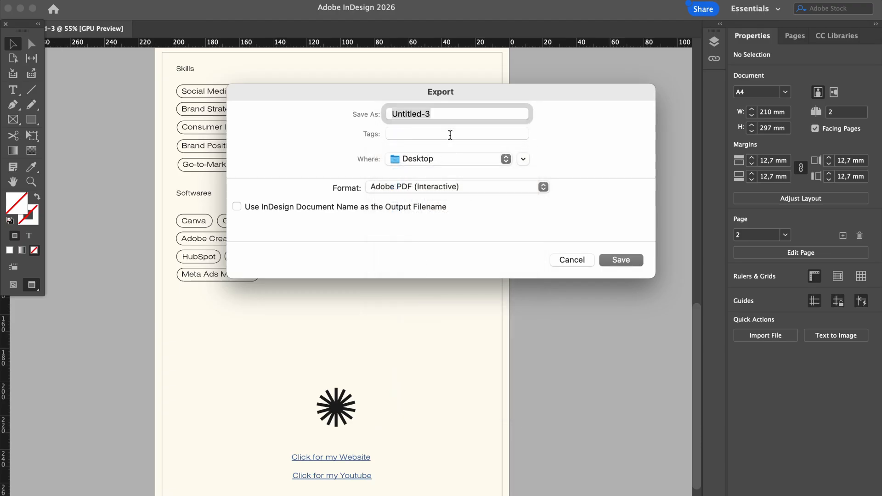
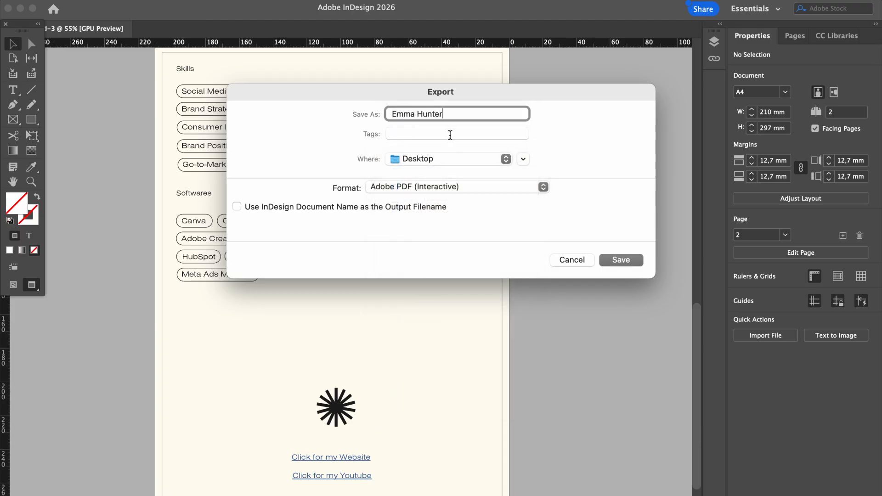
{"action": "type", "text": " resume"}
{"action": "left_click", "coordinate": [448, 115]}
{"action": "key", "text": "BackSpace"}
{"action": "type", "text": "R"}
{"action": "key", "text": "BackSpace"}
Export as Adobe PDF (Interactive), accepting the overset text and colour blend warnings
{"action": "left_click", "coordinate": [522, 192]}
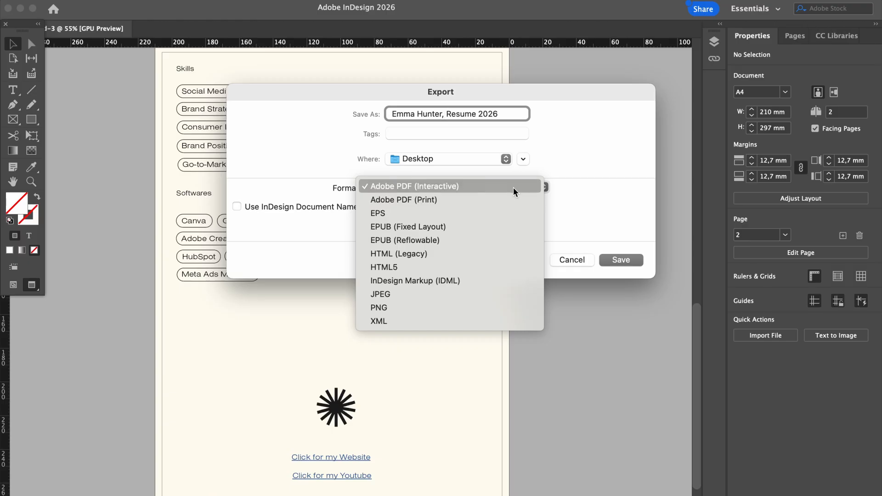
{"action": "left_click", "coordinate": [514, 186]}
{"action": "left_click", "coordinate": [621, 259]}
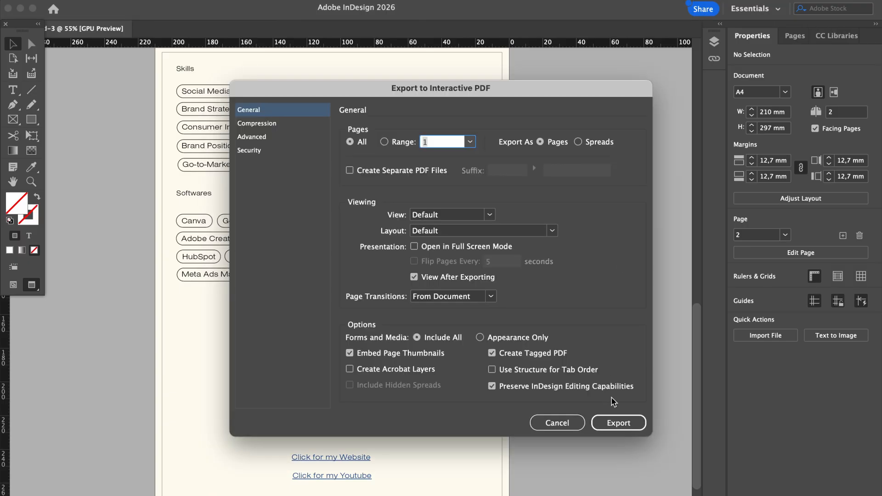
{"action": "left_click", "coordinate": [620, 420]}
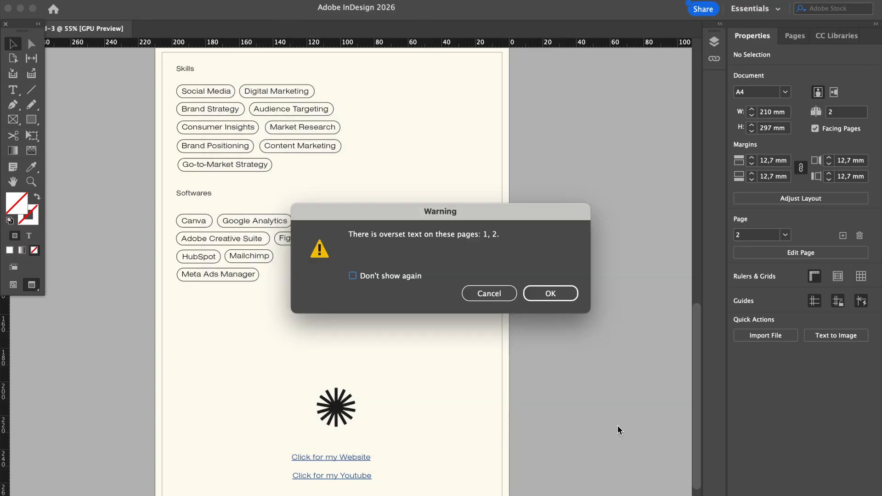
{"action": "left_click", "coordinate": [550, 291]}
{"action": "left_click", "coordinate": [550, 292]}
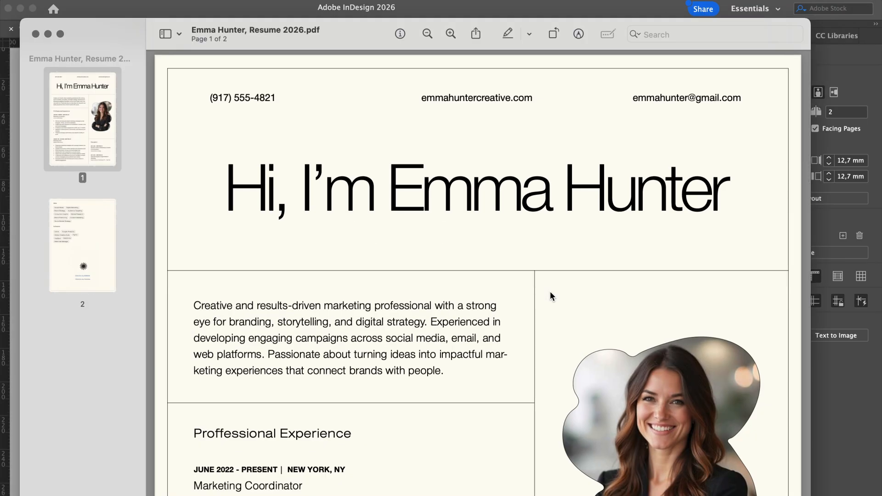
Scroll the exported PDF in Preview from page 1 to page 2's star and Website/Youtube links
{"action": "scroll", "coordinate": [550, 291], "scroll_direction": "down", "scroll_amount": 3}
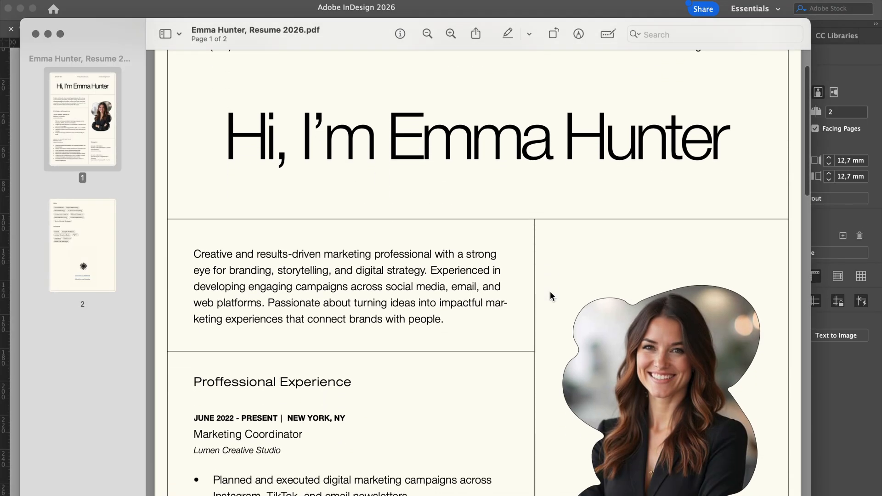
{"action": "scroll", "coordinate": [551, 294], "scroll_direction": "down", "scroll_amount": 5}
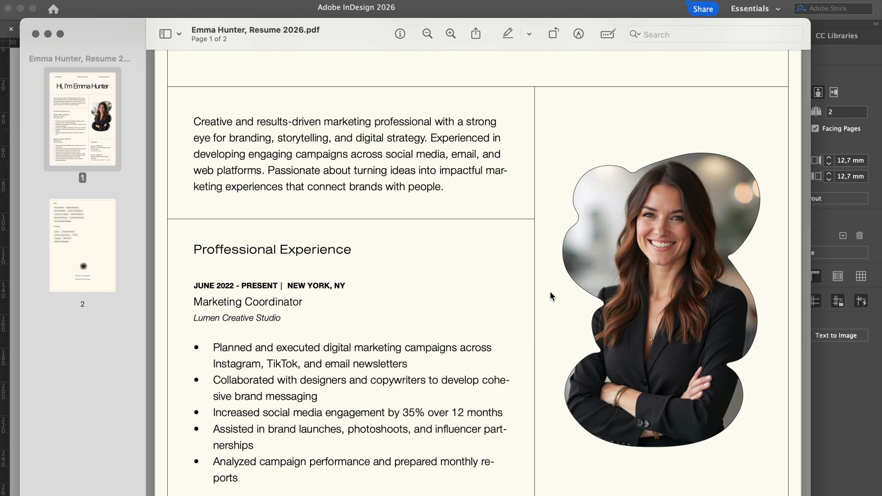
{"action": "scroll", "coordinate": [550, 292], "scroll_direction": "down", "scroll_amount": 8}
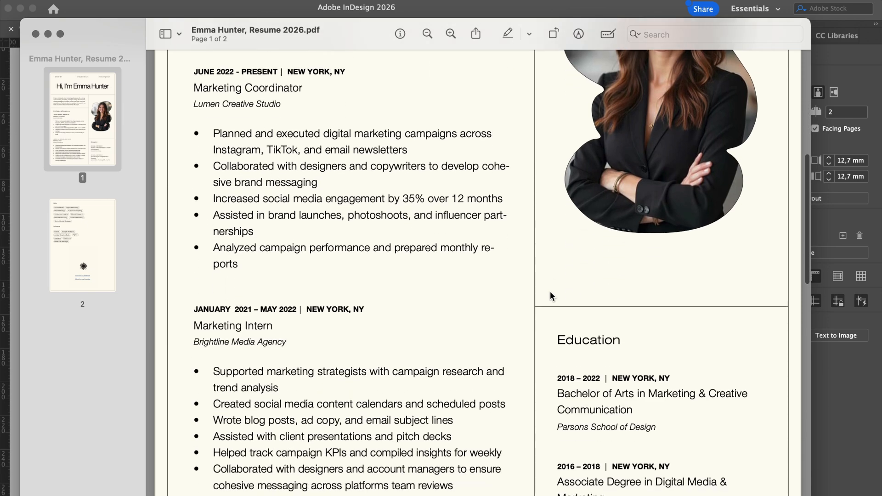
{"action": "scroll", "coordinate": [550, 294], "scroll_direction": "down", "scroll_amount": 10}
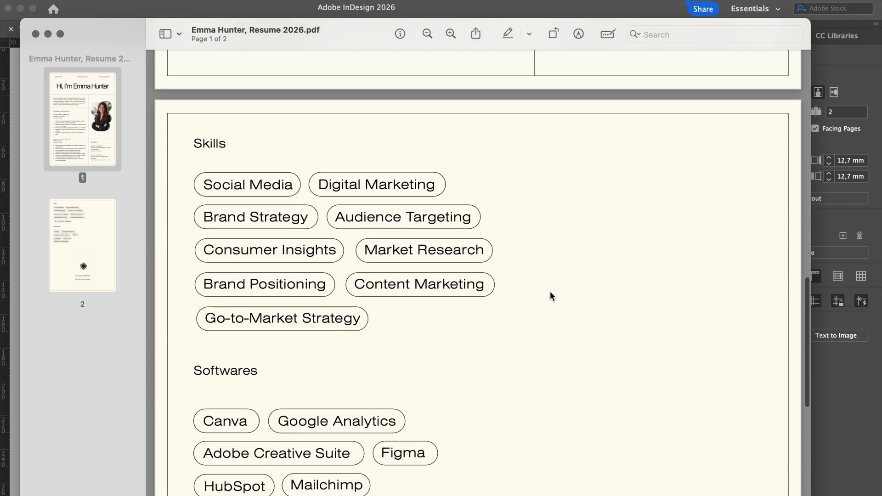
{"action": "scroll", "coordinate": [550, 292], "scroll_direction": "down", "scroll_amount": 8}
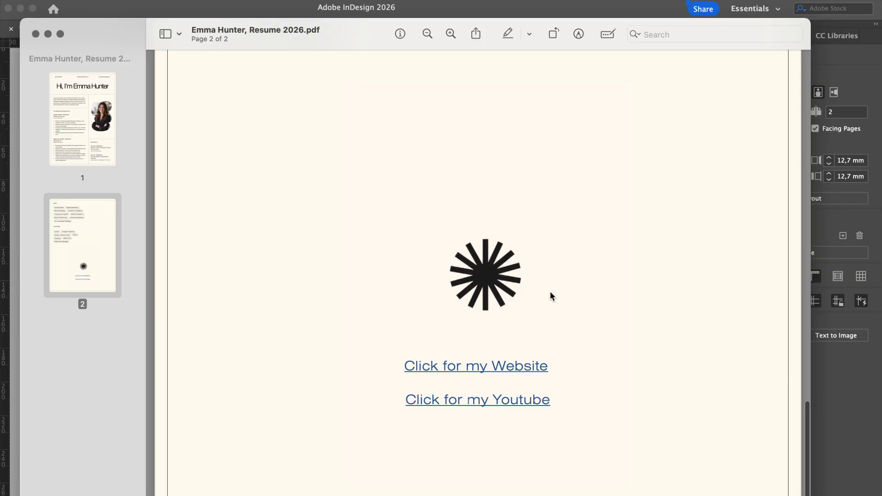